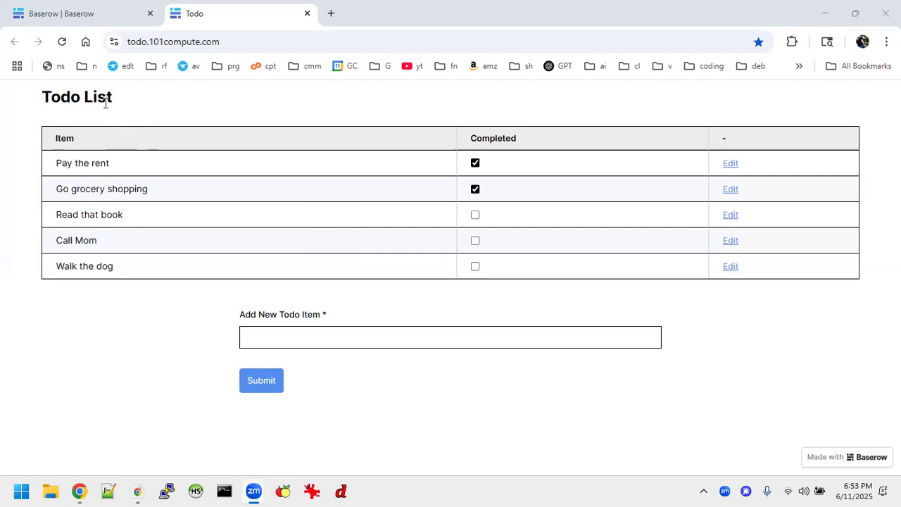
Add a new todo item "Clean the floor" to the published Todo List
{"action": "left_click", "coordinate": [146, 41]}
{"action": "left_click", "coordinate": [146, 41]}
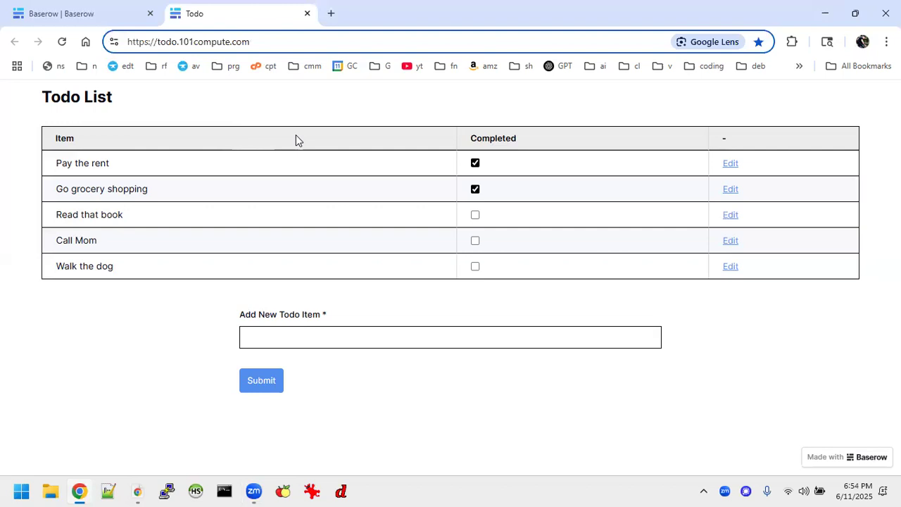
{"action": "left_click", "coordinate": [275, 337]}
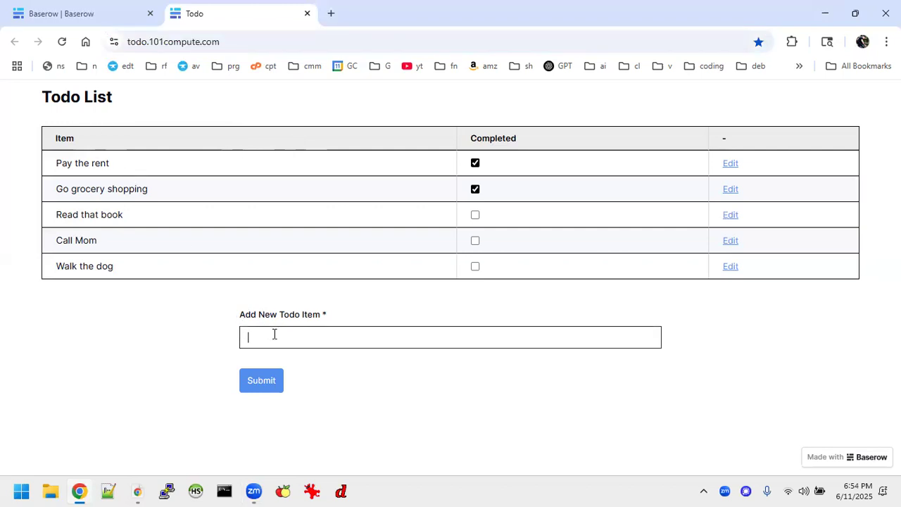
{"action": "type", "text": "Clean"}
{"action": "left_click", "coordinate": [261, 380]}
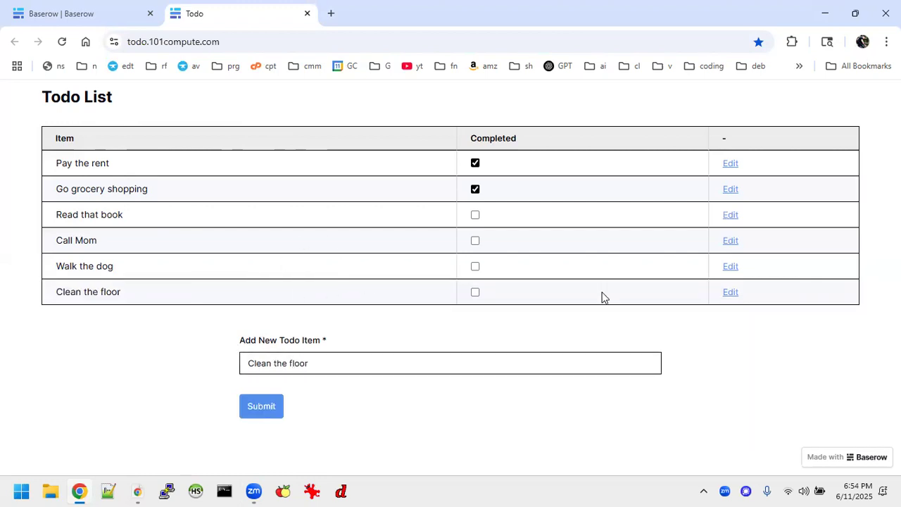
Edit the "Clean the floor" item so it reads "Clean the floors" and is marked Completed, and submit it
{"action": "left_click", "coordinate": [730, 293]}
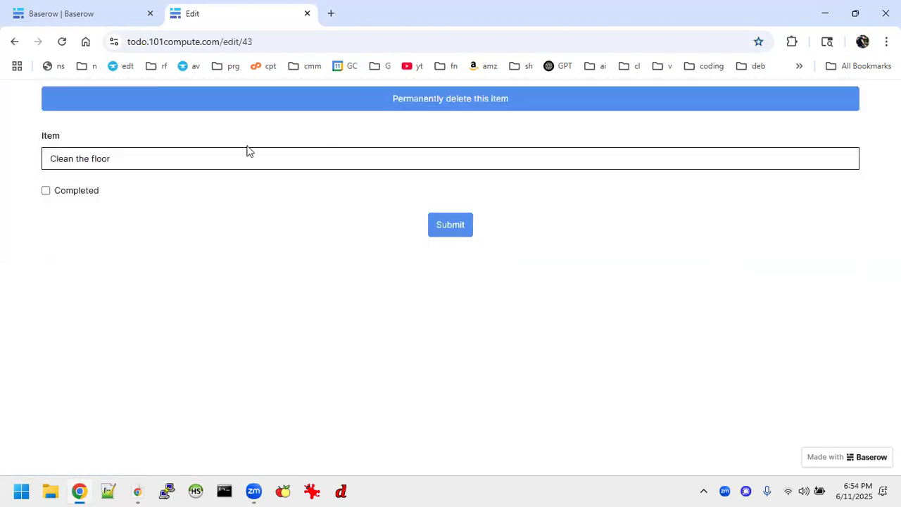
{"action": "left_click", "coordinate": [144, 155]}
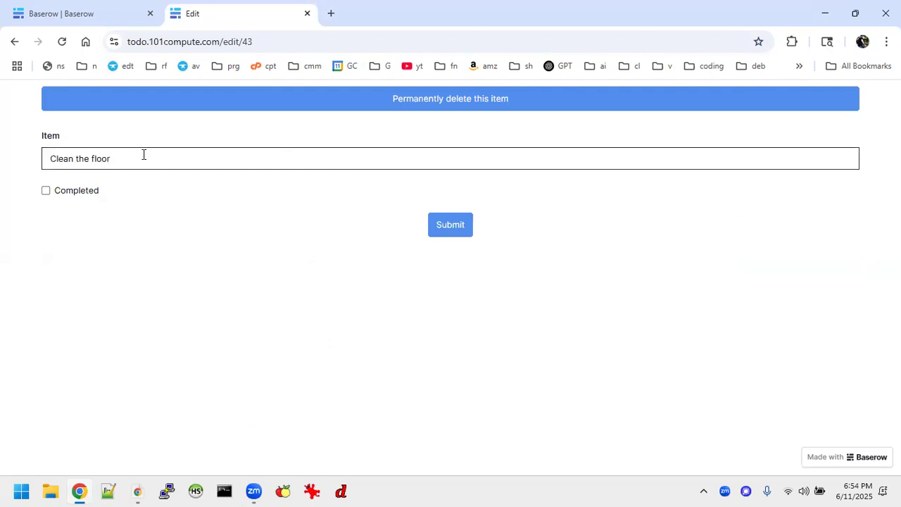
{"action": "left_click", "coordinate": [49, 192]}
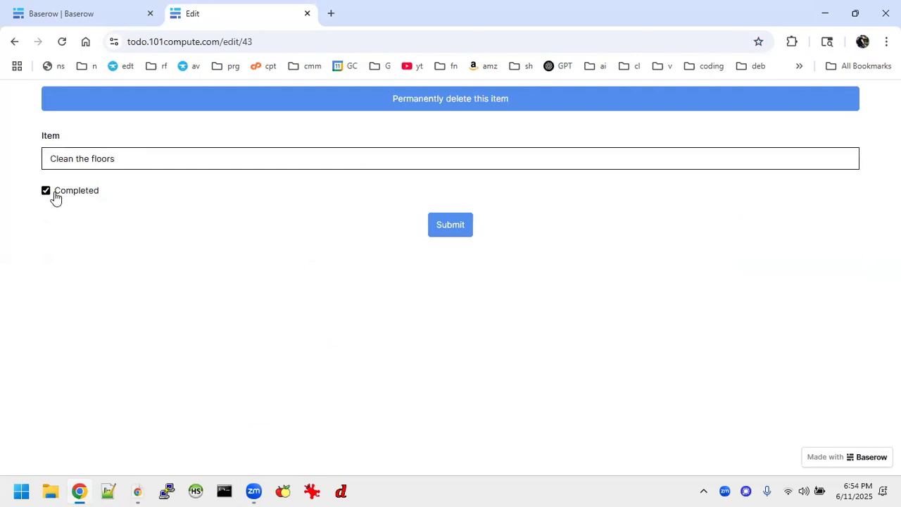
{"action": "left_click", "coordinate": [451, 231]}
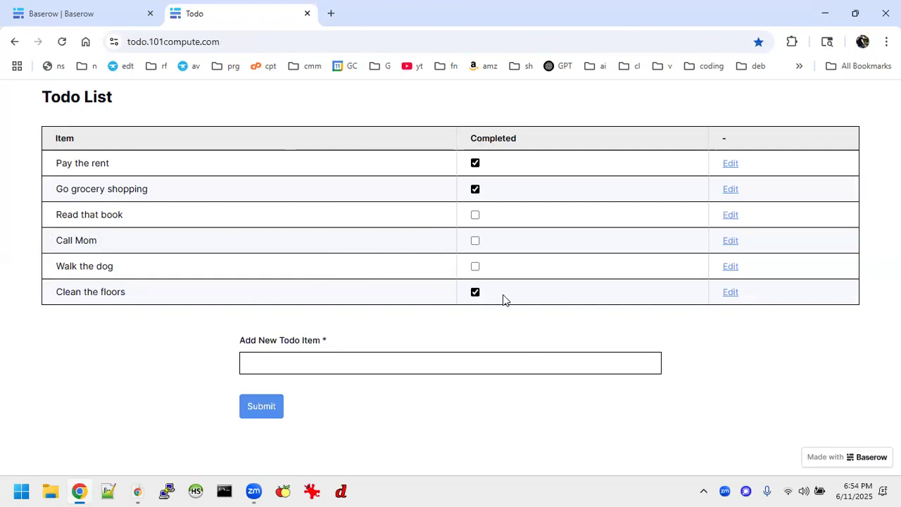
Permanently delete the "Clean the floors" item from the published todo list
{"action": "left_click", "coordinate": [728, 294]}
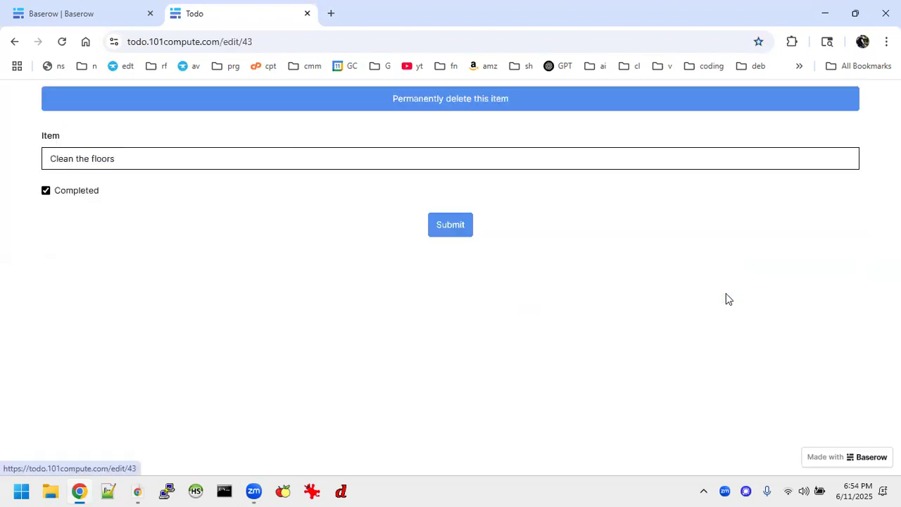
{"action": "left_click", "coordinate": [461, 103]}
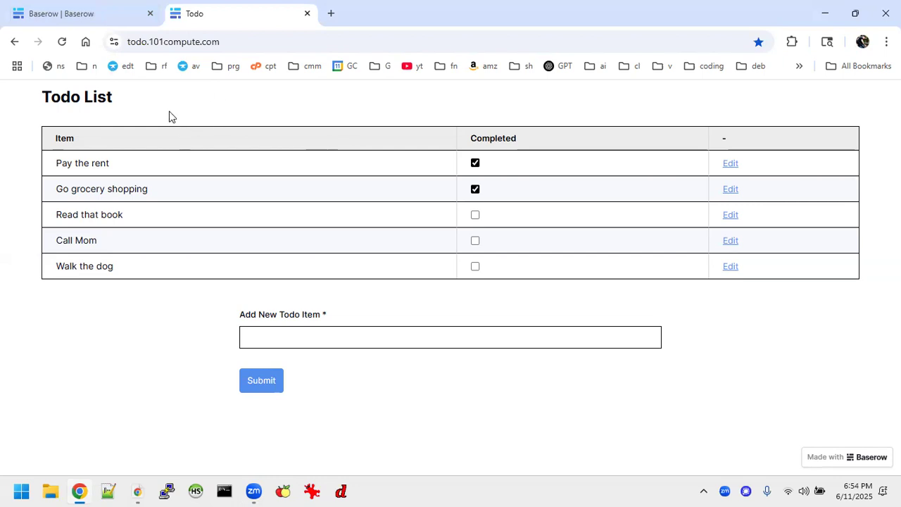
Return to the application builder, dismiss the Publish dialog, and review the available workspaces and the Todo Tutorials workspace's databases and applications
{"action": "left_click", "coordinate": [95, 14]}
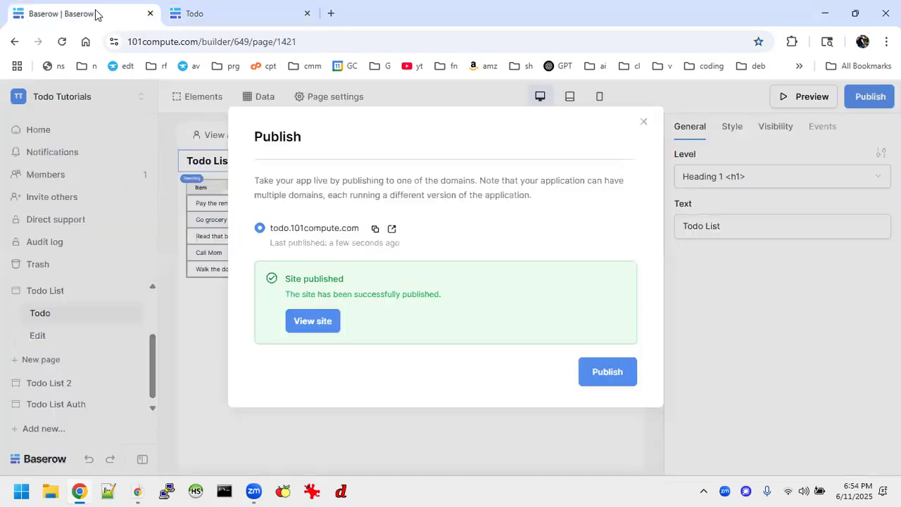
{"action": "left_click", "coordinate": [642, 121]}
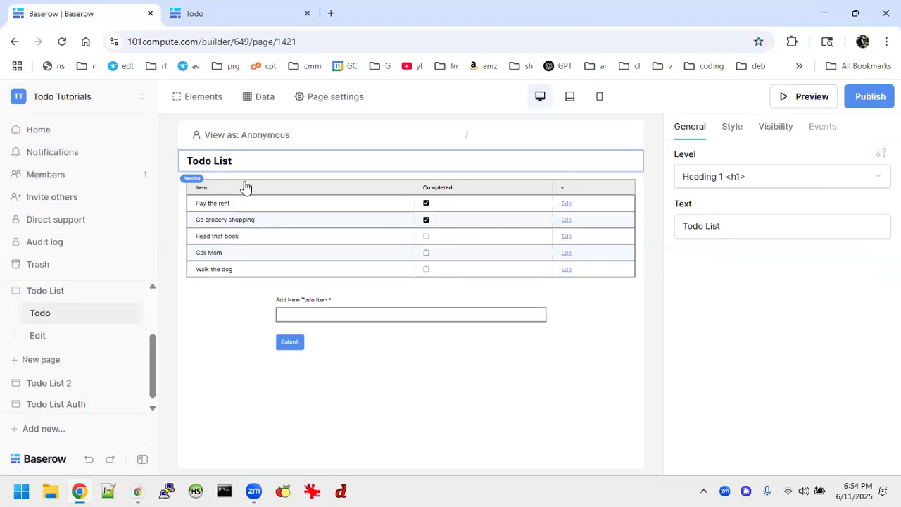
{"action": "left_click", "coordinate": [132, 97]}
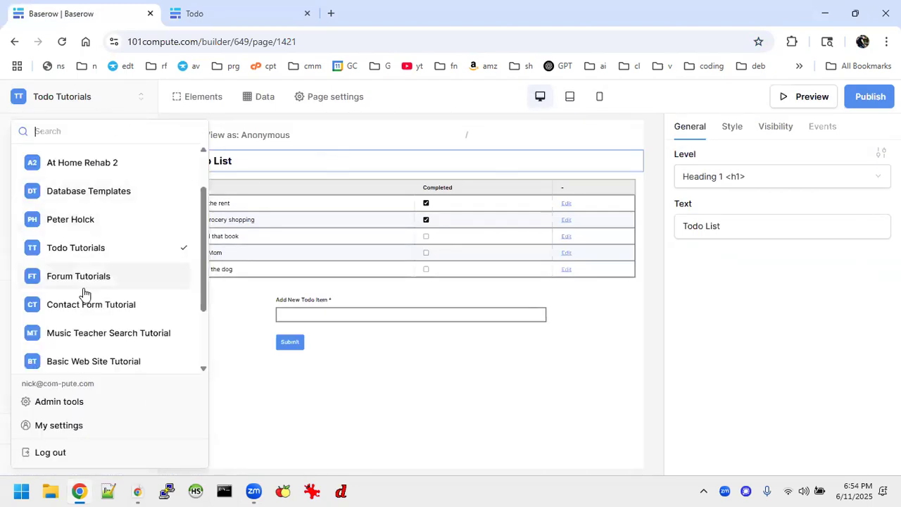
{"action": "scroll", "coordinate": [85, 291], "scroll_direction": "down", "scroll_amount": 3}
{"action": "scroll", "coordinate": [84, 292], "scroll_direction": "up", "scroll_amount": 4}
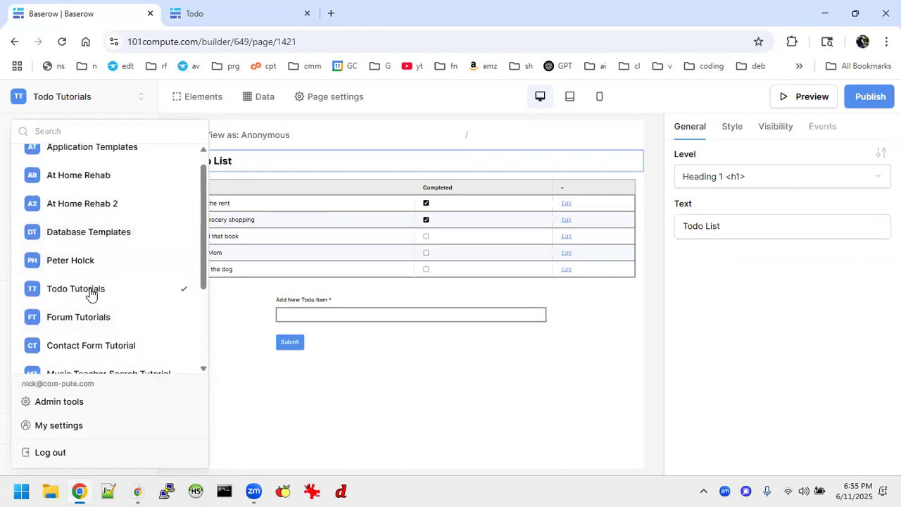
{"action": "left_click", "coordinate": [251, 388]}
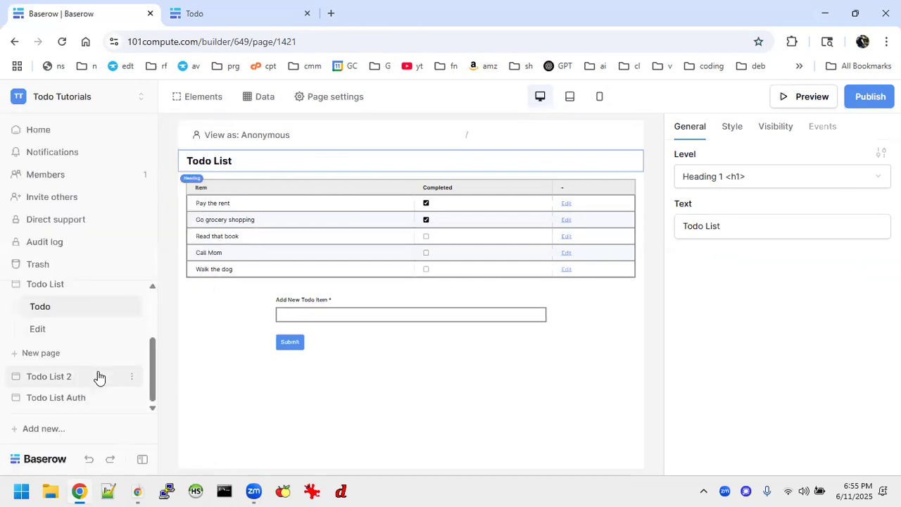
{"action": "scroll", "coordinate": [99, 377], "scroll_direction": "up", "scroll_amount": 2}
{"action": "scroll", "coordinate": [96, 376], "scroll_direction": "down", "scroll_amount": 2}
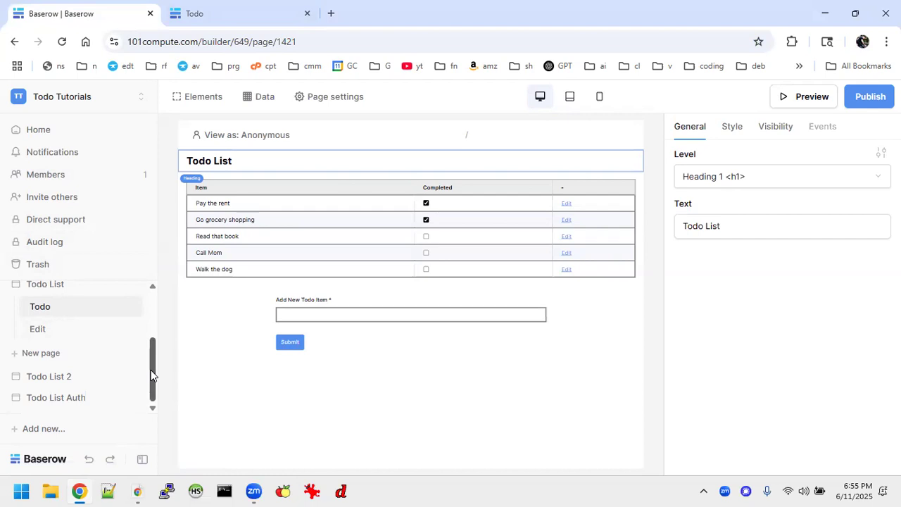
{"action": "scroll", "coordinate": [105, 358], "scroll_direction": "up", "scroll_amount": 2}
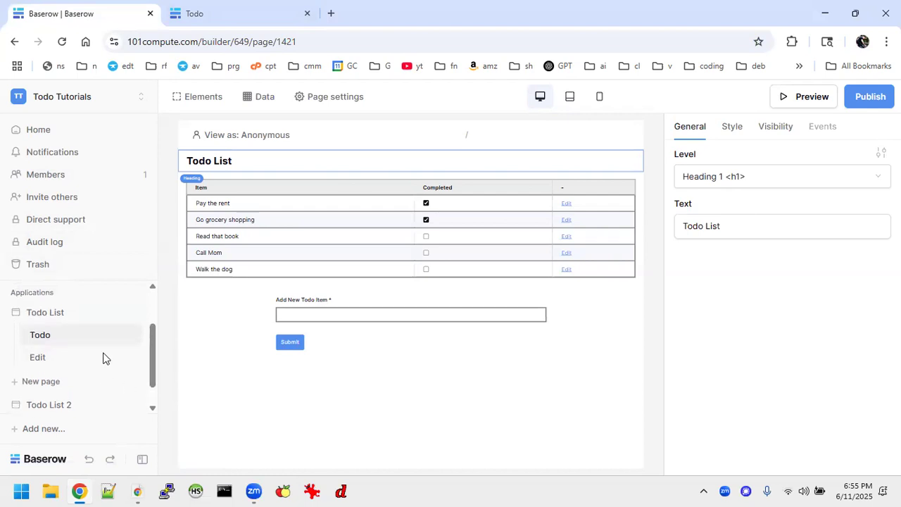
Load 101compute.com/workspace/123 in place of the published todo site
{"action": "left_click", "coordinate": [226, 14]}
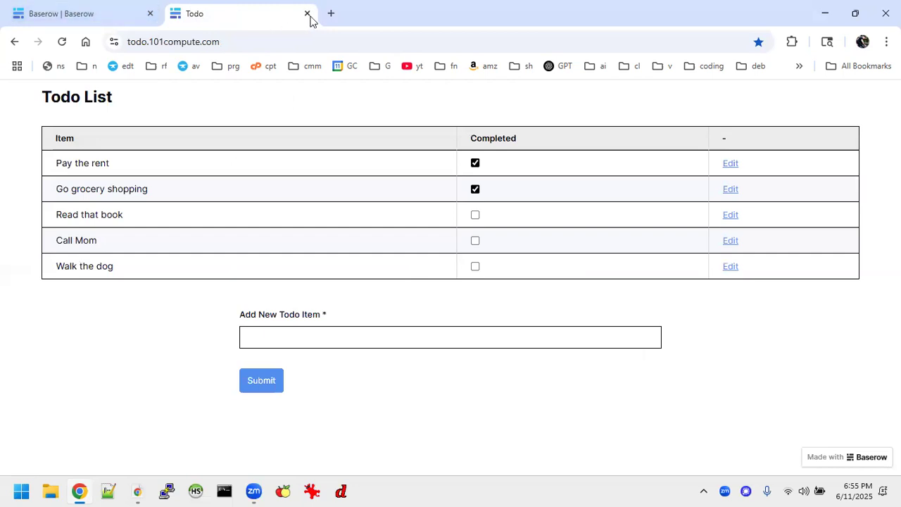
{"action": "left_click", "coordinate": [250, 40]}
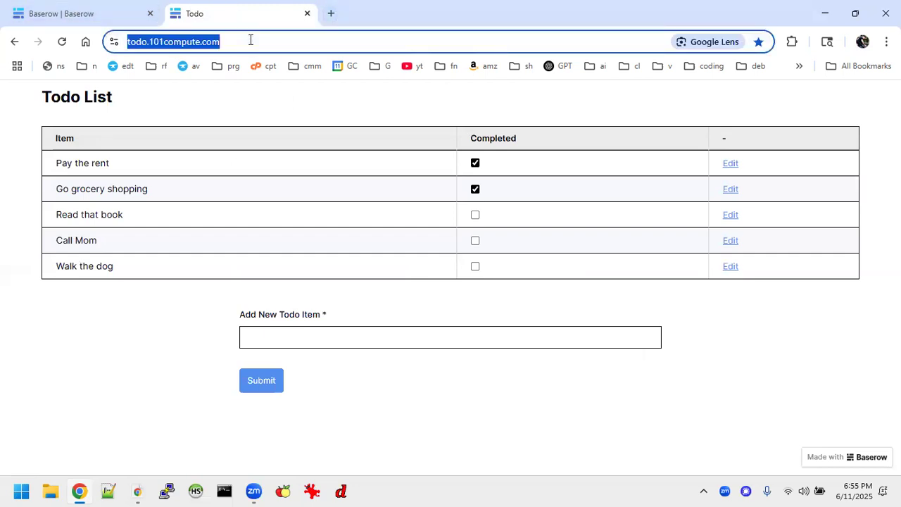
{"action": "type", "text": "https://101compute.com/workspace/123"}
{"action": "key", "text": "Return"}
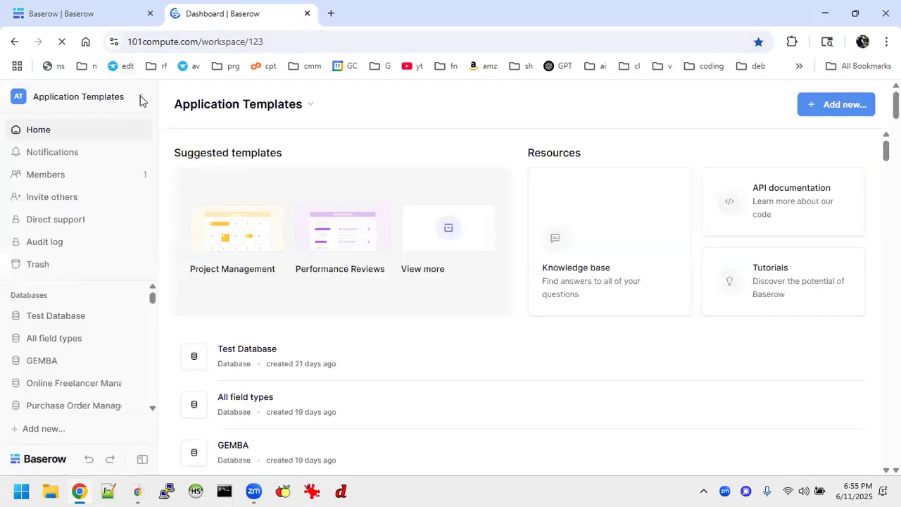
Create a new workspace named "Tutorial2 Todo"
{"action": "left_click", "coordinate": [139, 100]}
{"action": "scroll", "coordinate": [78, 358], "scroll_direction": "down", "scroll_amount": 2}
{"action": "scroll", "coordinate": [76, 358], "scroll_direction": "down", "scroll_amount": 1}
{"action": "left_click", "coordinate": [77, 356]}
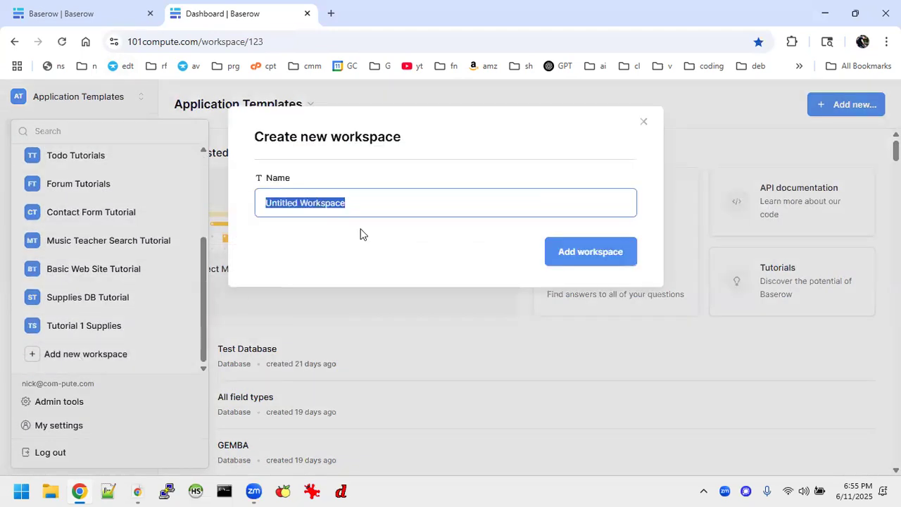
{"action": "type", "text": "Tutorial2 Todo"}
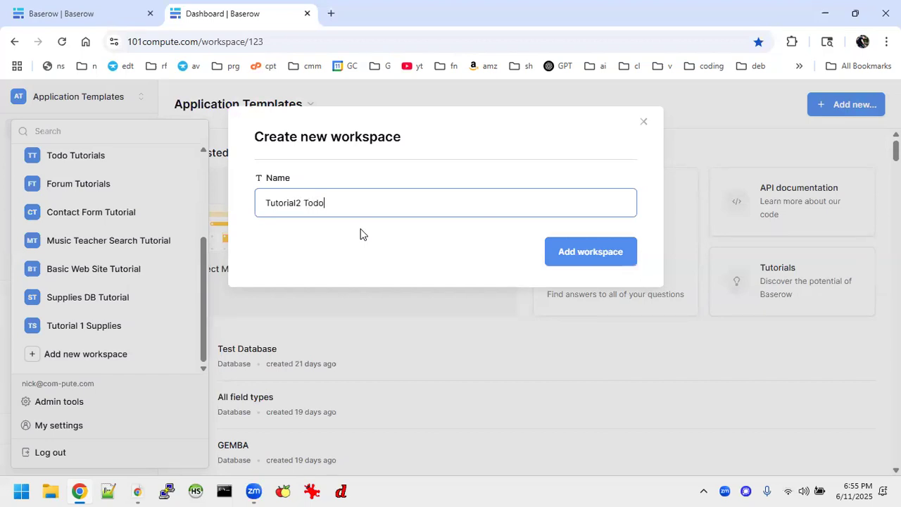
{"action": "left_click", "coordinate": [624, 251]}
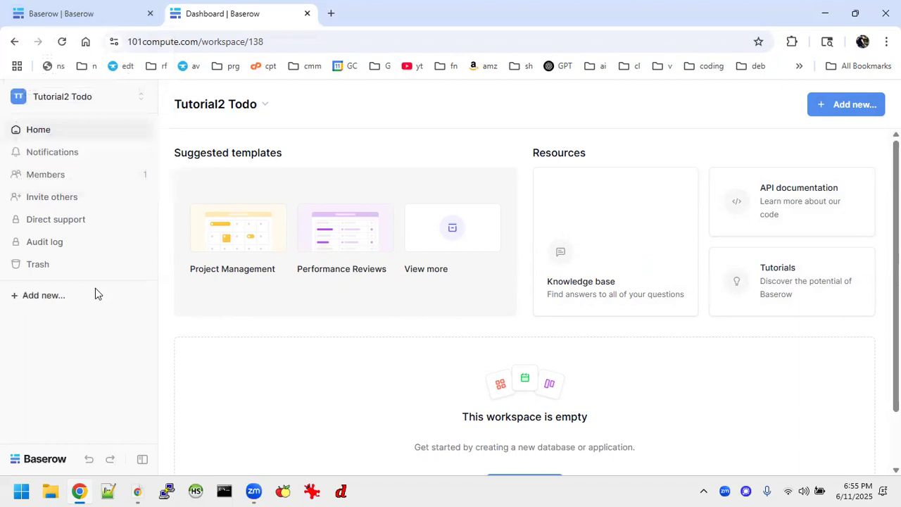
Add a database named "Todo" to the new workspace, starting from scratch
{"action": "left_click", "coordinate": [55, 296]}
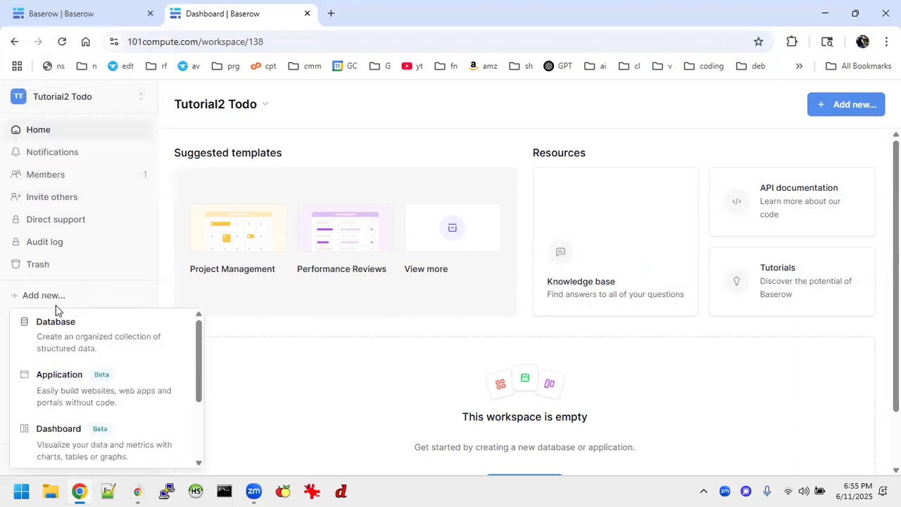
{"action": "left_click", "coordinate": [59, 326]}
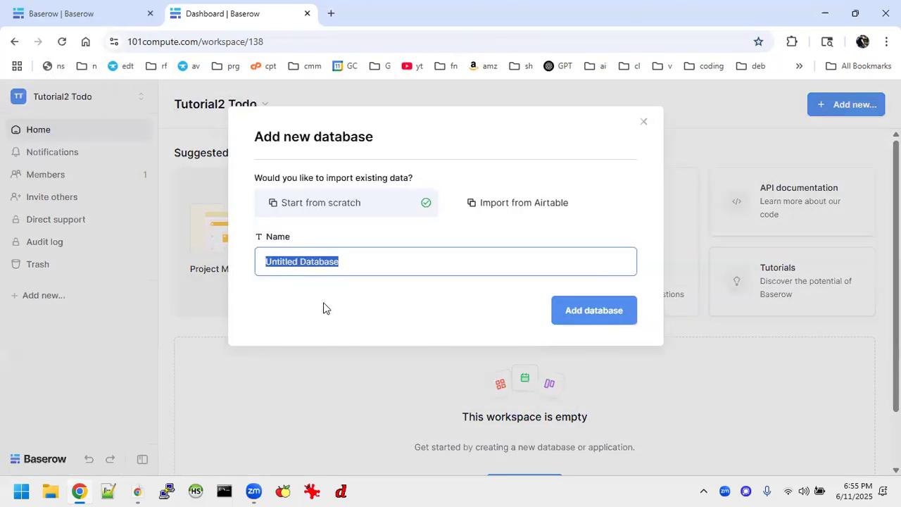
{"action": "type", "text": "Toto"}
{"action": "left_click", "coordinate": [579, 323]}
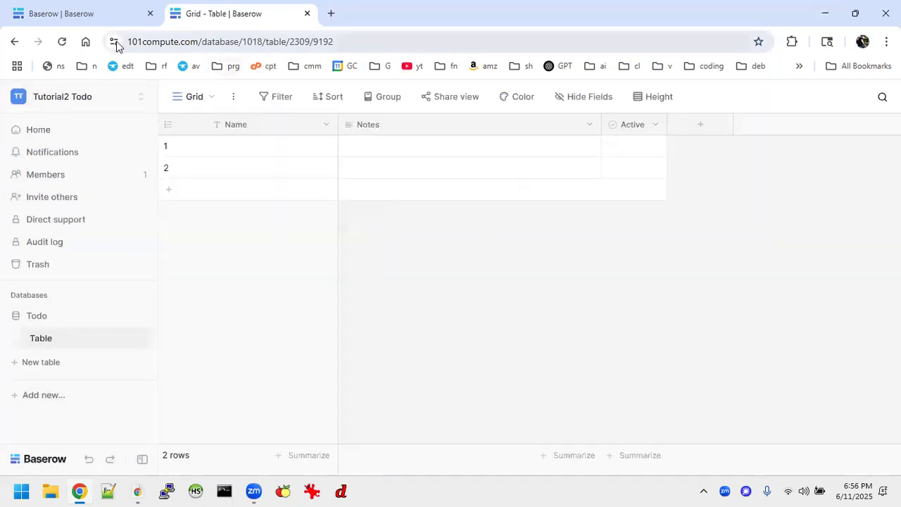
Copy the five Item cells, "Pay the rent" through "Walk the dog", from the Todo database's Table in the Todo Tutorials workspace
{"action": "left_click", "coordinate": [92, 19]}
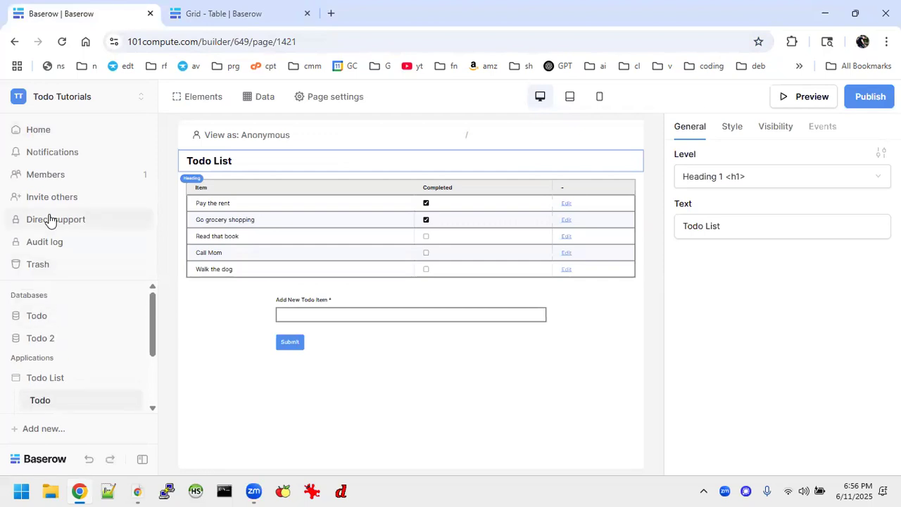
{"action": "left_click", "coordinate": [42, 318]}
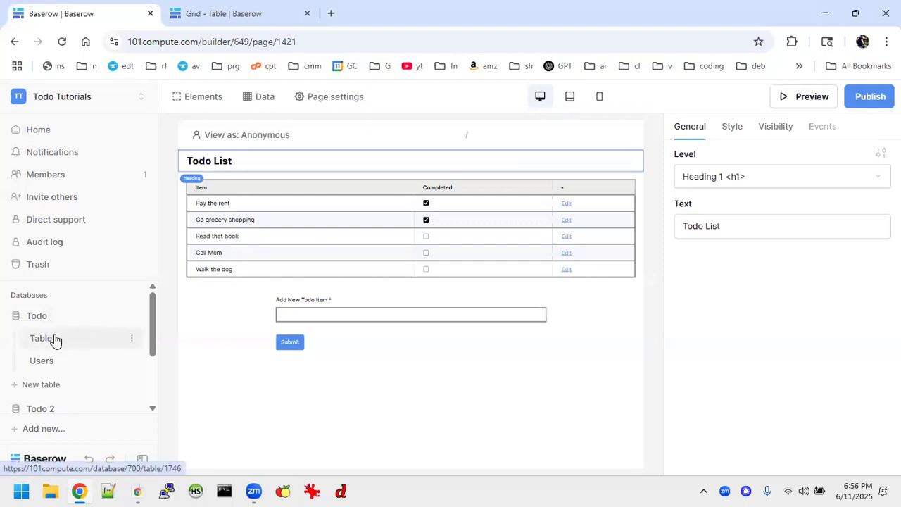
{"action": "left_click", "coordinate": [91, 346]}
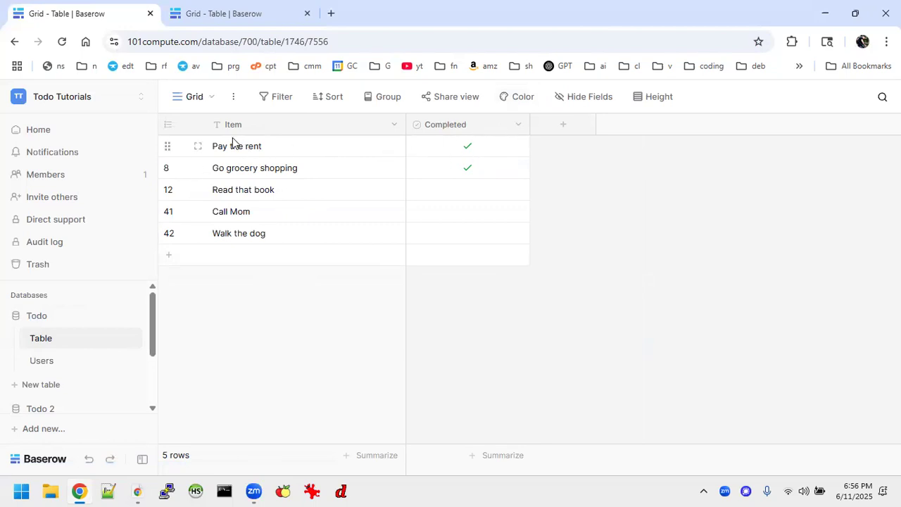
{"action": "left_click_drag", "start_coordinate": [216, 147], "coordinate": [341, 244]}
{"action": "key", "text": "ctrl+c"}
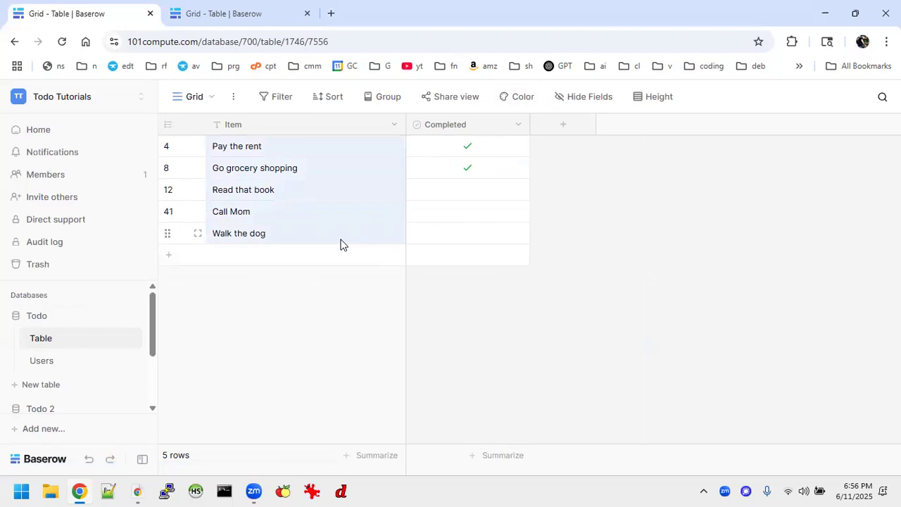
In the new Tutorial2 Todo table, rename the Name field as "Items", keeping the Single line text type
{"action": "left_click", "coordinate": [224, 12]}
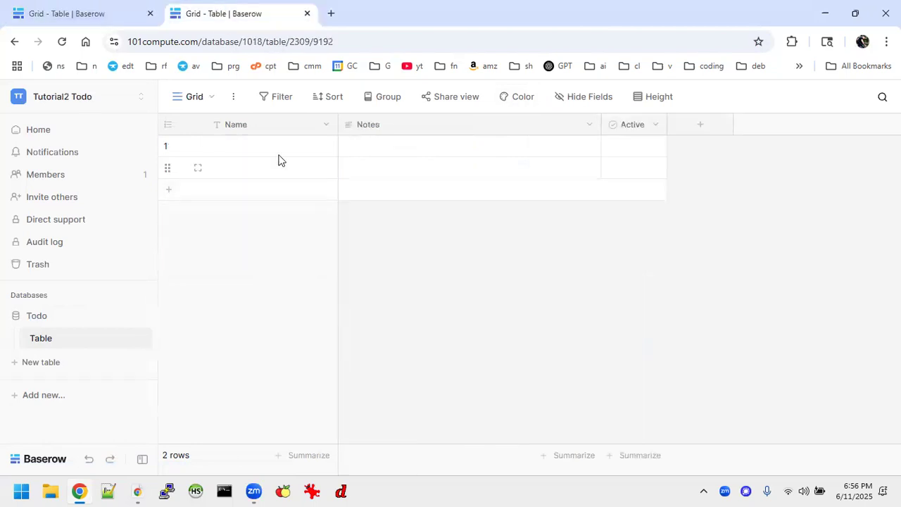
{"action": "left_click", "coordinate": [325, 129]}
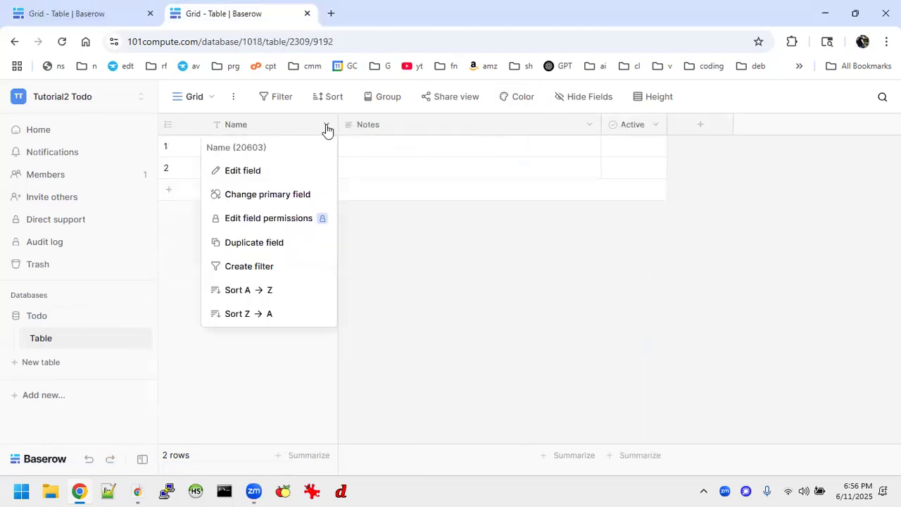
{"action": "left_click", "coordinate": [262, 172]}
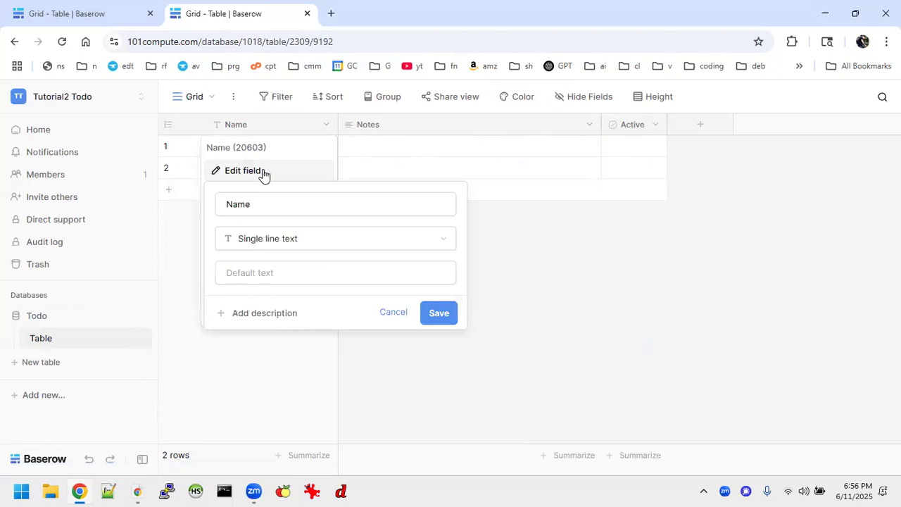
{"action": "left_click", "coordinate": [273, 199]}
{"action": "key", "text": "BackSpace"}
{"action": "key", "text": "BackSpace"}
{"action": "key", "text": "BackSpace"}
{"action": "type", "text": "Items"}
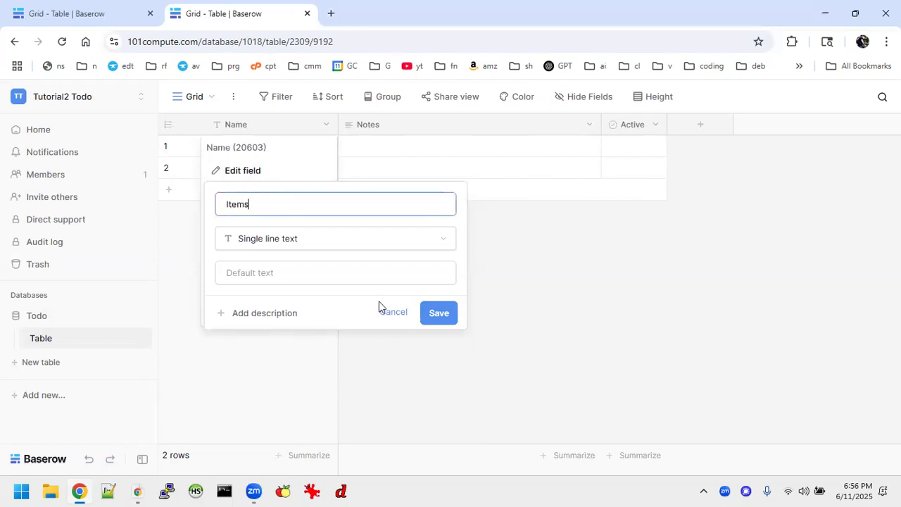
{"action": "left_click", "coordinate": [434, 316]}
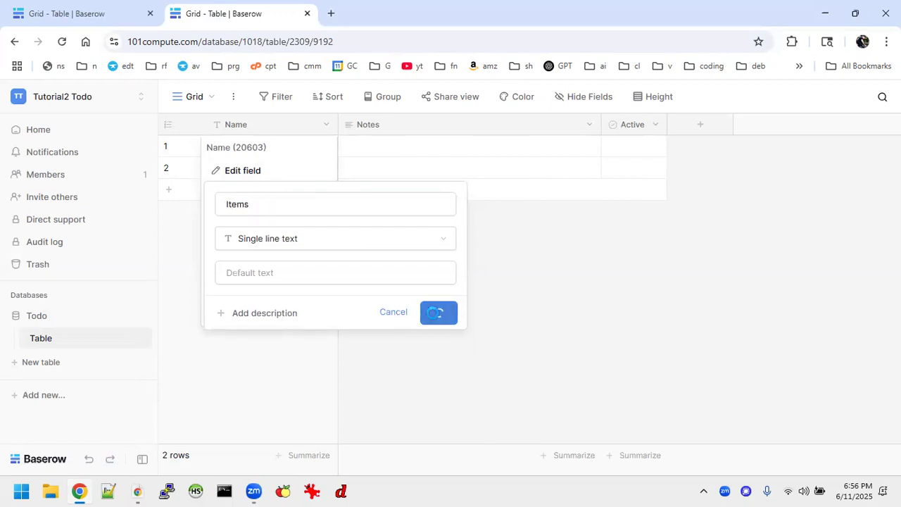
Paste the copied todo items into the Items column, starting at the first row
{"action": "left_click", "coordinate": [231, 146]}
{"action": "key", "text": "ctrl+v"}
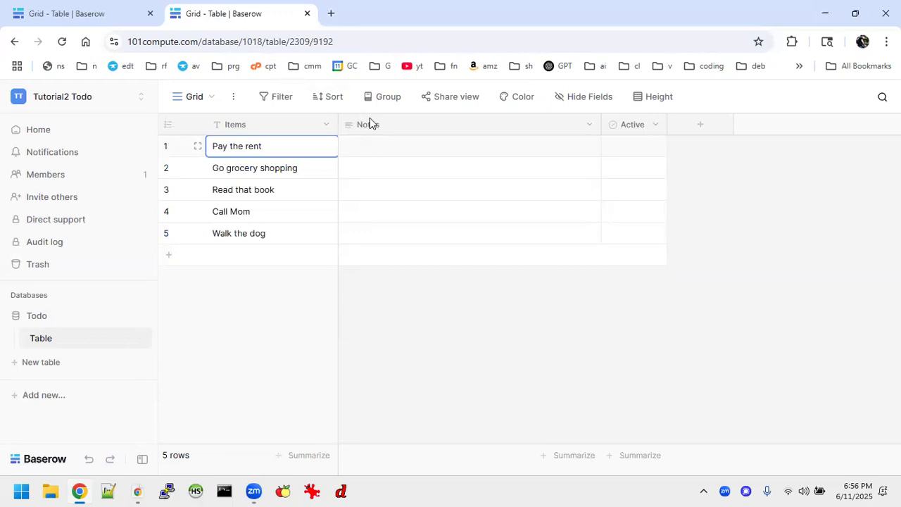
Delete the Notes field from the Tutorial2 Todo table
{"action": "left_click", "coordinate": [590, 127]}
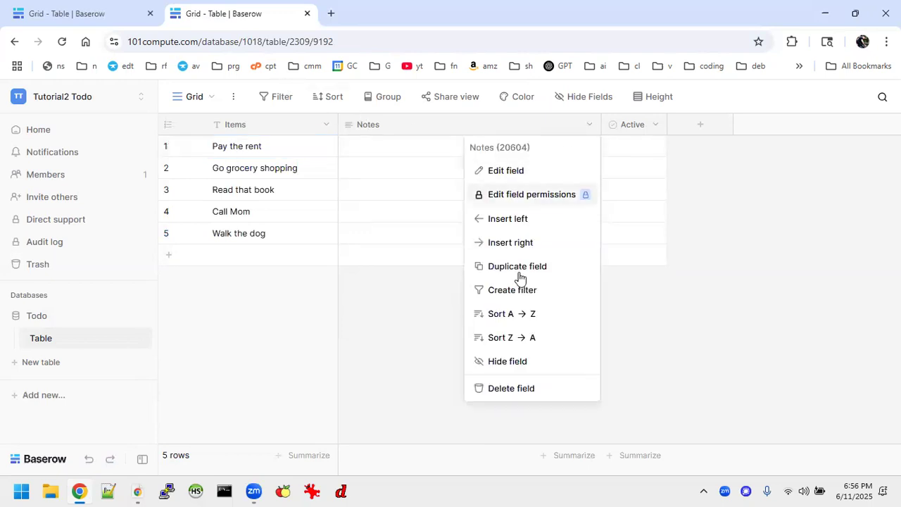
{"action": "left_click", "coordinate": [513, 388]}
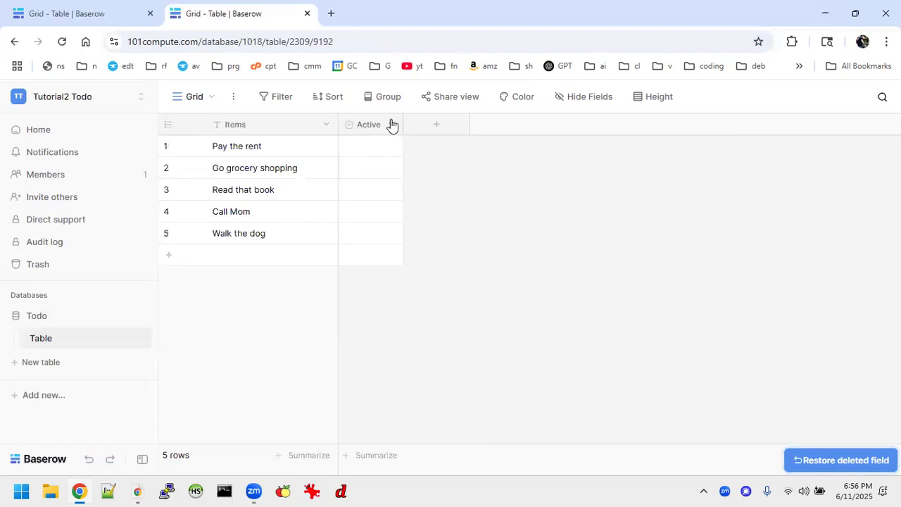
Rename the Active field as "Completed", keeping the Boolean type, and widen its column enough to show the full name
{"action": "left_click", "coordinate": [390, 125]}
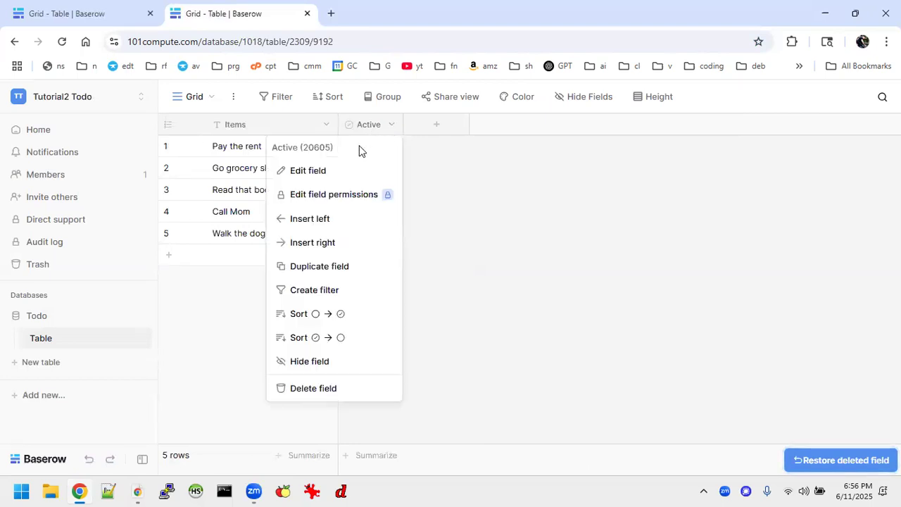
{"action": "left_click", "coordinate": [116, 14]}
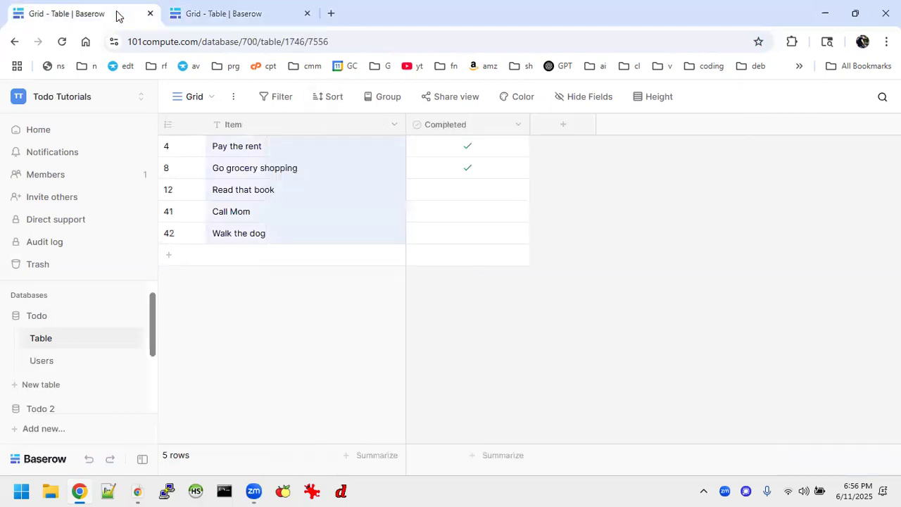
{"action": "left_click", "coordinate": [261, 7]}
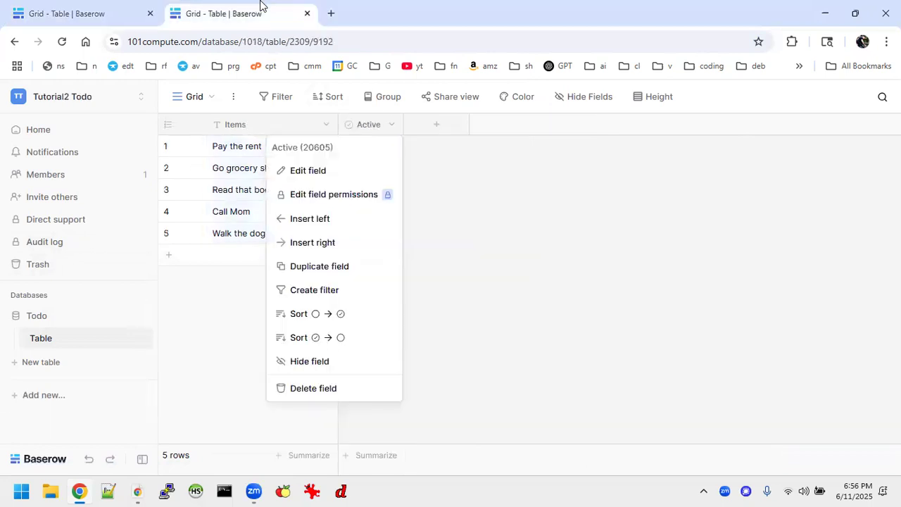
{"action": "left_click", "coordinate": [321, 172]}
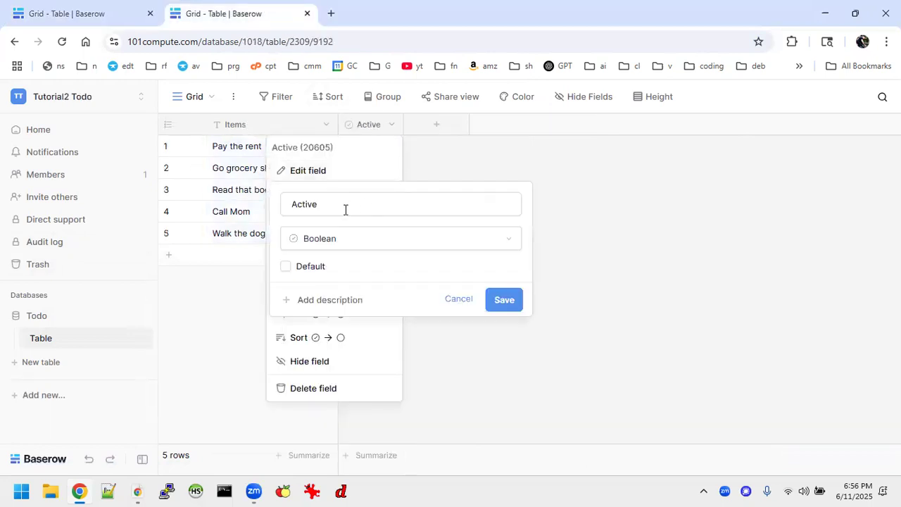
{"action": "left_click_drag", "start_coordinate": [345, 206], "coordinate": [243, 201]}
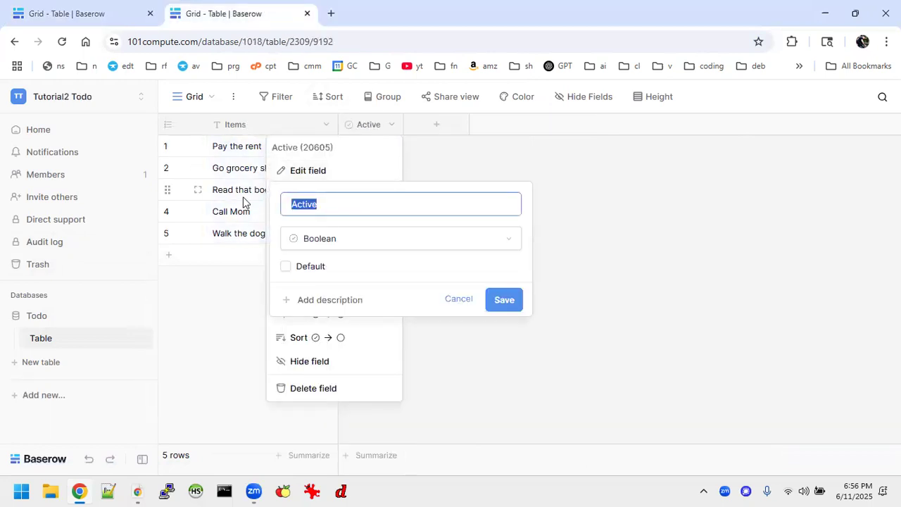
{"action": "type", "text": "Completed"}
{"action": "key", "text": "Return"}
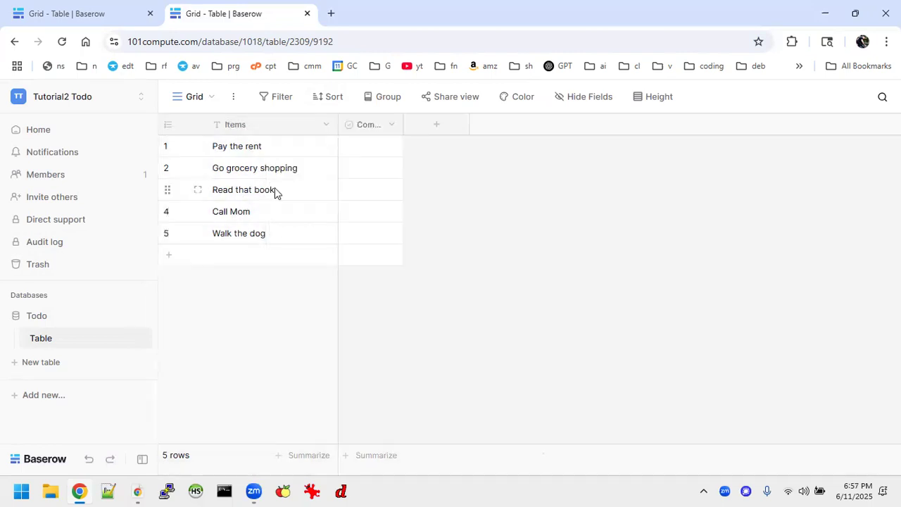
{"action": "left_click_drag", "start_coordinate": [405, 121], "coordinate": [442, 130]}
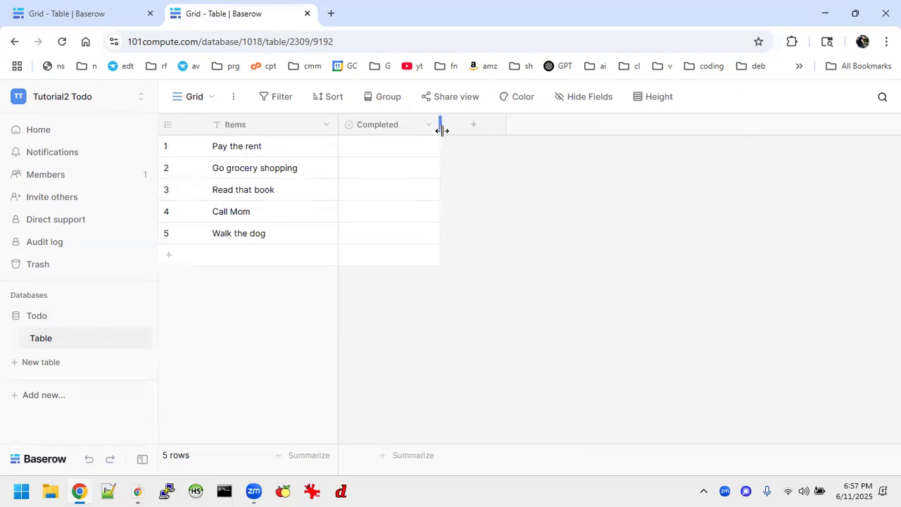
Copy the five Completed values from the Todo Tutorials table into the new table's Completed column, starting at the first row
{"action": "left_click", "coordinate": [100, 7]}
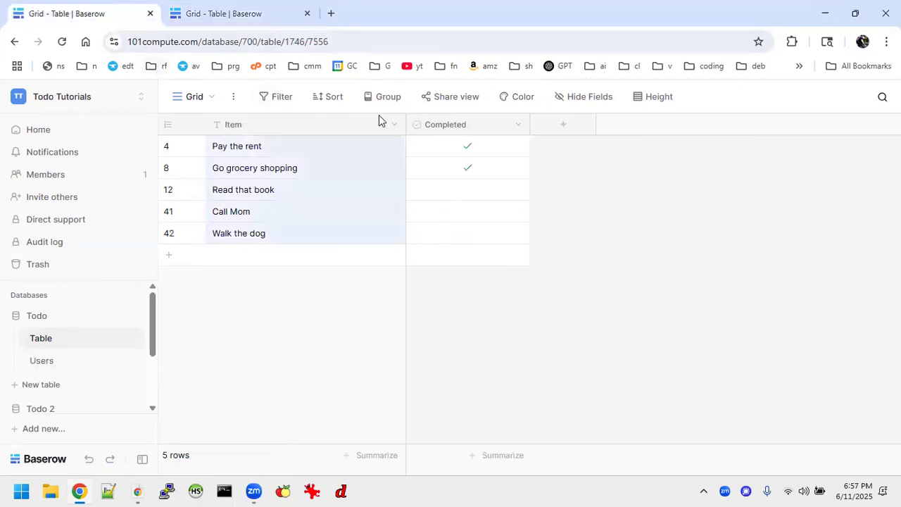
{"action": "left_click_drag", "start_coordinate": [424, 143], "coordinate": [511, 234]}
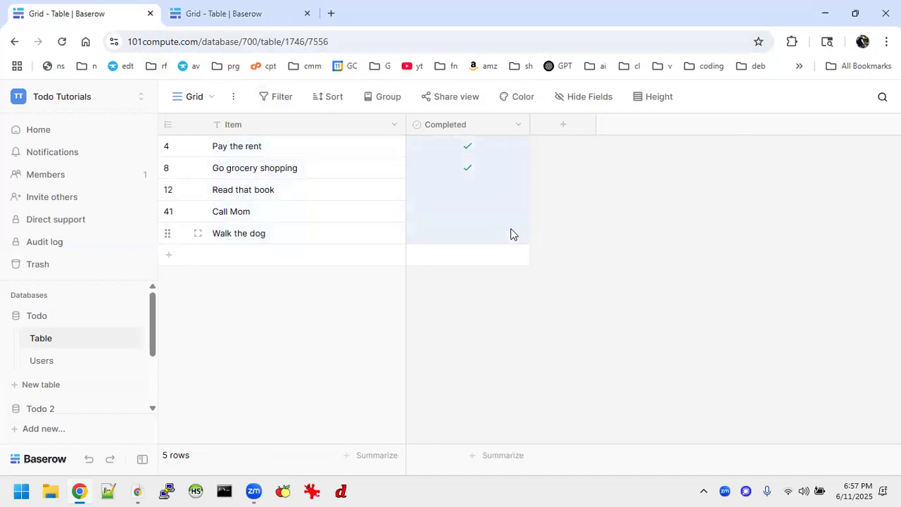
{"action": "left_click", "coordinate": [261, 12]}
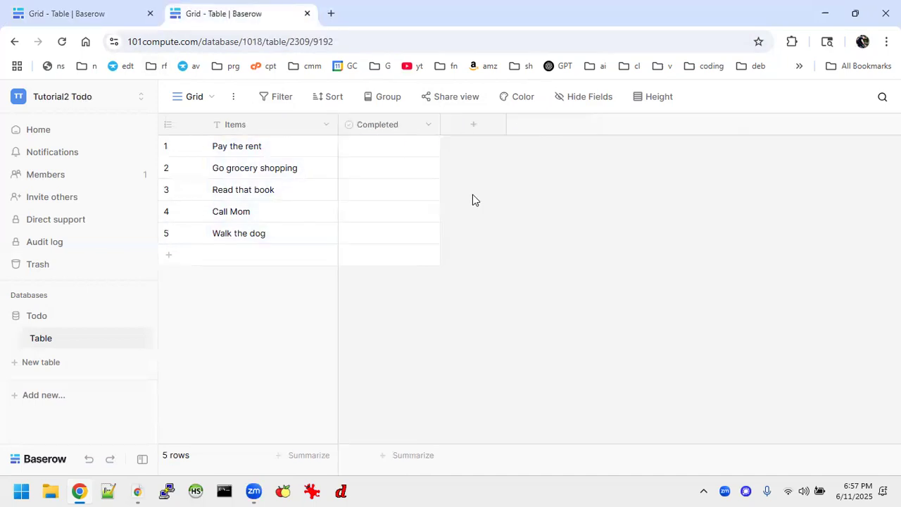
{"action": "left_click", "coordinate": [392, 151]}
{"action": "left_click", "coordinate": [444, 305]}
Examine the databases and applications in the Todo Tutorials workspace, expanding the Todo List application to see its pages
{"action": "left_click", "coordinate": [96, 15]}
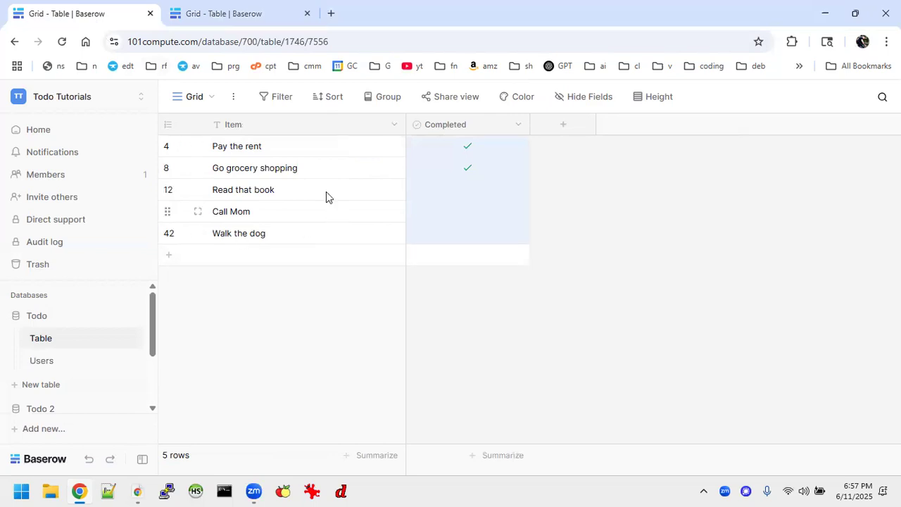
{"action": "scroll", "coordinate": [111, 335], "scroll_direction": "down", "scroll_amount": 3}
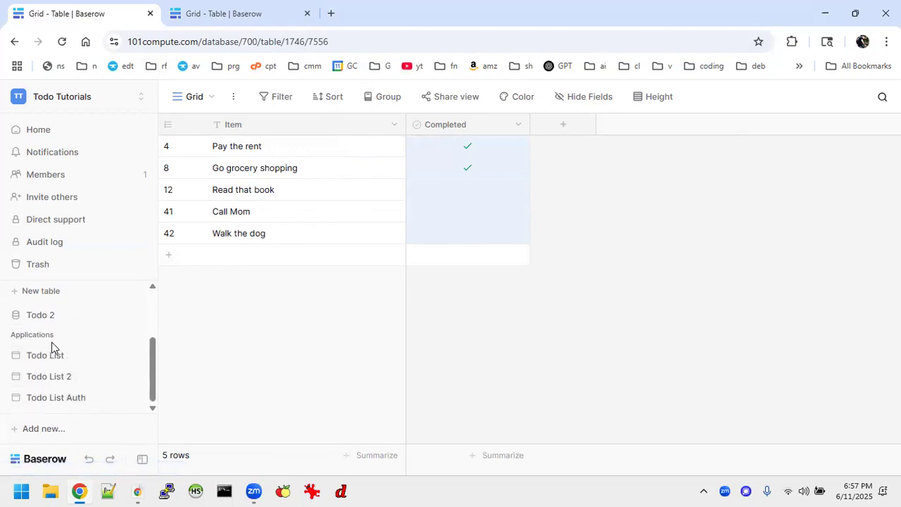
{"action": "scroll", "coordinate": [52, 346], "scroll_direction": "up", "scroll_amount": 3}
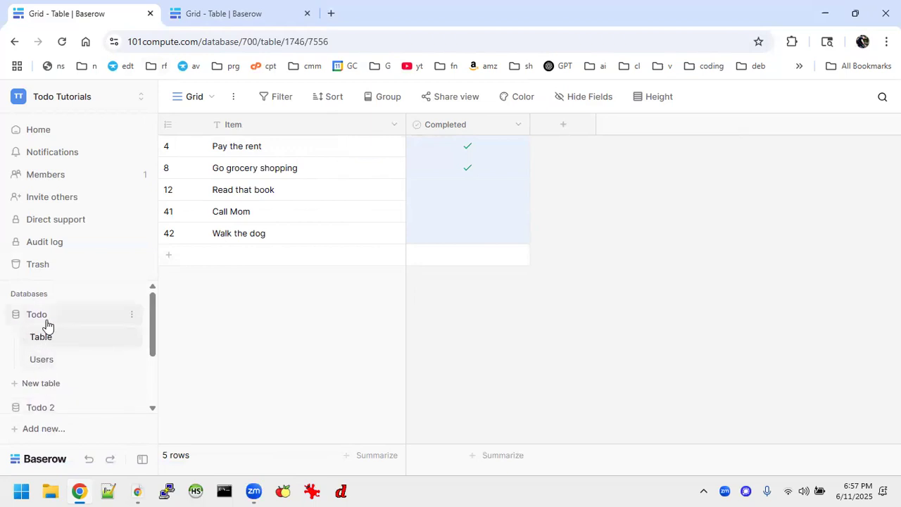
{"action": "scroll", "coordinate": [50, 349], "scroll_direction": "down", "scroll_amount": 1}
{"action": "scroll", "coordinate": [49, 349], "scroll_direction": "down", "scroll_amount": 3}
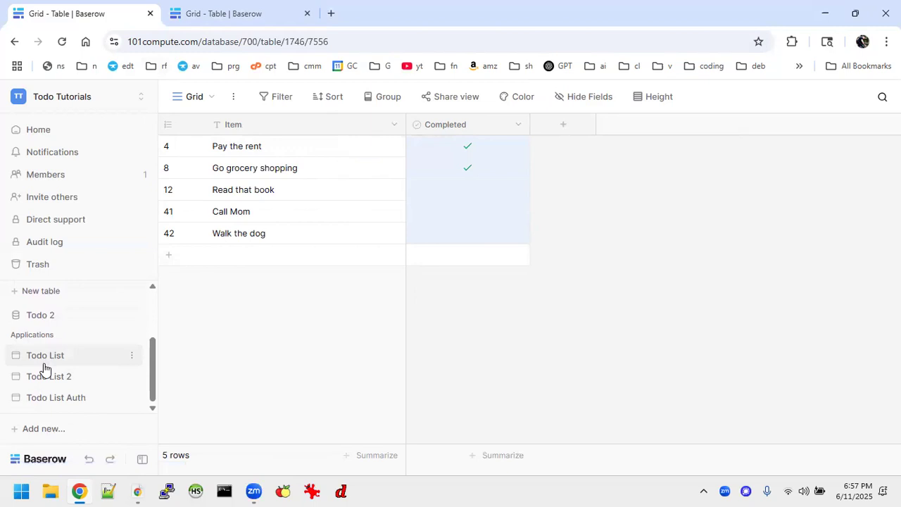
{"action": "left_click", "coordinate": [44, 362]}
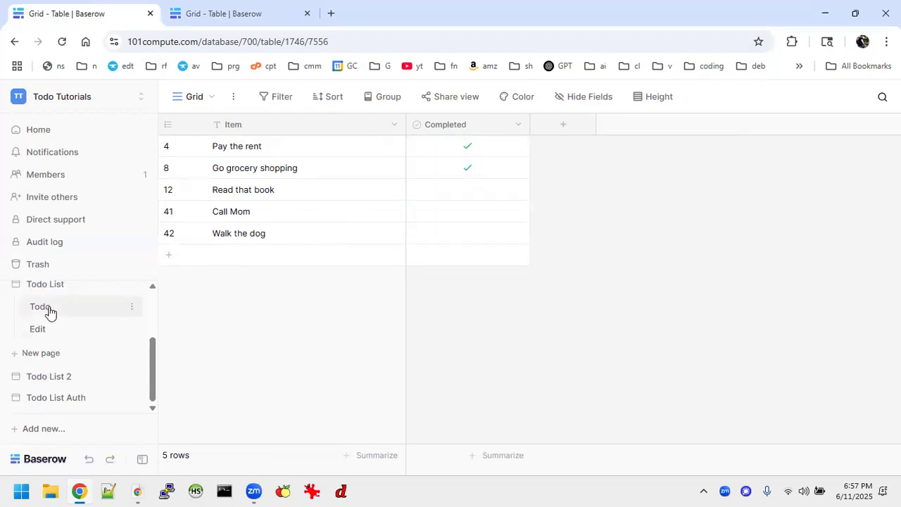
{"action": "scroll", "coordinate": [60, 345], "scroll_direction": "up", "scroll_amount": 2}
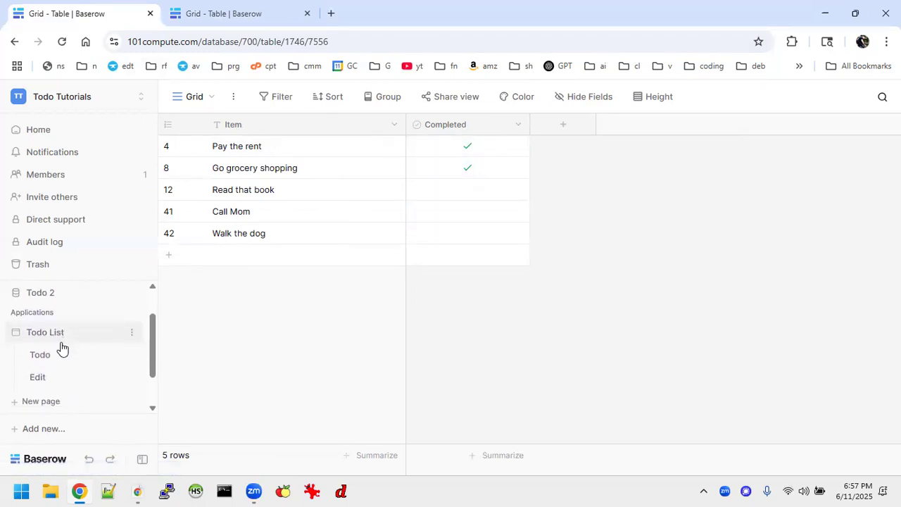
{"action": "scroll", "coordinate": [62, 347], "scroll_direction": "up", "scroll_amount": 1}
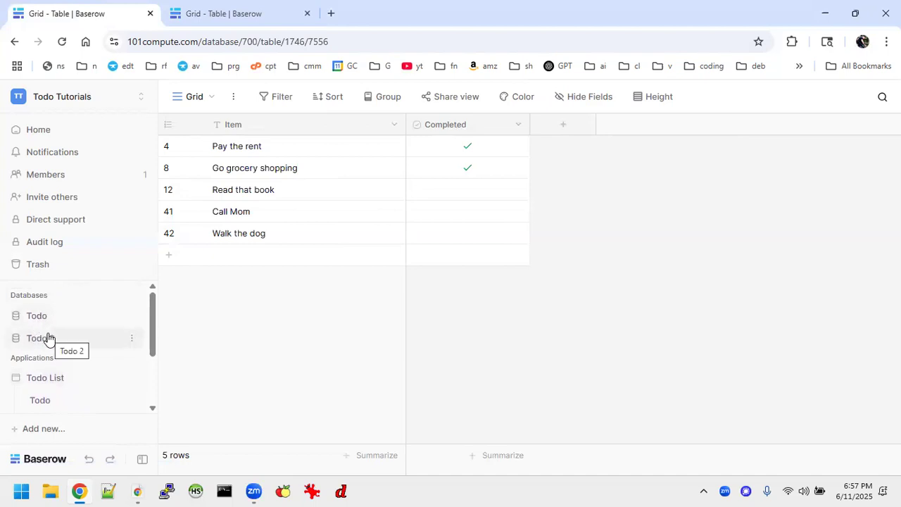
{"action": "scroll", "coordinate": [57, 376], "scroll_direction": "down", "scroll_amount": 2}
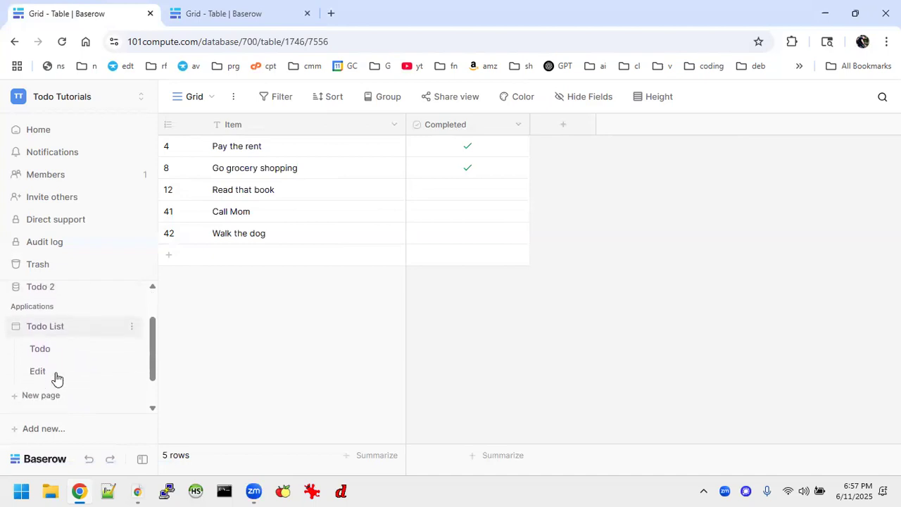
{"action": "scroll", "coordinate": [52, 376], "scroll_direction": "down", "scroll_amount": 1}
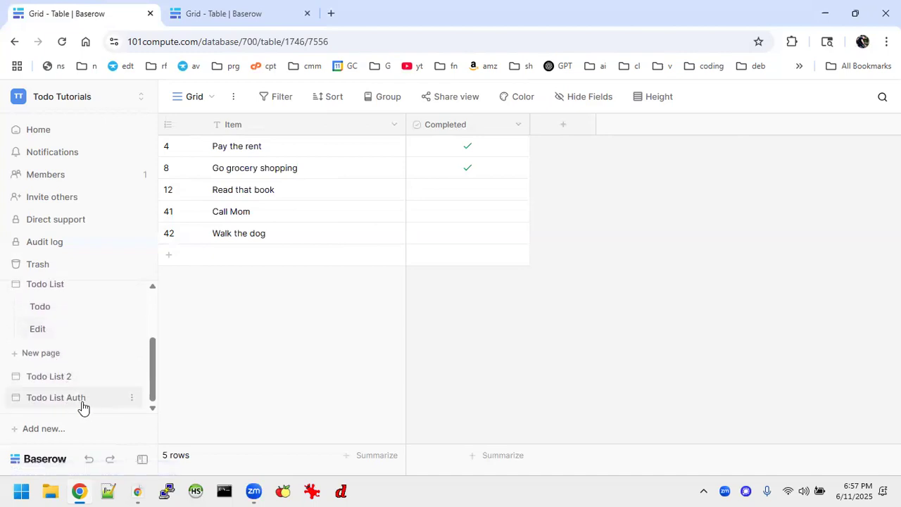
Examine the Todo List application's Todo and Edit pages, including the Todo page's item table and Add New Todo Item form
{"action": "left_click", "coordinate": [47, 313]}
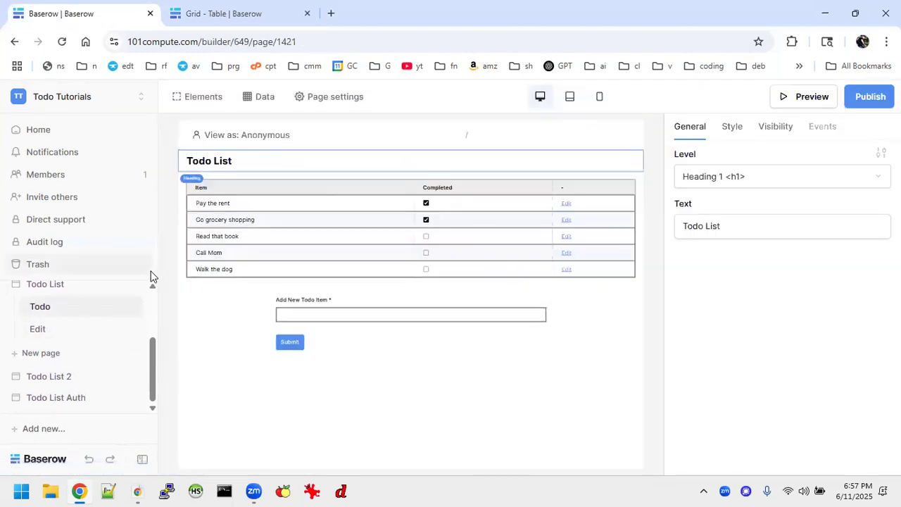
{"action": "left_click", "coordinate": [63, 330]}
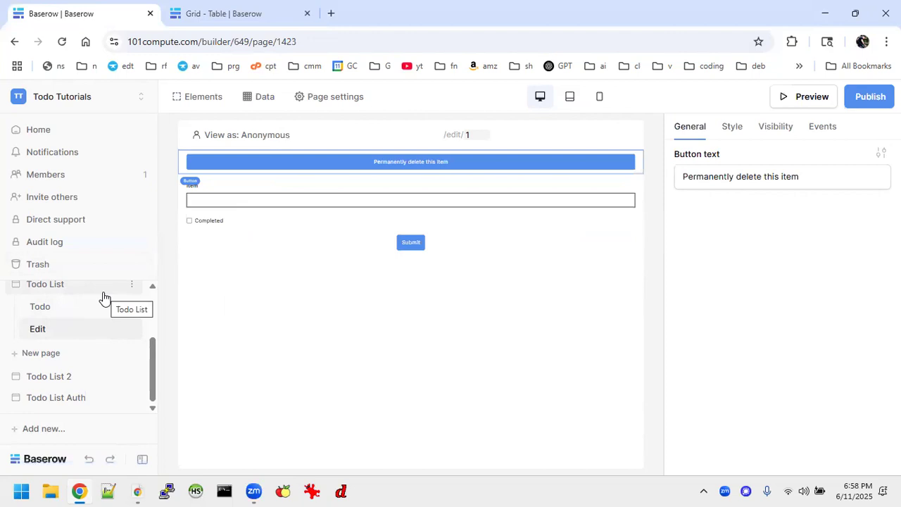
{"action": "left_click", "coordinate": [59, 309]}
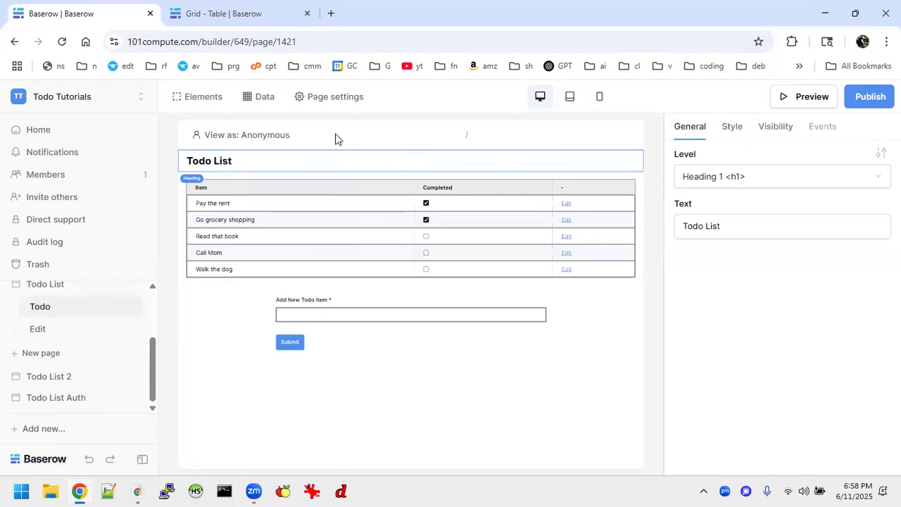
{"action": "left_click", "coordinate": [313, 200]}
{"action": "left_click", "coordinate": [362, 315]}
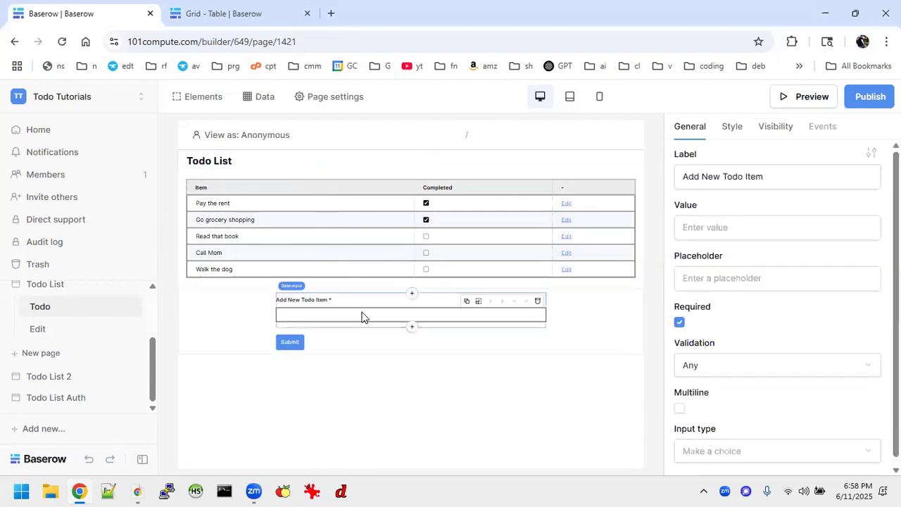
{"action": "left_click", "coordinate": [323, 345]}
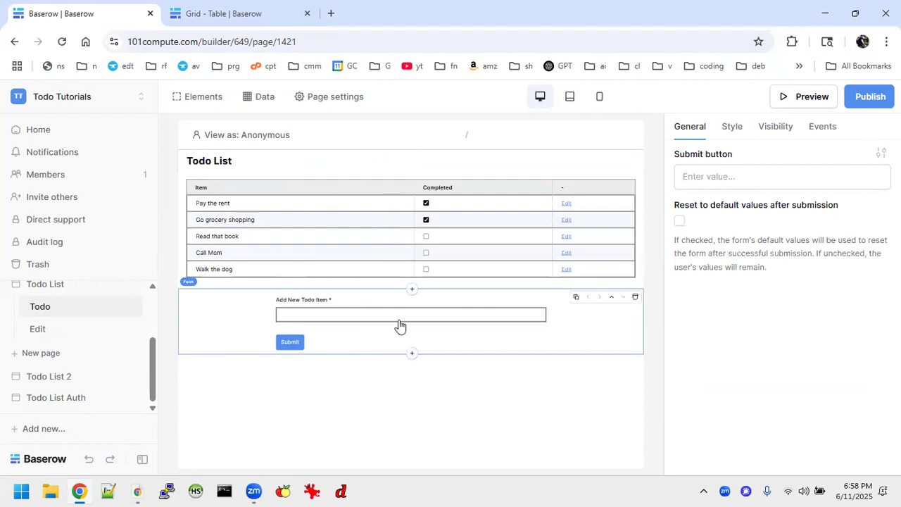
Add a new application named "Todo" to the Tutorial2 Todo workspace
{"action": "left_click", "coordinate": [247, 14]}
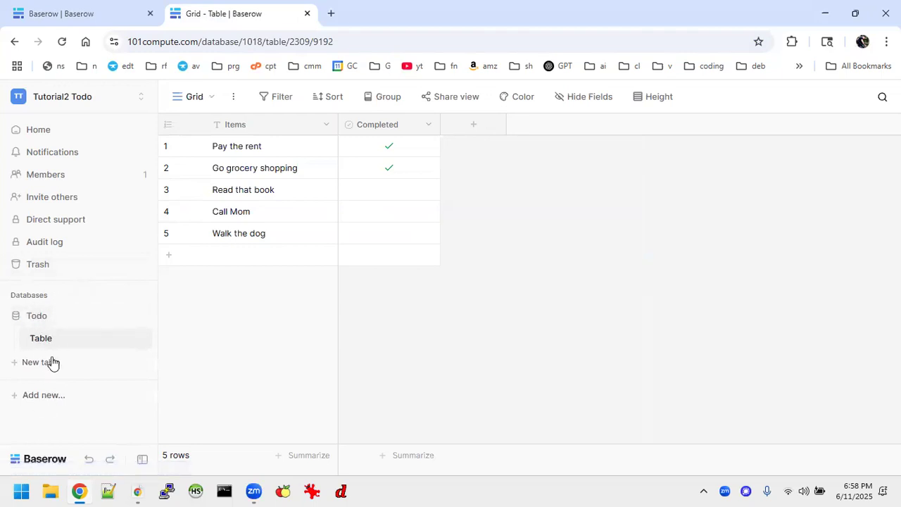
{"action": "left_click", "coordinate": [54, 395]}
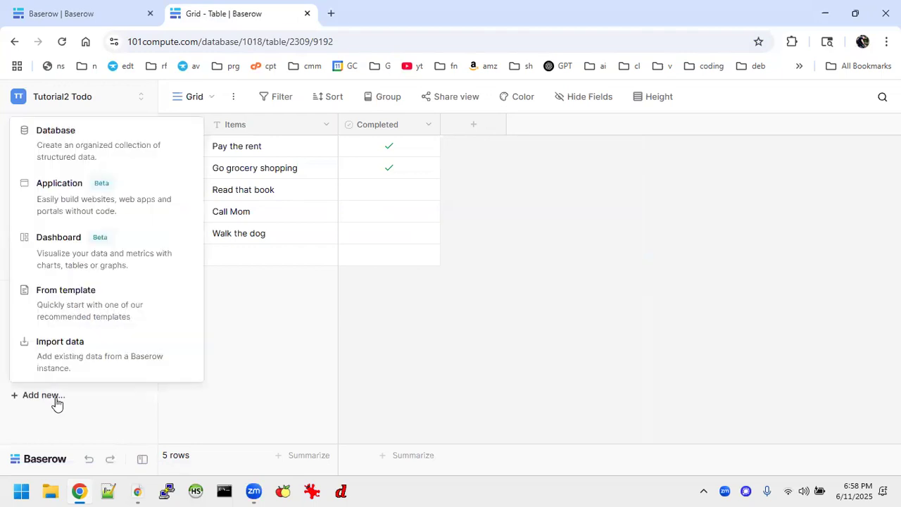
{"action": "left_click", "coordinate": [64, 184]}
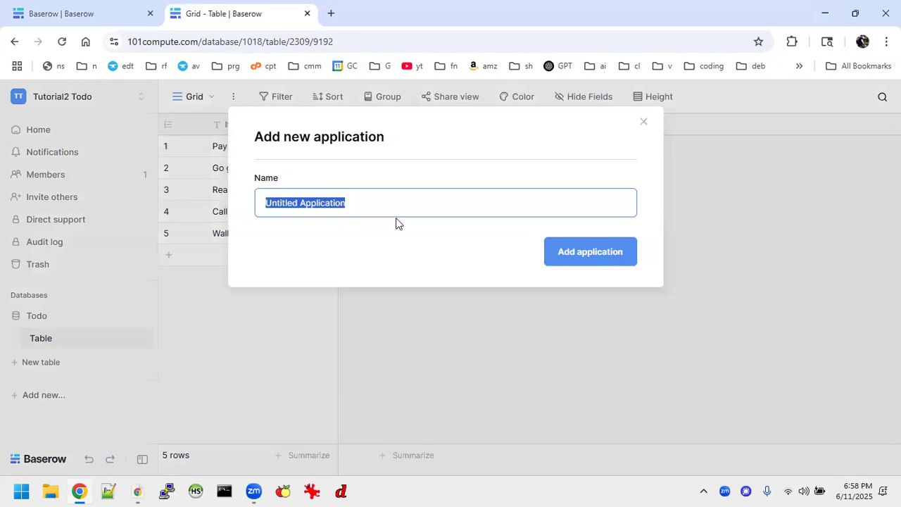
{"action": "type", "text": "Todo"}
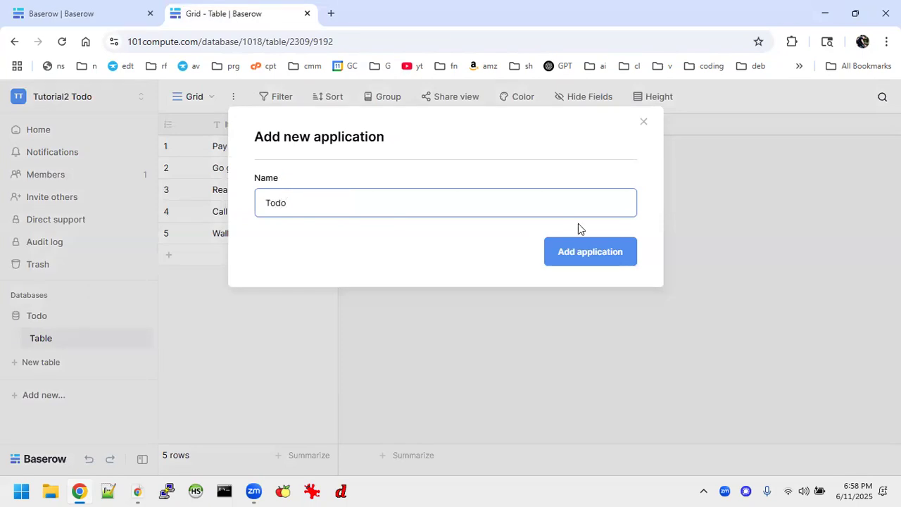
{"action": "left_click", "coordinate": [585, 251]}
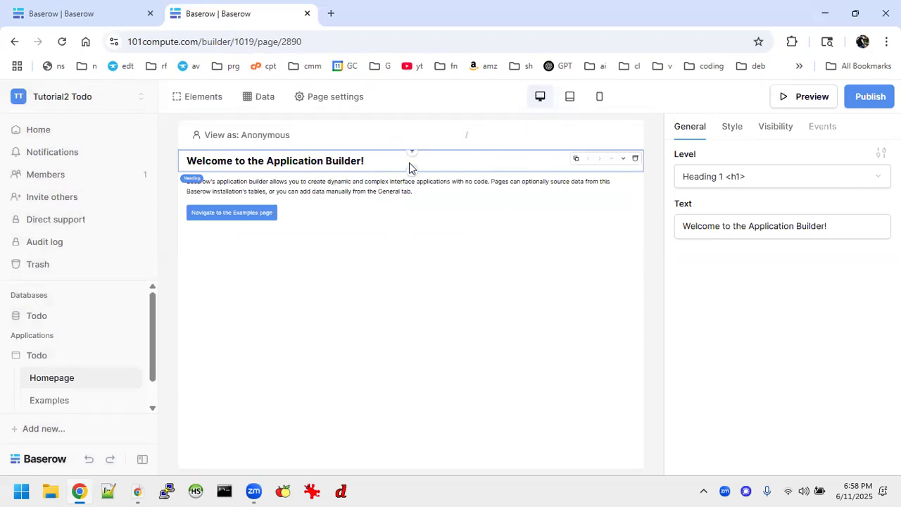
Delete the introductory text and the "Navigate to the Examples page" button from the Todo application's Homepage
{"action": "left_click", "coordinate": [359, 183]}
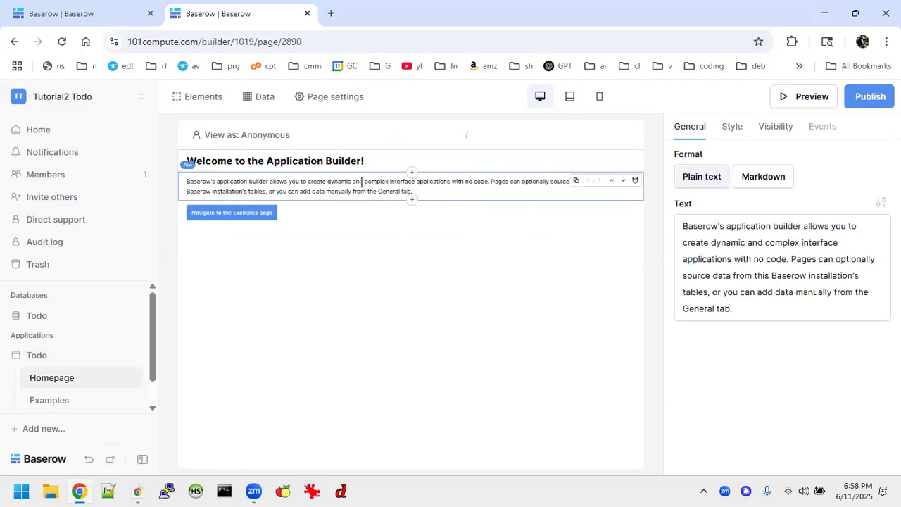
{"action": "key", "text": "Delete"}
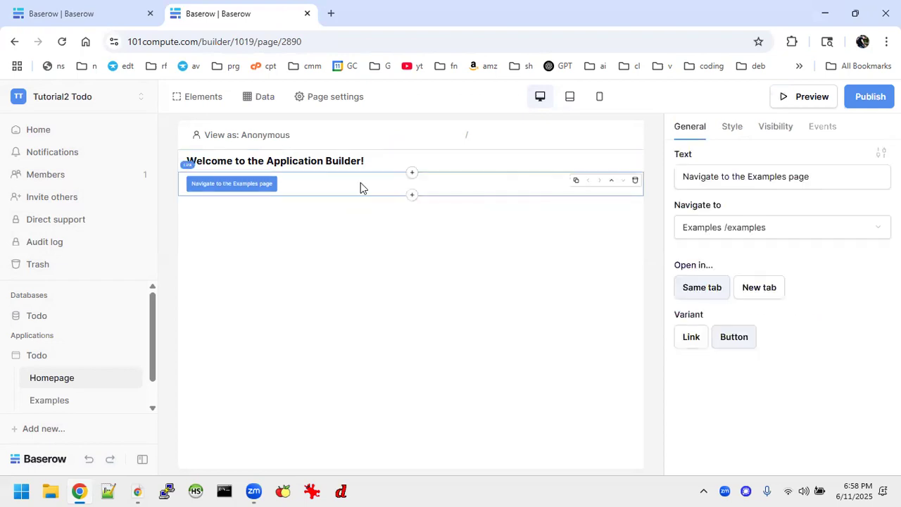
{"action": "left_click", "coordinate": [635, 183]}
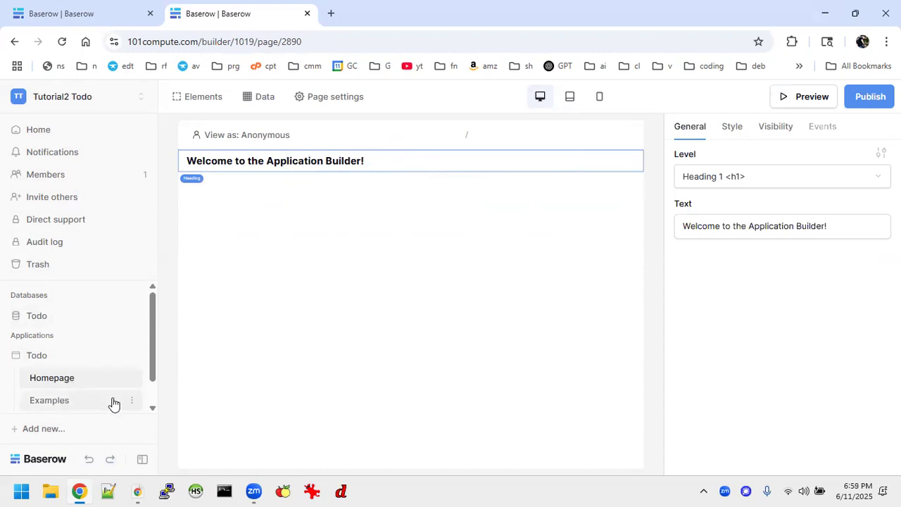
Delete the Examples page from the new Todo application and reopen its Homepage
{"action": "left_click", "coordinate": [72, 400]}
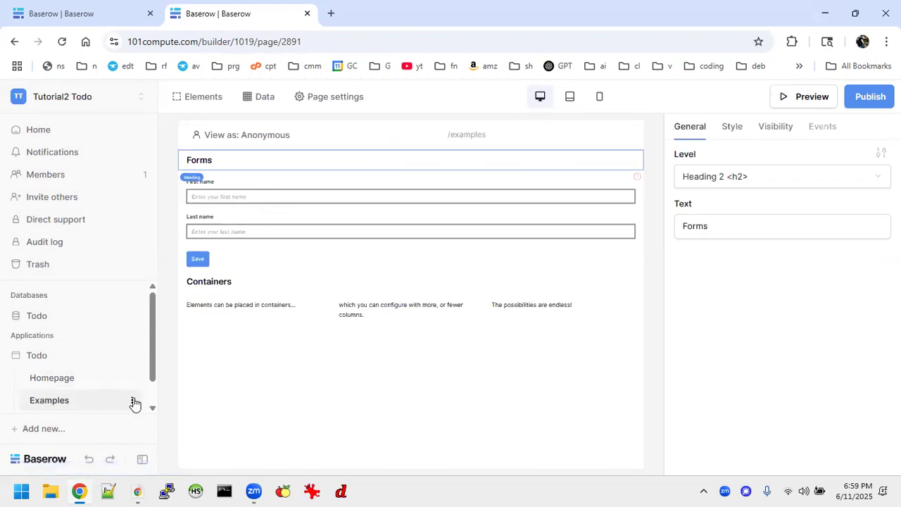
{"action": "left_click", "coordinate": [134, 403]}
{"action": "left_click", "coordinate": [106, 375]}
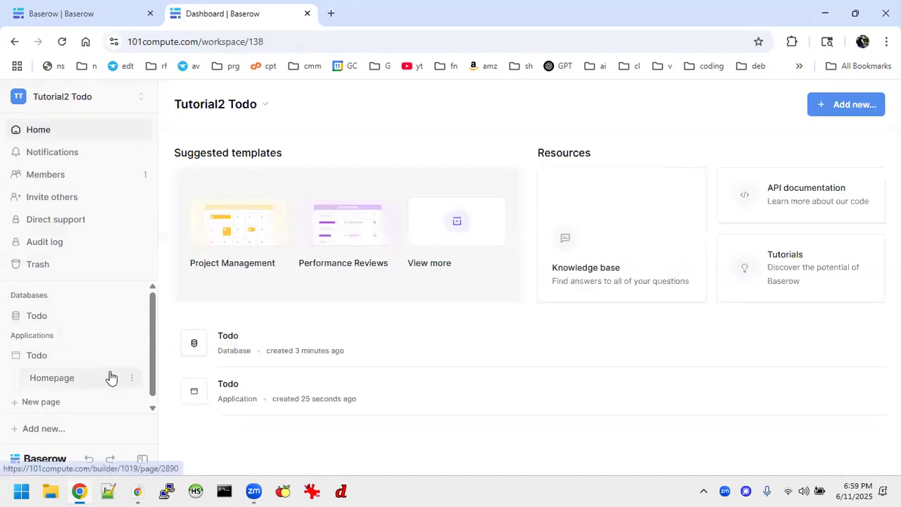
{"action": "left_click", "coordinate": [55, 380]}
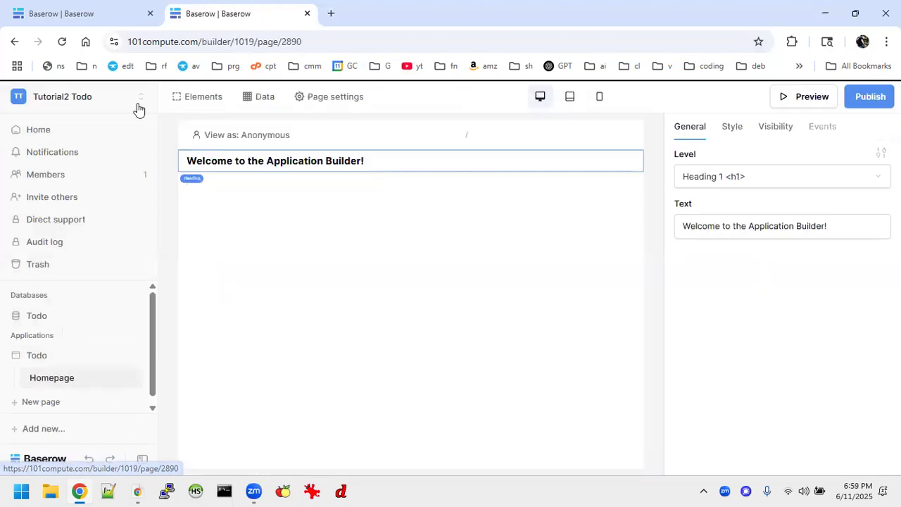
Rename the new Todo application as "Todo List", matching the reference application in the Todo Tutorials workspace
{"action": "left_click", "coordinate": [90, 14]}
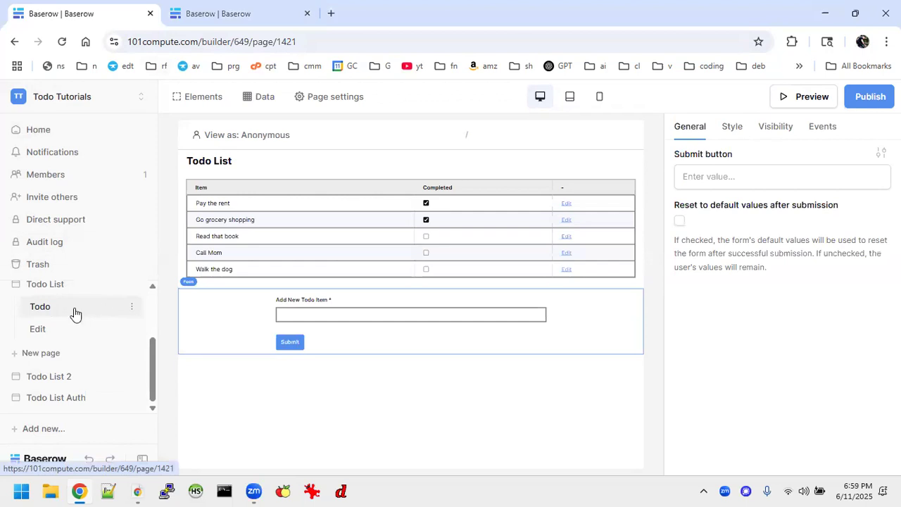
{"action": "scroll", "coordinate": [85, 295], "scroll_direction": "up", "scroll_amount": 2}
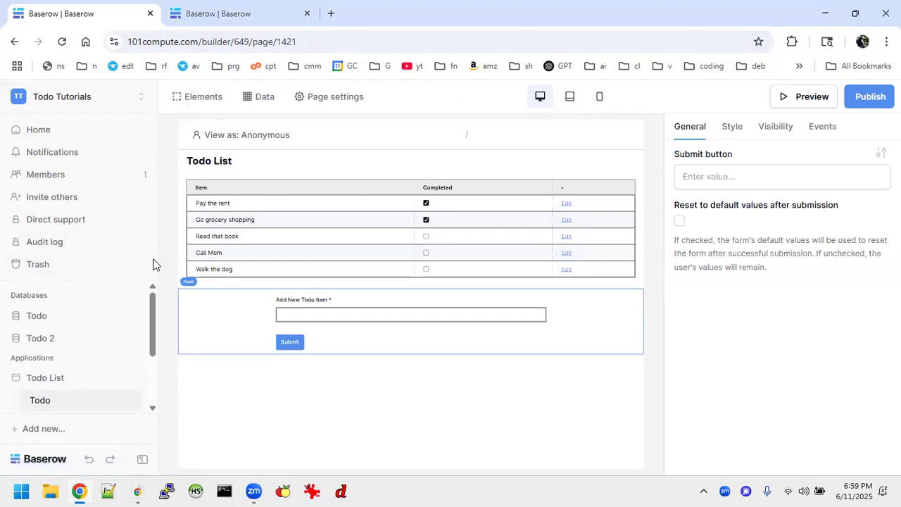
{"action": "left_click", "coordinate": [255, 19]}
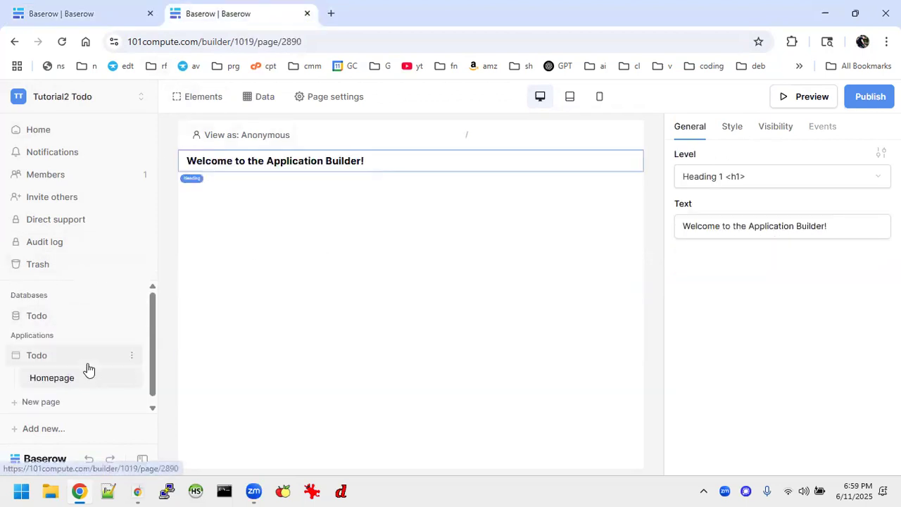
{"action": "scroll", "coordinate": [88, 369], "scroll_direction": "down", "scroll_amount": 1}
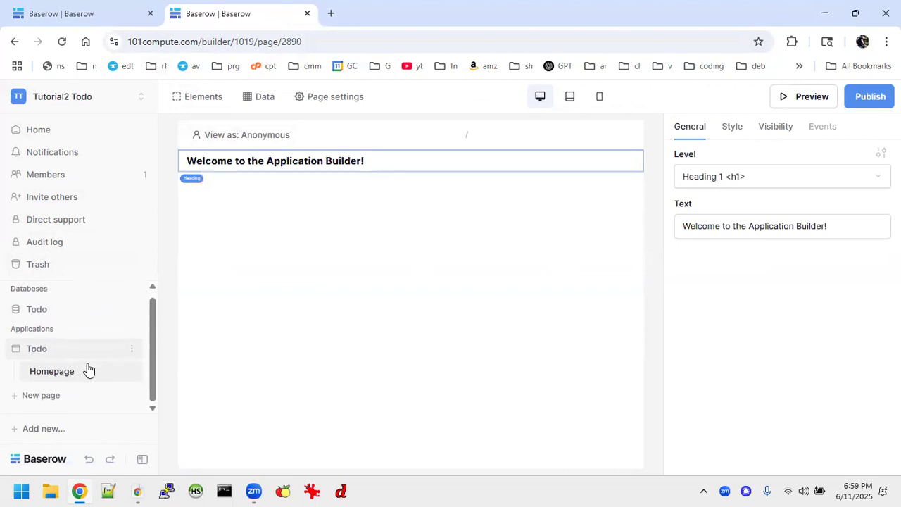
{"action": "left_click", "coordinate": [131, 350]}
{"action": "left_click", "coordinate": [123, 252]}
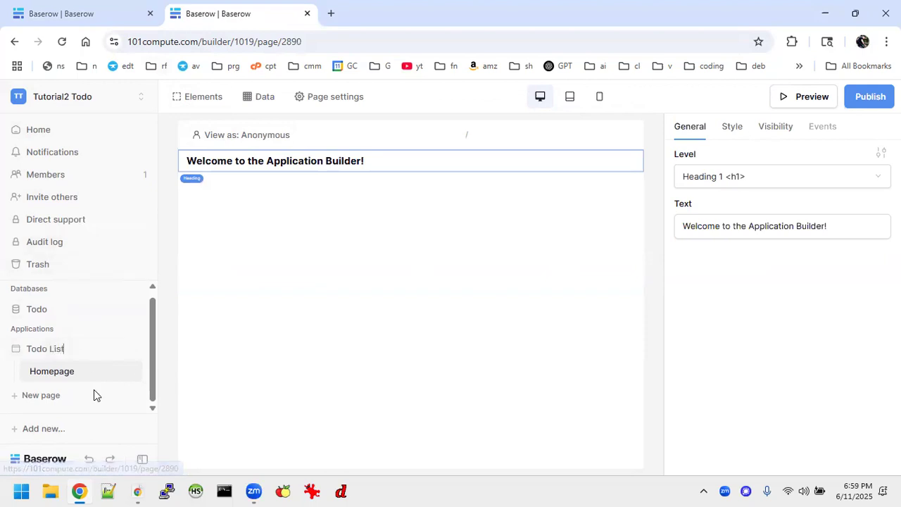
{"action": "key", "text": "Return"}
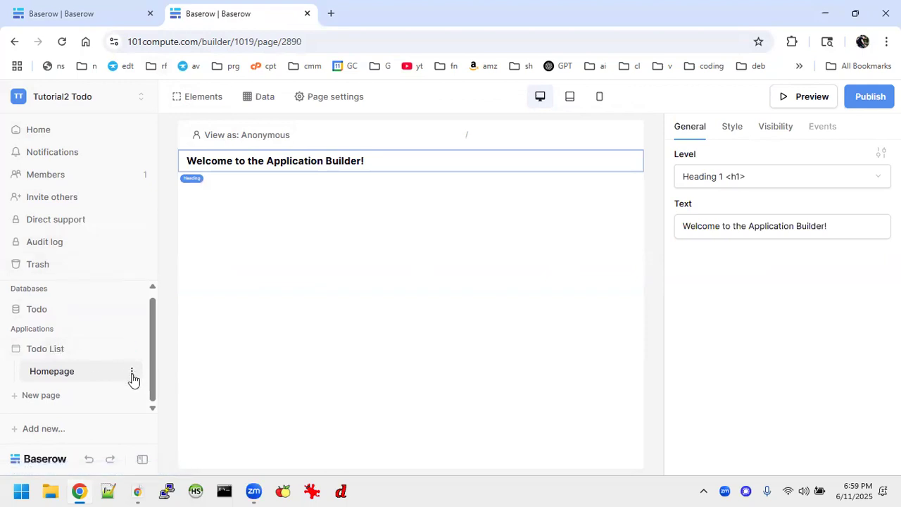
Rename the Homepage of the Todo List application as "Todo"
{"action": "left_click", "coordinate": [132, 371]}
{"action": "left_click", "coordinate": [90, 295]}
{"action": "key", "text": "BackSpace"}
{"action": "key", "text": "BackSpace"}
{"action": "key", "text": "BackSpace"}
{"action": "key", "text": "BackSpace"}
{"action": "key", "text": "BackSpace"}
{"action": "key", "text": "BackSpace"}
{"action": "type", "text": "Todo"}
{"action": "key", "text": "Return"}
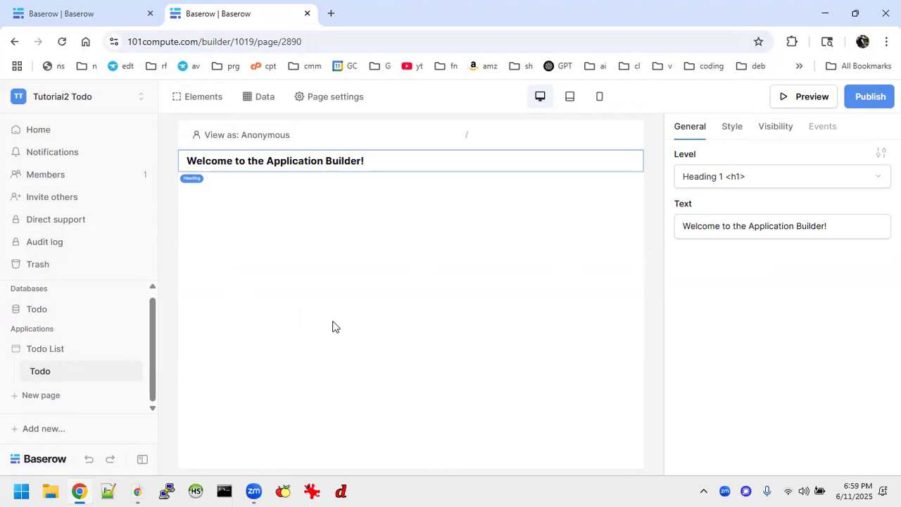
Examine the reference Todo page's layout and the level options available for the new page's heading
{"action": "left_click", "coordinate": [96, 12]}
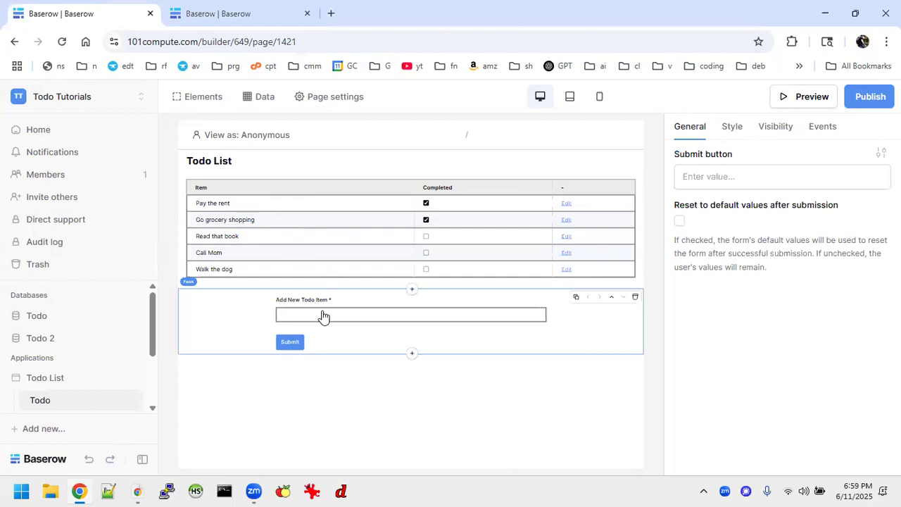
{"action": "left_click", "coordinate": [242, 15]}
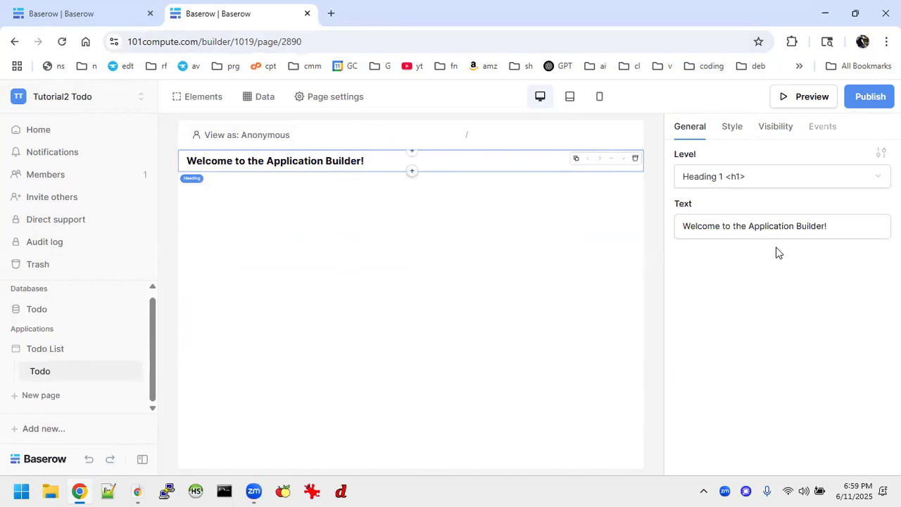
{"action": "left_click", "coordinate": [787, 178]}
{"action": "left_click", "coordinate": [787, 181]}
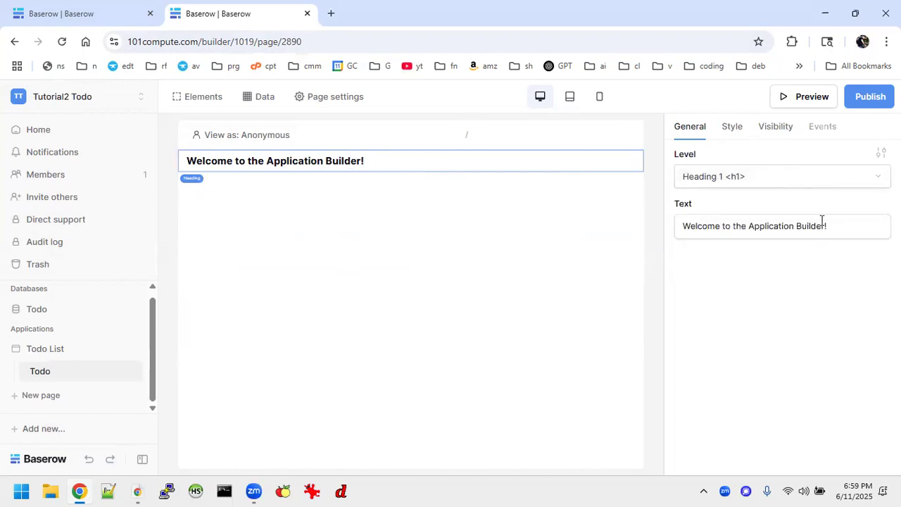
{"action": "left_click", "coordinate": [762, 182]}
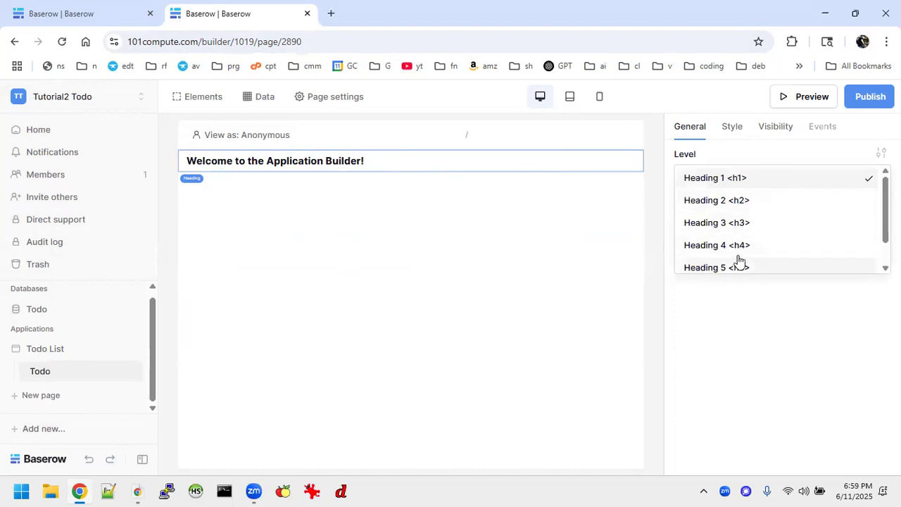
{"action": "left_click", "coordinate": [745, 339]}
Replace the heading's welcome text with "Todo List", as on the reference page
{"action": "left_click_drag", "start_coordinate": [837, 228], "coordinate": [668, 228]}
{"action": "left_click_drag", "start_coordinate": [847, 231], "coordinate": [682, 215]}
{"action": "key", "text": "BackSpace"}
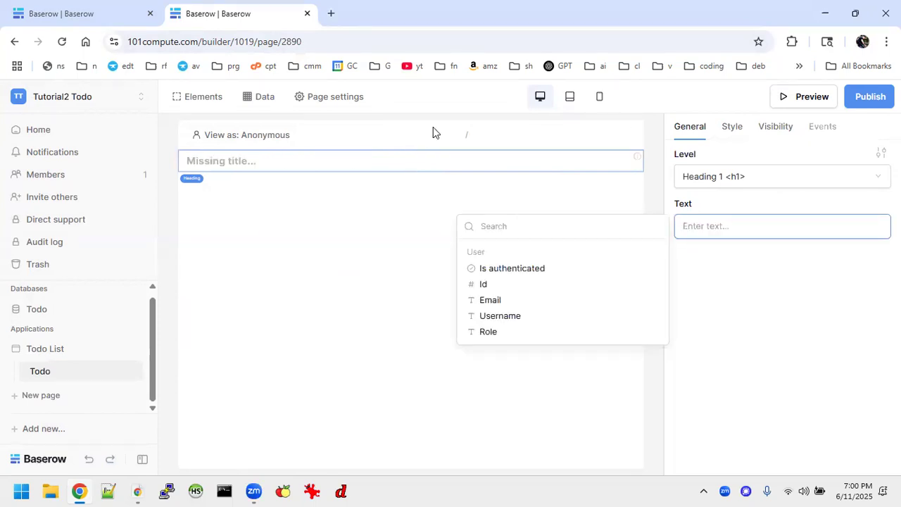
{"action": "left_click", "coordinate": [64, 12]}
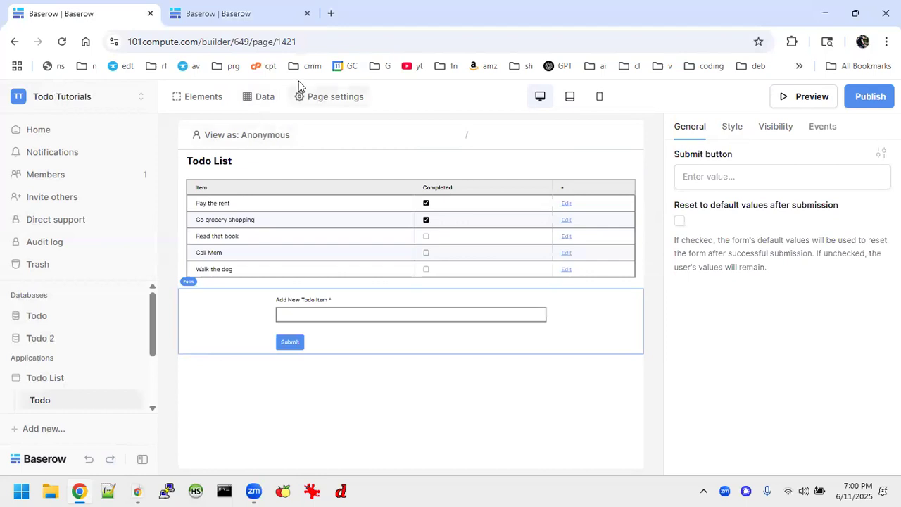
{"action": "left_click", "coordinate": [225, 15]}
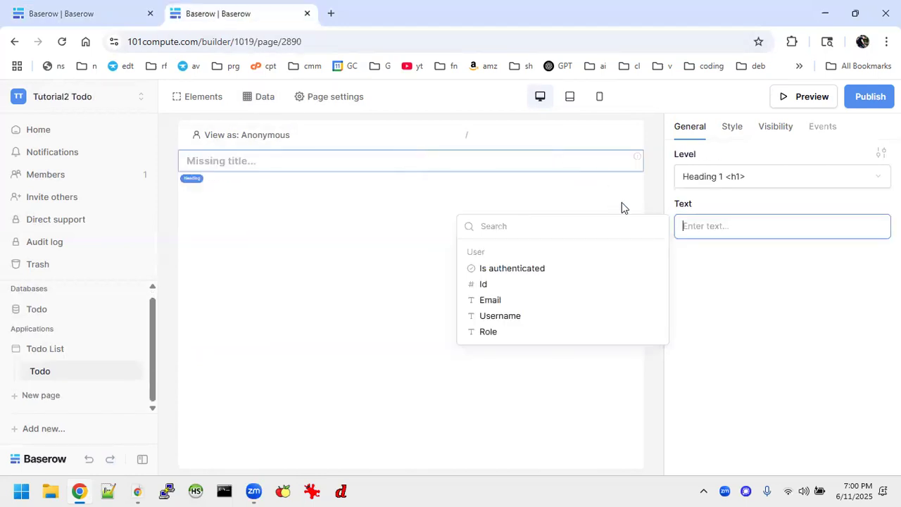
{"action": "type", "text": "Todo lis"}
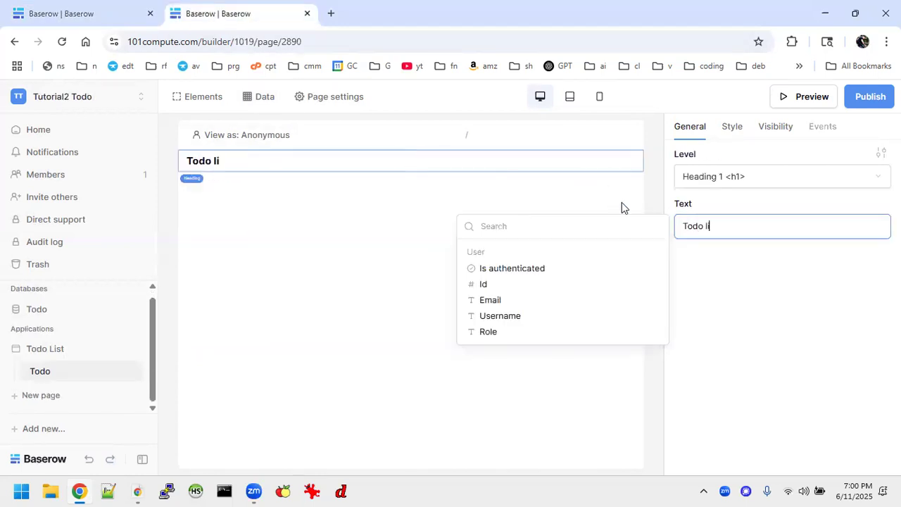
{"action": "key", "text": "BackSpace"}
{"action": "key", "text": "BackSpace"}
{"action": "key", "text": "BackSpace"}
{"action": "type", "text": "List"}
{"action": "left_click", "coordinate": [327, 267]}
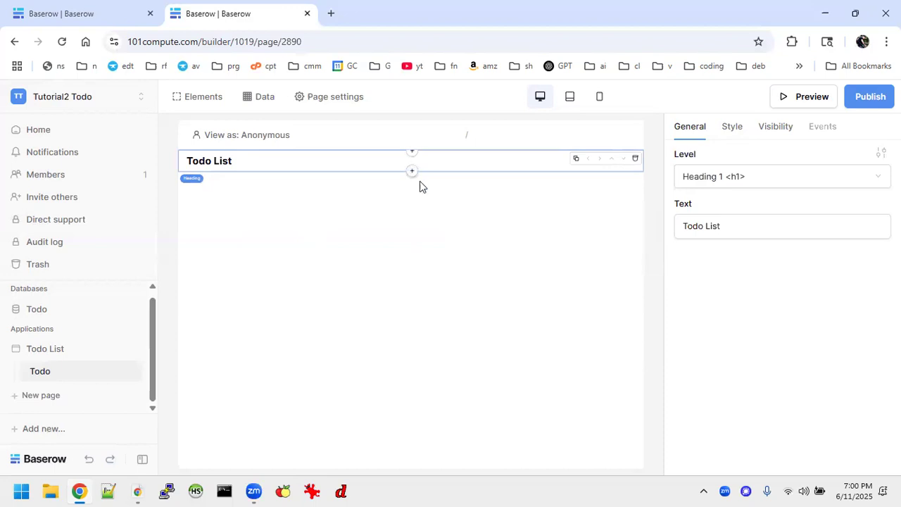
Add an Image element directly below the Todo List heading
{"action": "left_click", "coordinate": [206, 98]}
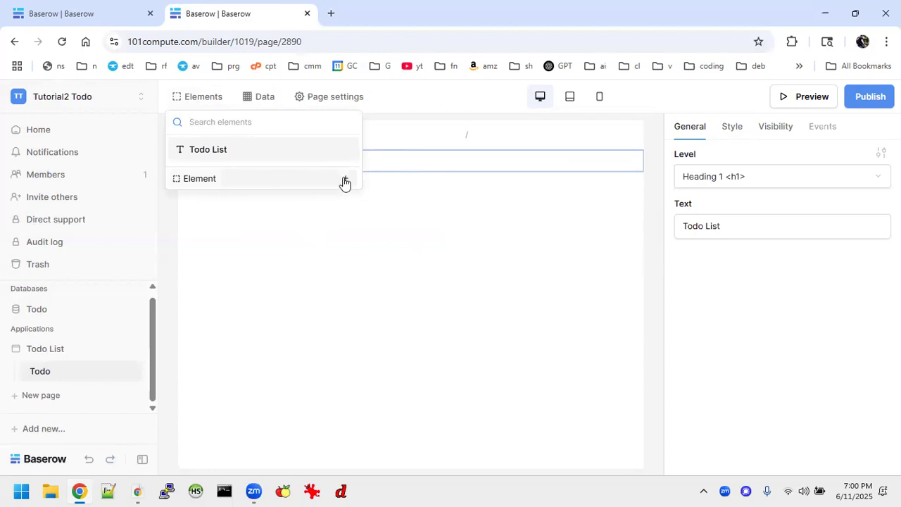
{"action": "left_click", "coordinate": [401, 249]}
{"action": "mouse_move", "coordinate": [400, 167]}
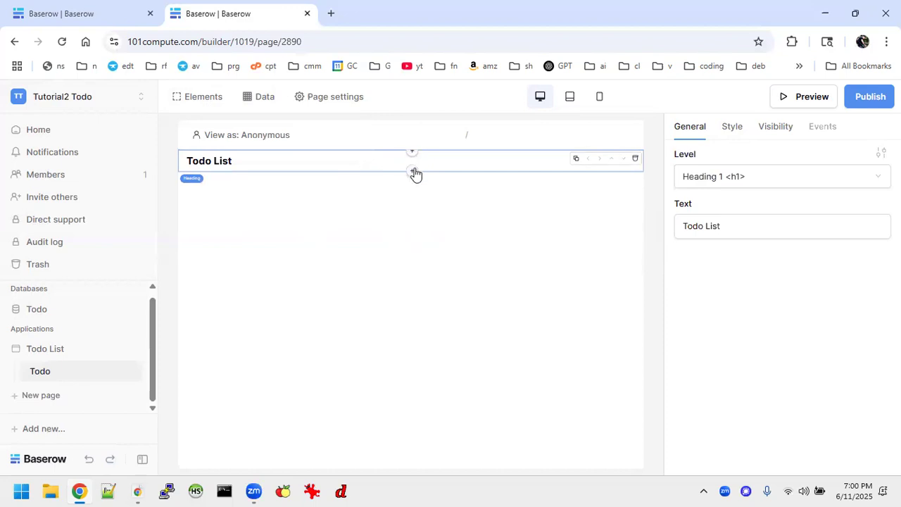
{"action": "left_click", "coordinate": [414, 172]}
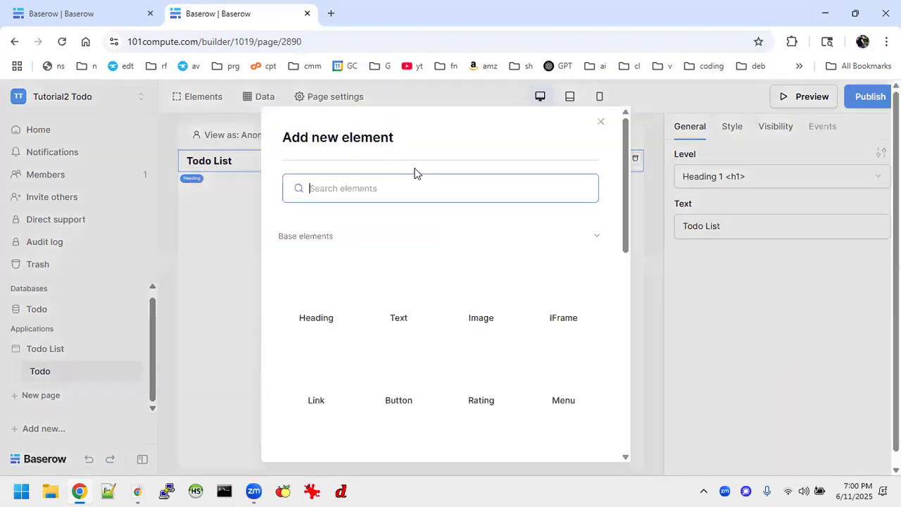
{"action": "scroll", "coordinate": [418, 272], "scroll_direction": "down", "scroll_amount": 3}
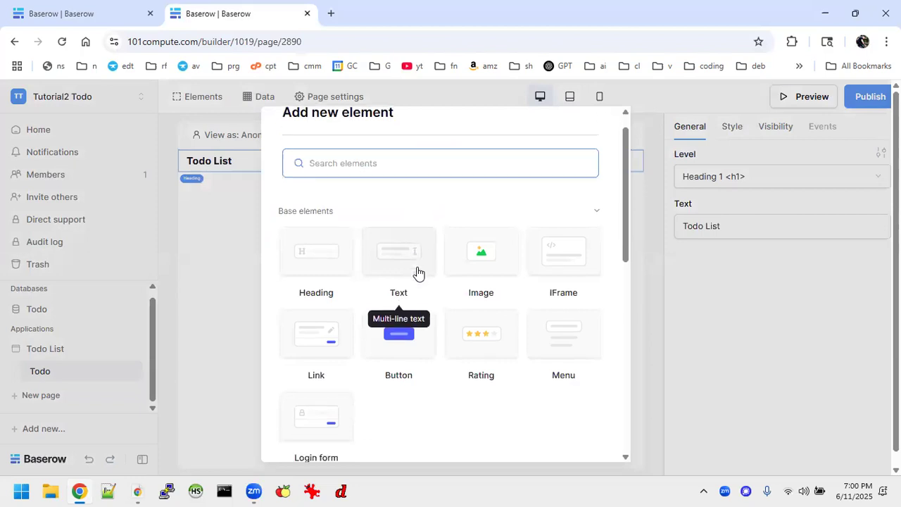
{"action": "scroll", "coordinate": [417, 272], "scroll_direction": "up", "scroll_amount": 1}
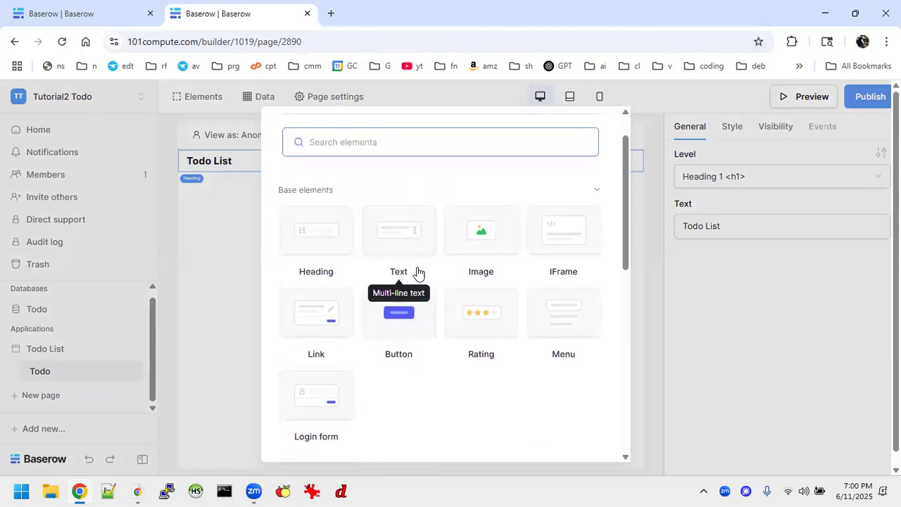
{"action": "left_click", "coordinate": [486, 246]}
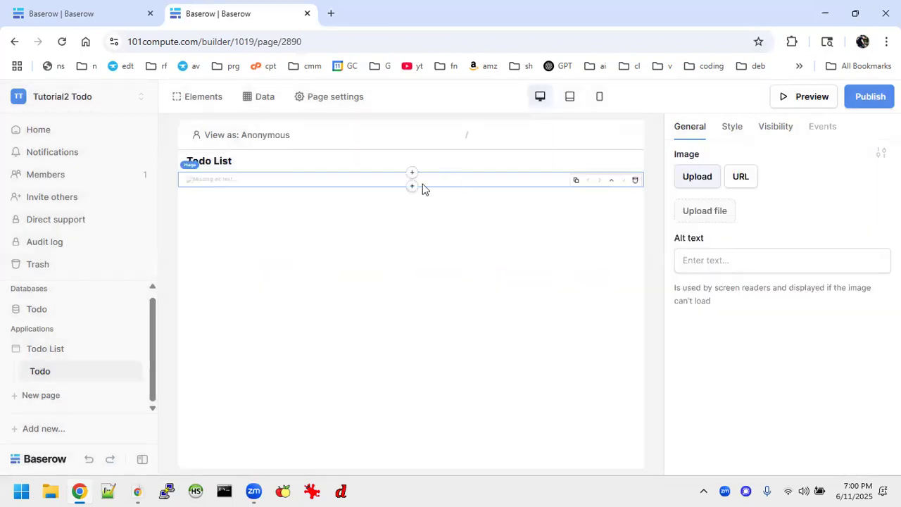
Add a Text element below the image, followed by a Rating element beneath it
{"action": "left_click", "coordinate": [412, 186]}
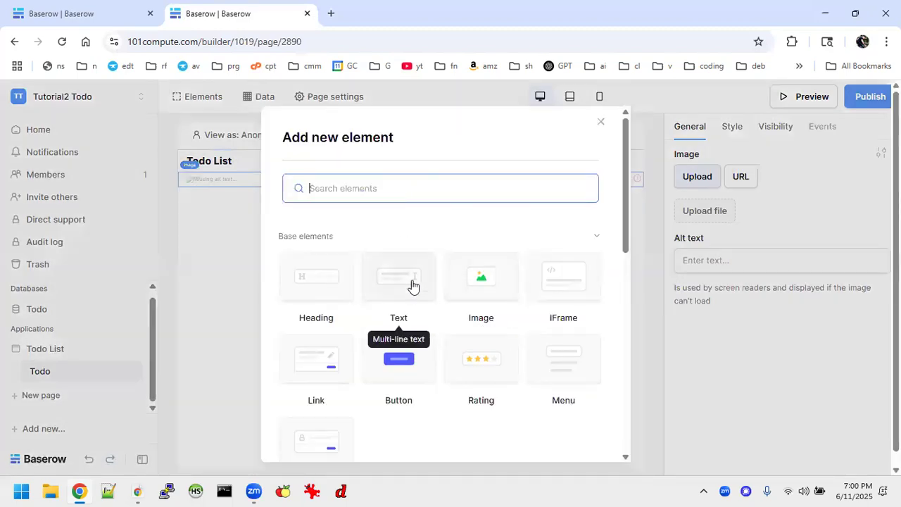
{"action": "left_click", "coordinate": [386, 280]}
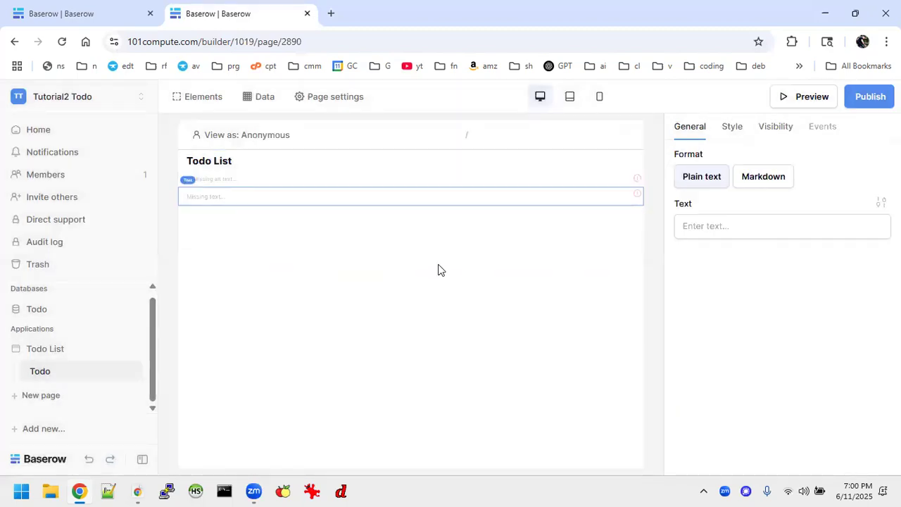
{"action": "left_click", "coordinate": [416, 206]}
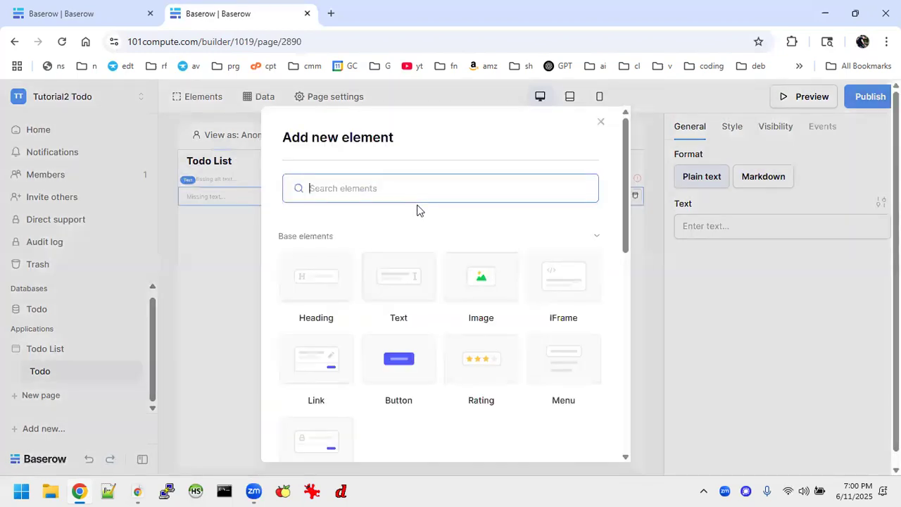
{"action": "left_click", "coordinate": [483, 374]}
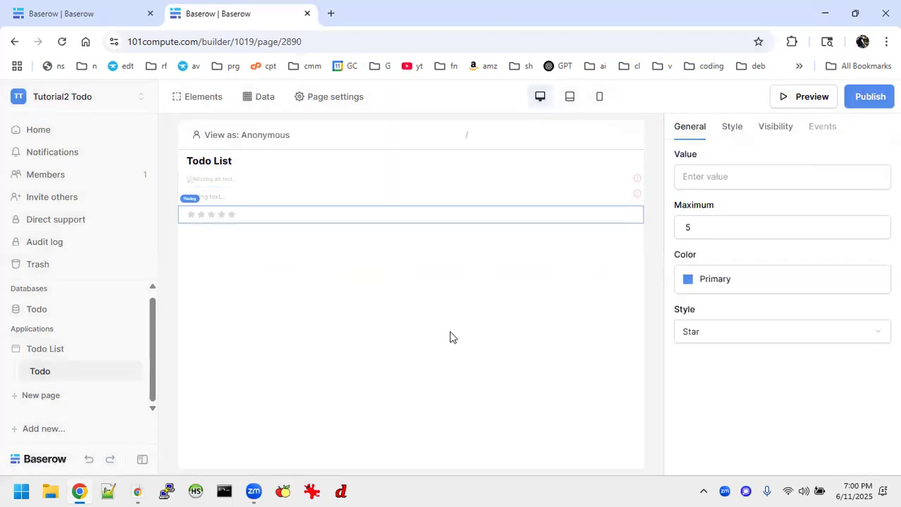
Examine the general settings of the heading, image, text and rating elements in turn
{"action": "left_click", "coordinate": [712, 226]}
{"action": "left_click", "coordinate": [351, 163]}
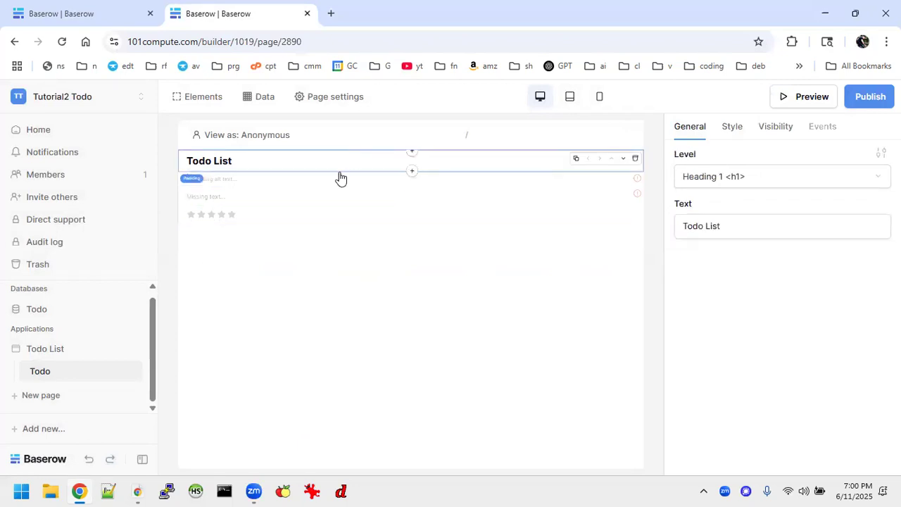
{"action": "left_click", "coordinate": [340, 183]}
{"action": "left_click", "coordinate": [338, 198]}
{"action": "left_click", "coordinate": [338, 213]}
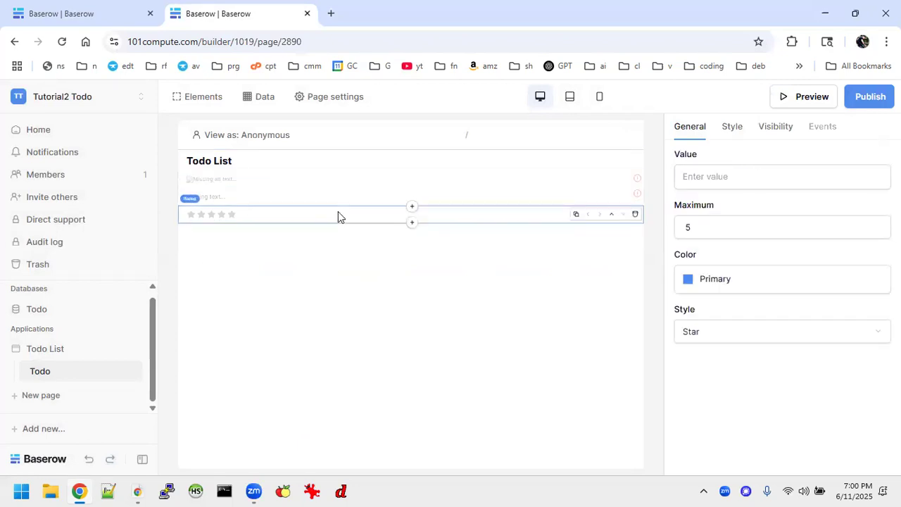
Set the rating element's maximum to 10 and its style to Flag, after trying the Heart style
{"action": "left_click", "coordinate": [693, 236]}
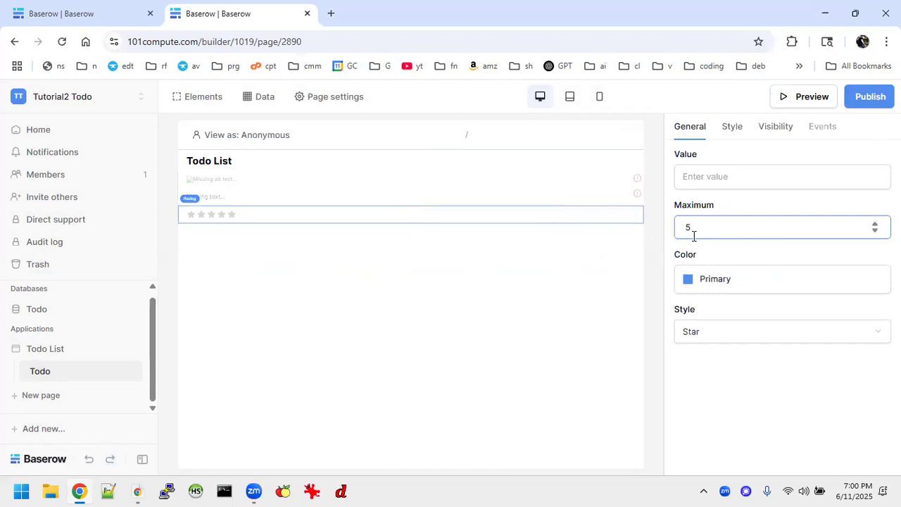
{"action": "key", "text": "BackSpace"}
{"action": "type", "text": "10"}
{"action": "left_click", "coordinate": [760, 334]}
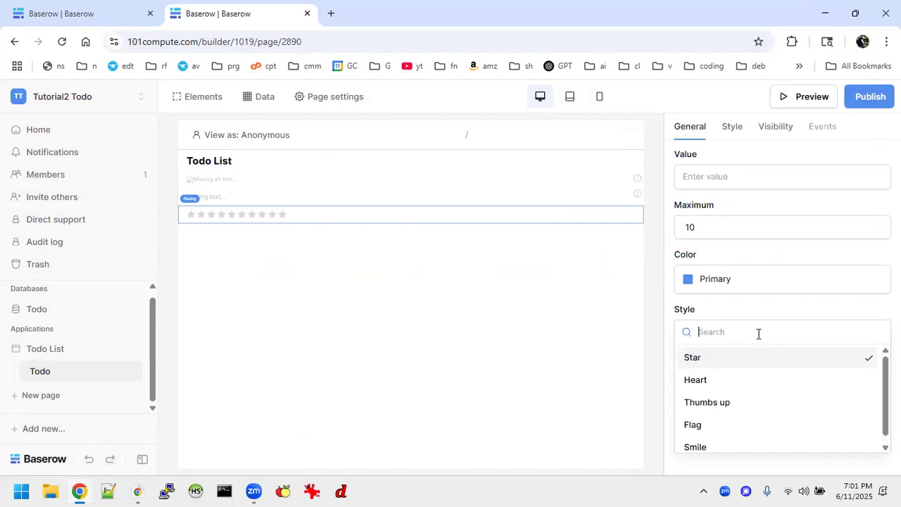
{"action": "left_click", "coordinate": [708, 378]}
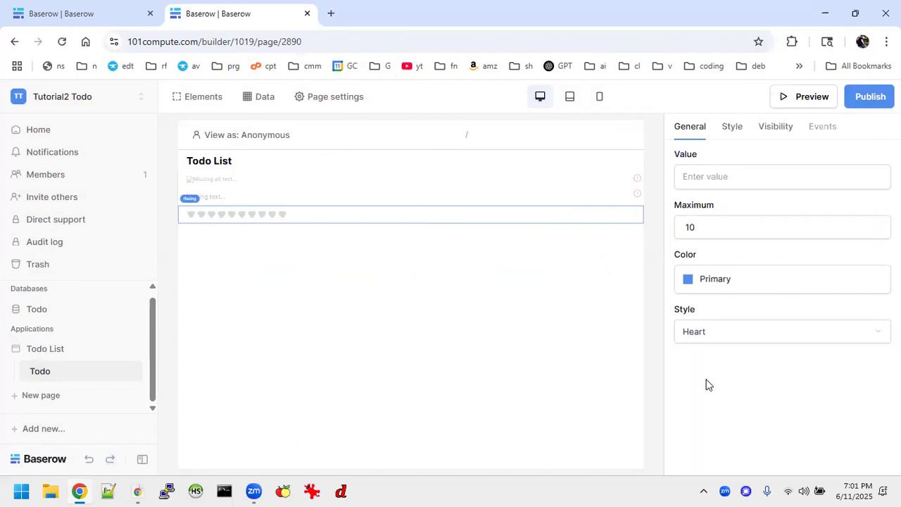
{"action": "left_click", "coordinate": [734, 331]}
{"action": "left_click", "coordinate": [699, 426]}
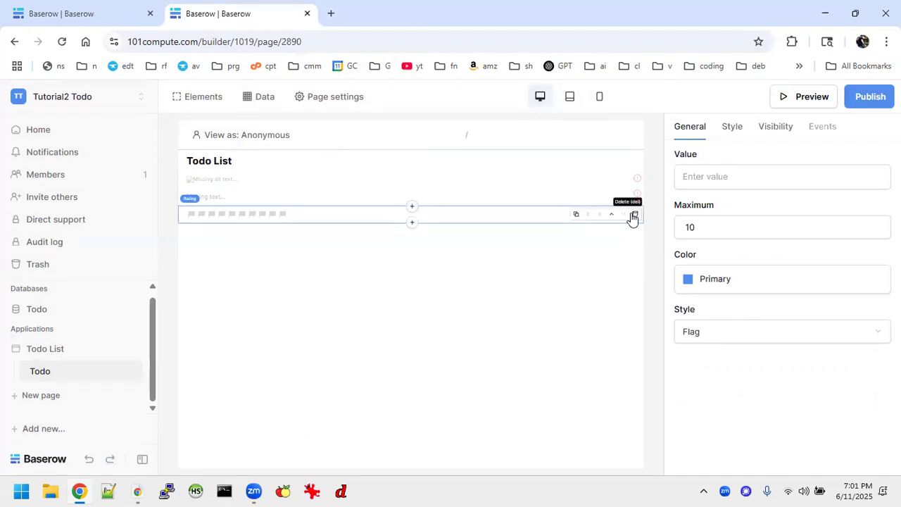
Delete the rating element and fill the text element with the lines "asdfasdfasdf", "asdfasdfasdf" and "asdfasdf"
{"action": "left_click", "coordinate": [635, 214]}
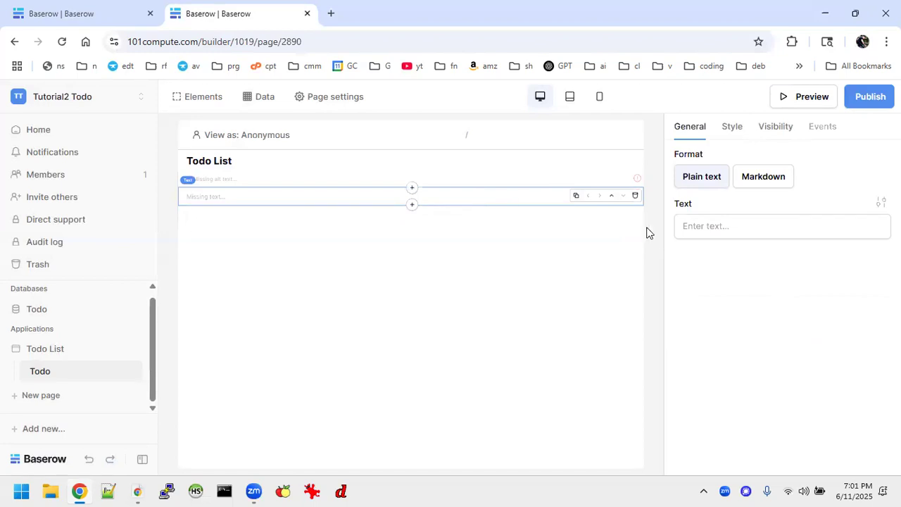
{"action": "left_click", "coordinate": [717, 228]}
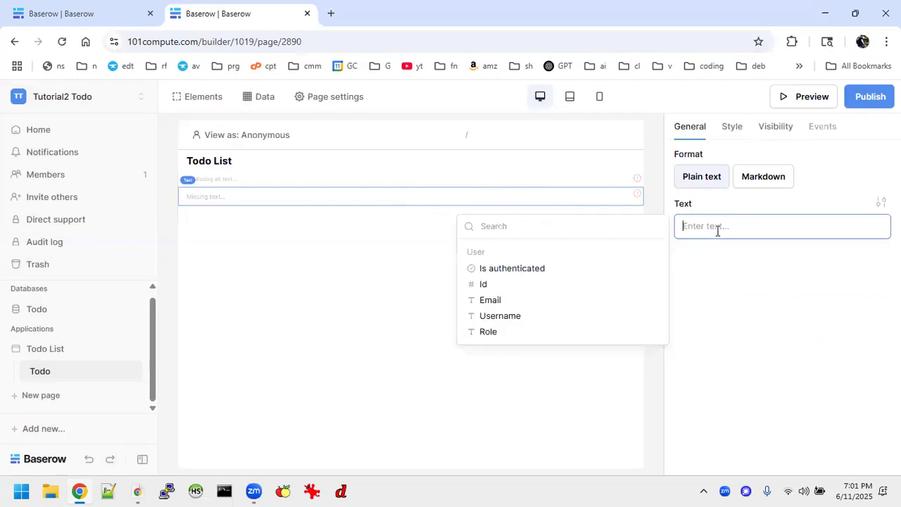
{"action": "type", "text": "asdfasdfasdf"}
{"action": "key", "text": "Return"}
{"action": "type", "text": "asdfasdfasdf"}
{"action": "key", "text": "Return"}
{"action": "type", "text": "asdfasdf"}
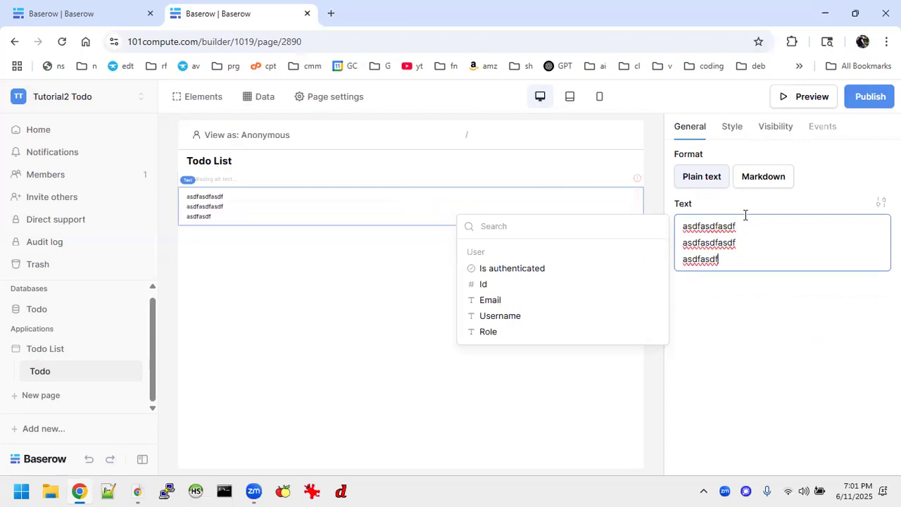
Switch the text element's format to Markdown, marking its first line as a # heading and its second as a ## heading
{"action": "left_click", "coordinate": [762, 181]}
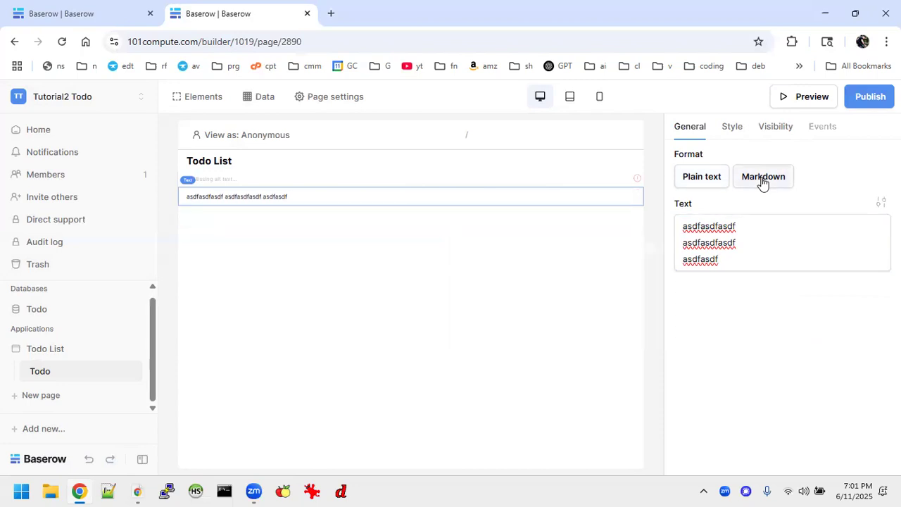
{"action": "left_click", "coordinate": [683, 230]}
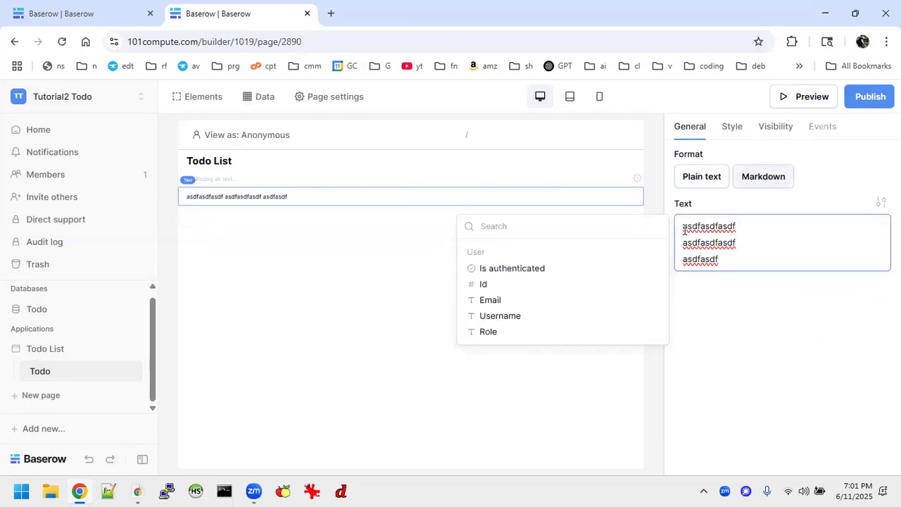
{"action": "type", "text": "#"}
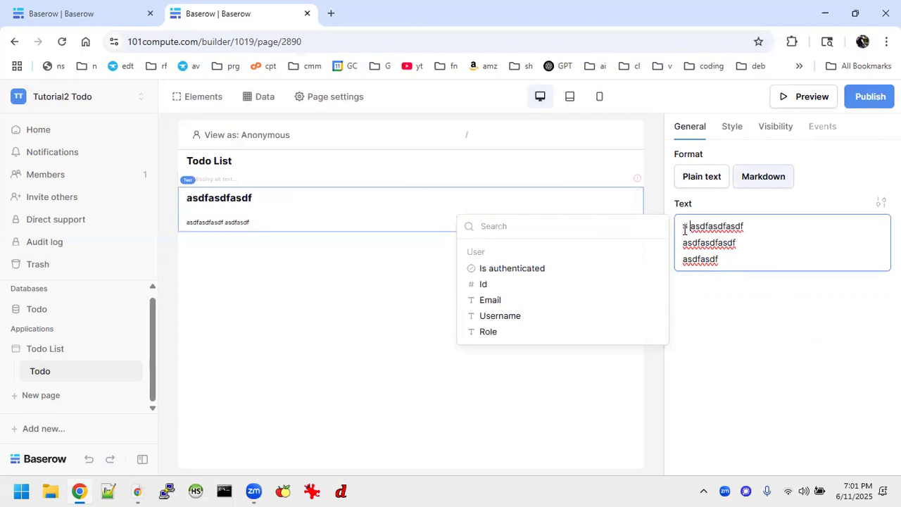
{"action": "type", "text": " ##"}
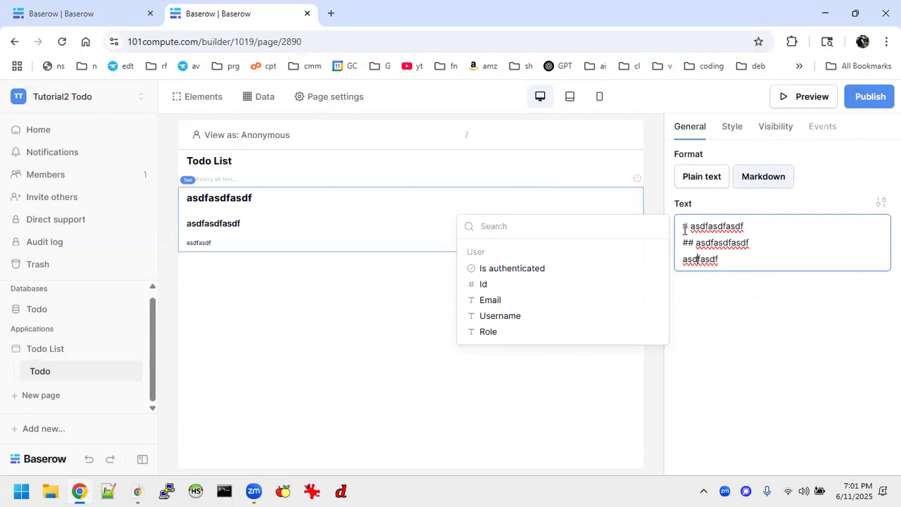
Italicize "asdfasdf" on the text element's third line and append "kjsdfoisoigf" followed by a bold "asiduhfaisdf" in Markdown
{"action": "key", "text": "Up"}
{"action": "key", "text": "End"}
{"action": "key", "text": "Right"}
{"action": "type", "text": "*asdfasdf*  kjsdfoisoigf"}
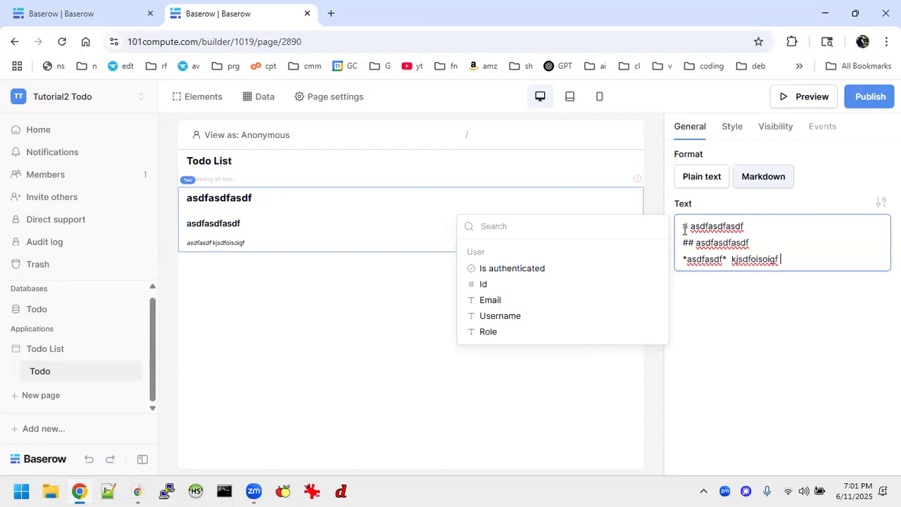
{"action": "type", "text": " **asiduhfaisdf"}
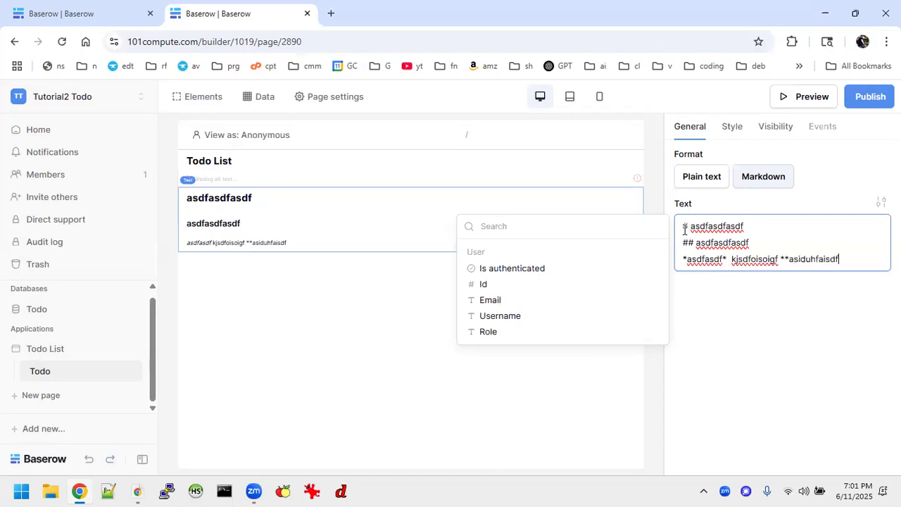
{"action": "type", "text": "**"}
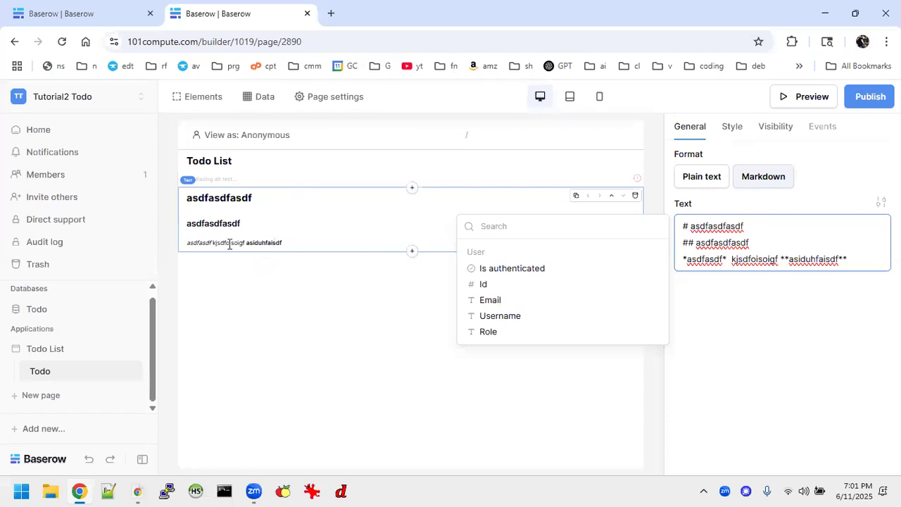
{"action": "key", "text": "Return"}
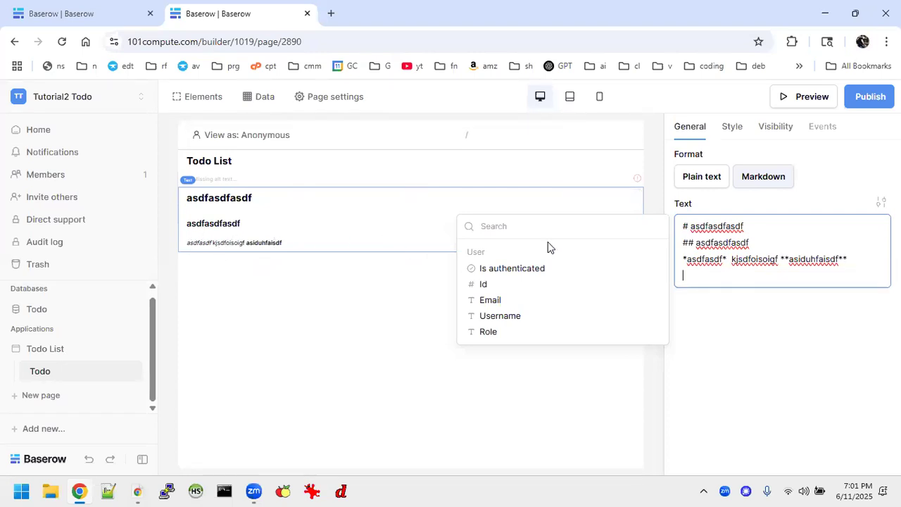
{"action": "type", "text": "-"}
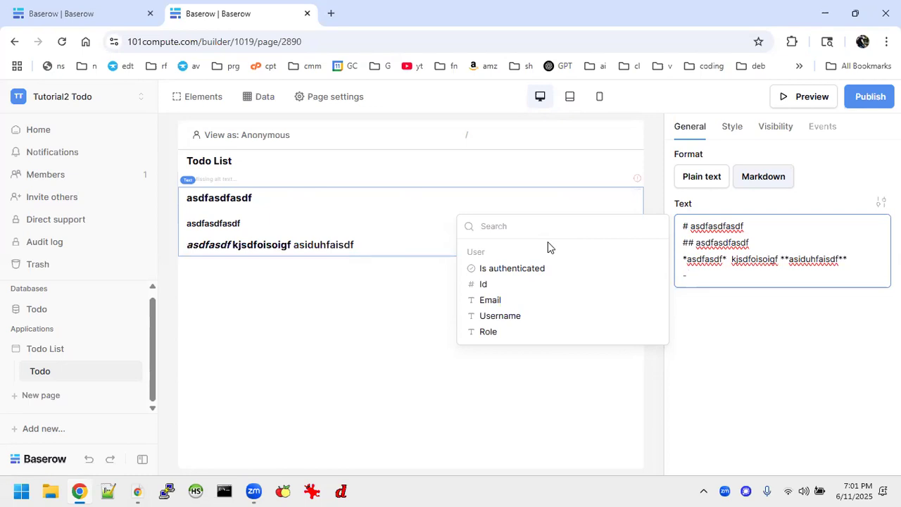
{"action": "key", "text": "BackSpace"}
{"action": "key", "text": "BackSpace"}
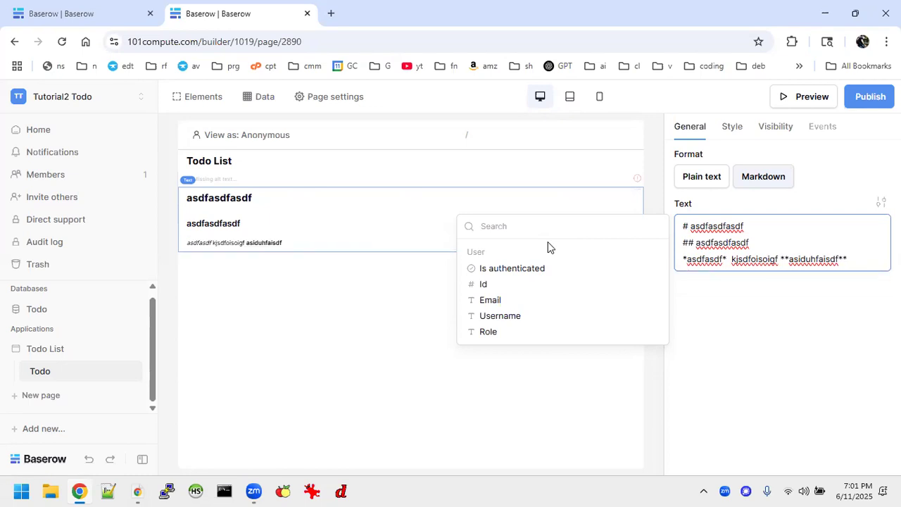
Add a Markdown bulleted list below a blank line in the text element with the items "sdfgsdfg", "asdfasdf" and "sfgszdfg"
{"action": "key", "text": "Return"}
{"action": "key", "text": "Return"}
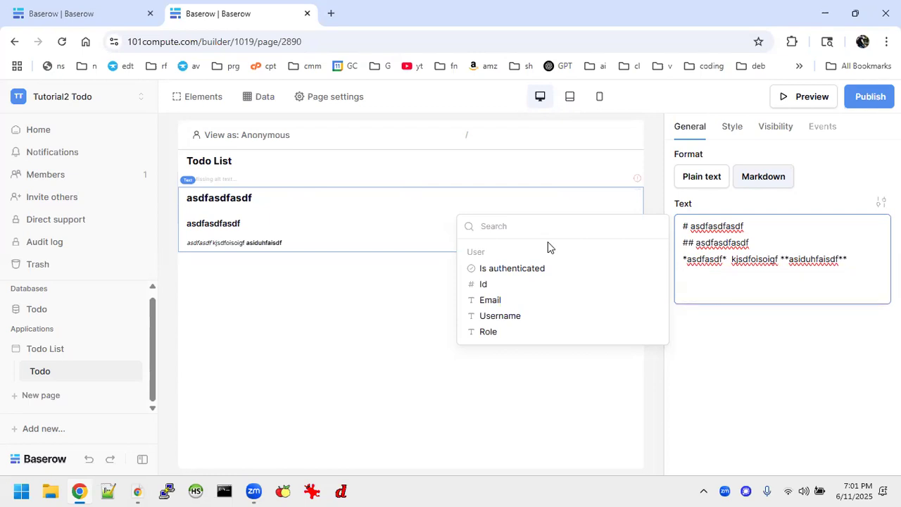
{"action": "type", "text": "sdfgsdfg"}
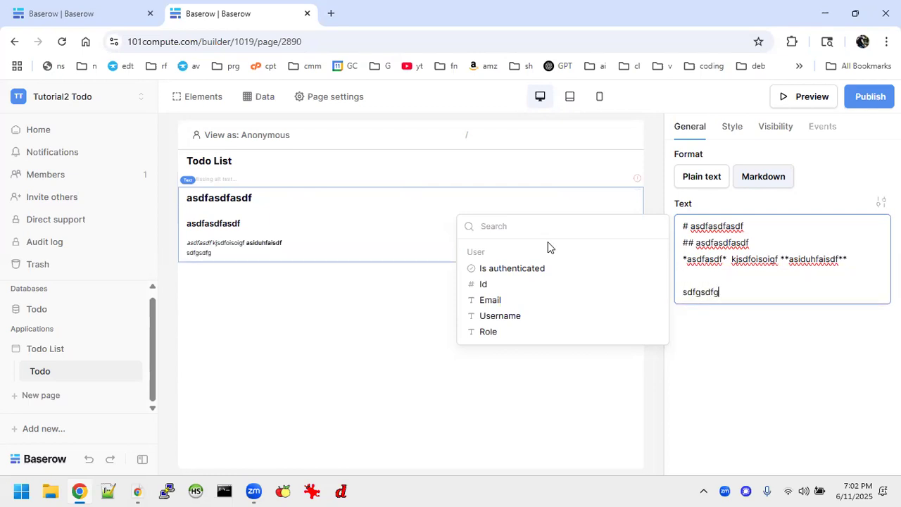
{"action": "key", "text": "Up"}
{"action": "key", "text": "Down"}
{"action": "type", "text": "-"}
{"action": "key", "text": "End"}
{"action": "key", "text": "Return"}
{"action": "type", "text": "- asdfasdf"}
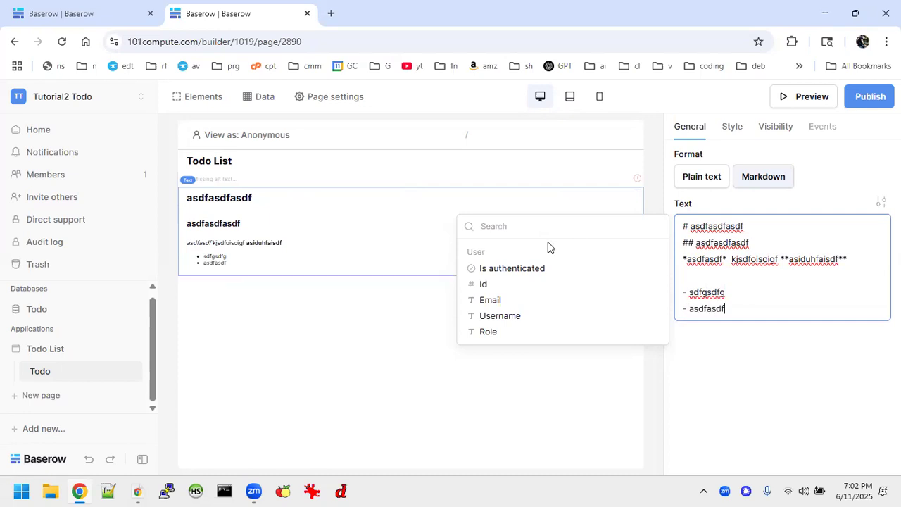
{"action": "key", "text": "Return"}
{"action": "type", "text": "sfgszdfg"}
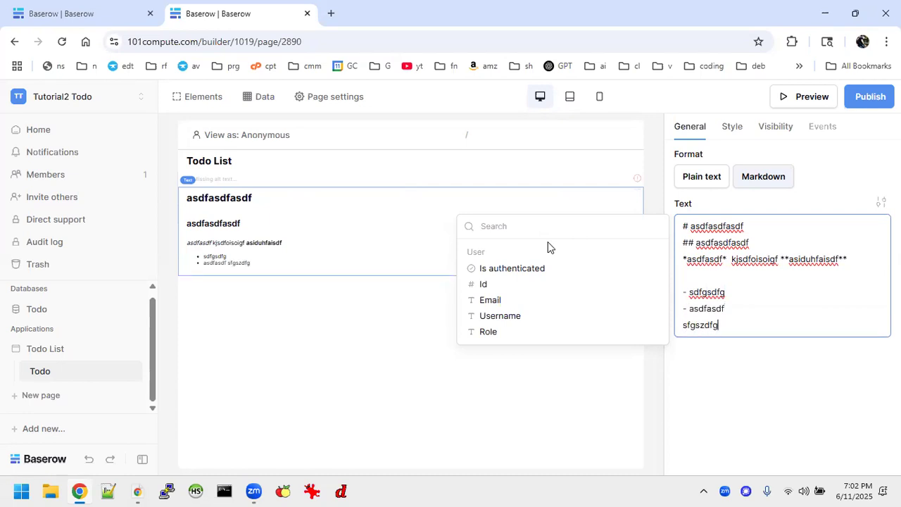
{"action": "key", "text": "Left"}
{"action": "key", "text": "Left"}
{"action": "key", "text": "Left"}
{"action": "type", "text": "-"}
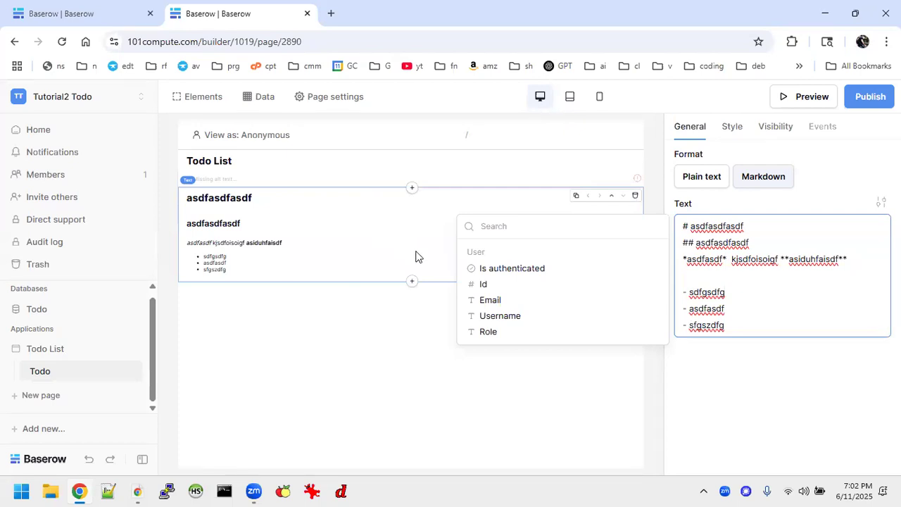
Delete the text element and upload softsoap.webp from the Downloads folder into the image element
{"action": "left_click", "coordinate": [635, 196]}
{"action": "left_click", "coordinate": [557, 180]}
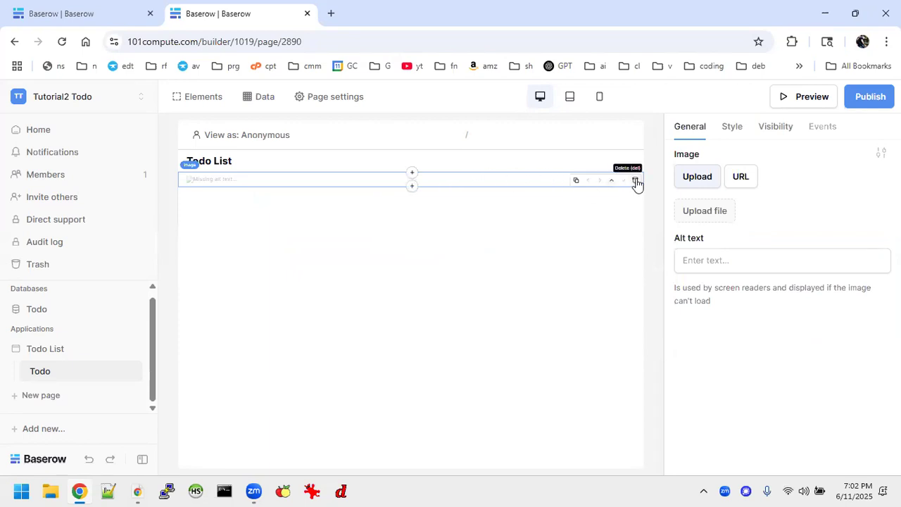
{"action": "left_click", "coordinate": [712, 211]}
{"action": "left_click", "coordinate": [514, 212]}
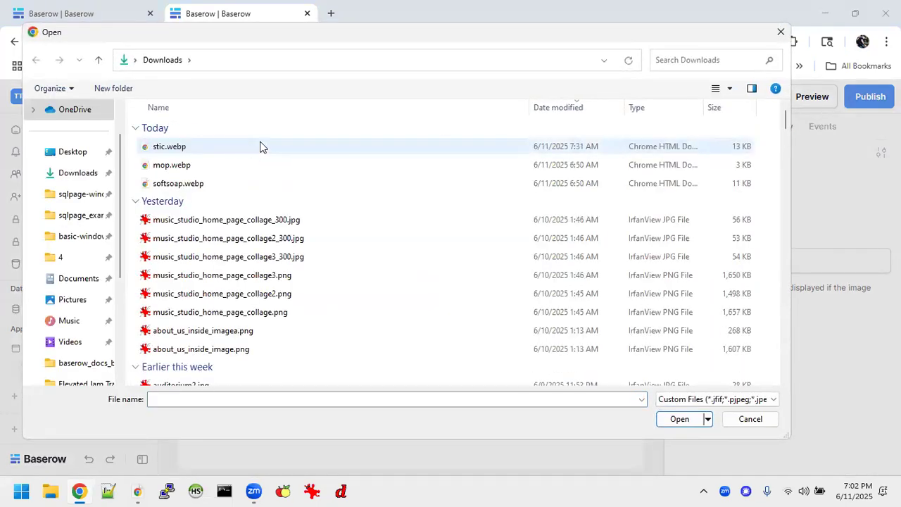
{"action": "double_click", "coordinate": [180, 184]}
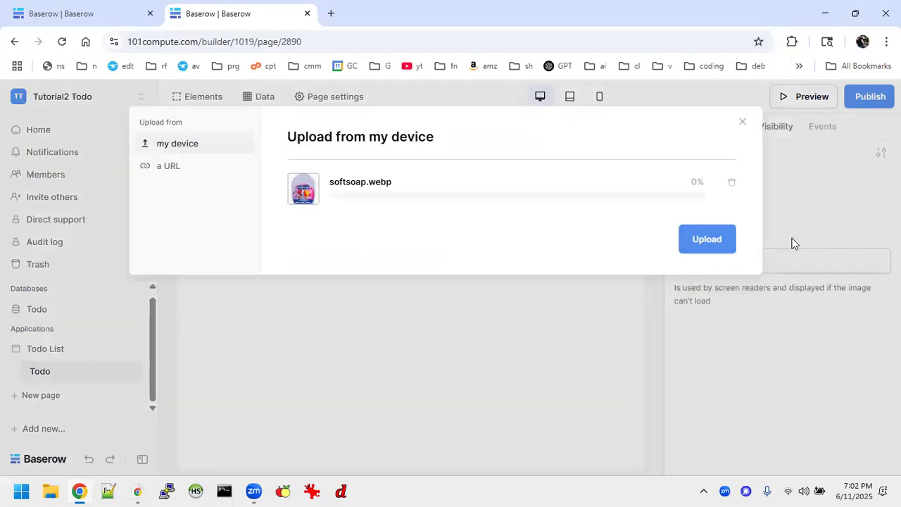
{"action": "left_click", "coordinate": [715, 240]}
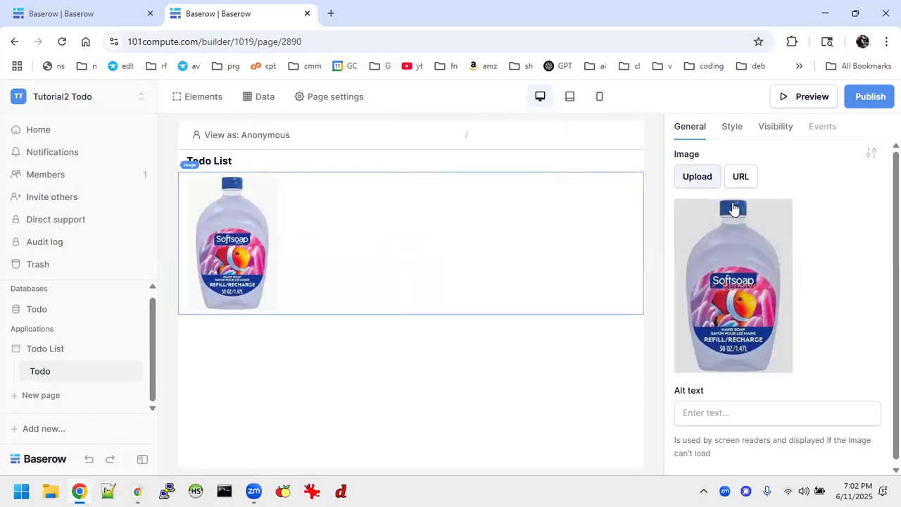
Give the image element a solid red background, color #B43131
{"action": "left_click", "coordinate": [733, 129]}
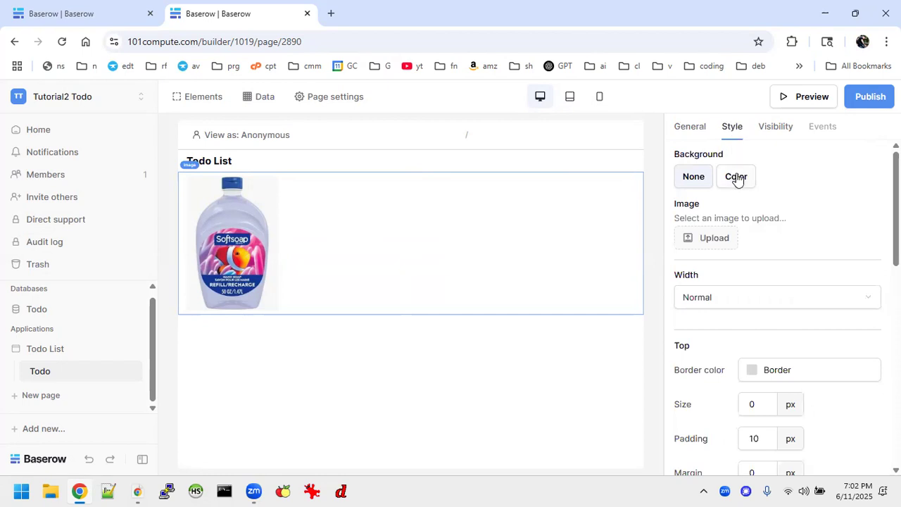
{"action": "left_click", "coordinate": [738, 189]}
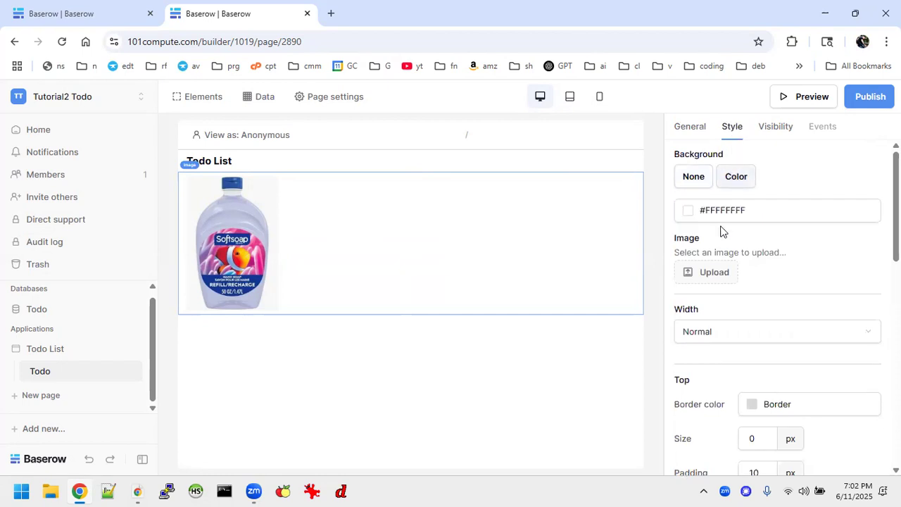
{"action": "left_click", "coordinate": [691, 217]}
{"action": "left_click", "coordinate": [772, 288]}
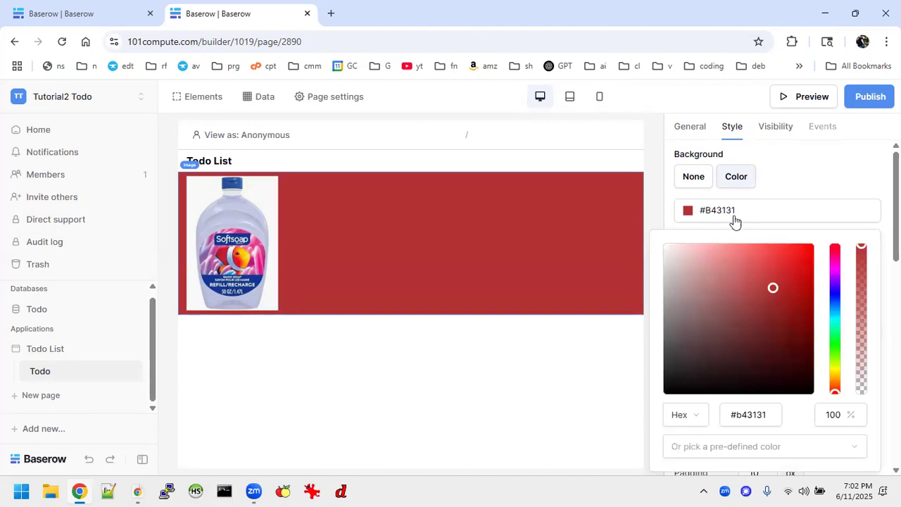
{"action": "left_click", "coordinate": [786, 180]}
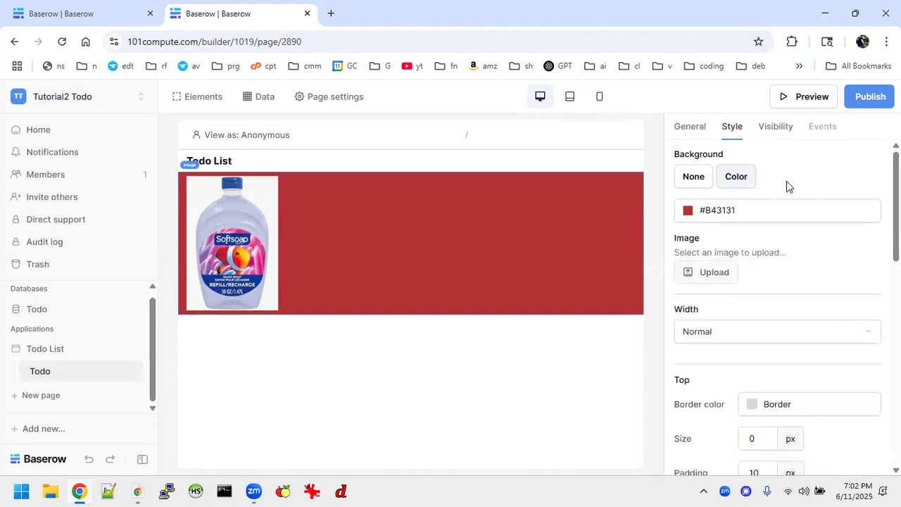
Set the image element's width to Small, after trying Medium
{"action": "left_click", "coordinate": [724, 340]}
{"action": "left_click", "coordinate": [703, 381]}
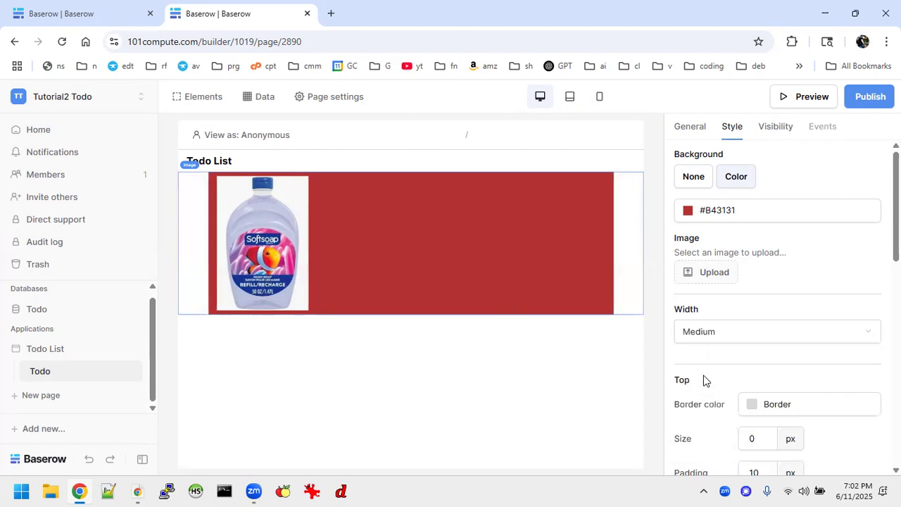
{"action": "left_click", "coordinate": [706, 334]}
{"action": "left_click", "coordinate": [703, 357]}
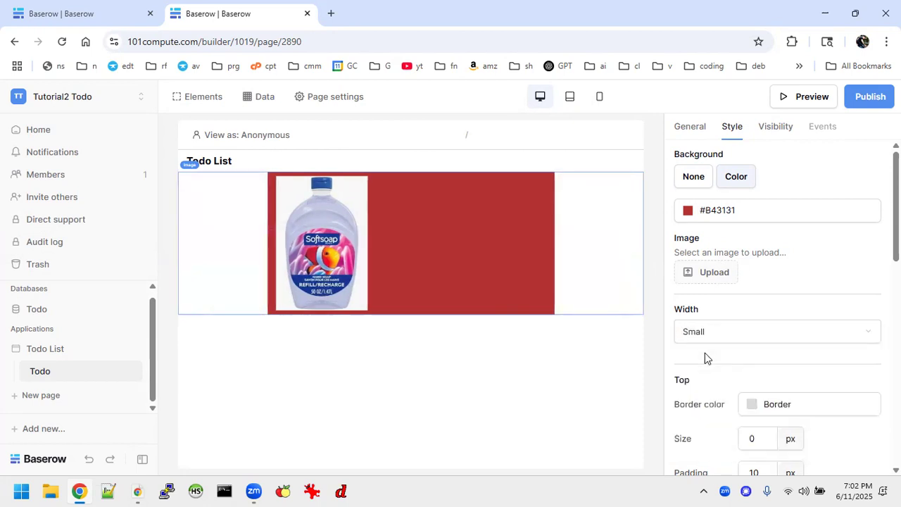
Set the image element's background to None and its width to Medium
{"action": "scroll", "coordinate": [735, 336], "scroll_direction": "down", "scroll_amount": 2}
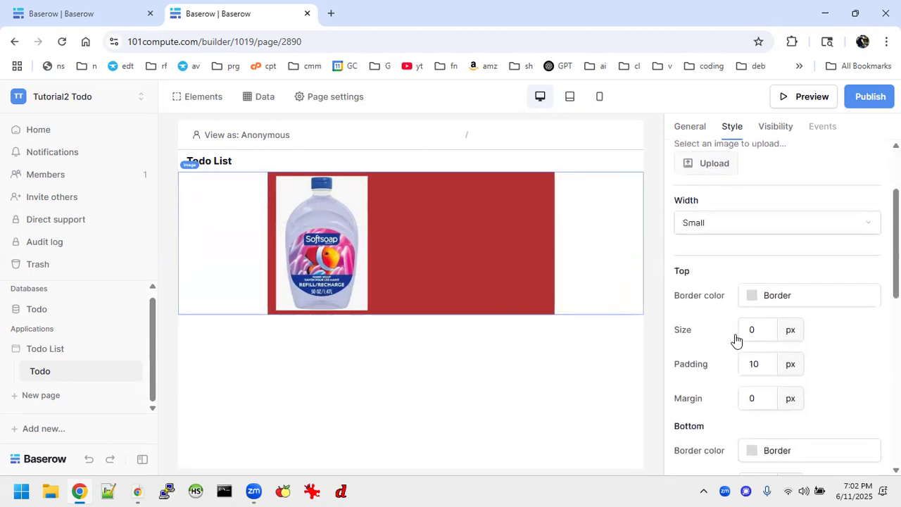
{"action": "scroll", "coordinate": [739, 317], "scroll_direction": "down", "scroll_amount": 1}
{"action": "scroll", "coordinate": [725, 285], "scroll_direction": "down", "scroll_amount": 2}
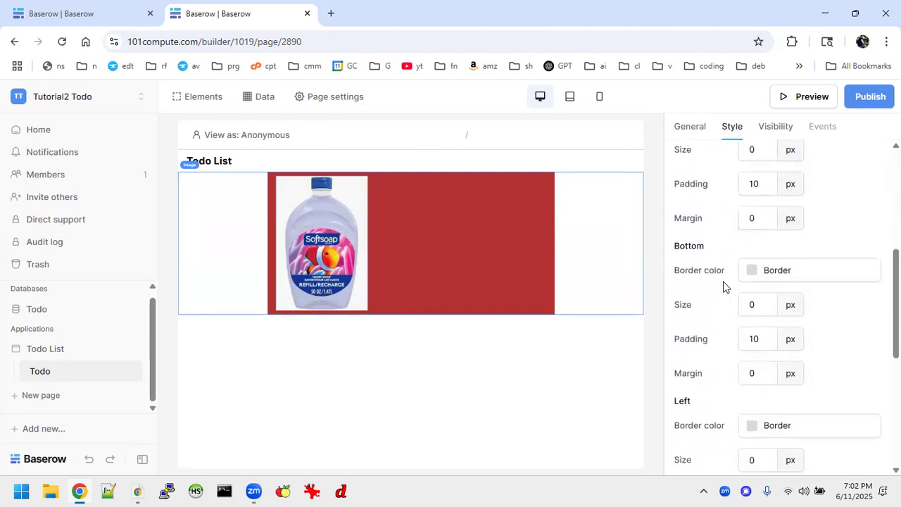
{"action": "scroll", "coordinate": [725, 285], "scroll_direction": "down", "scroll_amount": 5}
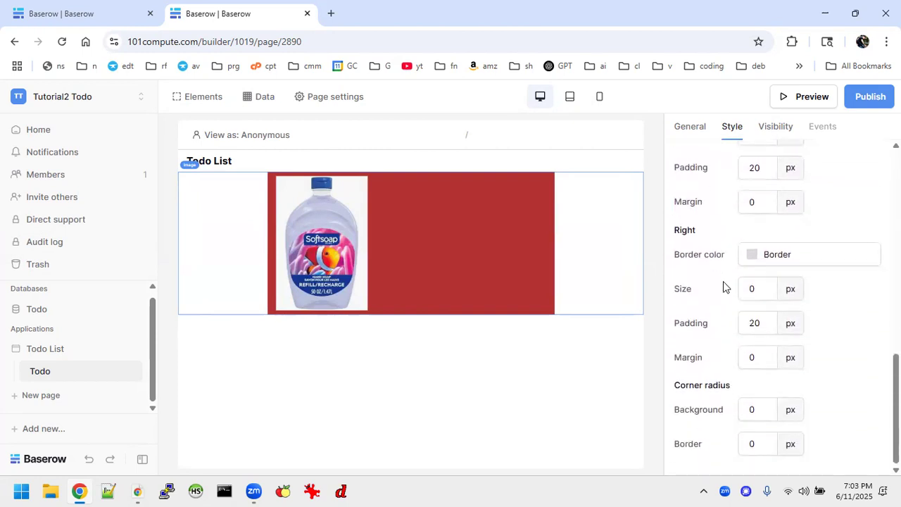
{"action": "scroll", "coordinate": [724, 285], "scroll_direction": "up", "scroll_amount": 9}
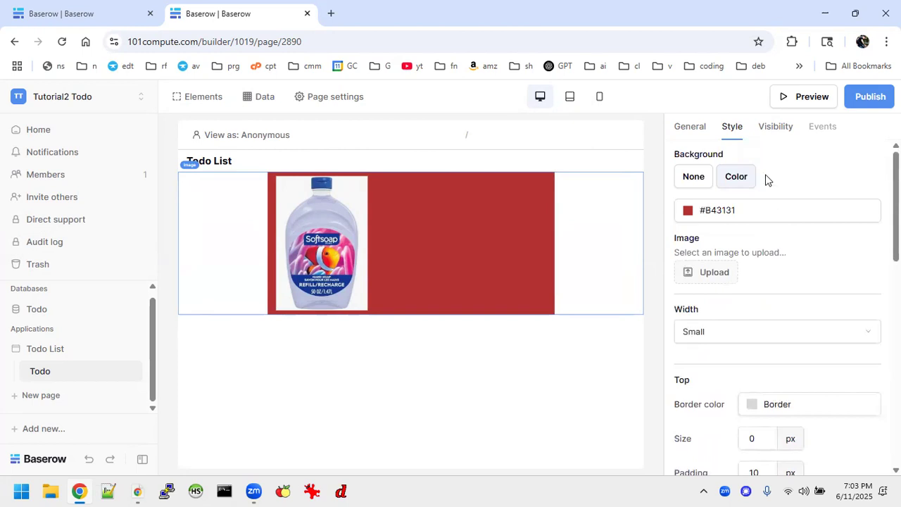
{"action": "left_click", "coordinate": [694, 177]}
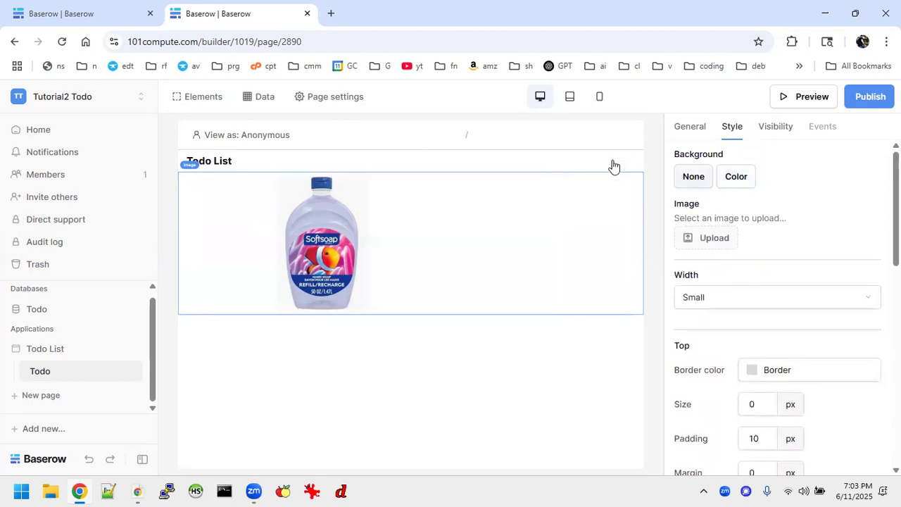
{"action": "left_click", "coordinate": [696, 297]}
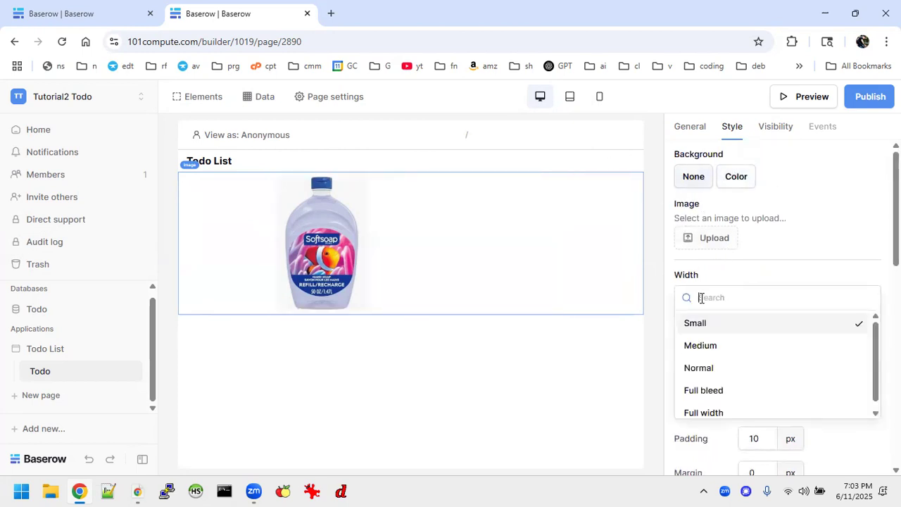
{"action": "left_click", "coordinate": [701, 345]}
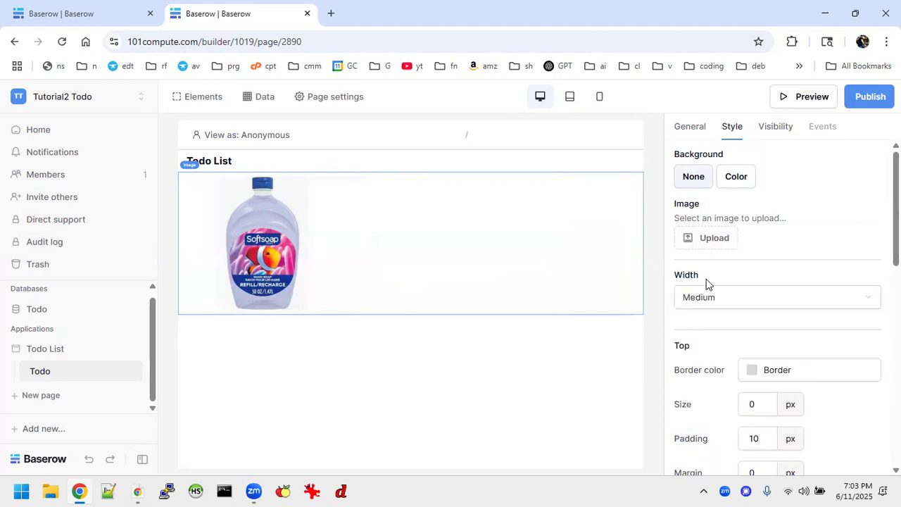
Keep the image element's width at Medium and set the Todo List heading's width to Medium as well
{"action": "left_click", "coordinate": [714, 298]}
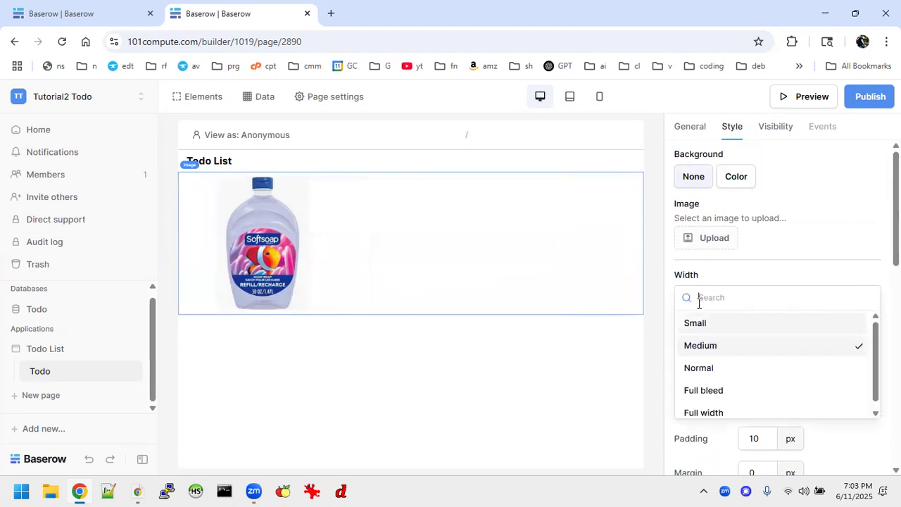
{"action": "left_click", "coordinate": [702, 345]}
{"action": "left_click", "coordinate": [457, 162]}
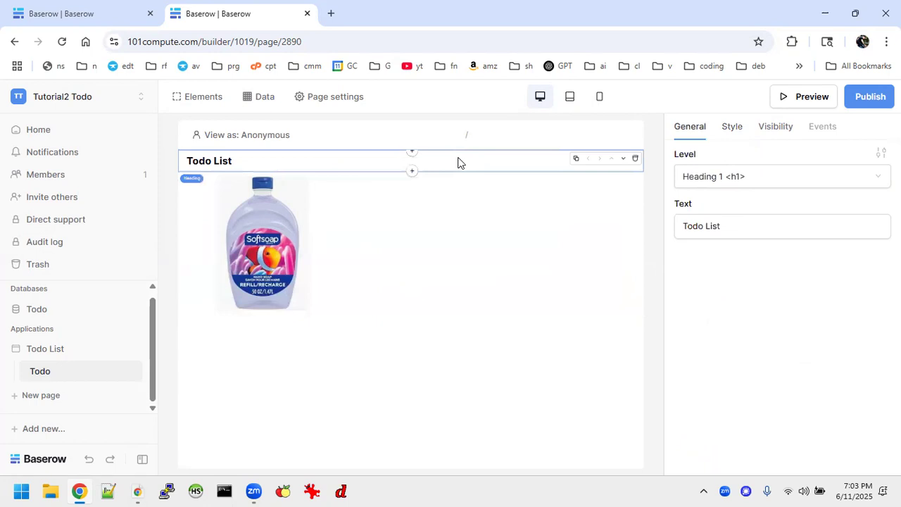
{"action": "left_click", "coordinate": [732, 131]}
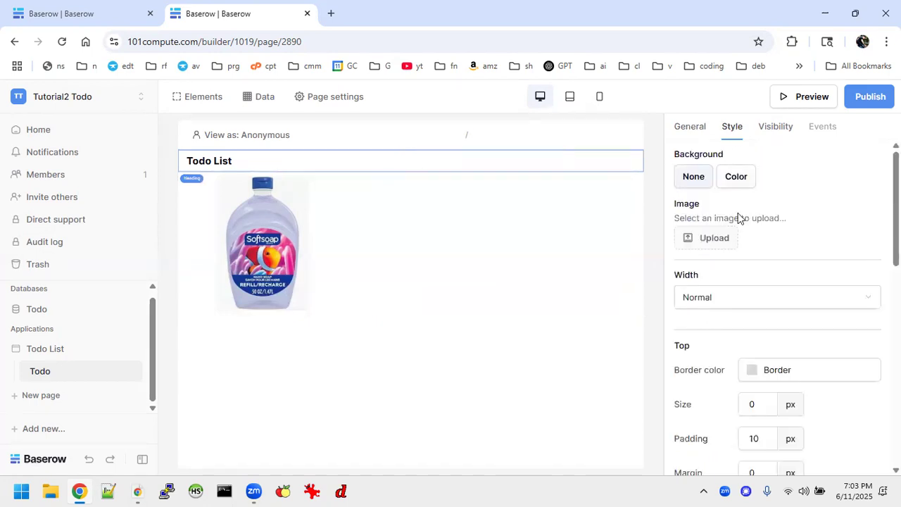
{"action": "left_click", "coordinate": [727, 295]}
{"action": "left_click", "coordinate": [708, 344]}
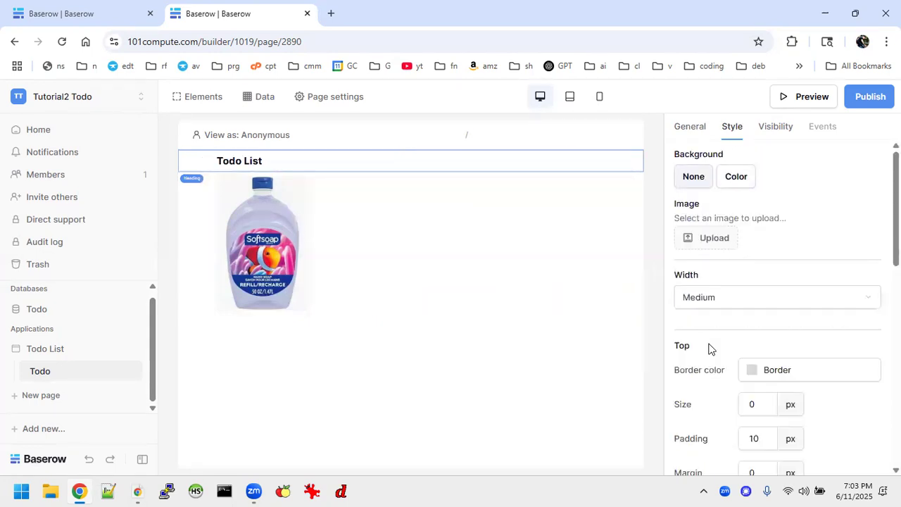
Centre the softsoap image within its element using the image's theme overrides
{"action": "left_click", "coordinate": [442, 280]}
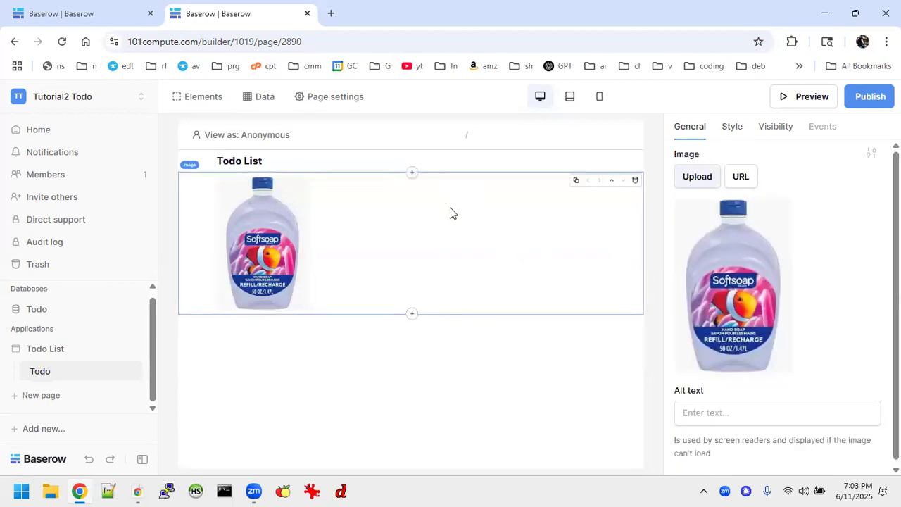
{"action": "left_click", "coordinate": [871, 155]}
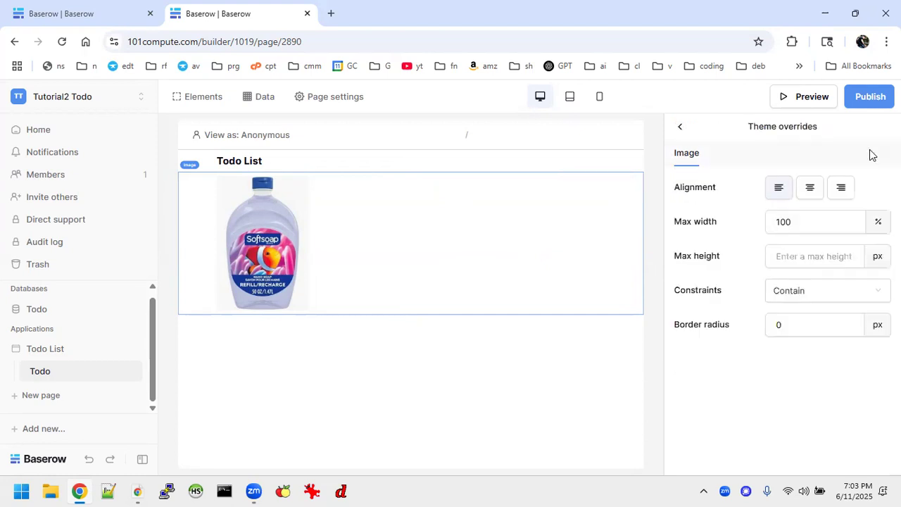
{"action": "left_click", "coordinate": [809, 186]}
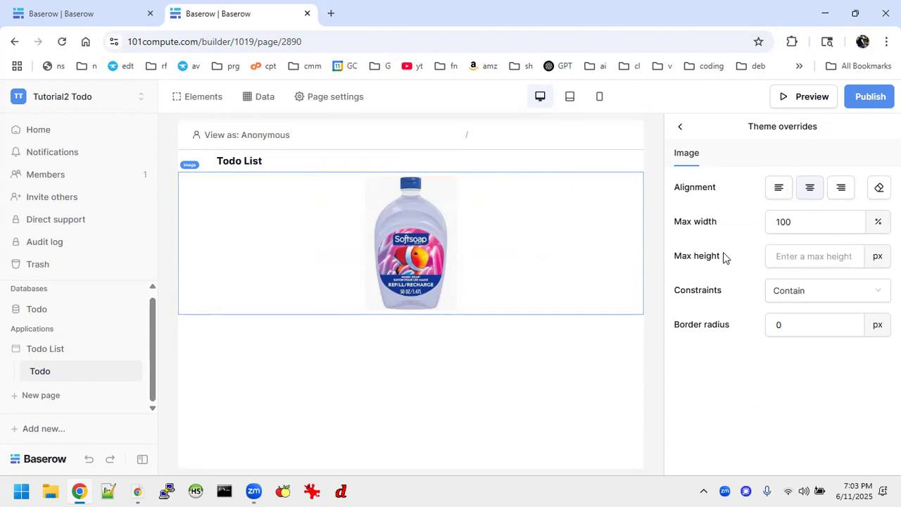
Set the image's border radius override to 20 px, after trying 10 px
{"action": "left_click", "coordinate": [798, 319]}
{"action": "key", "text": "BackSpace"}
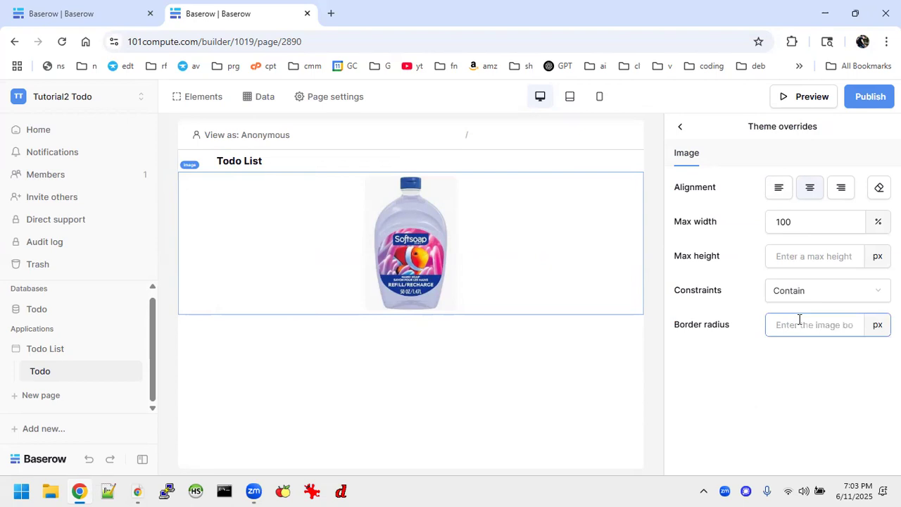
{"action": "type", "text": "10"}
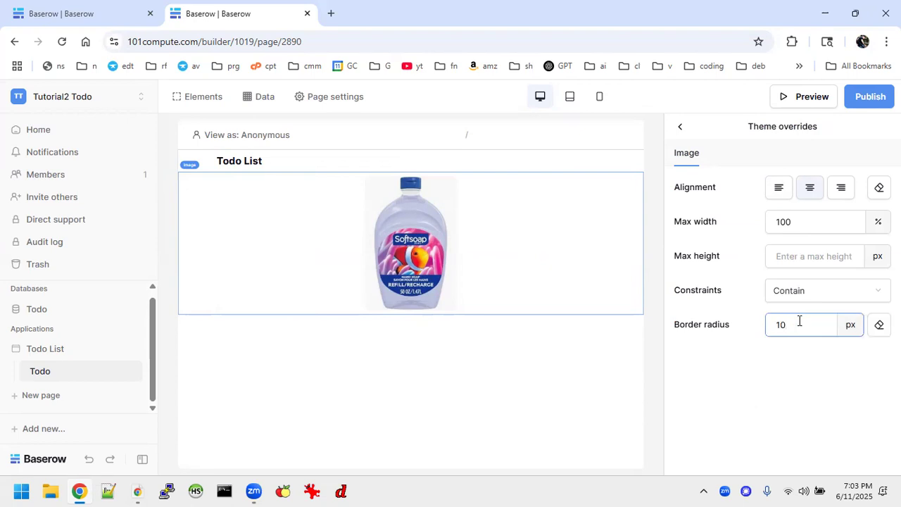
{"action": "key", "text": "BackSpace"}
{"action": "type", "text": "20"}
{"action": "left_click", "coordinate": [547, 365]}
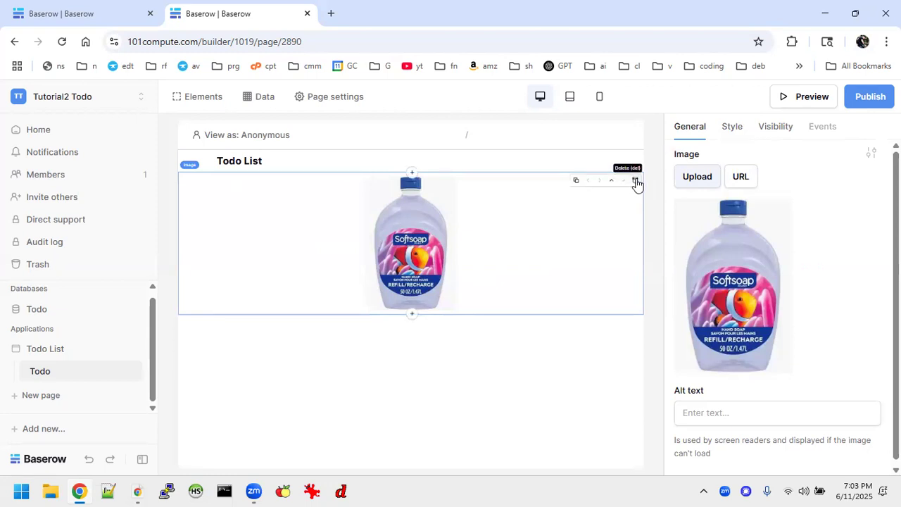
Delete the image element and add a Container element below the Todo List heading
{"action": "left_click", "coordinate": [635, 182]}
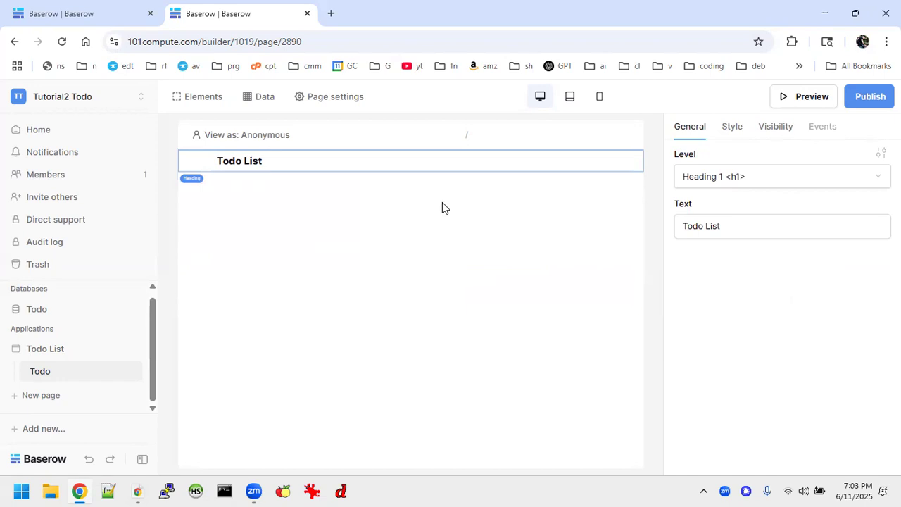
{"action": "left_click", "coordinate": [412, 169]}
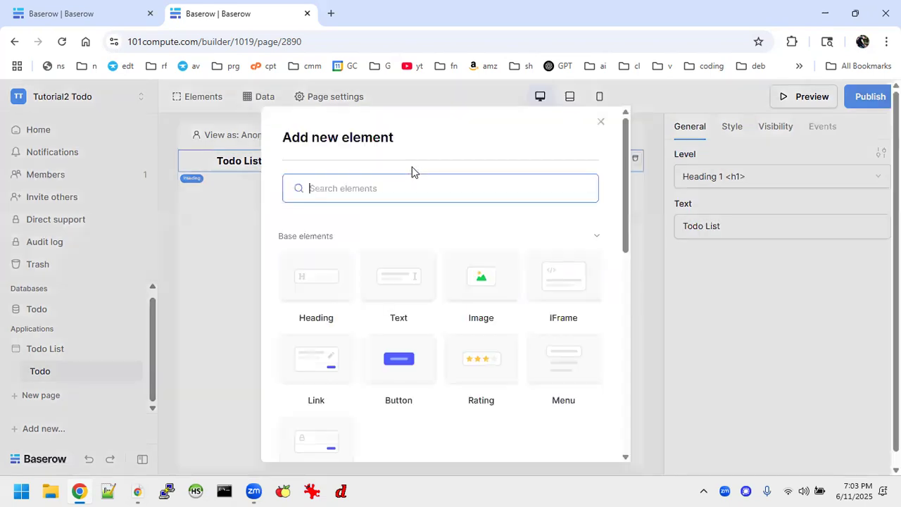
{"action": "scroll", "coordinate": [432, 304], "scroll_direction": "down", "scroll_amount": 2}
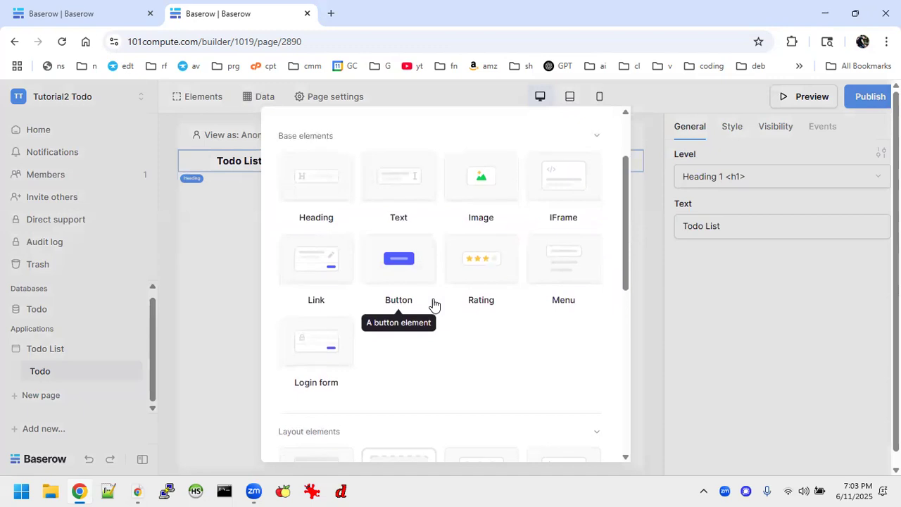
{"action": "scroll", "coordinate": [433, 302], "scroll_direction": "up", "scroll_amount": 1}
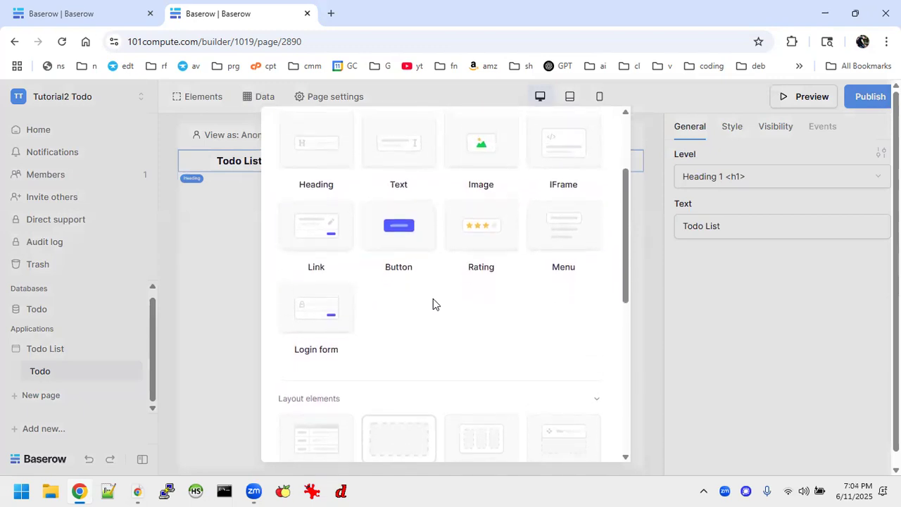
{"action": "scroll", "coordinate": [433, 302], "scroll_direction": "down", "scroll_amount": 2}
{"action": "scroll", "coordinate": [433, 303], "scroll_direction": "down", "scroll_amount": 1}
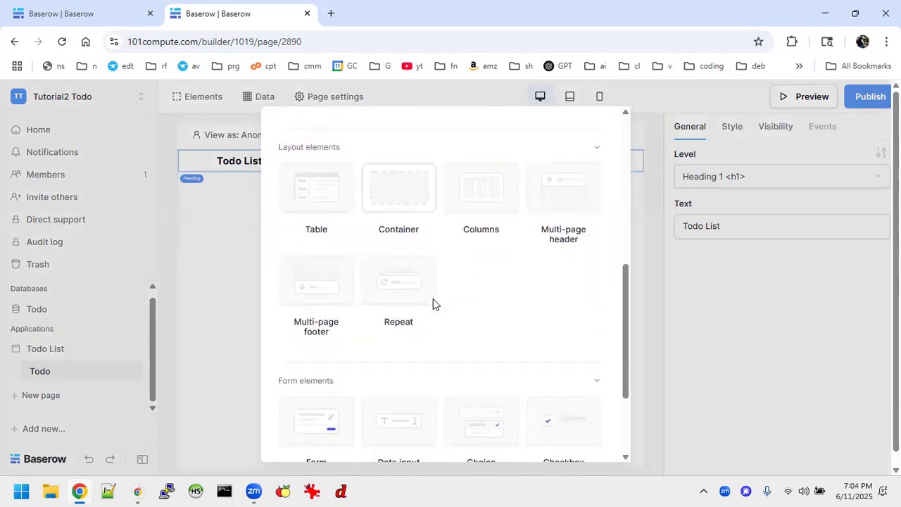
{"action": "left_click", "coordinate": [391, 195]}
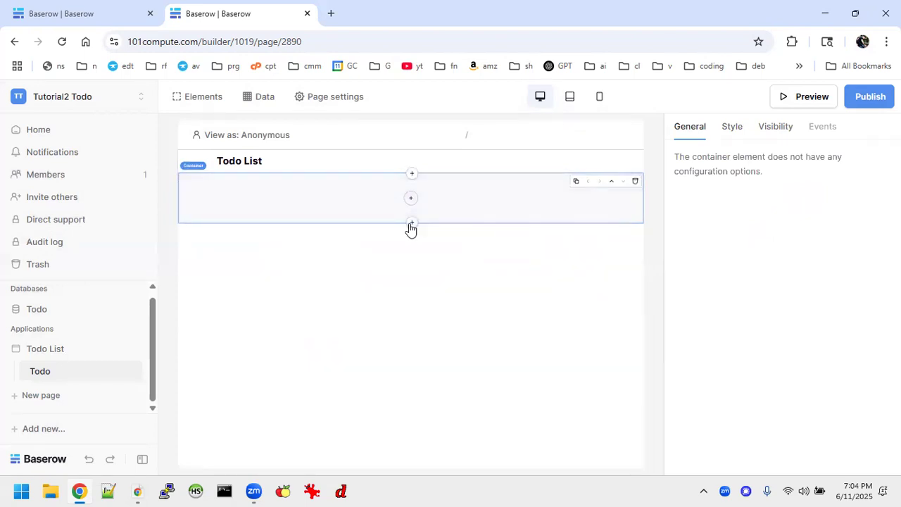
Add a Columns element inside the container
{"action": "left_click", "coordinate": [411, 224]}
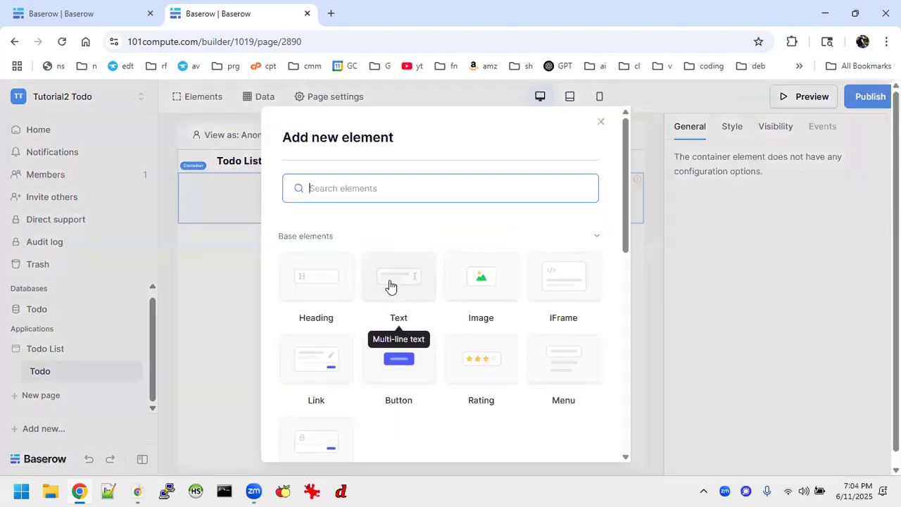
{"action": "left_click", "coordinate": [230, 281]}
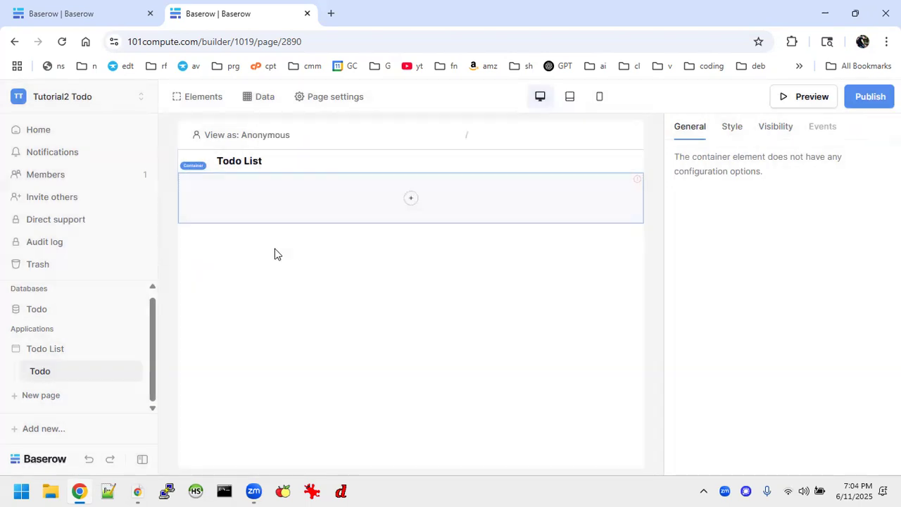
{"action": "left_click", "coordinate": [412, 199]}
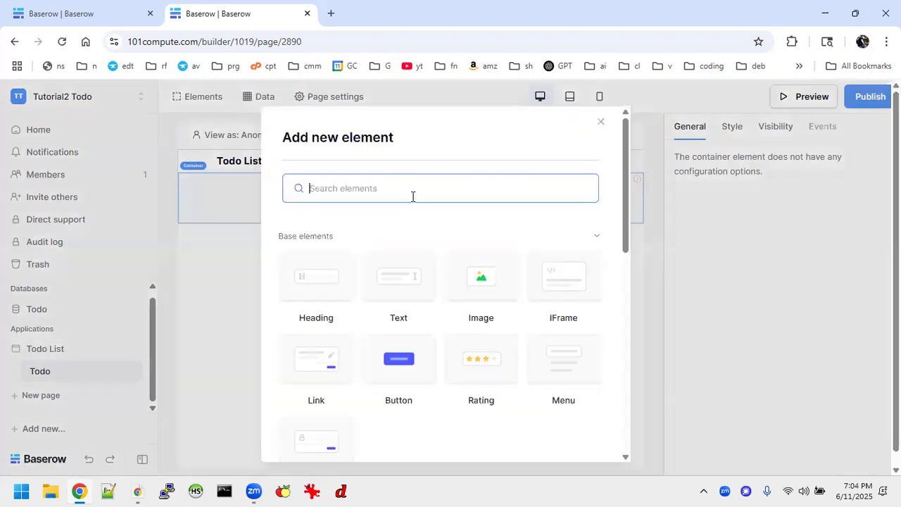
{"action": "scroll", "coordinate": [417, 297], "scroll_direction": "down", "scroll_amount": 1}
{"action": "scroll", "coordinate": [417, 297], "scroll_direction": "down", "scroll_amount": 5}
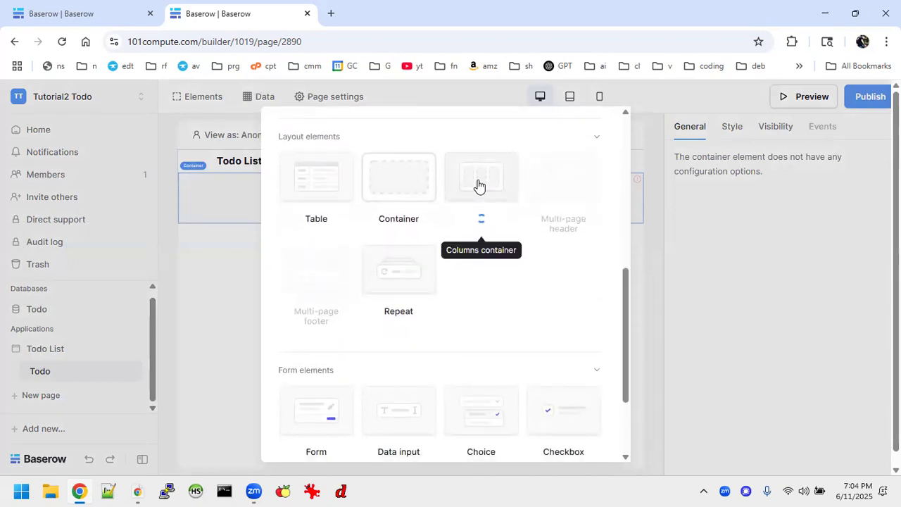
{"action": "left_click", "coordinate": [477, 185]}
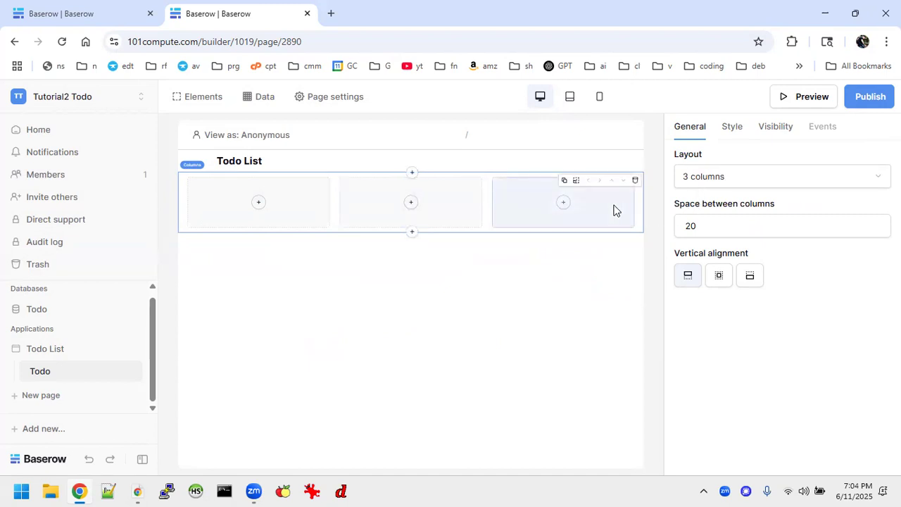
Check how the columns are laid out at tablet and smartphone sizes, and return to the desktop view
{"action": "left_click", "coordinate": [572, 100]}
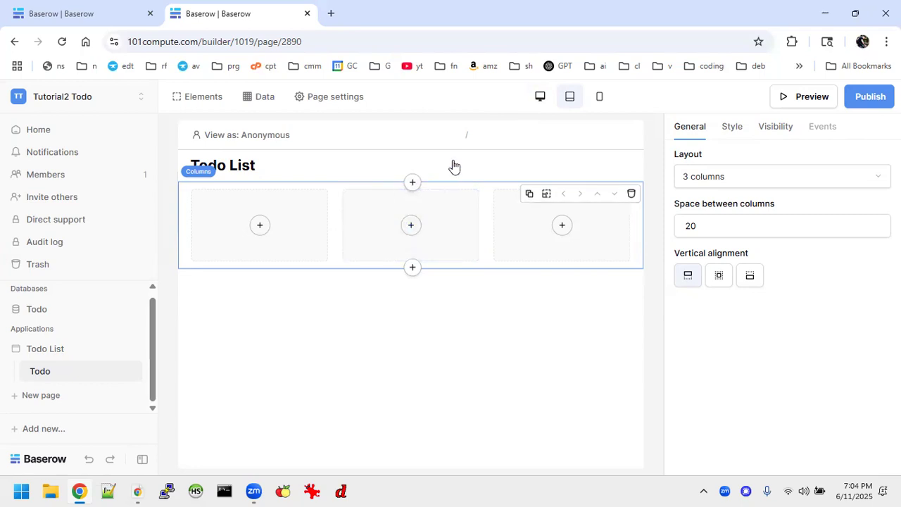
{"action": "left_click", "coordinate": [599, 98]}
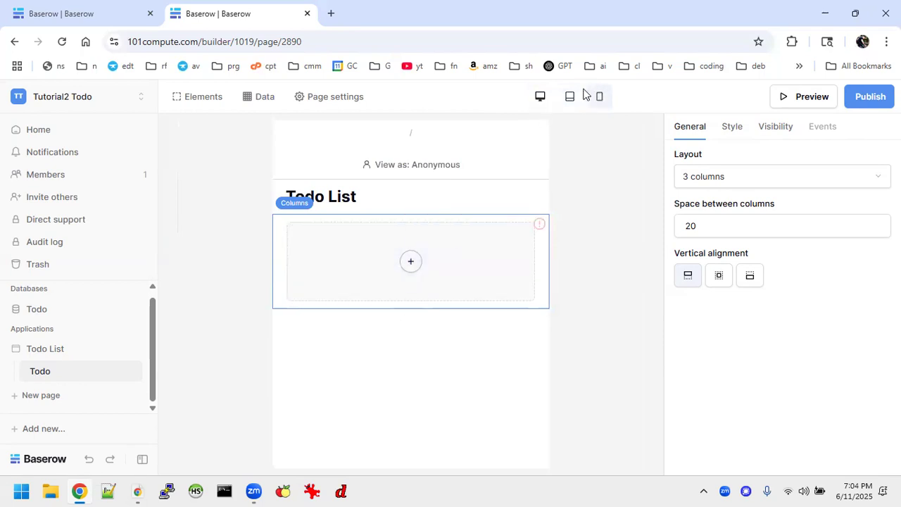
{"action": "left_click", "coordinate": [539, 99]}
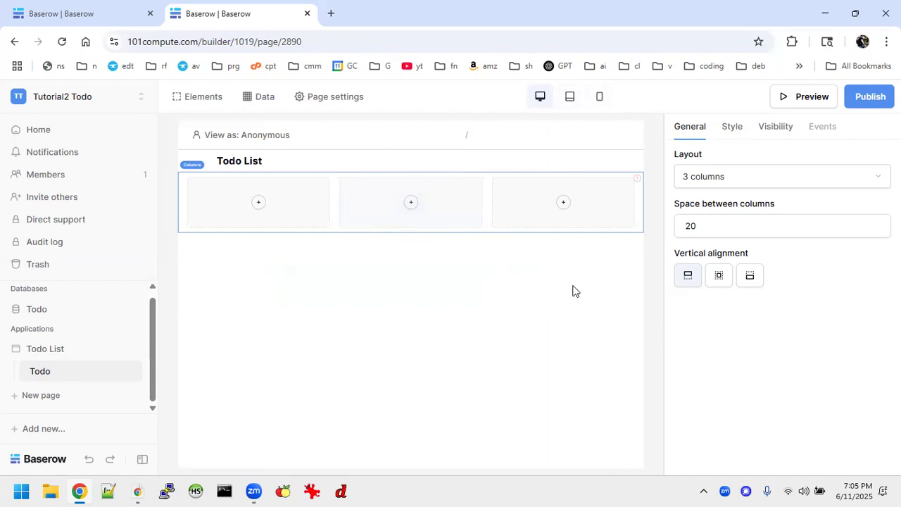
Set the Columns element's layout to 2 columns and add an Image element to the first column
{"action": "left_click", "coordinate": [719, 182]}
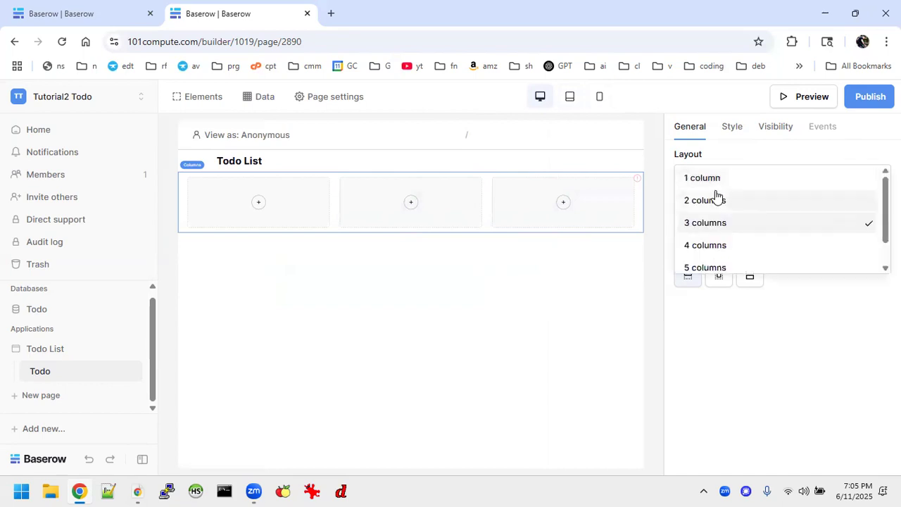
{"action": "left_click", "coordinate": [718, 199]}
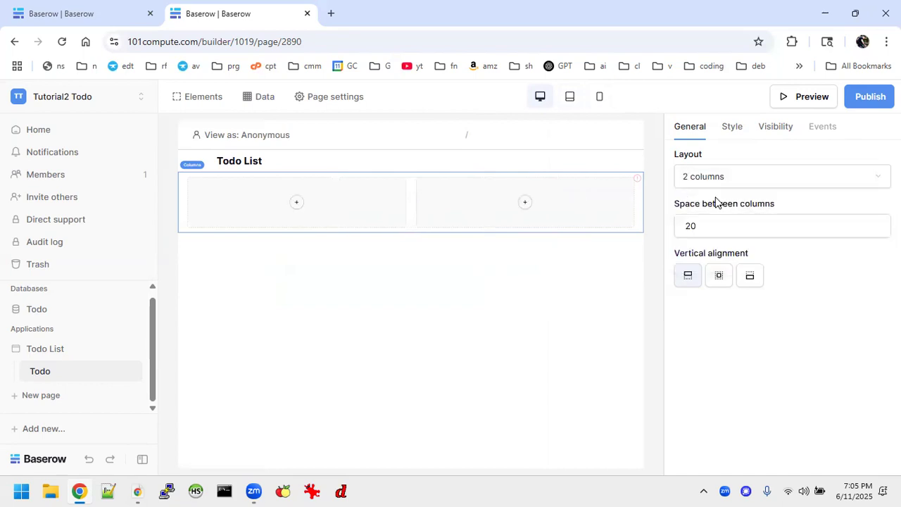
{"action": "left_click", "coordinate": [308, 202]}
{"action": "left_click", "coordinate": [480, 280]}
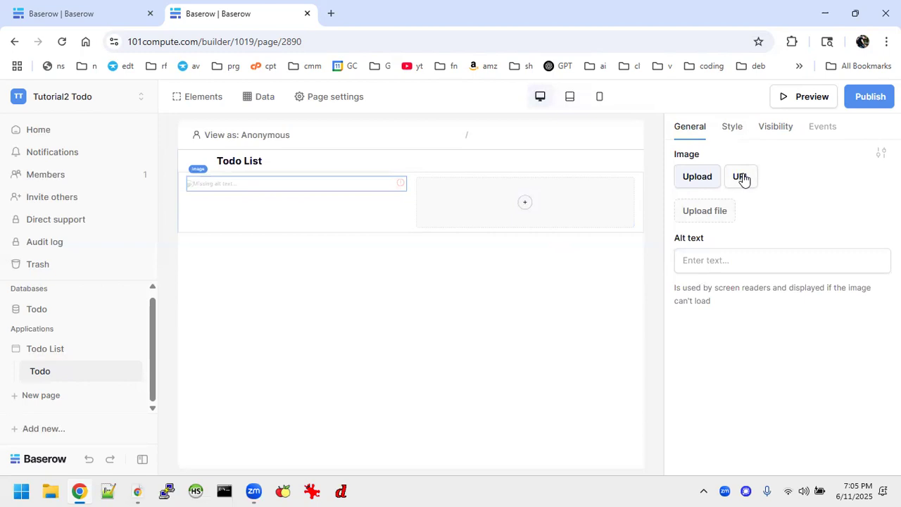
Upload mop.webp from the Downloads folder into the first column's image element
{"action": "left_click", "coordinate": [714, 211]}
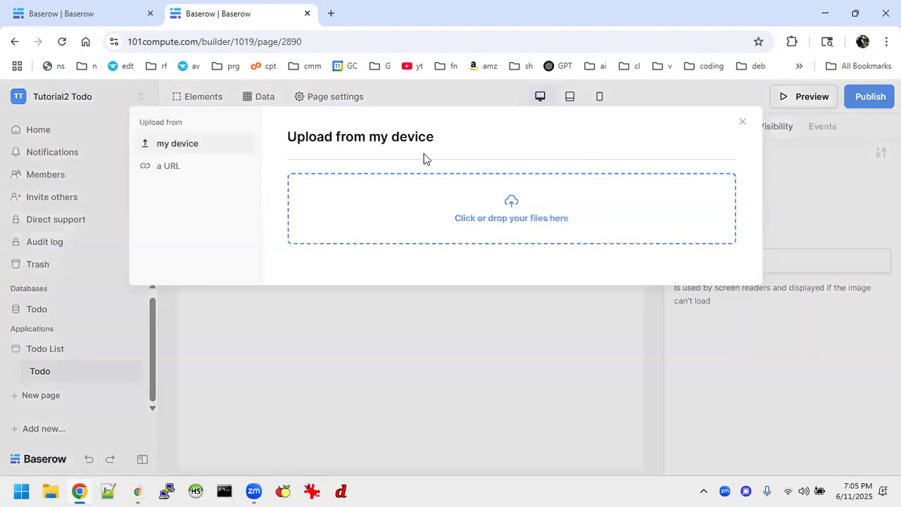
{"action": "left_click", "coordinate": [483, 208]}
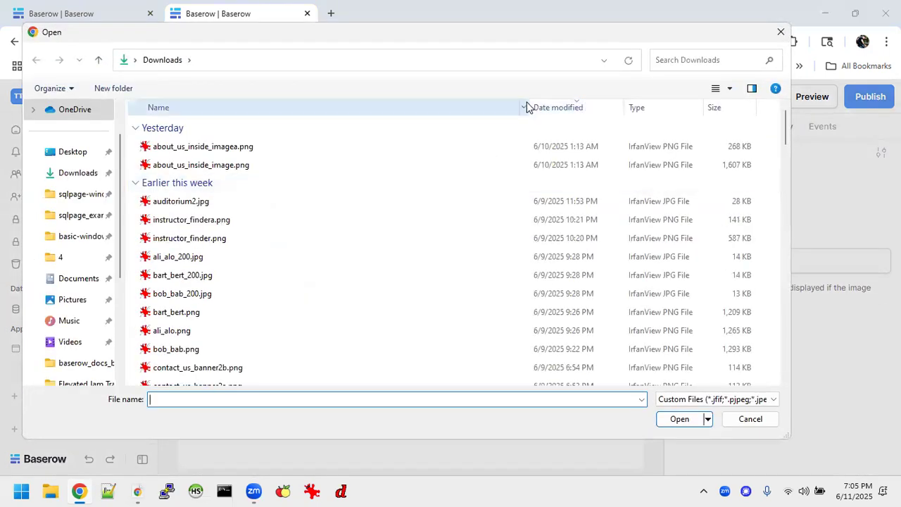
{"action": "double_click", "coordinate": [171, 166]}
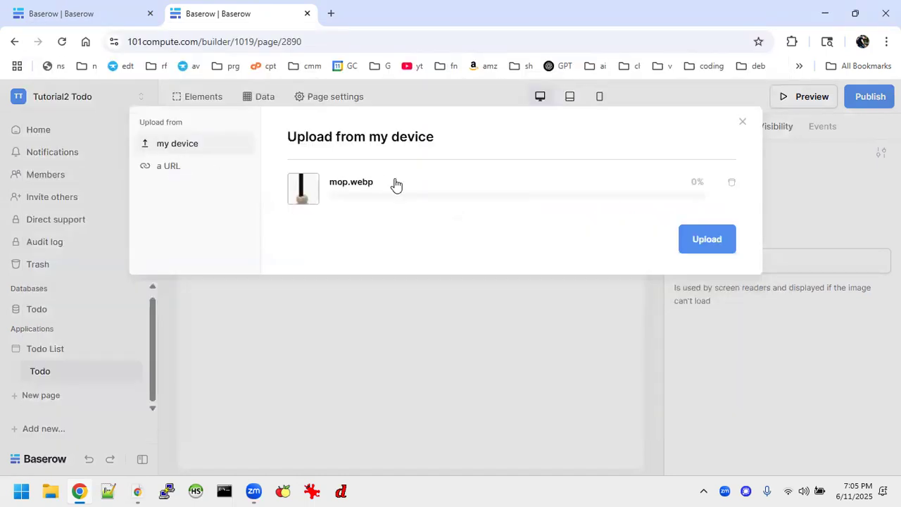
{"action": "left_click", "coordinate": [704, 241]}
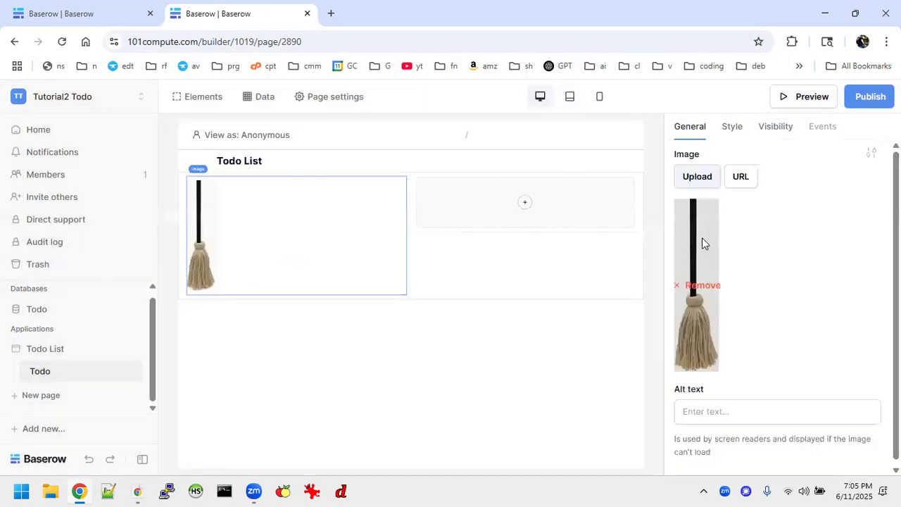
Add a Text element to the second column and set its format to Markdown
{"action": "left_click", "coordinate": [521, 204]}
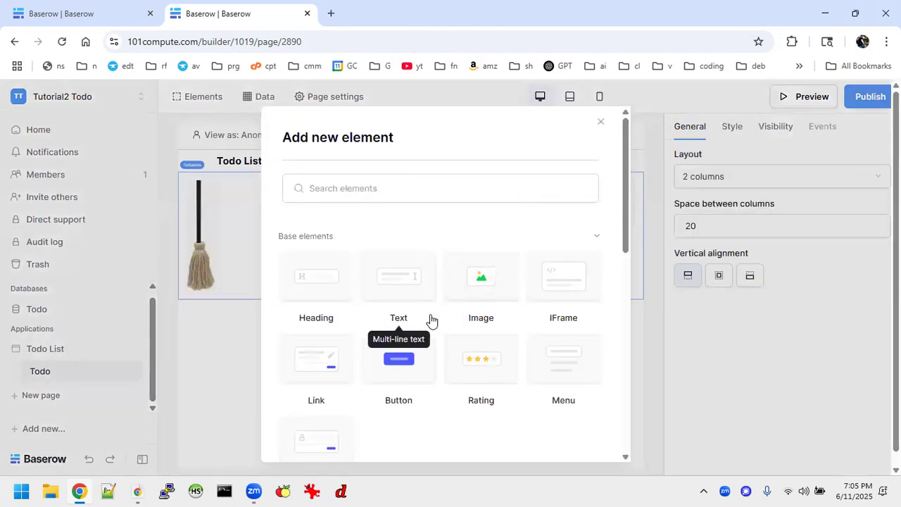
{"action": "left_click", "coordinate": [398, 306]}
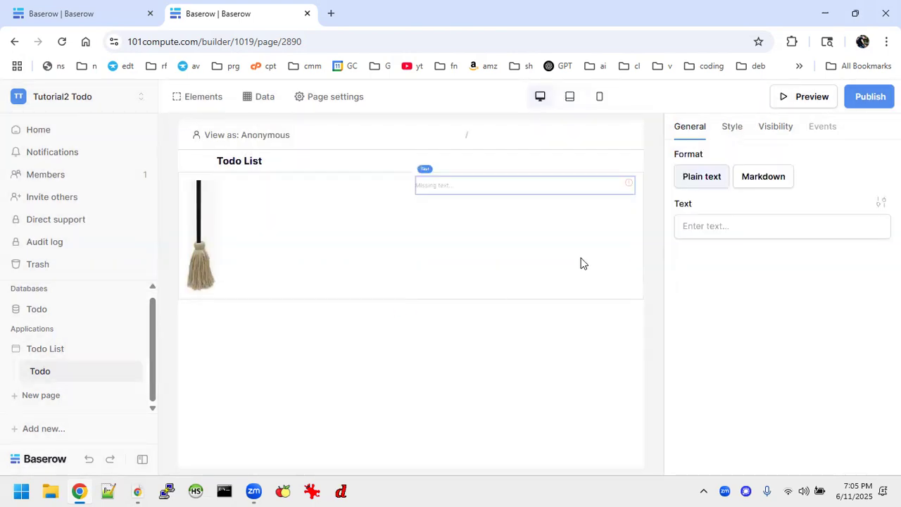
{"action": "left_click", "coordinate": [702, 226]}
{"action": "left_click", "coordinate": [754, 186]}
Enter the Markdown lines "# Mop" and "## This is a great mop!" as the Text element's content
{"action": "left_click", "coordinate": [717, 224]}
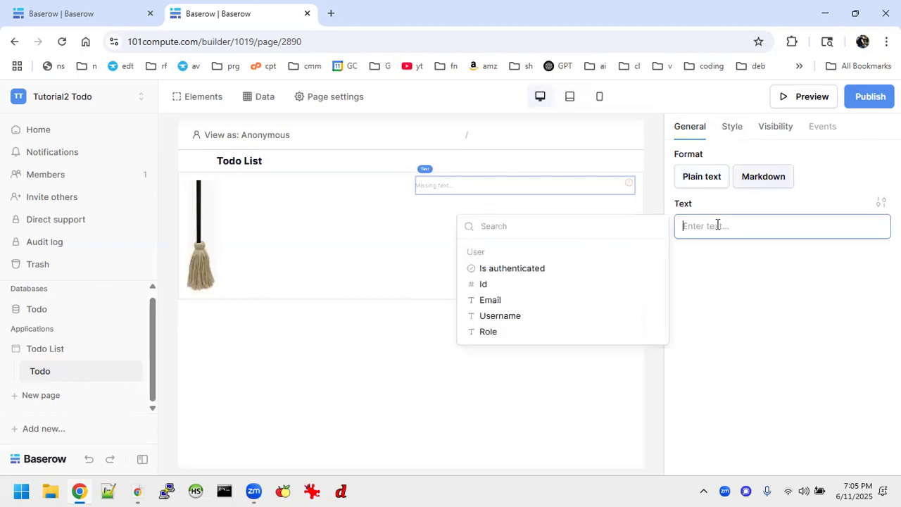
{"action": "type", "text": "#"}
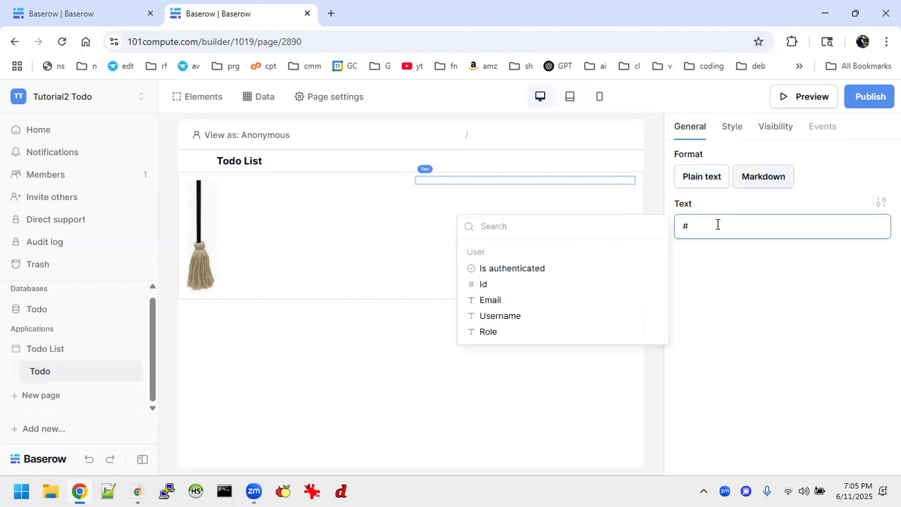
{"action": "type", "text": " Mop"}
{"action": "key", "text": "Return"}
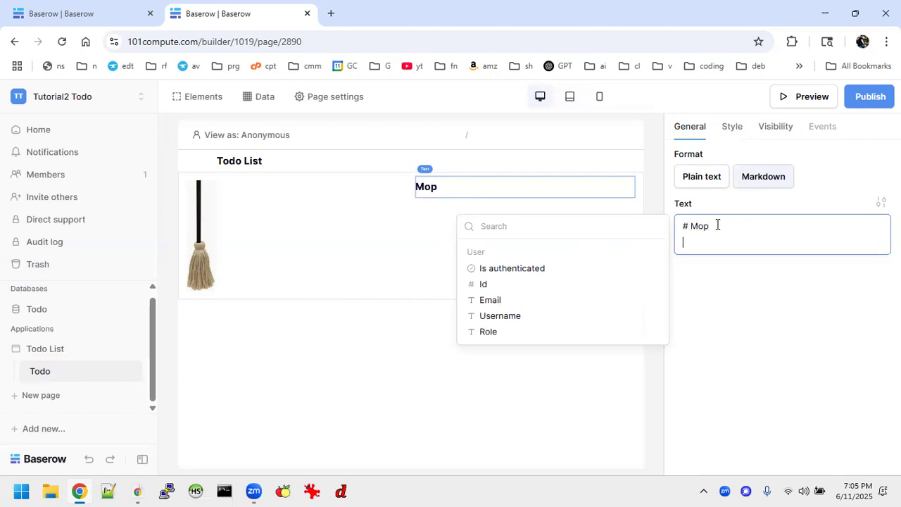
{"action": "type", "text": "#"}
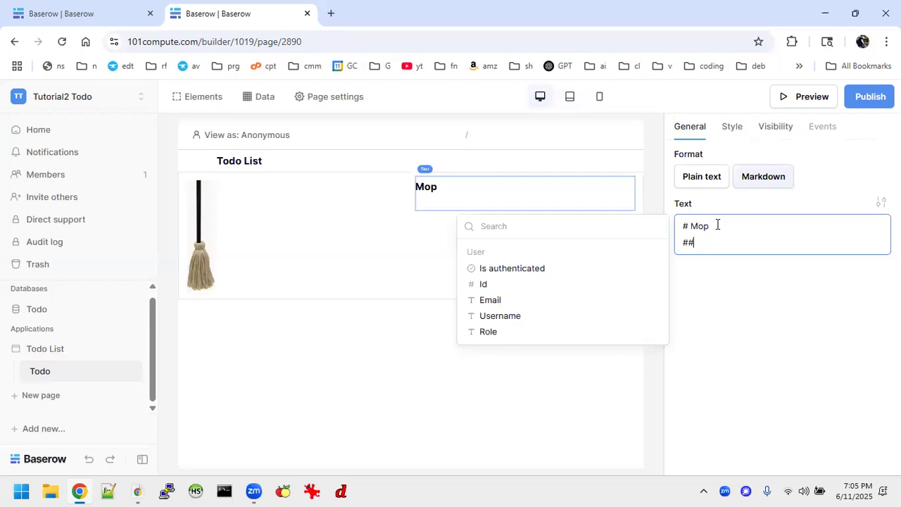
{"action": "type", "text": "# This "}
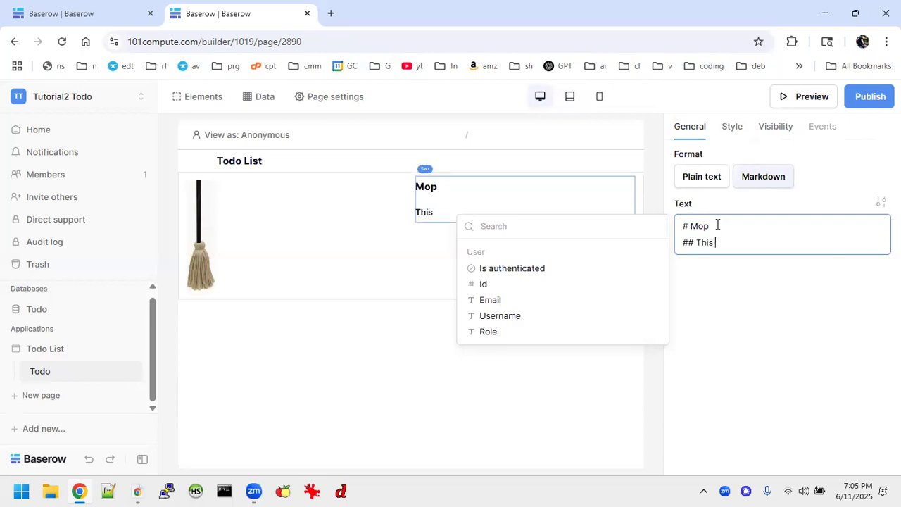
{"action": "type", "text": "is a great mop!"}
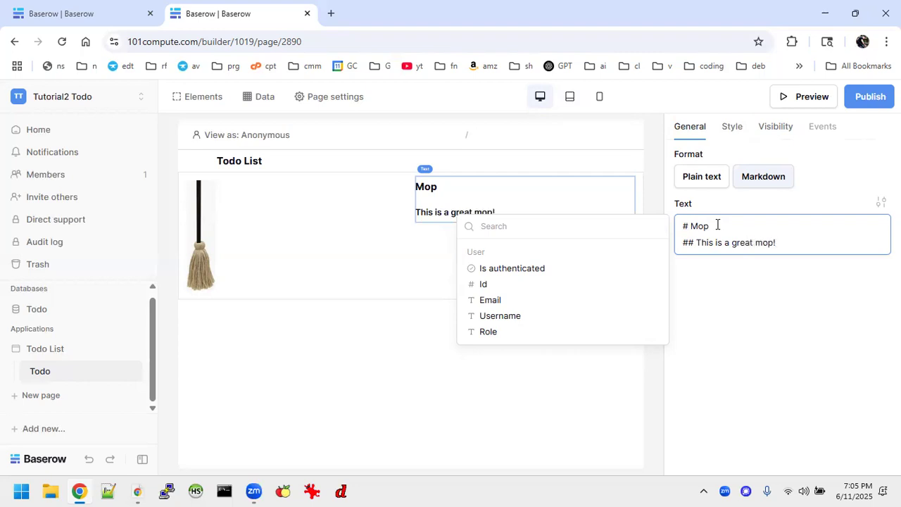
{"action": "key", "text": "Return"}
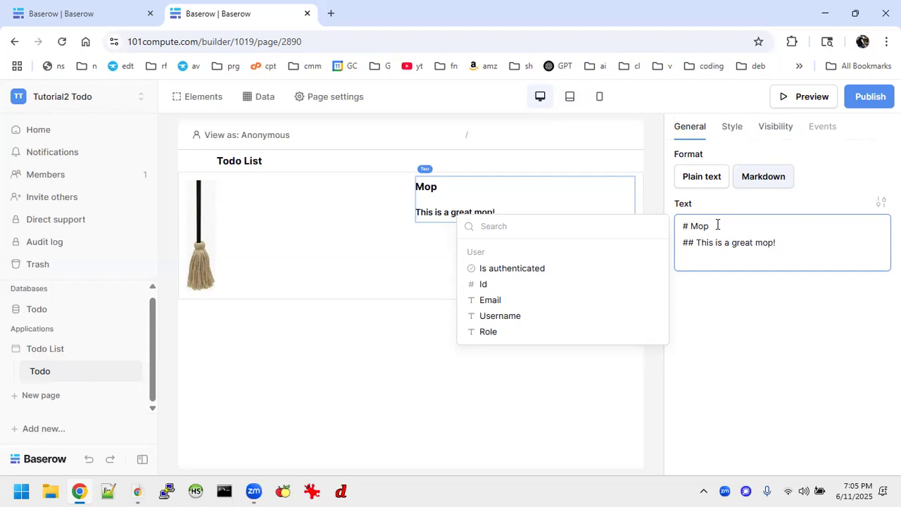
Add four lines of random placeholder text below the Markdown subheading and deselect the element
{"action": "type", "text": "aksdfasl;kdjf asdfkjasdlfkjasdlfk"}
{"action": "key", "text": "Return"}
{"action": "type", "text": "asdflkjasdflkjasdkfasdf"}
{"action": "key", "text": "Return"}
{"action": "type", "text": "asdlfkasdlkfjaslkdfjasdfas"}
{"action": "key", "text": "Return"}
{"action": "type", "text": "df"}
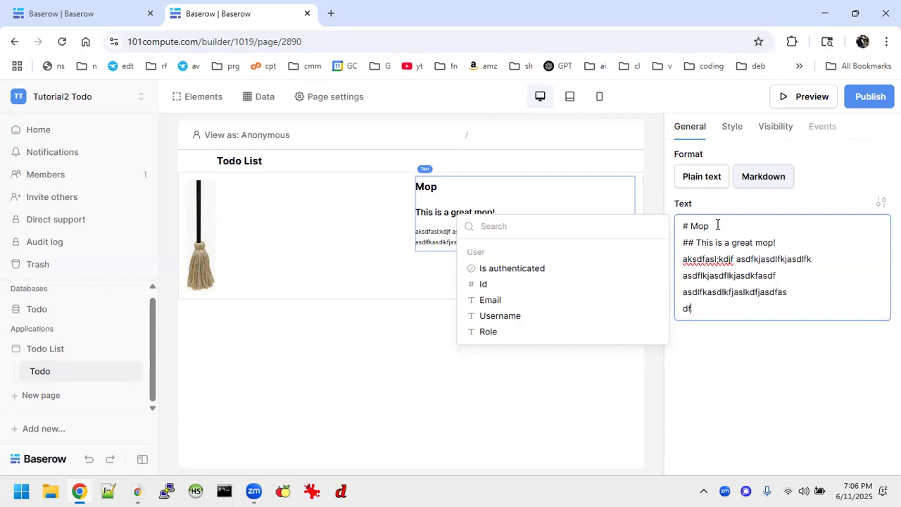
{"action": "left_click", "coordinate": [649, 387]}
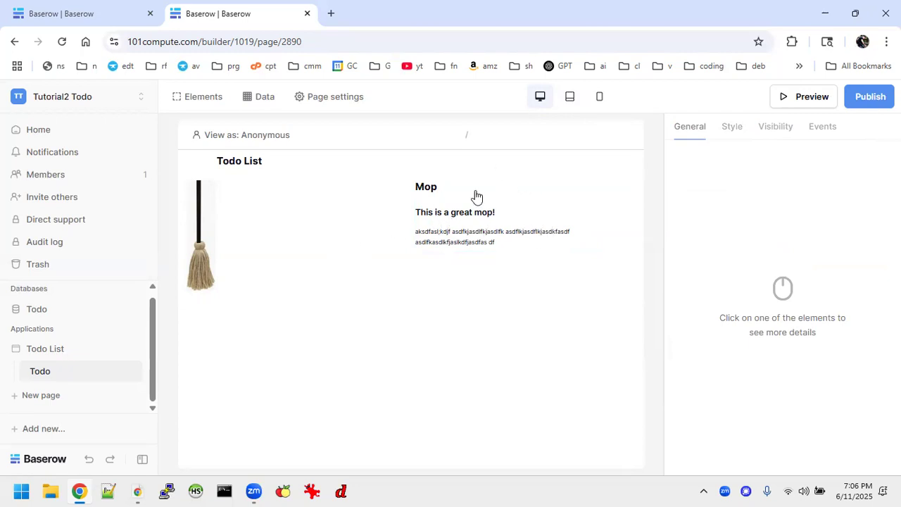
Delete the mop image from the first column and undo the last action
{"action": "left_click", "coordinate": [461, 224]}
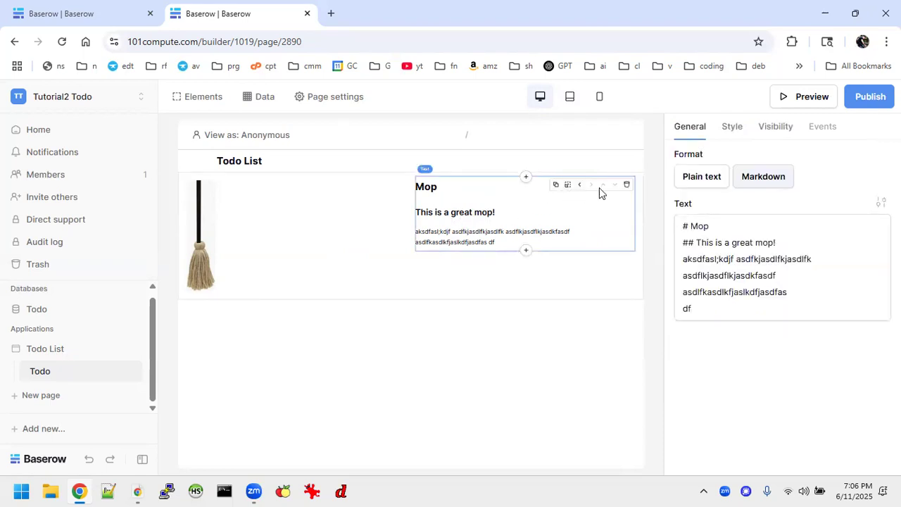
{"action": "left_click", "coordinate": [391, 196]}
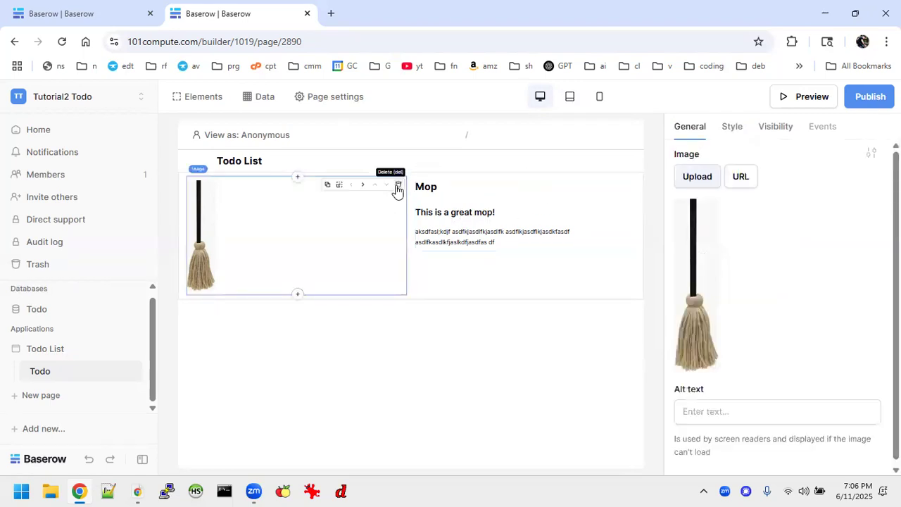
{"action": "left_click", "coordinate": [398, 186]}
{"action": "key", "text": "ctrl+z"}
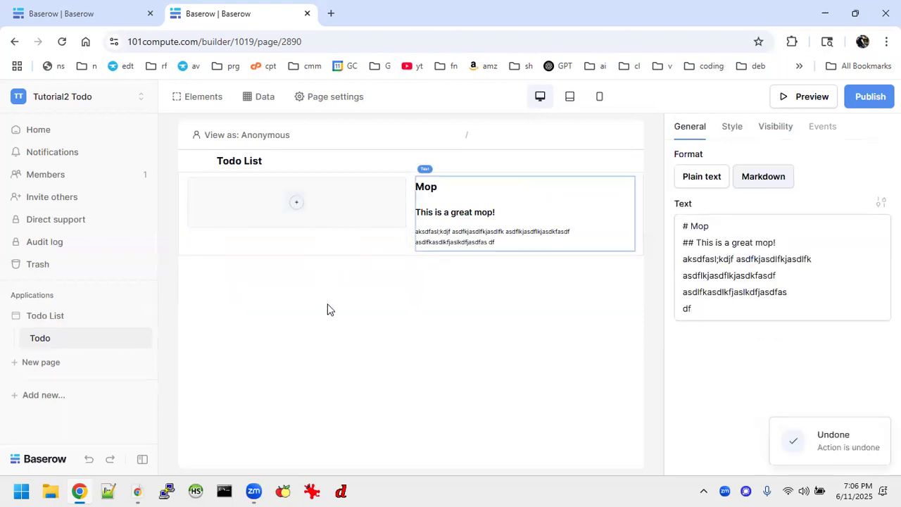
Delete the Markdown text element, the Columns element and the container below the Todo List heading
{"action": "left_click", "coordinate": [630, 167]}
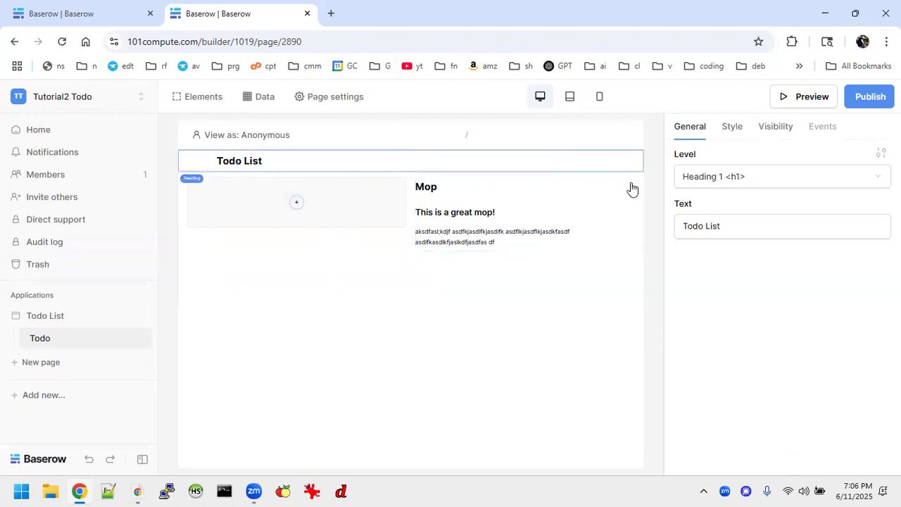
{"action": "left_click", "coordinate": [631, 184]}
{"action": "left_click", "coordinate": [628, 184]}
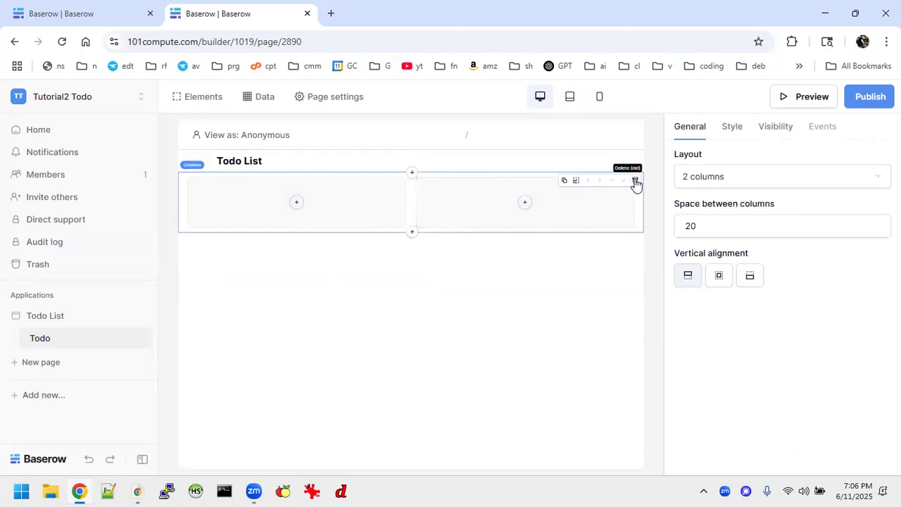
{"action": "left_click", "coordinate": [635, 182]}
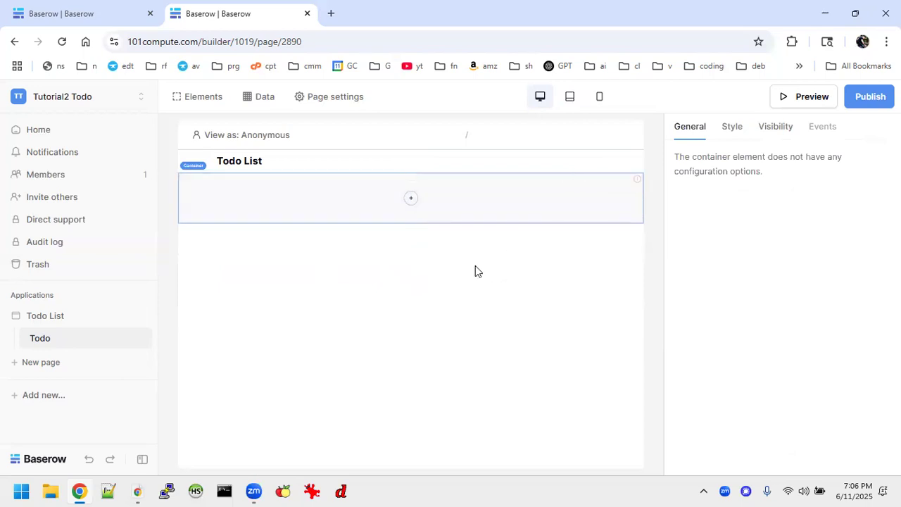
{"action": "left_click", "coordinate": [635, 181]}
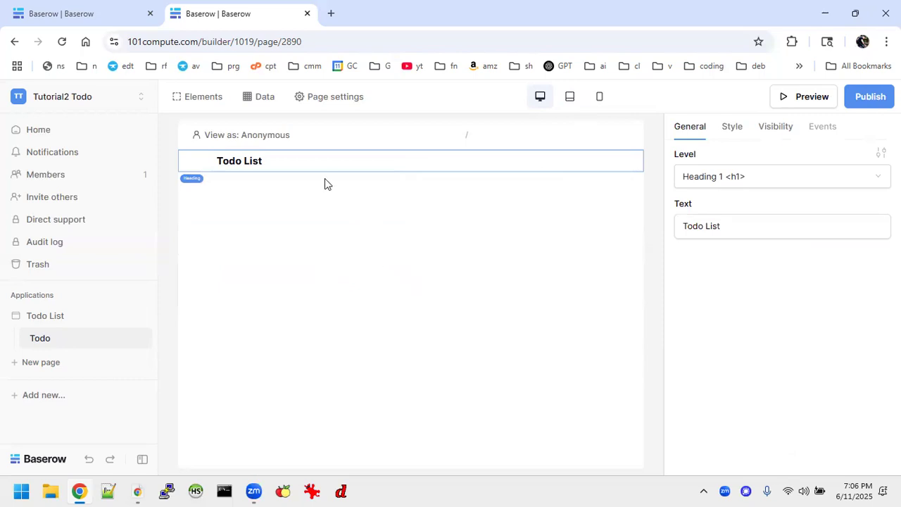
Start a new data source for the Todo page with the List multiple rows action
{"action": "left_click", "coordinate": [264, 105]}
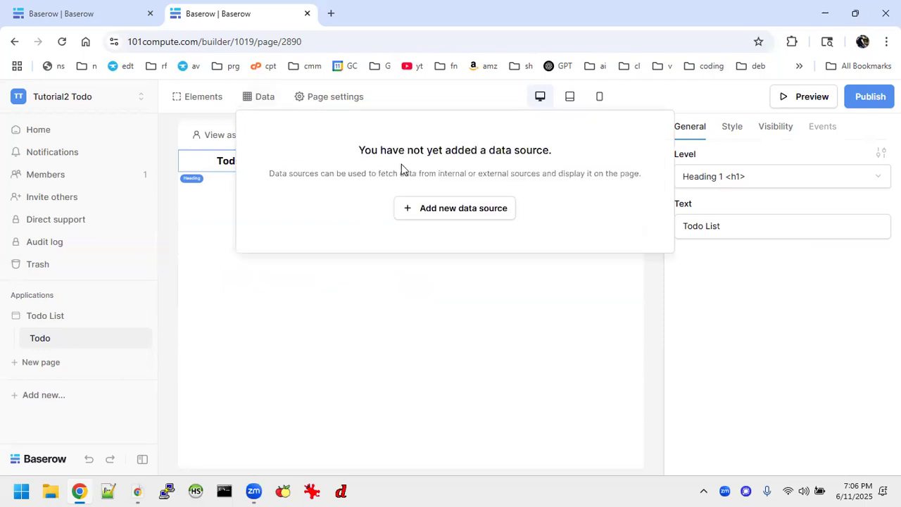
{"action": "left_click", "coordinate": [465, 210]}
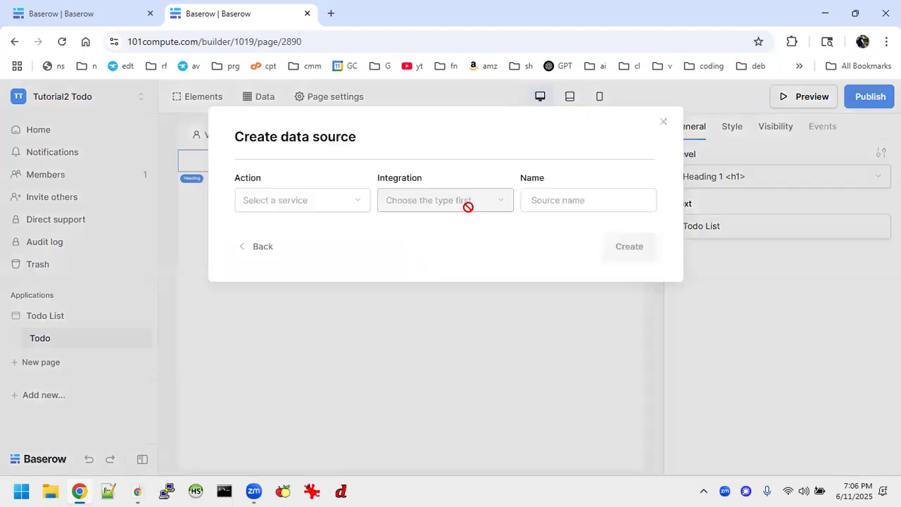
{"action": "left_click", "coordinate": [347, 208]}
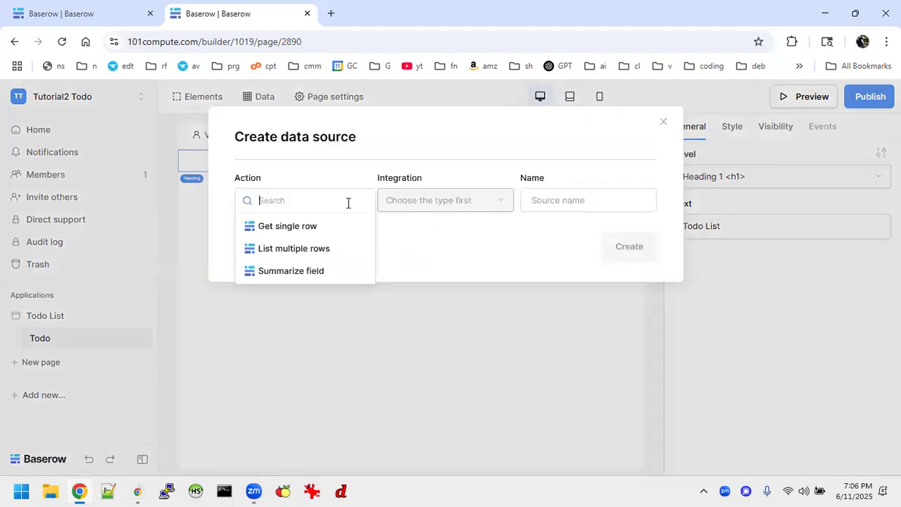
{"action": "left_click", "coordinate": [304, 249]}
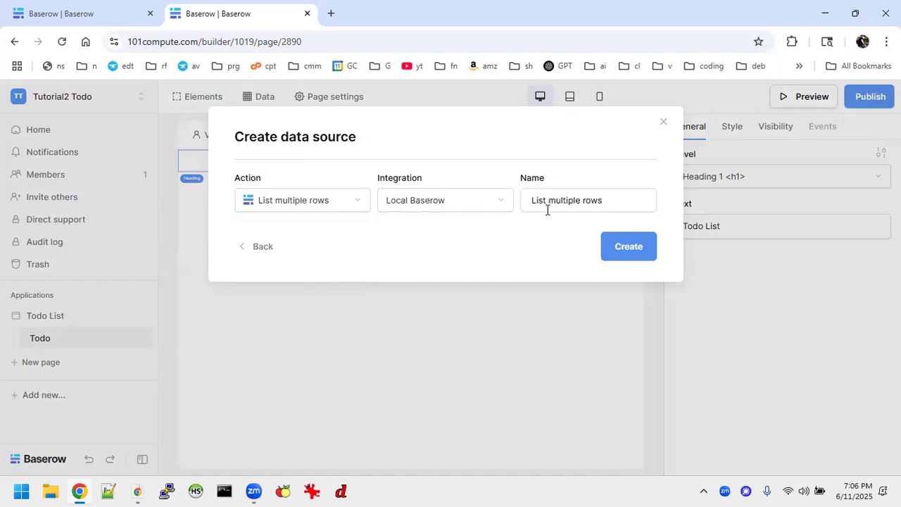
Name the data source "List some rows" and create it
{"action": "left_click", "coordinate": [607, 197]}
{"action": "key", "text": "BackSpace"}
{"action": "key", "text": "BackSpace"}
{"action": "key", "text": "BackSpace"}
{"action": "key", "text": "BackSpace"}
{"action": "key", "text": "BackSpace"}
{"action": "key", "text": "BackSpace"}
{"action": "key", "text": "BackSpace"}
{"action": "key", "text": "BackSpace"}
{"action": "key", "text": "BackSpace"}
{"action": "key", "text": "BackSpace"}
{"action": "key", "text": "BackSpace"}
{"action": "key", "text": "BackSpace"}
{"action": "key", "text": "BackSpace"}
{"action": "key", "text": "BackSpace"}
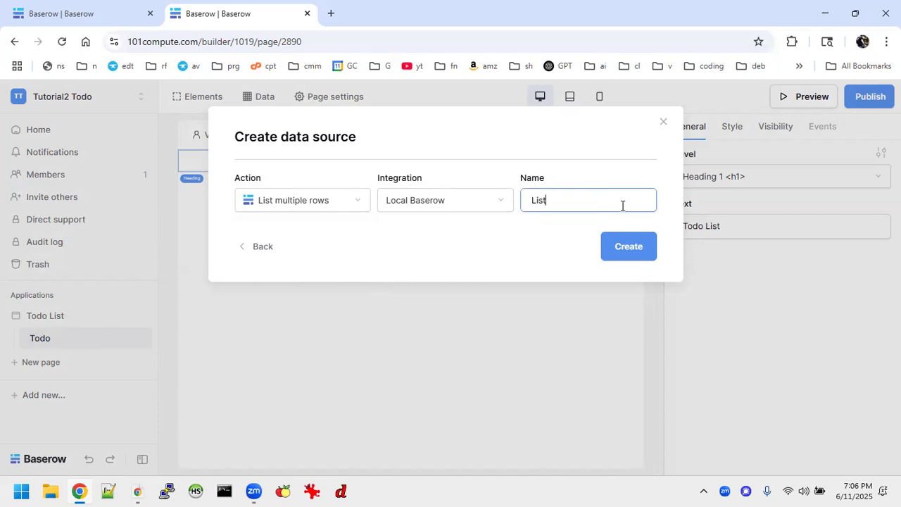
{"action": "type", "text": "some rows"}
{"action": "left_click", "coordinate": [630, 245]}
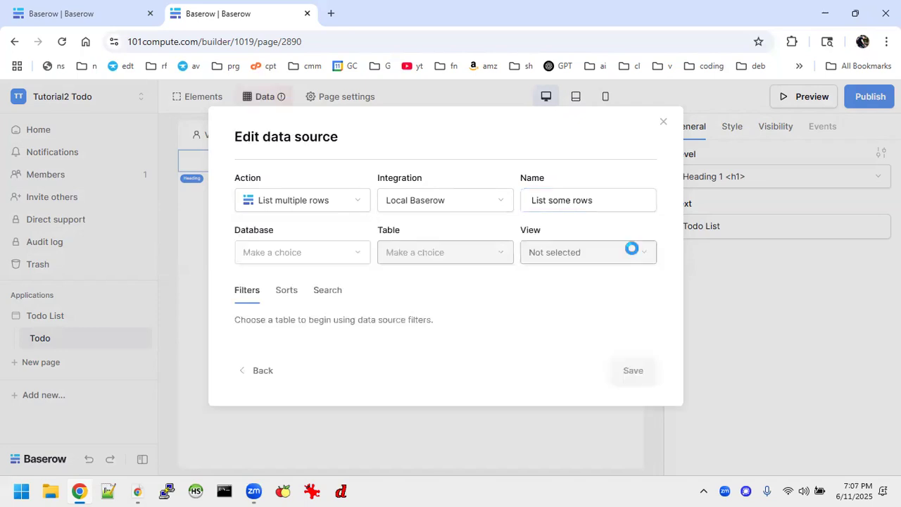
Try to choose a database for the List some rows data source, and close its settings
{"action": "left_click", "coordinate": [333, 258]}
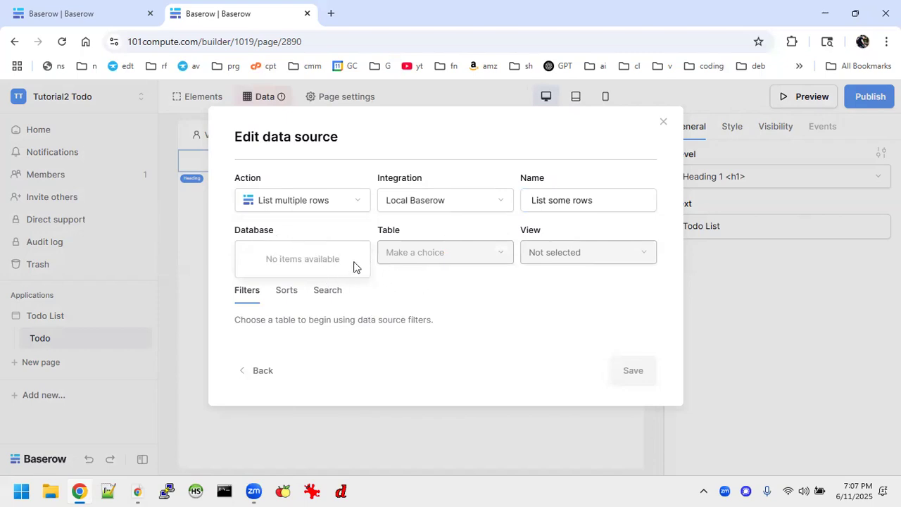
{"action": "left_click", "coordinate": [313, 233]}
{"action": "left_click", "coordinate": [284, 250]}
{"action": "left_click", "coordinate": [284, 247]}
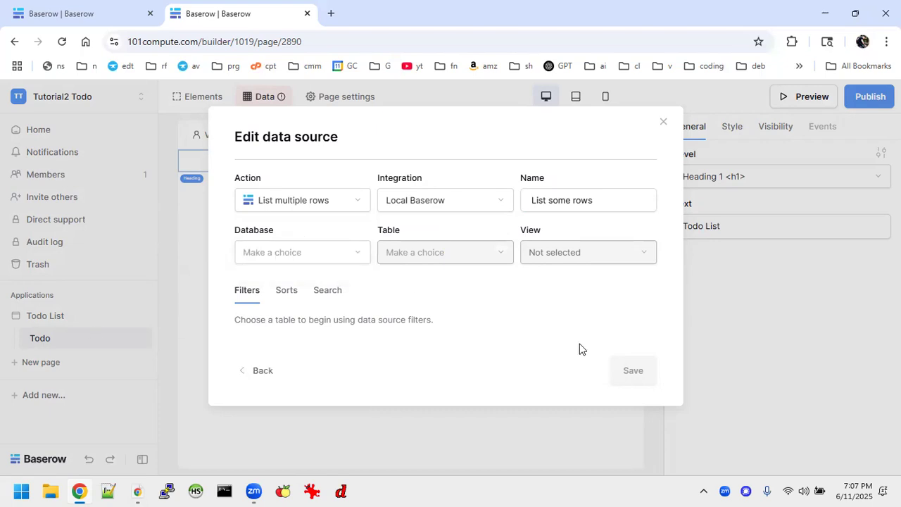
{"action": "left_click", "coordinate": [663, 123]}
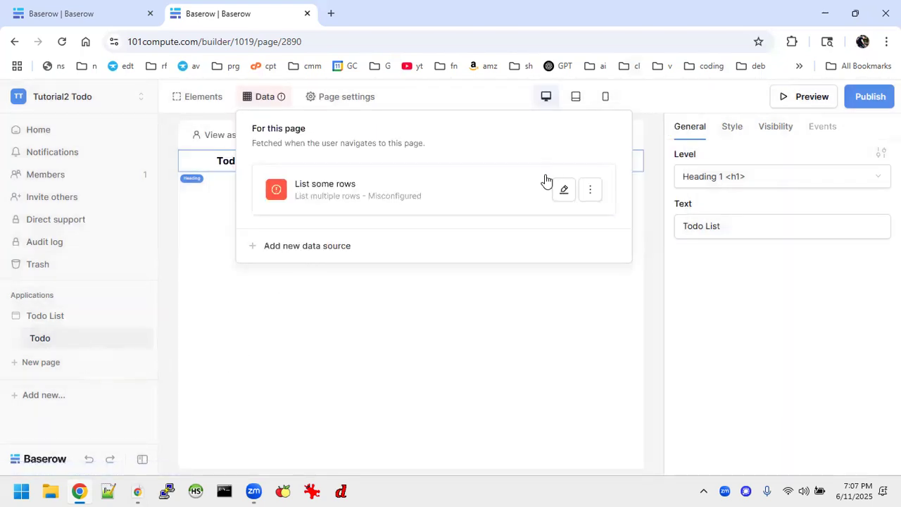
{"action": "left_click", "coordinate": [563, 290]}
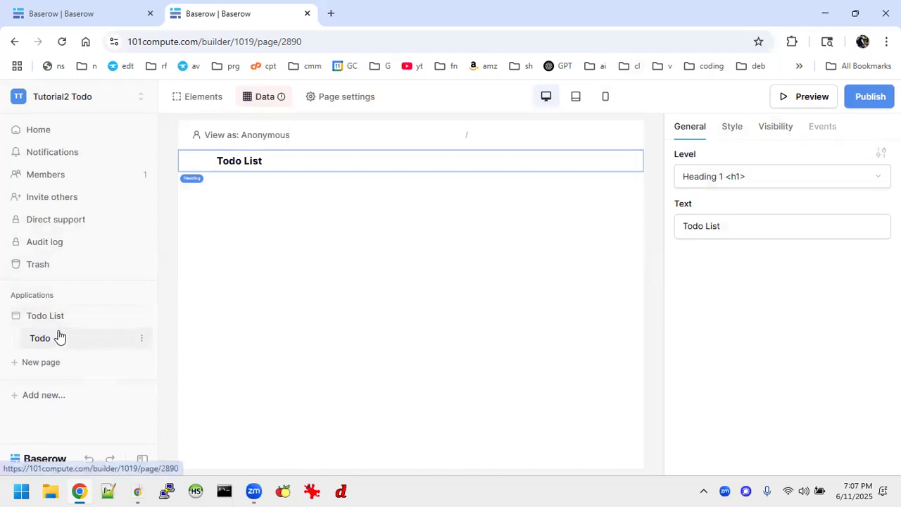
Restore the deleted Todo database from the workspace's trash
{"action": "left_click", "coordinate": [39, 264]}
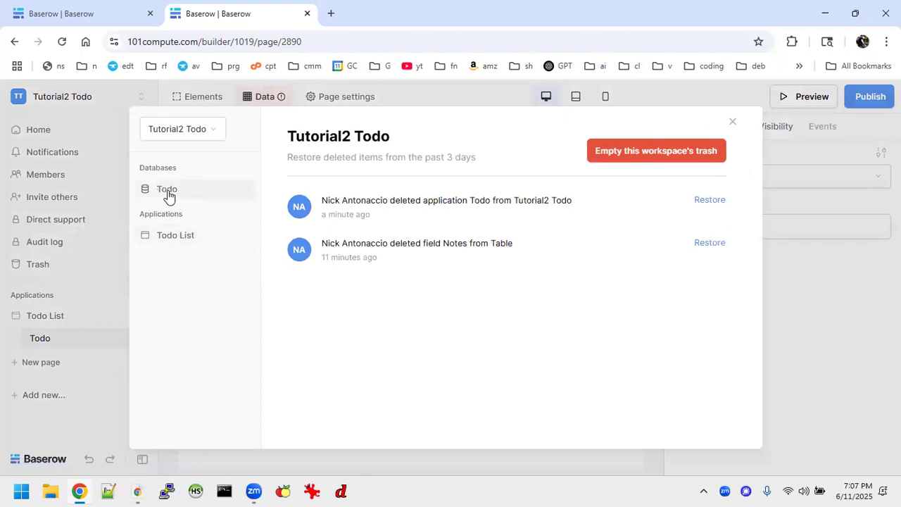
{"action": "left_click", "coordinate": [167, 190]}
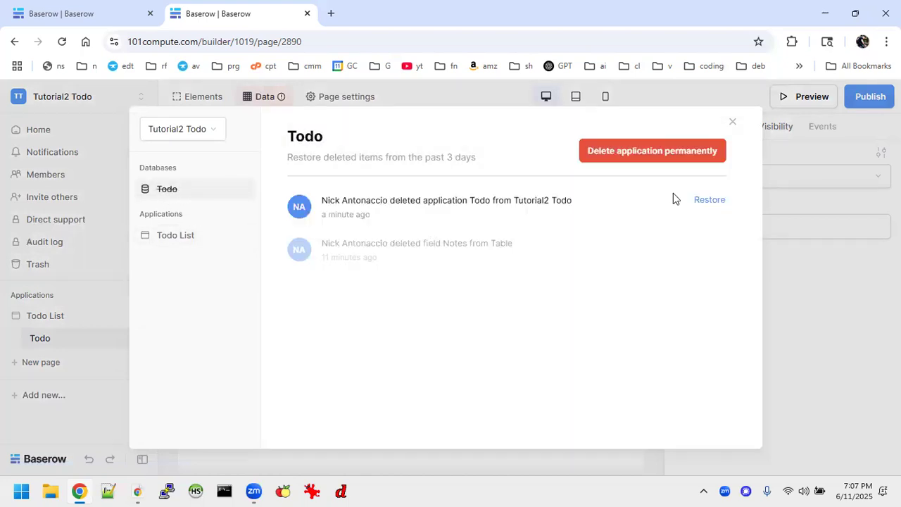
{"action": "left_click", "coordinate": [711, 200]}
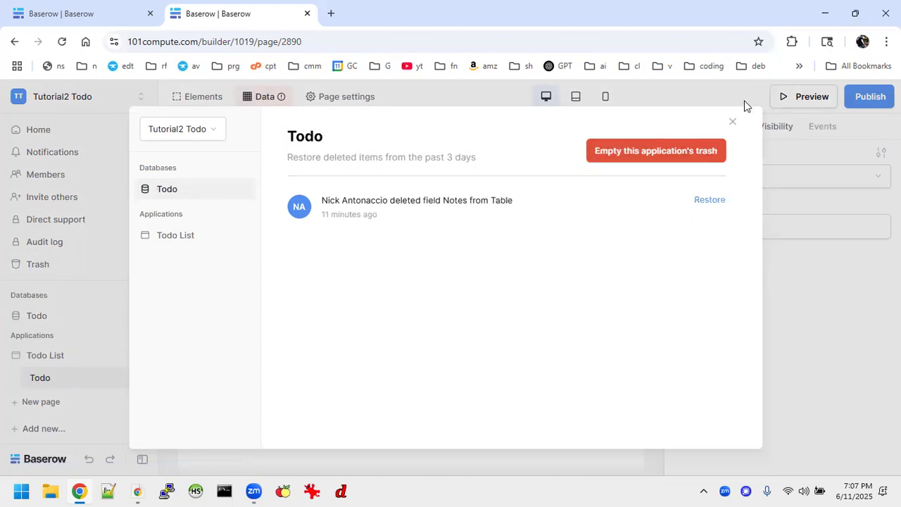
{"action": "left_click", "coordinate": [732, 122]}
Check the rows in the restored Todo database's table and return to the Todo page of the Todo List application
{"action": "left_click", "coordinate": [33, 316]}
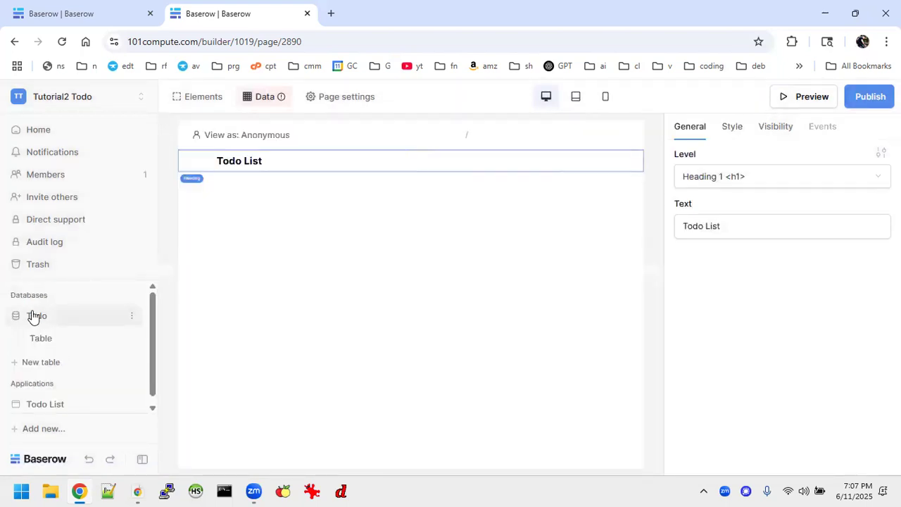
{"action": "left_click", "coordinate": [59, 341]}
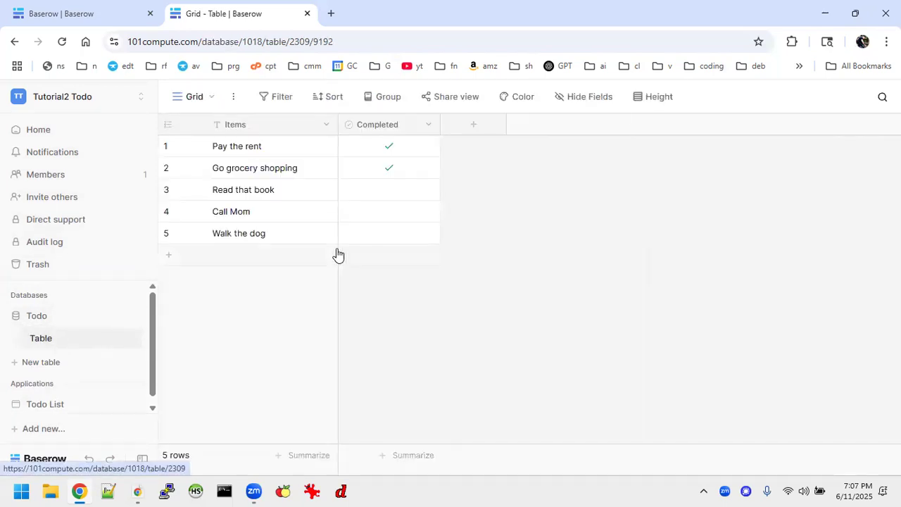
{"action": "scroll", "coordinate": [76, 349], "scroll_direction": "down", "scroll_amount": 1}
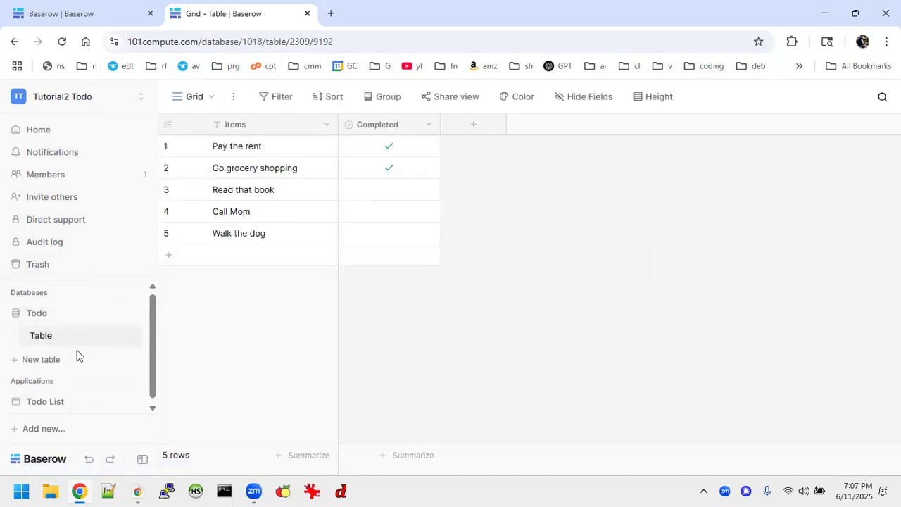
{"action": "left_click", "coordinate": [41, 398]}
{"action": "left_click", "coordinate": [45, 369]}
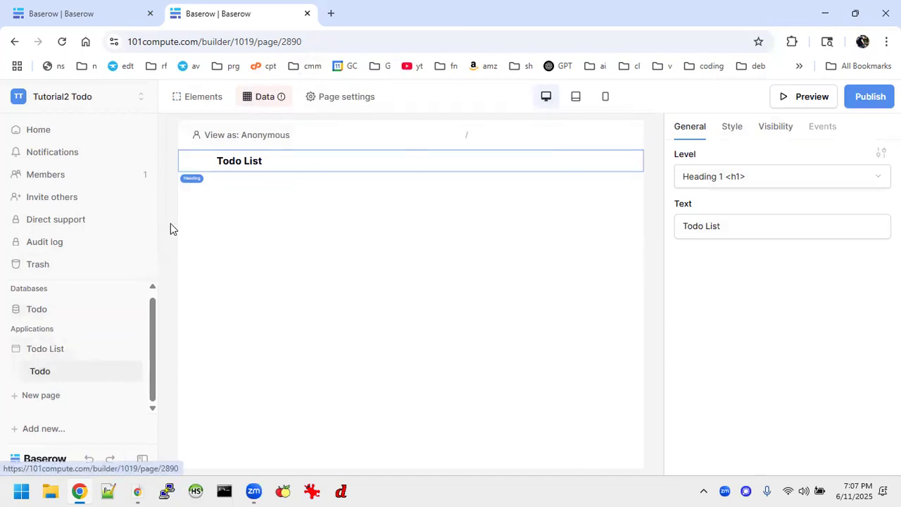
Set the List some rows data source to use the Todo database and its table named Table, with no view selected
{"action": "left_click", "coordinate": [270, 101]}
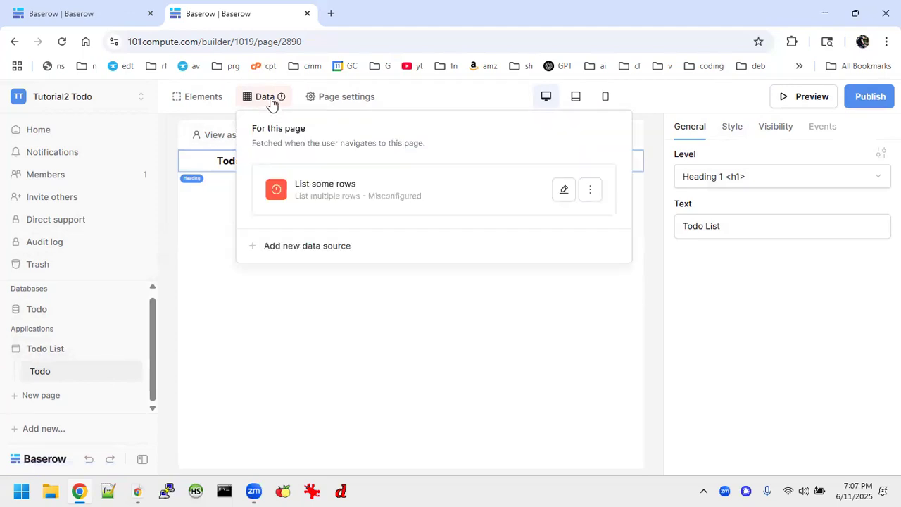
{"action": "left_click", "coordinate": [564, 189]}
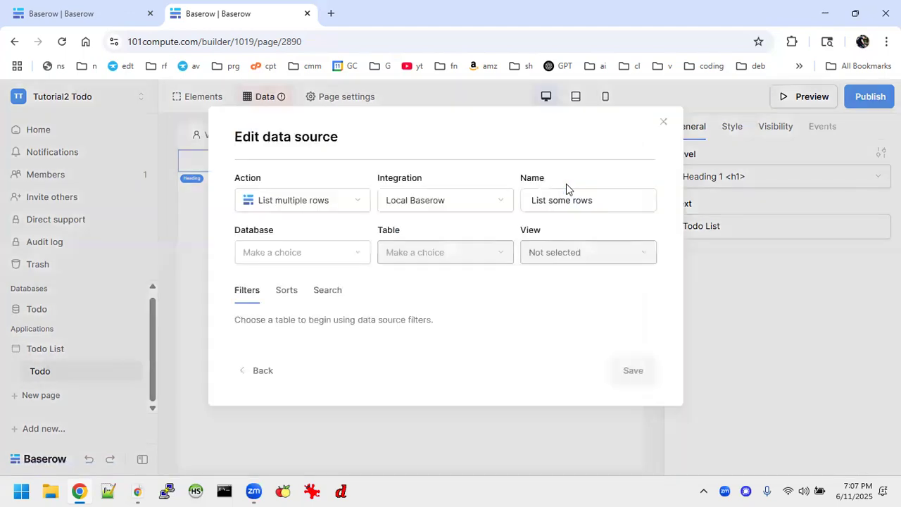
{"action": "left_click", "coordinate": [306, 258]}
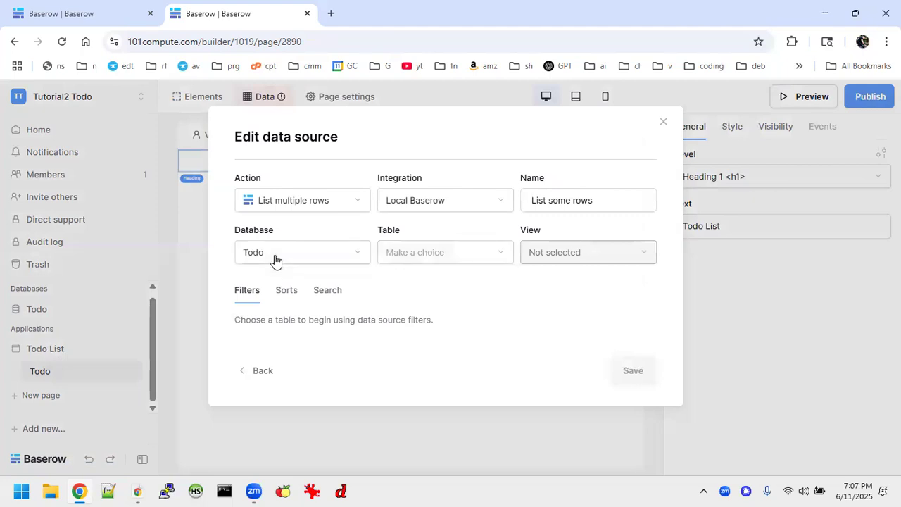
{"action": "left_click", "coordinate": [435, 258]}
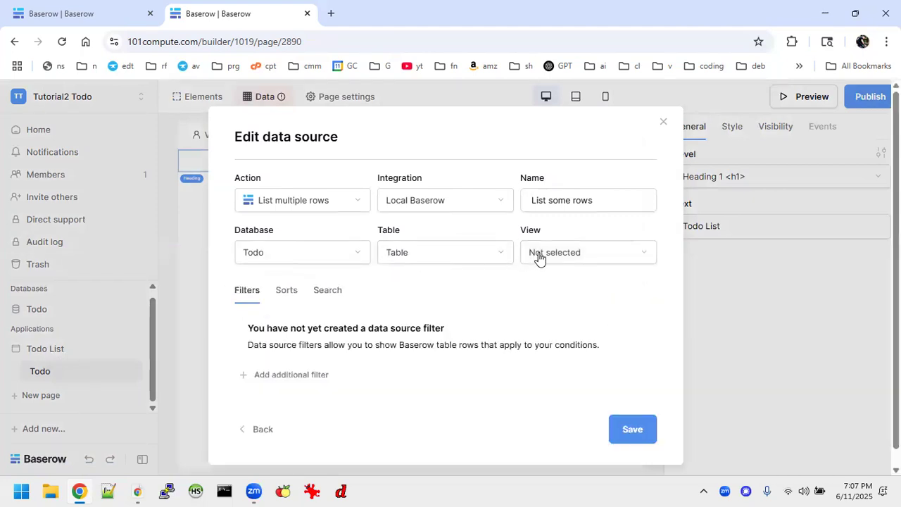
{"action": "left_click", "coordinate": [610, 255]}
{"action": "left_click", "coordinate": [570, 260]}
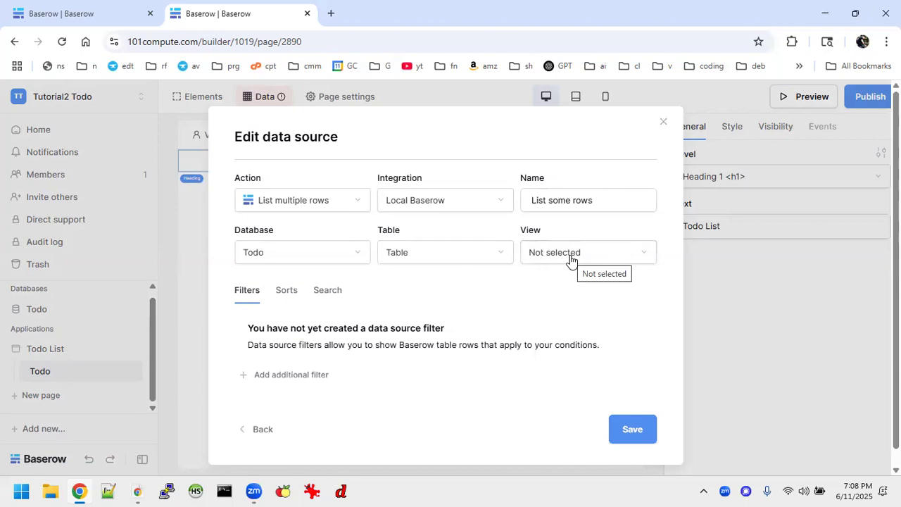
{"action": "left_click", "coordinate": [570, 261]}
{"action": "left_click", "coordinate": [570, 260]}
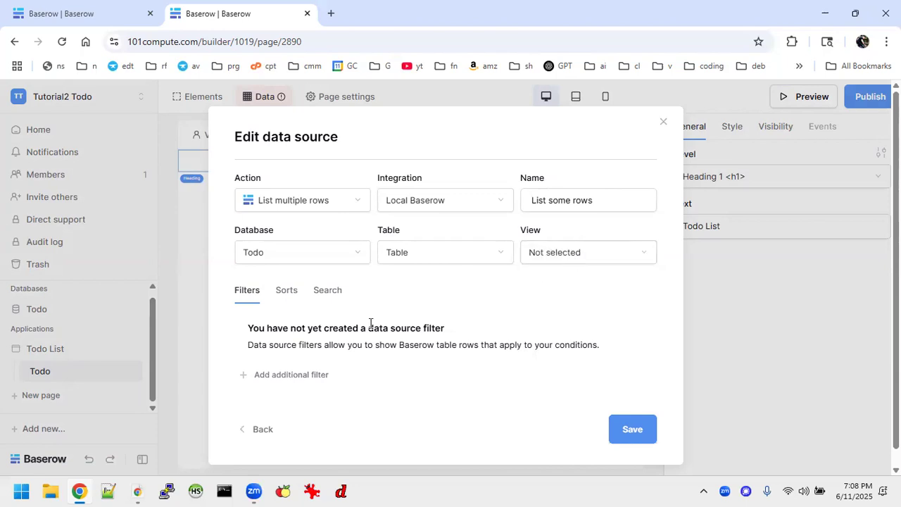
Add a filter for rows where Completed is Selected to the data source, and save it
{"action": "left_click", "coordinate": [272, 377]}
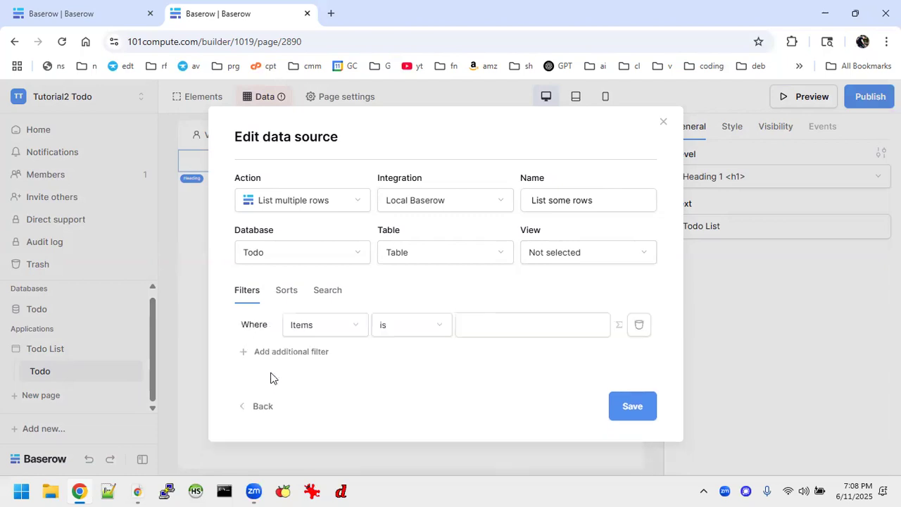
{"action": "left_click", "coordinate": [359, 330]}
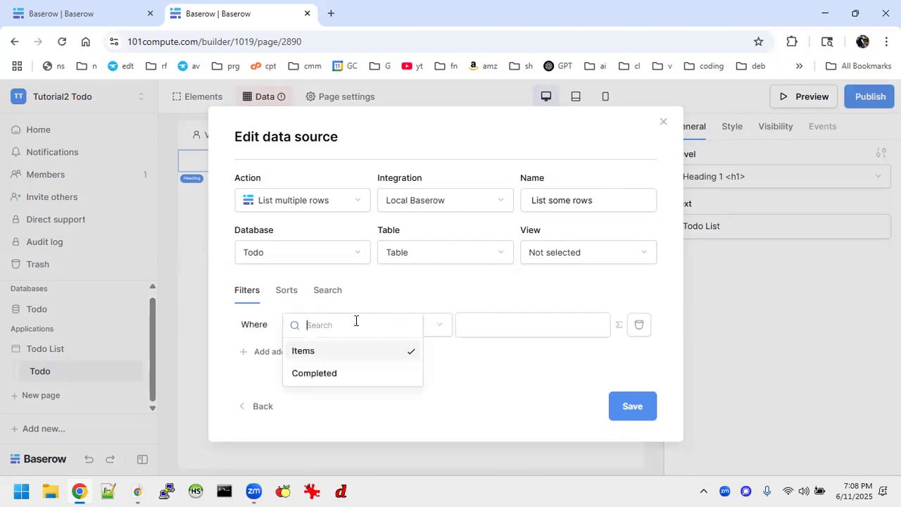
{"action": "left_click", "coordinate": [314, 373]}
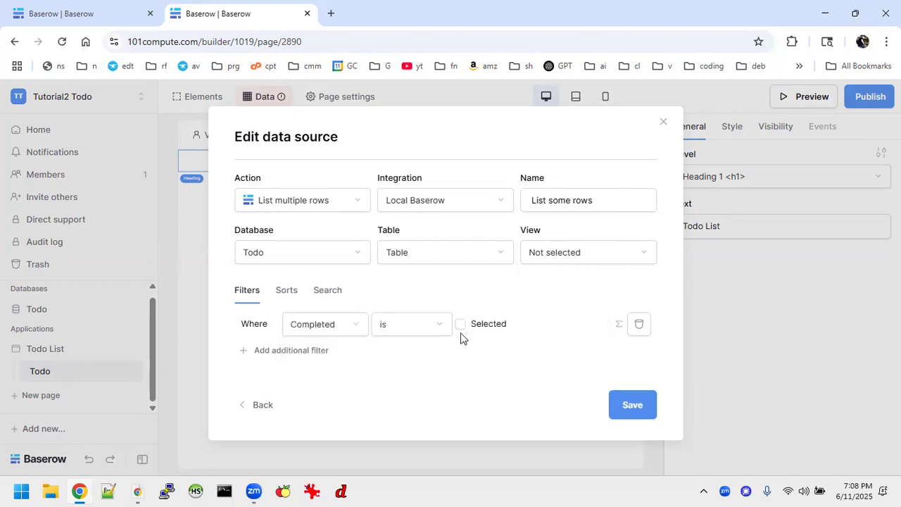
{"action": "left_click", "coordinate": [435, 324]}
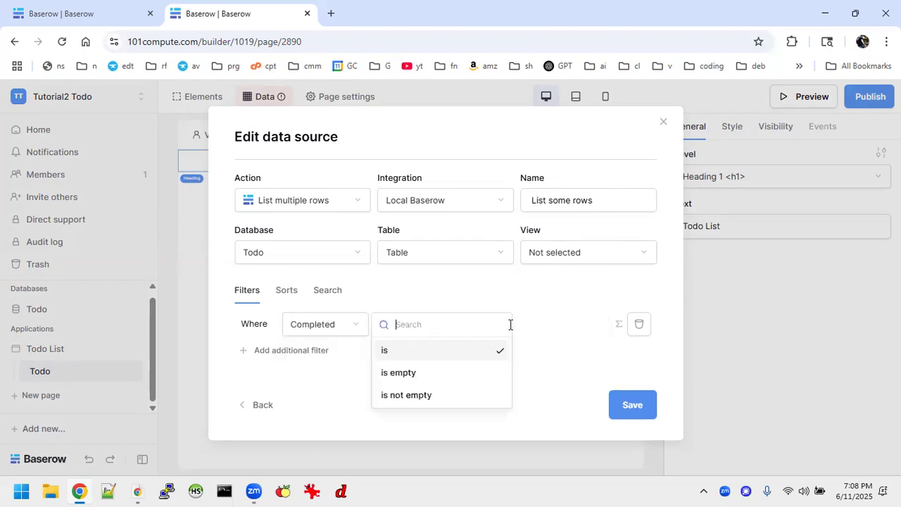
{"action": "left_click", "coordinate": [543, 330]}
{"action": "left_click", "coordinate": [460, 324]}
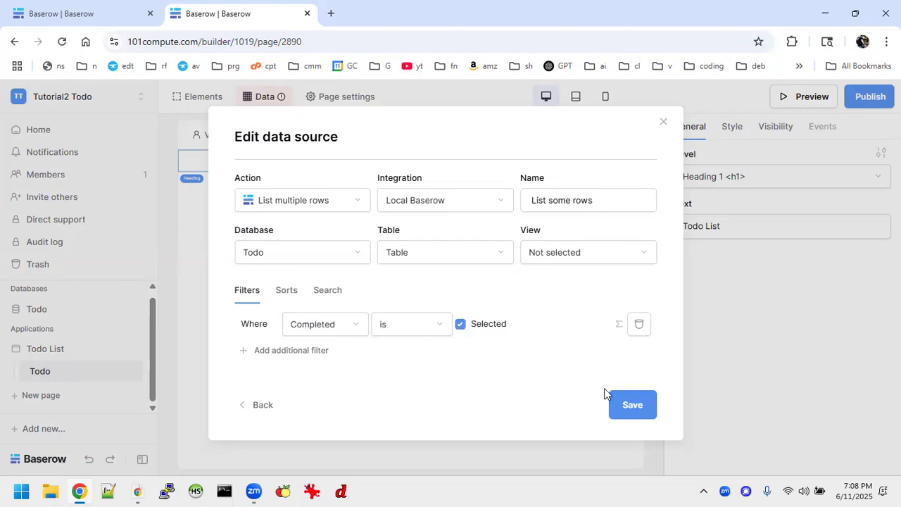
{"action": "left_click", "coordinate": [631, 406]}
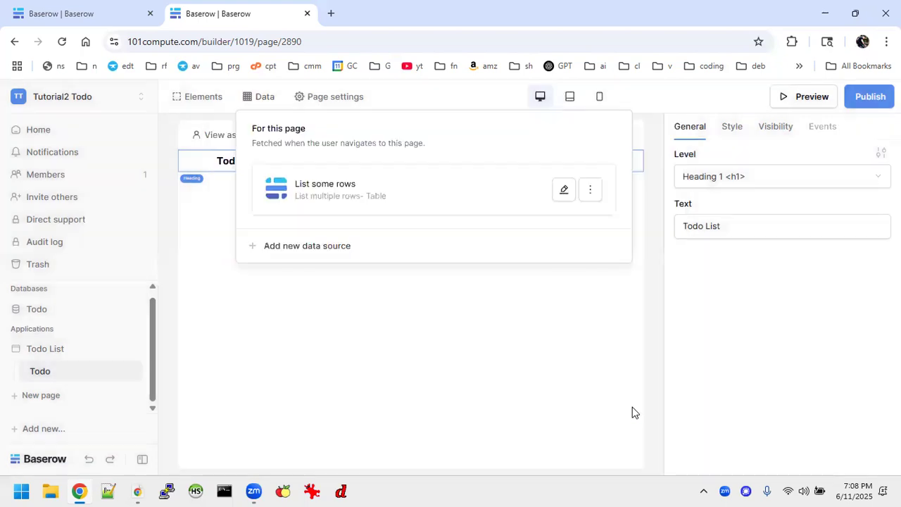
{"action": "left_click", "coordinate": [539, 328]}
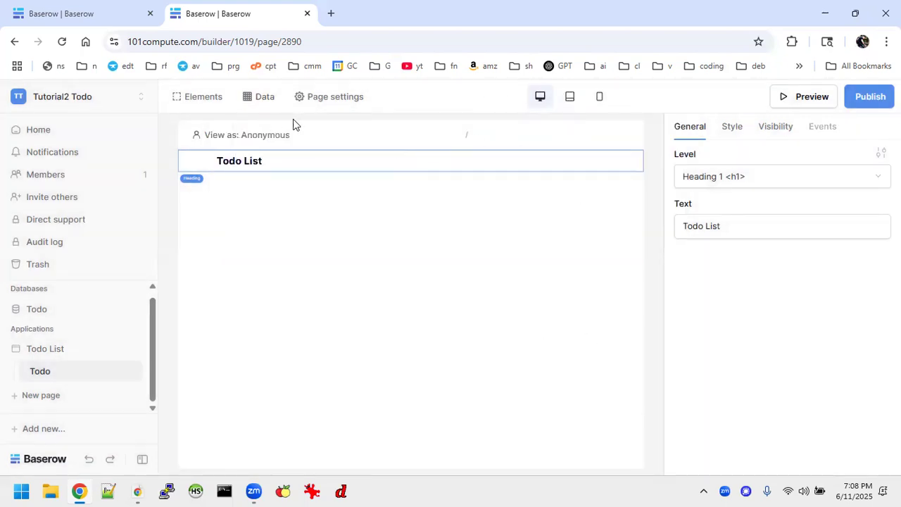
Remove the Completed filter from the List some rows data source and save it
{"action": "left_click", "coordinate": [260, 98]}
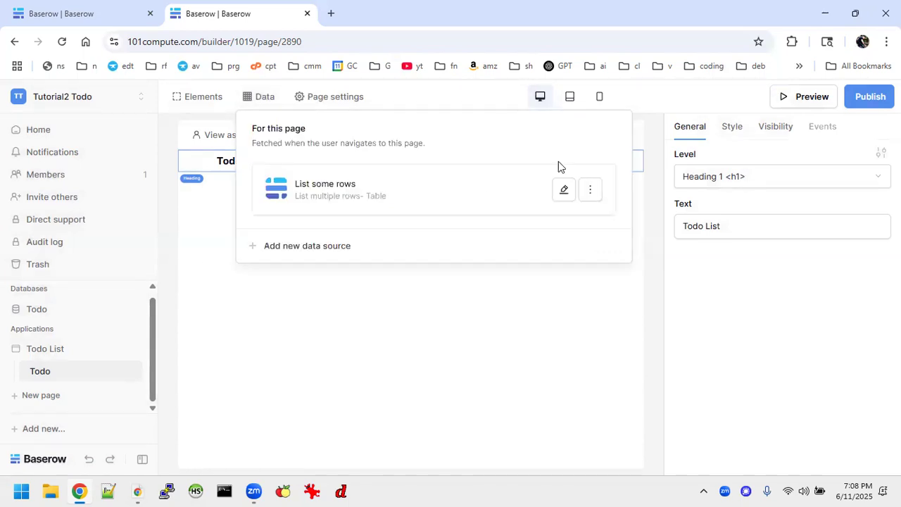
{"action": "left_click", "coordinate": [565, 191]}
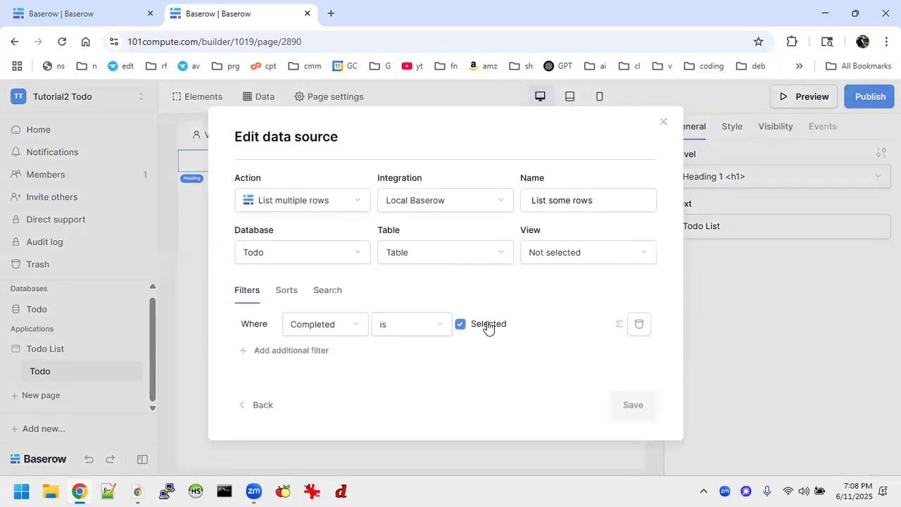
{"action": "left_click", "coordinate": [635, 327]}
{"action": "left_click", "coordinate": [630, 428]}
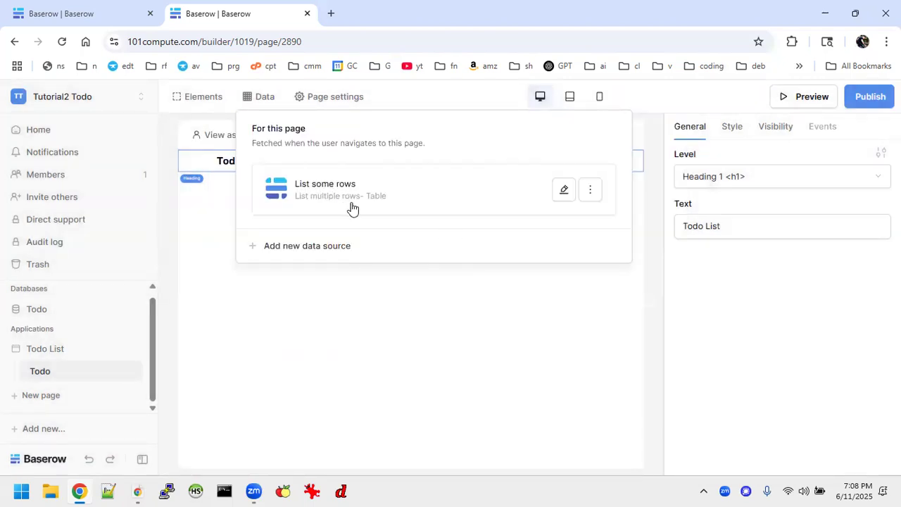
{"action": "left_click", "coordinate": [548, 307]}
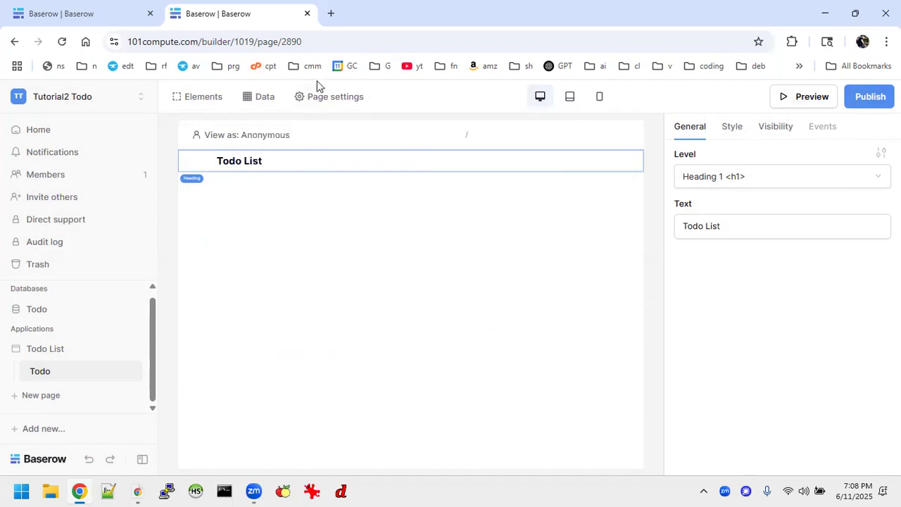
{"action": "left_click", "coordinate": [264, 98]}
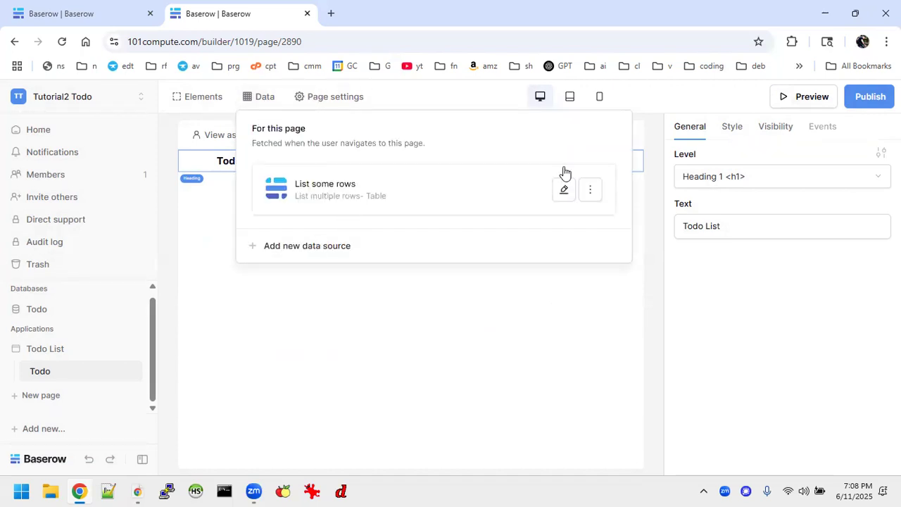
{"action": "left_click", "coordinate": [591, 191]}
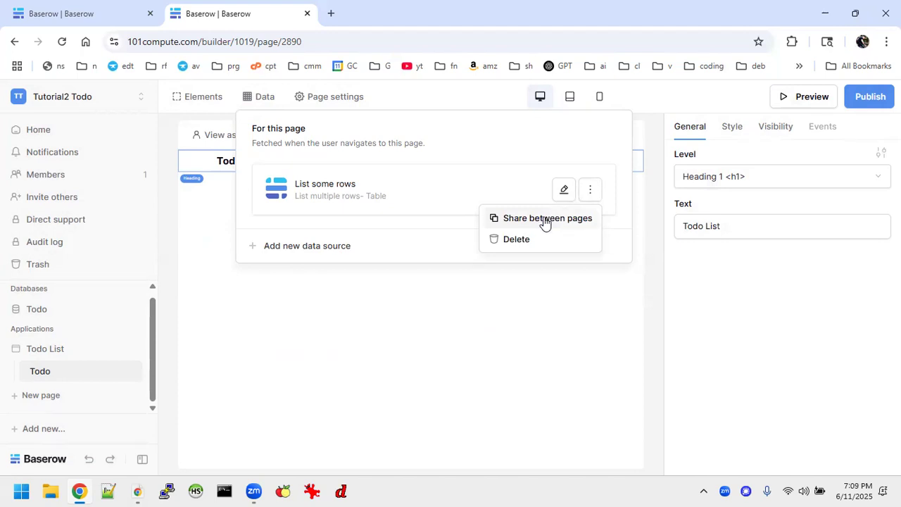
{"action": "left_click", "coordinate": [447, 369]}
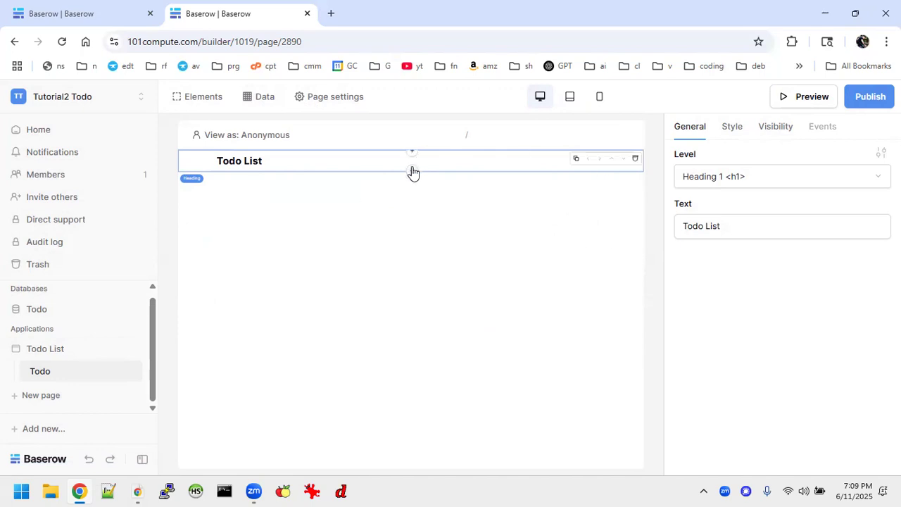
Add a Table element below the Todo List heading and connect it to the List some rows data source
{"action": "left_click", "coordinate": [412, 171]}
{"action": "scroll", "coordinate": [429, 298], "scroll_direction": "down", "scroll_amount": 5}
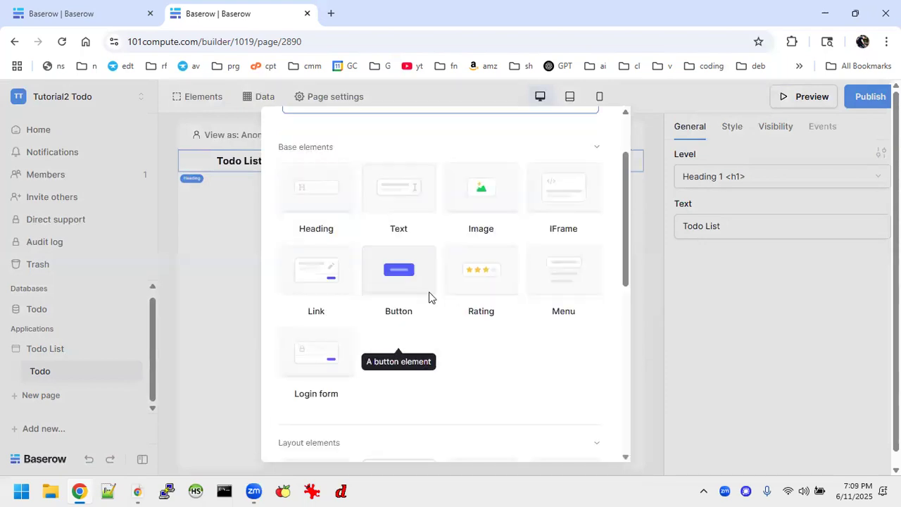
{"action": "scroll", "coordinate": [429, 298], "scroll_direction": "down", "scroll_amount": 1}
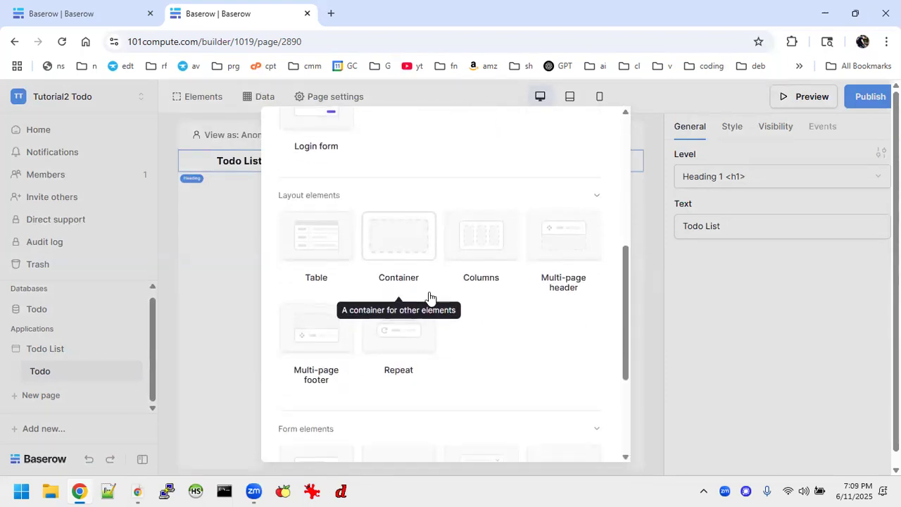
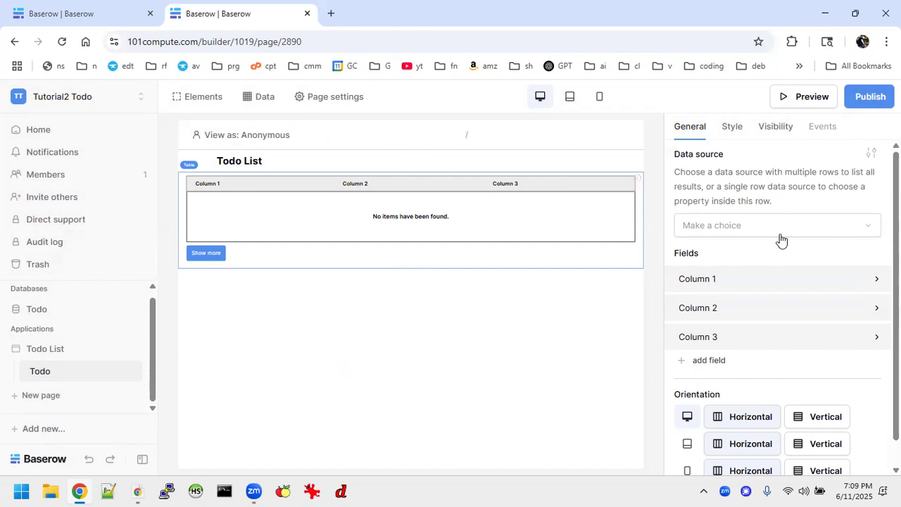
{"action": "left_click", "coordinate": [817, 223]}
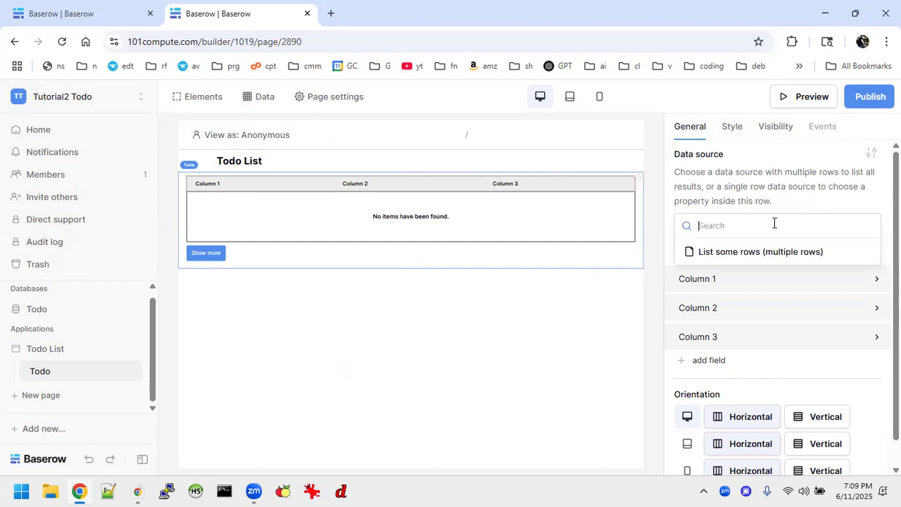
{"action": "left_click", "coordinate": [732, 253]}
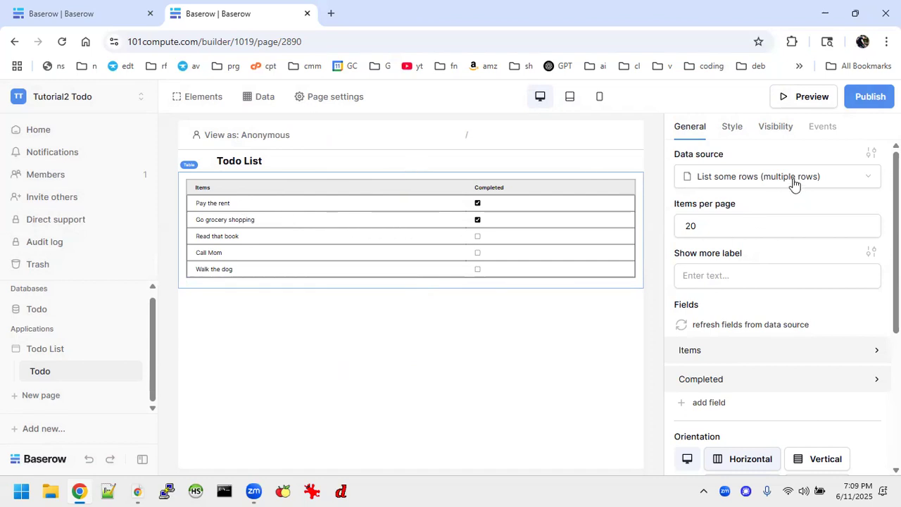
{"action": "scroll", "coordinate": [802, 266], "scroll_direction": "down", "scroll_amount": 2}
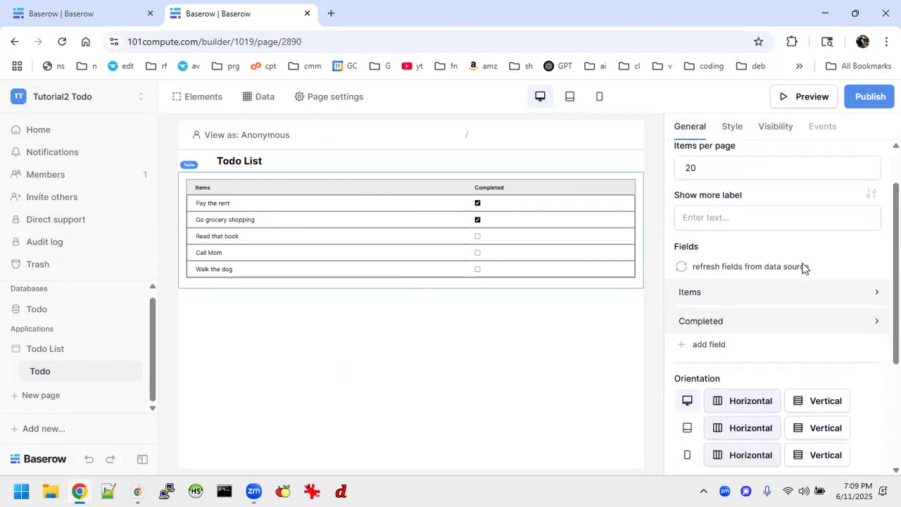
{"action": "scroll", "coordinate": [788, 254], "scroll_direction": "up", "scroll_amount": 1}
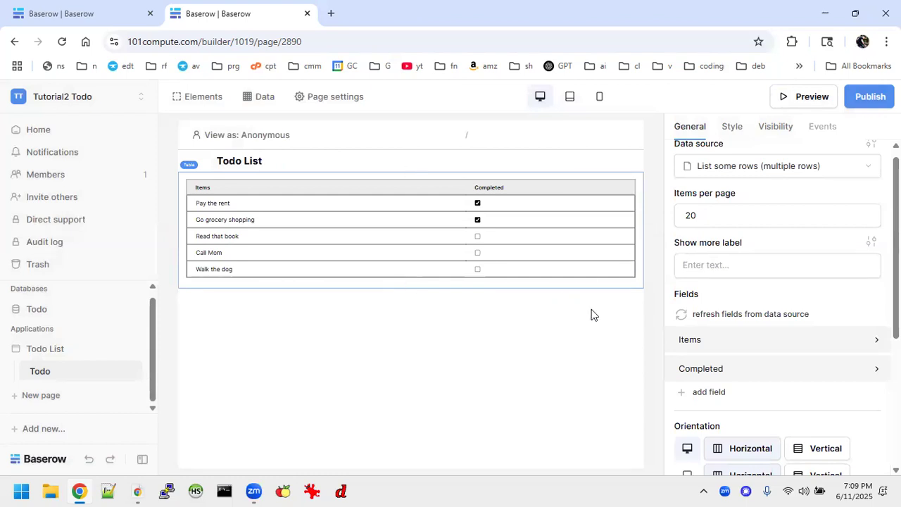
{"action": "left_click", "coordinate": [731, 268]}
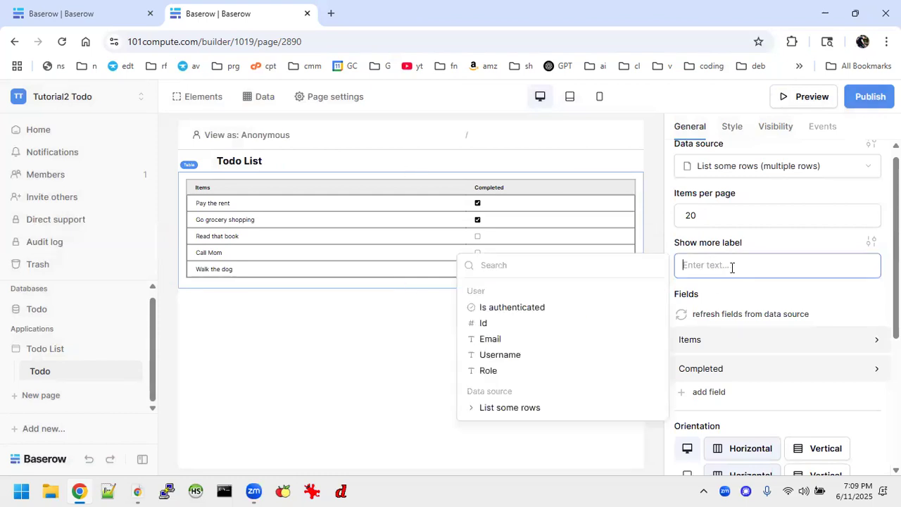
{"action": "left_click", "coordinate": [406, 364]}
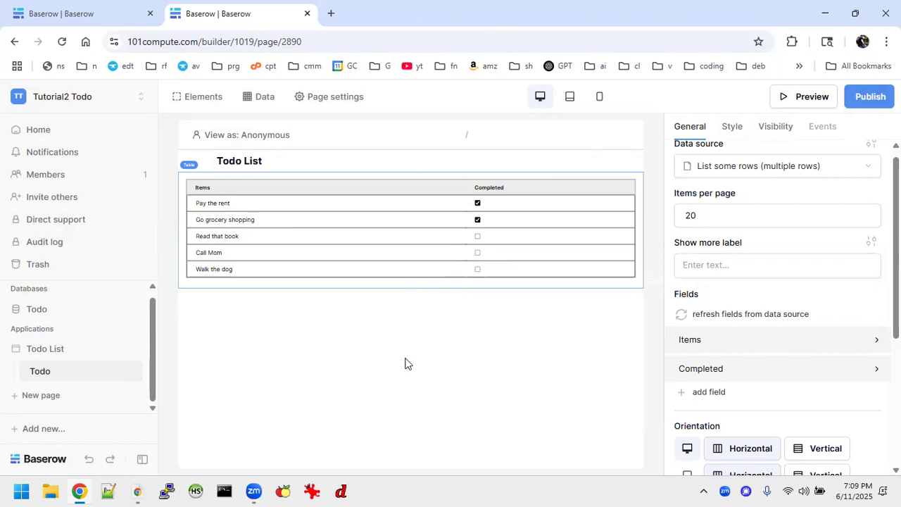
{"action": "scroll", "coordinate": [800, 292], "scroll_direction": "down", "scroll_amount": 2}
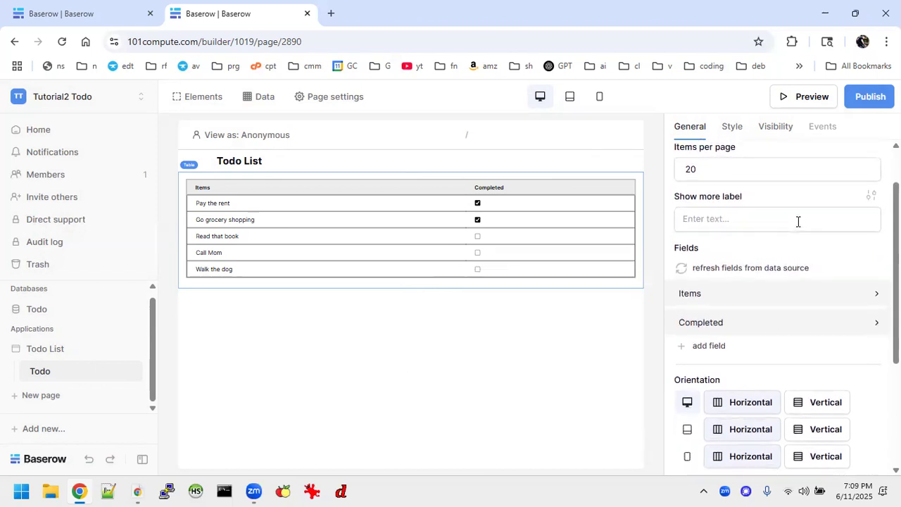
Rename the table element's Items field to "Item" and choose Text as its type
{"action": "left_click", "coordinate": [777, 272]}
{"action": "left_click", "coordinate": [705, 295]}
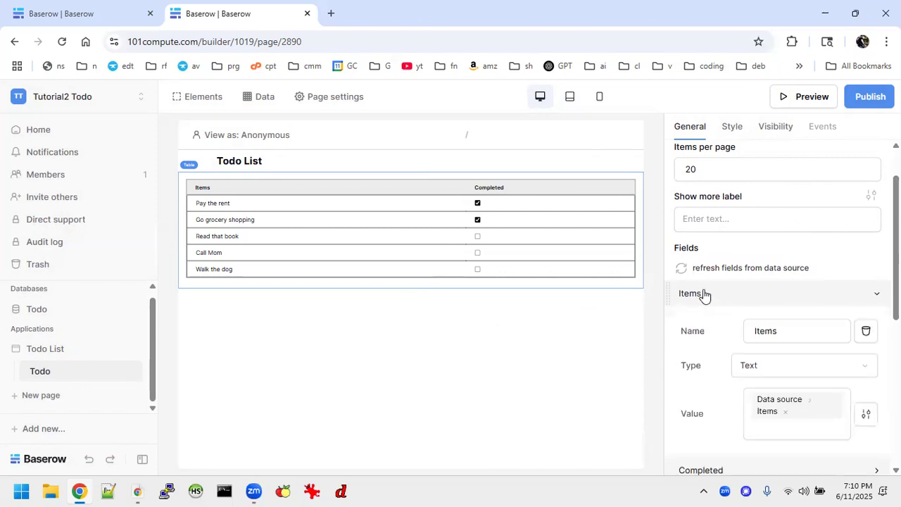
{"action": "scroll", "coordinate": [765, 330], "scroll_direction": "down", "scroll_amount": 1}
{"action": "double_click", "coordinate": [789, 284]}
{"action": "type", "text": "Ite"}
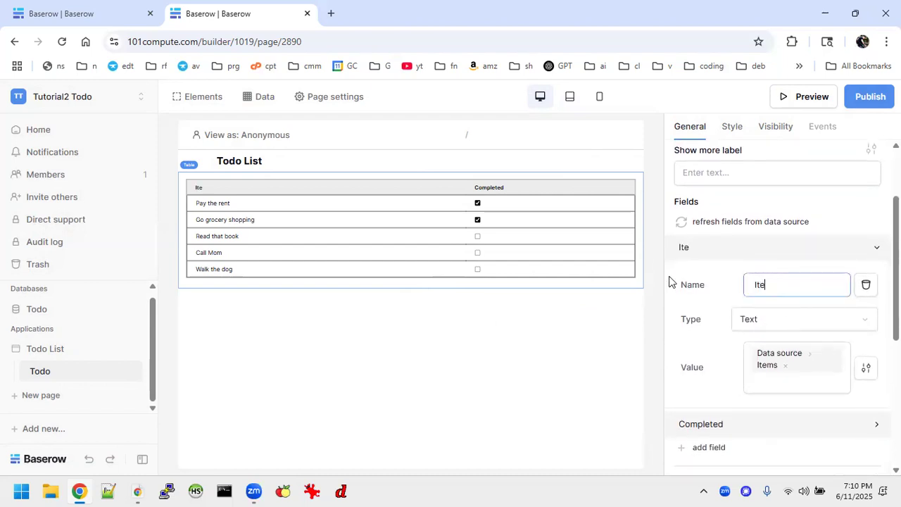
{"action": "type", "text": "m"}
{"action": "left_click", "coordinate": [777, 321]}
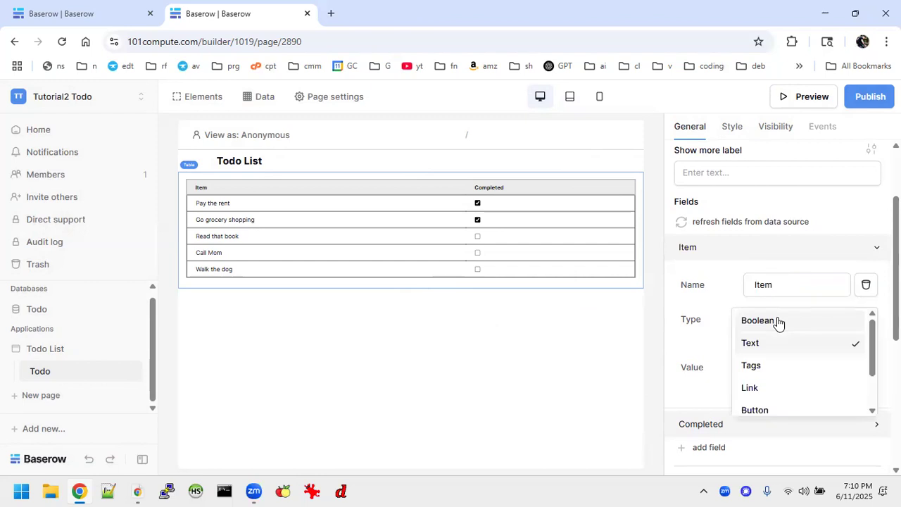
{"action": "left_click", "coordinate": [764, 343]}
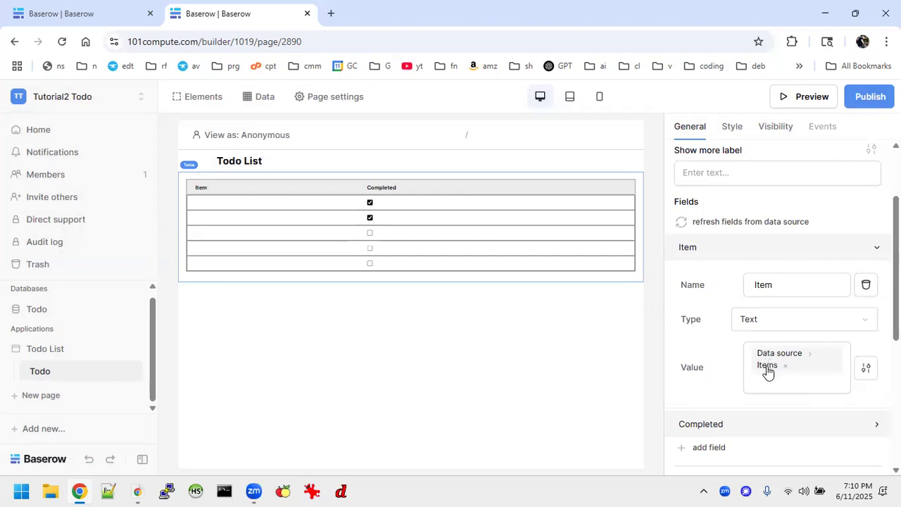
{"action": "scroll", "coordinate": [694, 370], "scroll_direction": "down", "scroll_amount": 2}
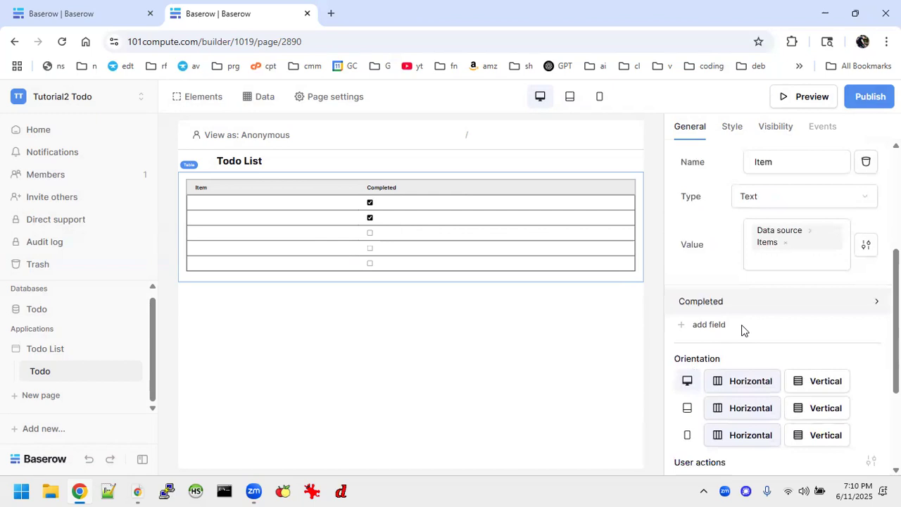
Expand the table's Completed field and examine its available types and value sources
{"action": "left_click", "coordinate": [738, 306]}
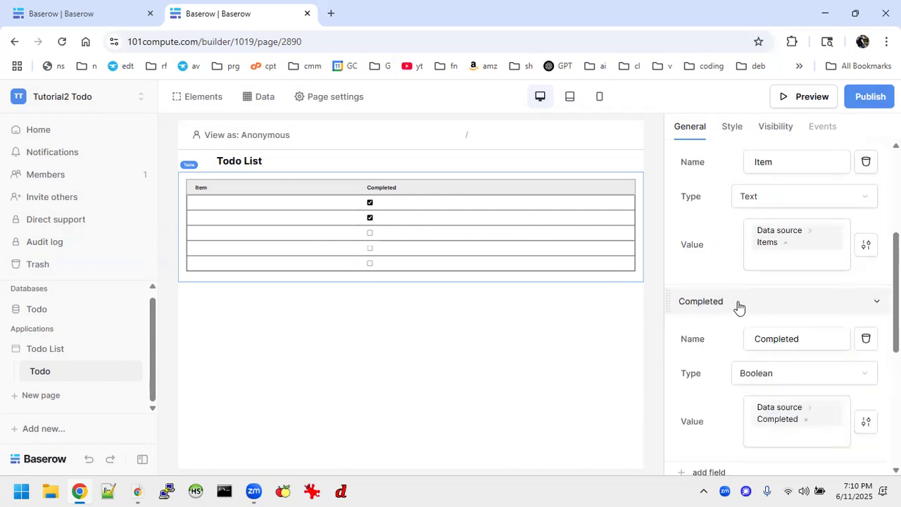
{"action": "scroll", "coordinate": [730, 338], "scroll_direction": "down", "scroll_amount": 2}
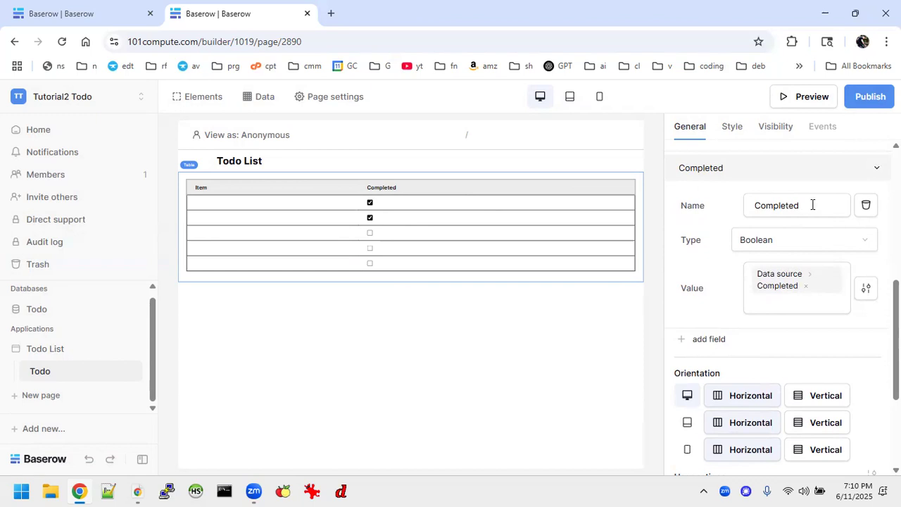
{"action": "left_click", "coordinate": [793, 239]}
{"action": "left_click", "coordinate": [794, 239]}
{"action": "left_click", "coordinate": [795, 297]}
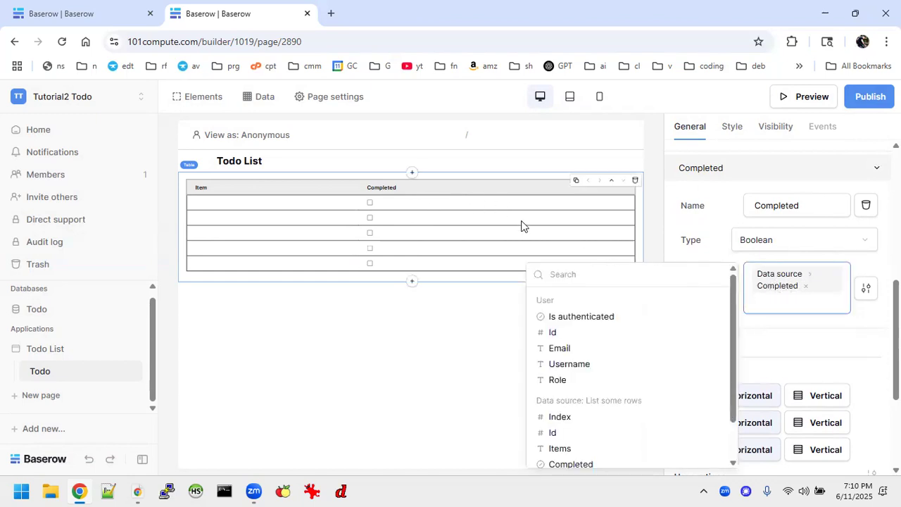
{"action": "left_click", "coordinate": [774, 335]}
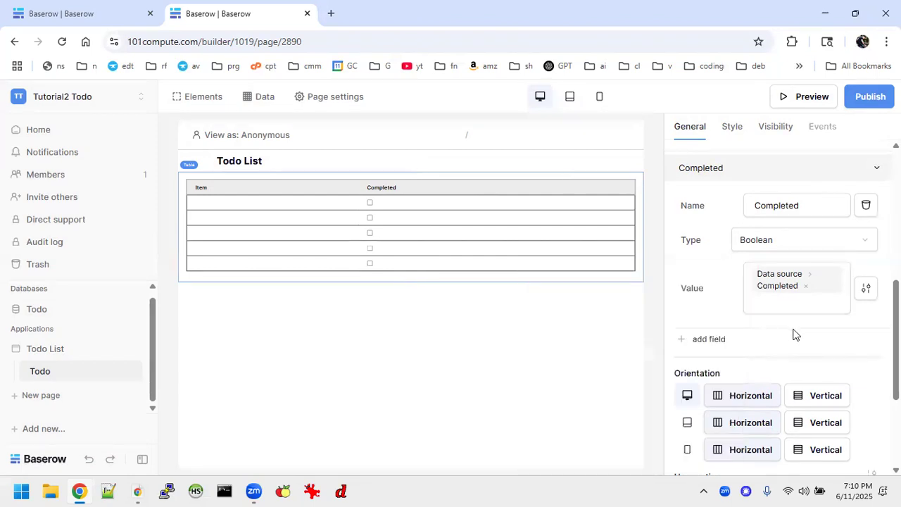
{"action": "left_click", "coordinate": [766, 296]}
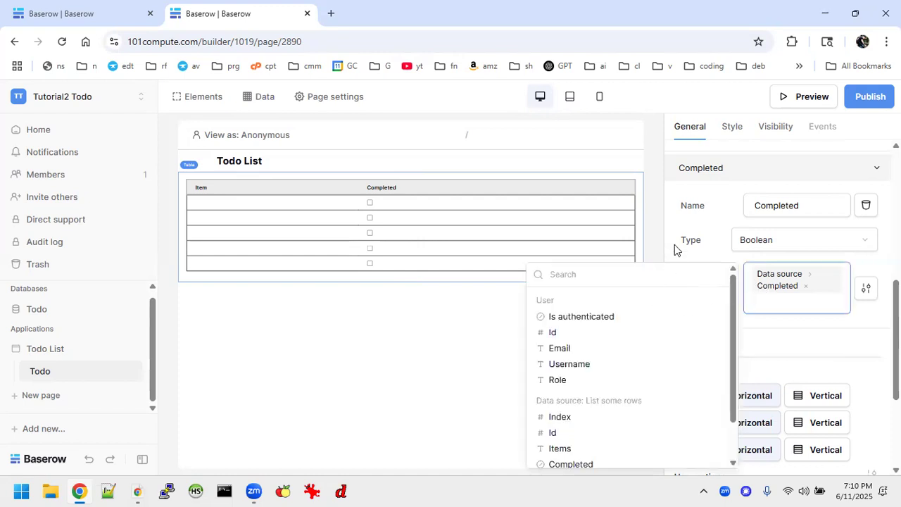
{"action": "scroll", "coordinate": [673, 237], "scroll_direction": "down", "scroll_amount": 2}
{"action": "scroll", "coordinate": [674, 236], "scroll_direction": "down", "scroll_amount": 1}
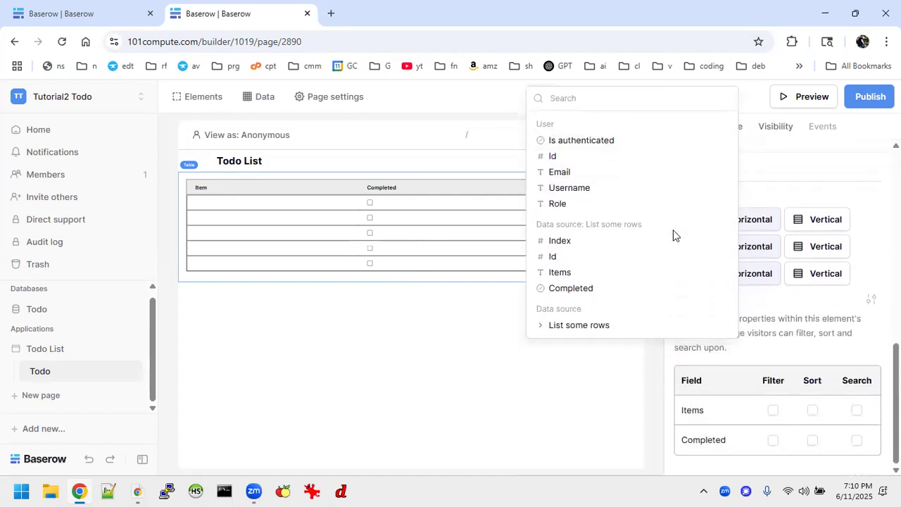
{"action": "left_click", "coordinate": [768, 172]}
{"action": "scroll", "coordinate": [768, 172], "scroll_direction": "up", "scroll_amount": 2}
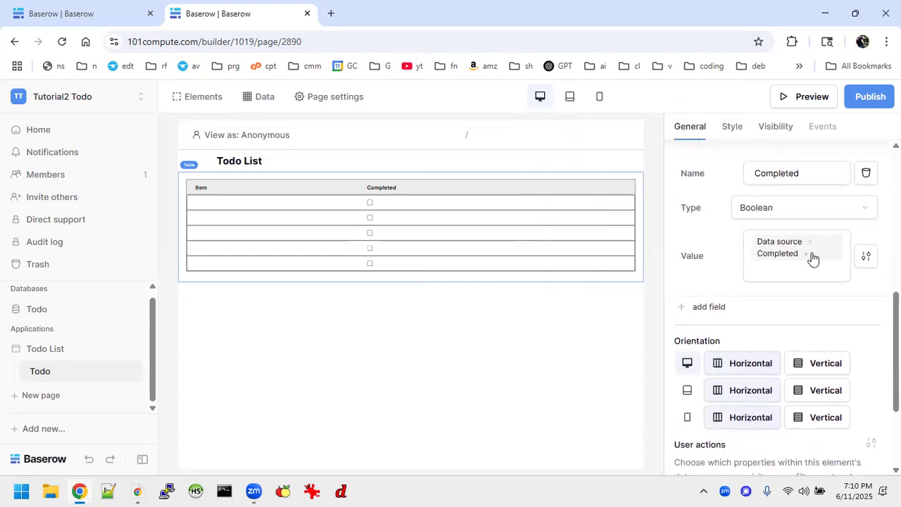
Replace the Completed field's data source value with the placeholder text "osidjfoisjgf"
{"action": "left_click", "coordinate": [805, 258]}
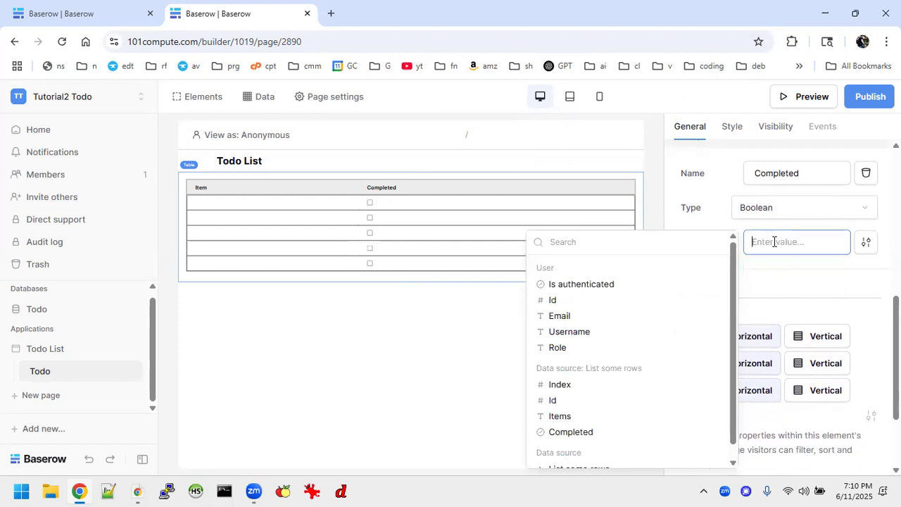
{"action": "type", "text": "osidjfsisjgf"}
{"action": "key", "text": "Return"}
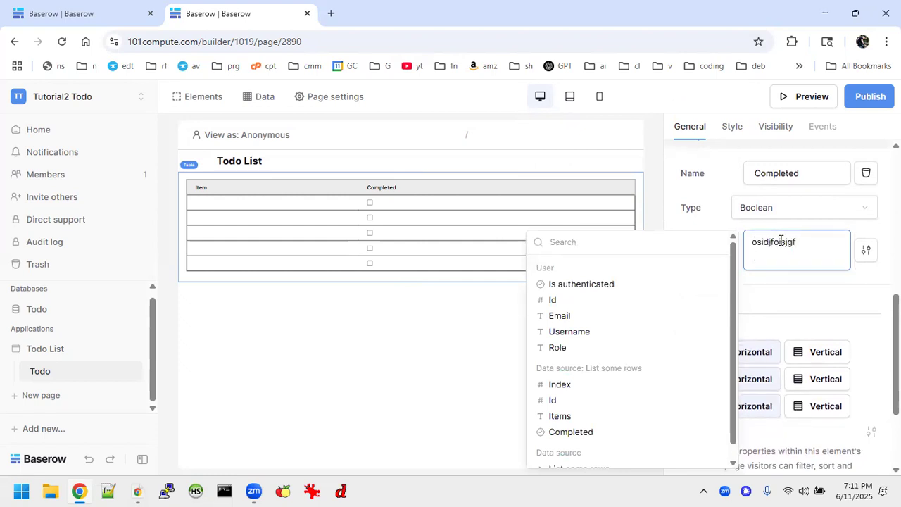
{"action": "key", "text": "BackSpace"}
{"action": "left_click", "coordinate": [816, 275]}
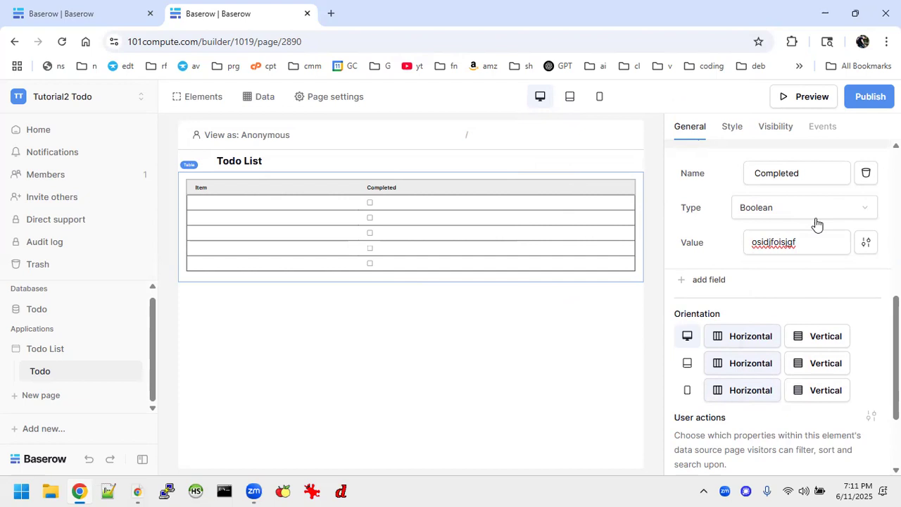
Clear the placeholder text from the Completed field's value and enter "True" instead
{"action": "left_click", "coordinate": [798, 242]}
{"action": "key", "text": "BackSpace"}
{"action": "key", "text": "BackSpace"}
{"action": "key", "text": "BackSpace"}
{"action": "key", "text": "BackSpace"}
{"action": "key", "text": "BackSpace"}
{"action": "key", "text": "BackSpace"}
{"action": "key", "text": "BackSpace"}
{"action": "key", "text": "BackSpace"}
{"action": "key", "text": "BackSpace"}
{"action": "key", "text": "BackSpace"}
{"action": "key", "text": "BackSpace"}
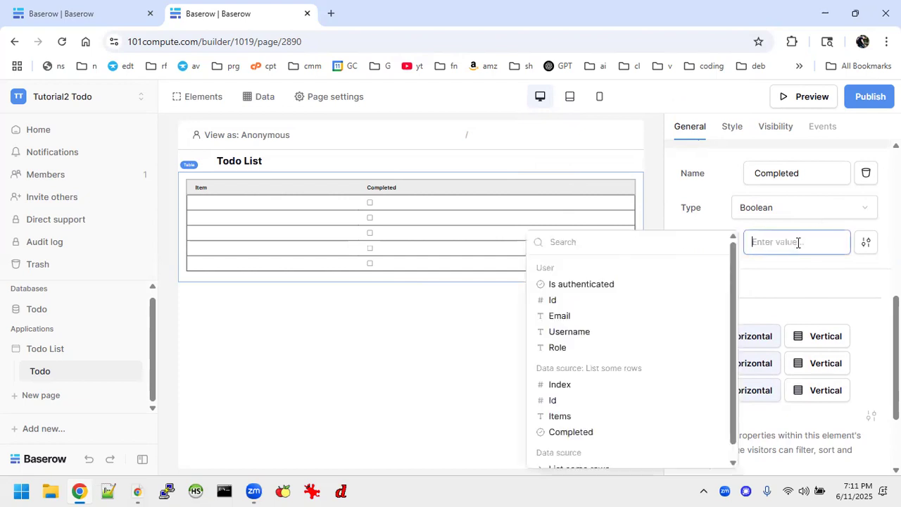
{"action": "type", "text": "True"}
Clear the typed value and bind the Completed field's value to Completed from the List some rows data source
{"action": "key", "text": "BackSpace"}
{"action": "key", "text": "BackSpace"}
{"action": "key", "text": "BackSpace"}
{"action": "key", "text": "BackSpace"}
{"action": "scroll", "coordinate": [679, 307], "scroll_direction": "down", "scroll_amount": 1}
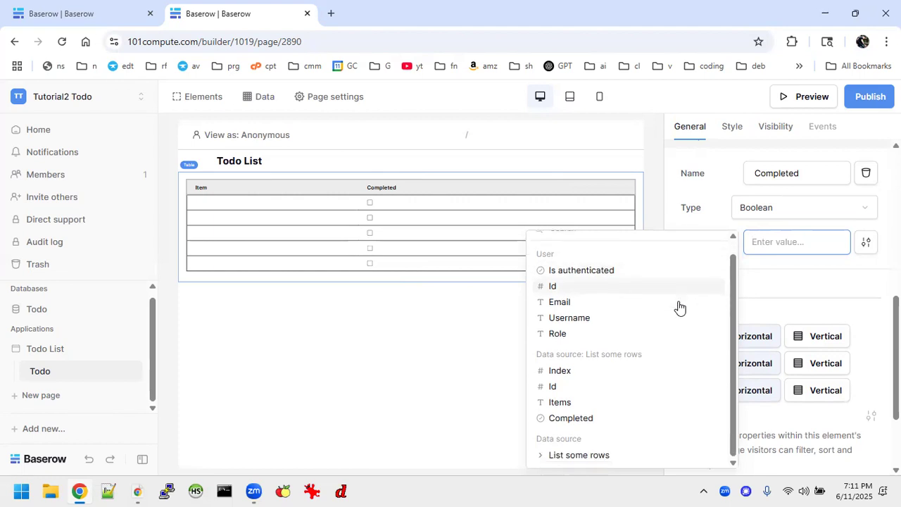
{"action": "left_click", "coordinate": [557, 420]}
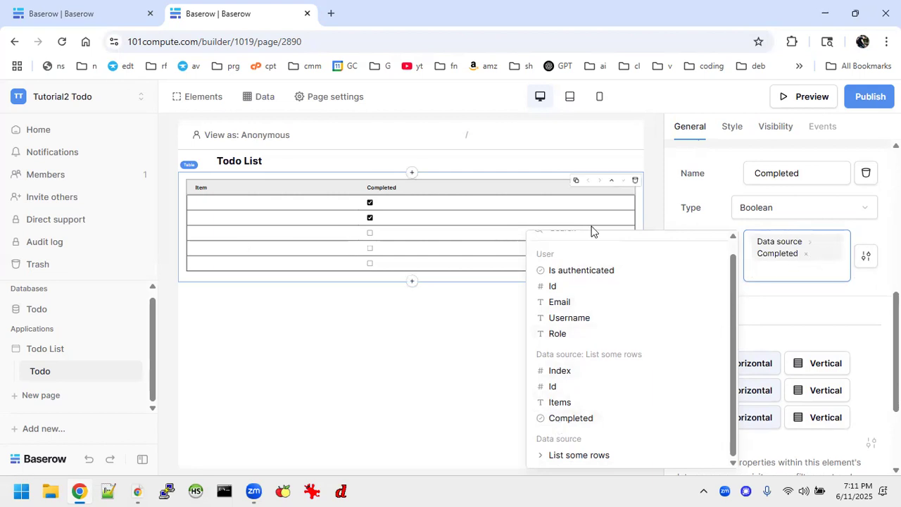
Replace the Item field's data source value with the placeholder text "zdfsvzdsfvzsvzdsfv"
{"action": "scroll", "coordinate": [729, 195], "scroll_direction": "up", "scroll_amount": 3}
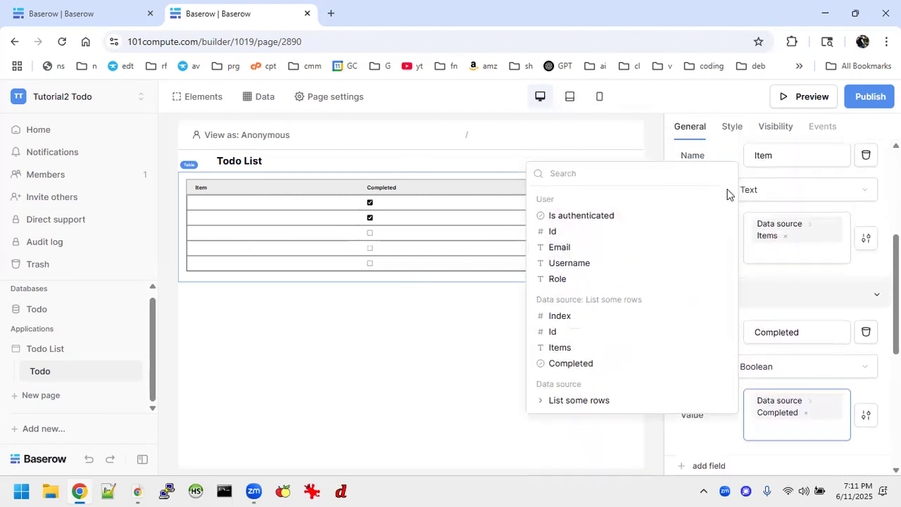
{"action": "left_click", "coordinate": [786, 233]}
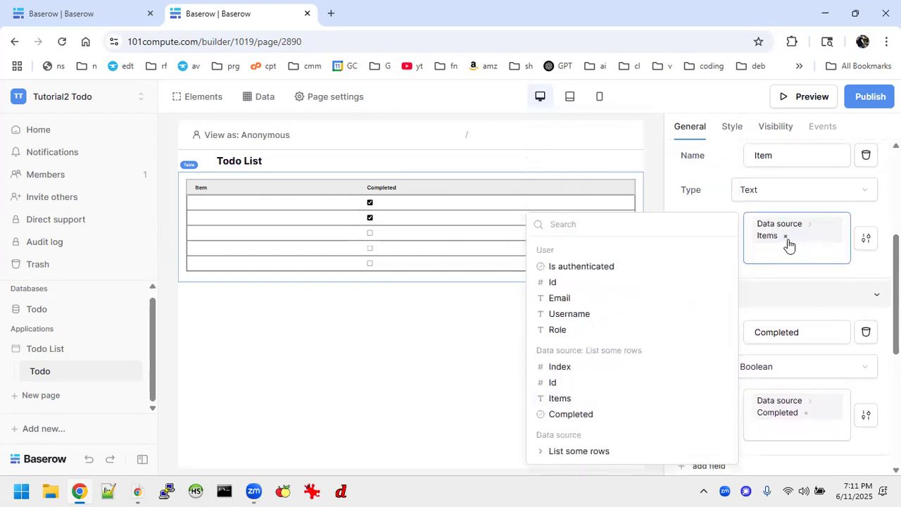
{"action": "key", "text": "BackSpace"}
{"action": "type", "text": "zdfsvzdsfvzsvzdsfv"}
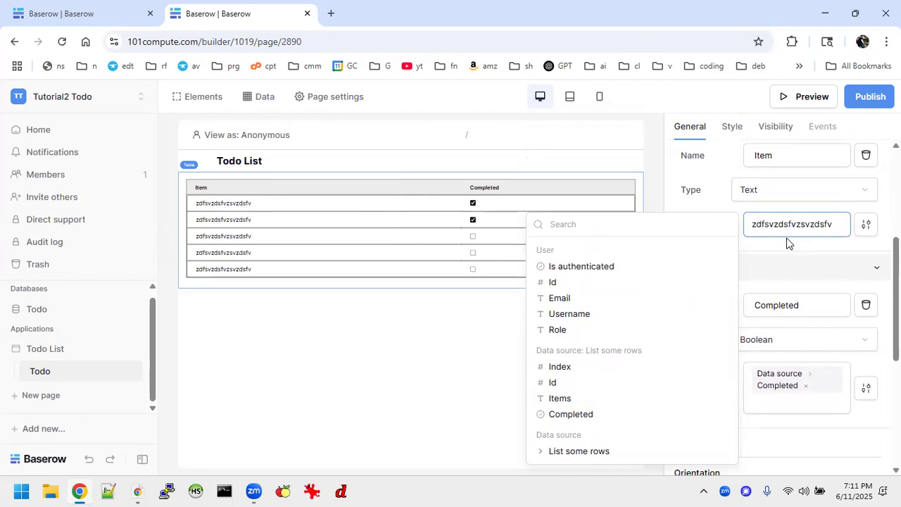
Clear the placeholder text and bind the Item field's value to Items from the List some rows data source
{"action": "key", "text": "BackSpace"}
{"action": "key", "text": "BackSpace"}
{"action": "key", "text": "BackSpace"}
{"action": "key", "text": "BackSpace"}
{"action": "key", "text": "BackSpace"}
{"action": "key", "text": "BackSpace"}
{"action": "key", "text": "BackSpace"}
{"action": "key", "text": "BackSpace"}
{"action": "key", "text": "BackSpace"}
{"action": "key", "text": "BackSpace"}
{"action": "key", "text": "BackSpace"}
{"action": "key", "text": "BackSpace"}
{"action": "key", "text": "BackSpace"}
{"action": "key", "text": "BackSpace"}
{"action": "key", "text": "BackSpace"}
{"action": "key", "text": "BackSpace"}
{"action": "key", "text": "BackSpace"}
{"action": "key", "text": "BackSpace"}
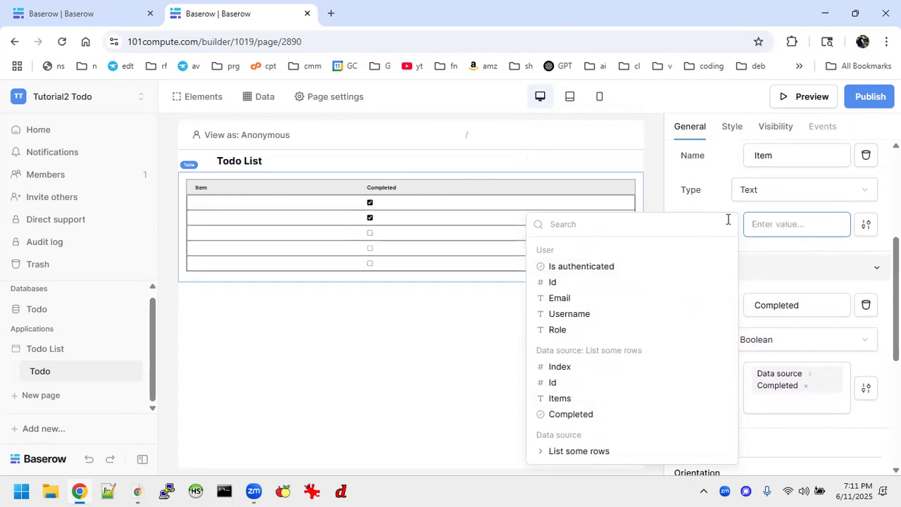
{"action": "left_click", "coordinate": [559, 397]}
{"action": "left_click", "coordinate": [275, 327]}
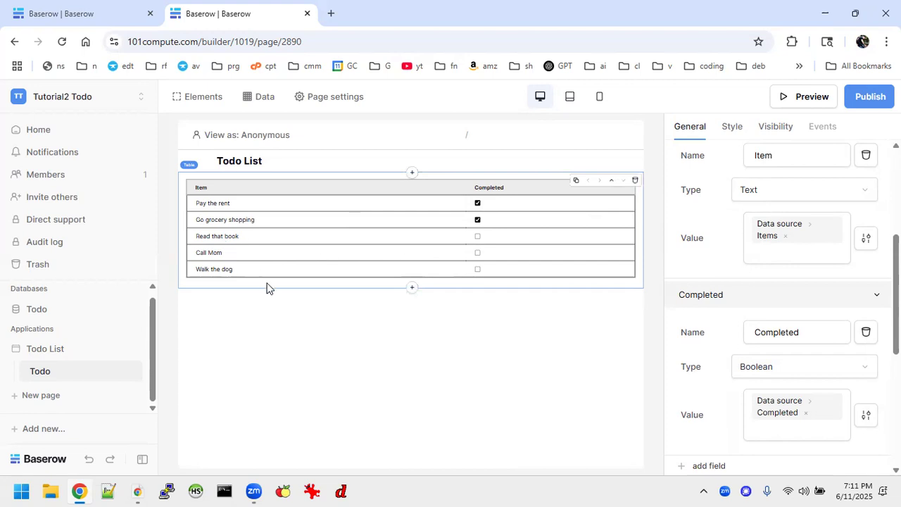
{"action": "left_click", "coordinate": [413, 290]}
{"action": "scroll", "coordinate": [470, 279], "scroll_direction": "down", "scroll_amount": 2}
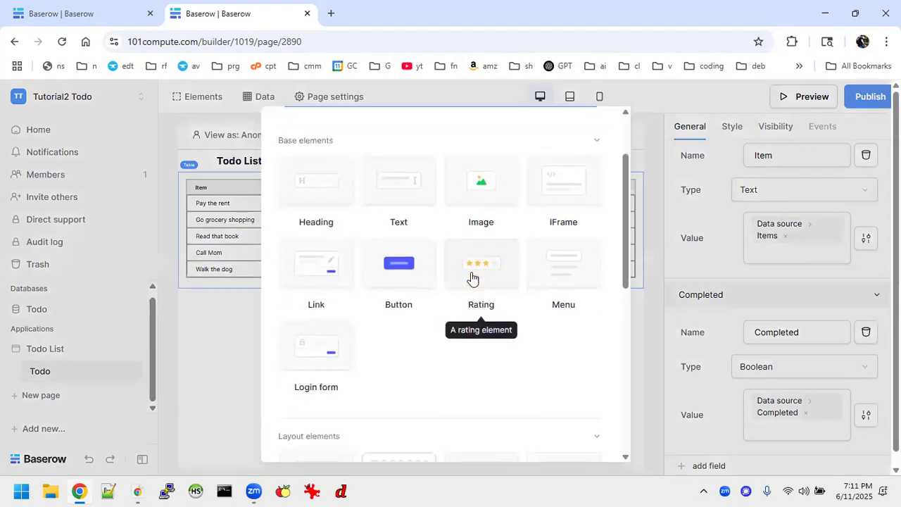
{"action": "scroll", "coordinate": [471, 279], "scroll_direction": "down", "scroll_amount": 2}
{"action": "scroll", "coordinate": [471, 272], "scroll_direction": "up", "scroll_amount": 3}
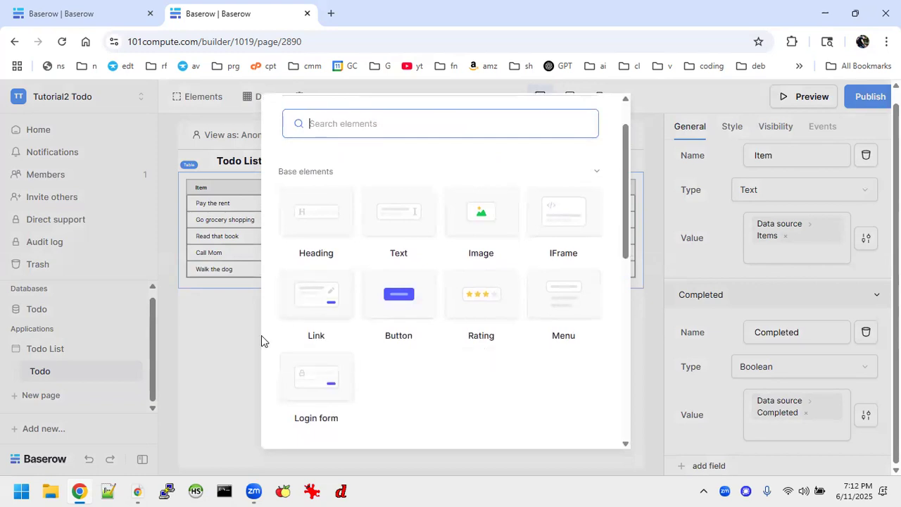
{"action": "left_click", "coordinate": [237, 360]}
Set the table's orientation to Vertical for desktop, tablet and phone
{"action": "scroll", "coordinate": [859, 380], "scroll_direction": "down", "scroll_amount": 3}
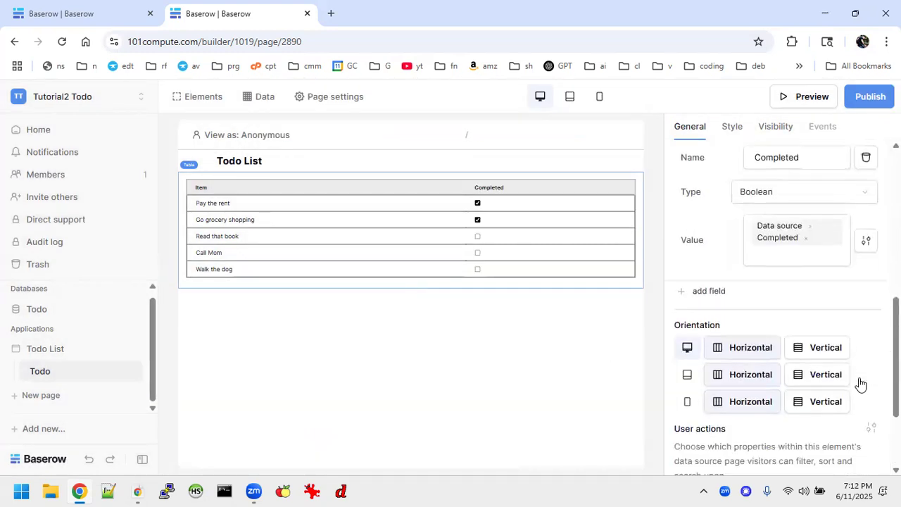
{"action": "scroll", "coordinate": [858, 383], "scroll_direction": "down", "scroll_amount": 4}
{"action": "left_click", "coordinate": [803, 221]}
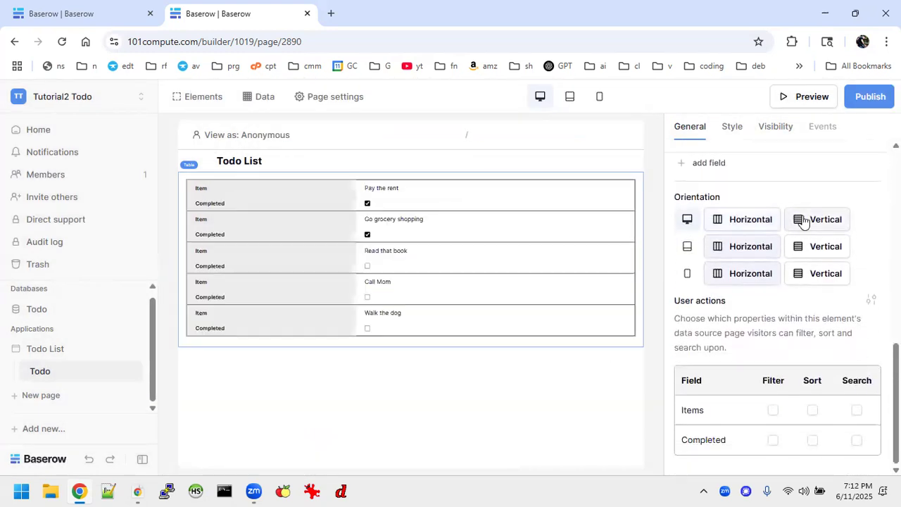
{"action": "left_click", "coordinate": [819, 250]}
{"action": "left_click", "coordinate": [826, 275]}
Set the table's orientation back to Horizontal for desktop, tablet and phone
{"action": "left_click", "coordinate": [744, 230]}
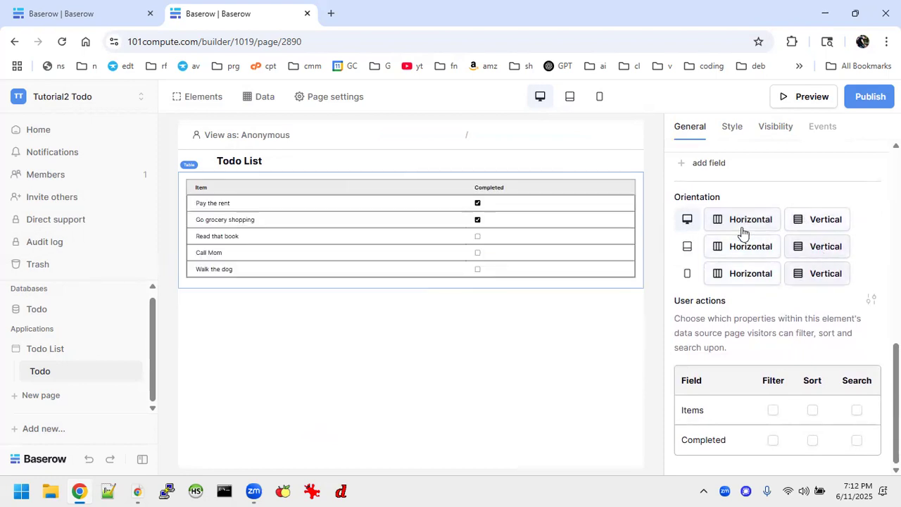
{"action": "left_click", "coordinate": [744, 248]}
{"action": "left_click", "coordinate": [749, 275]}
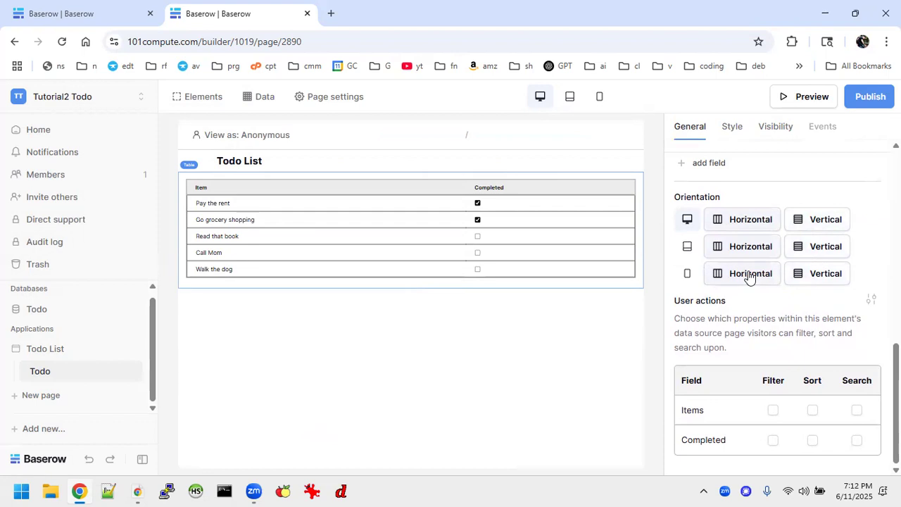
Add a Repeat element below the table and delete it again
{"action": "left_click", "coordinate": [412, 289]}
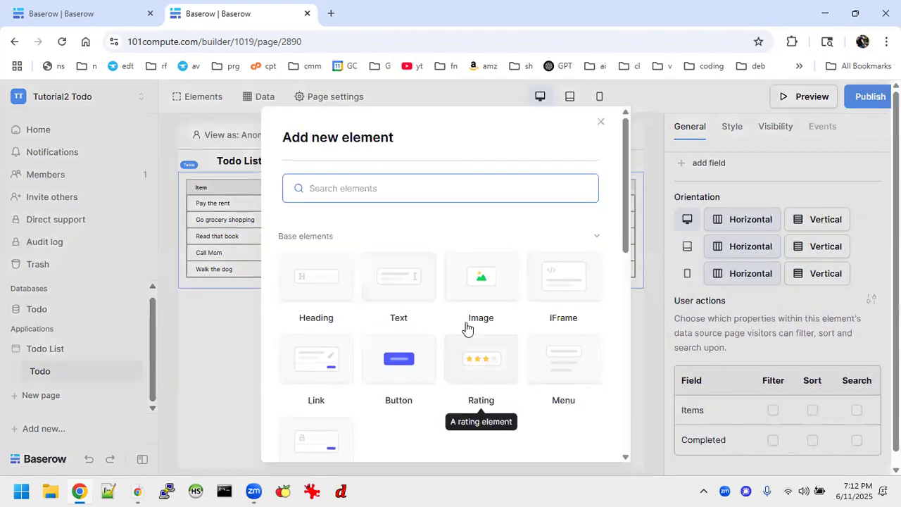
{"action": "scroll", "coordinate": [466, 328], "scroll_direction": "down", "scroll_amount": 3}
{"action": "scroll", "coordinate": [466, 328], "scroll_direction": "down", "scroll_amount": 4}
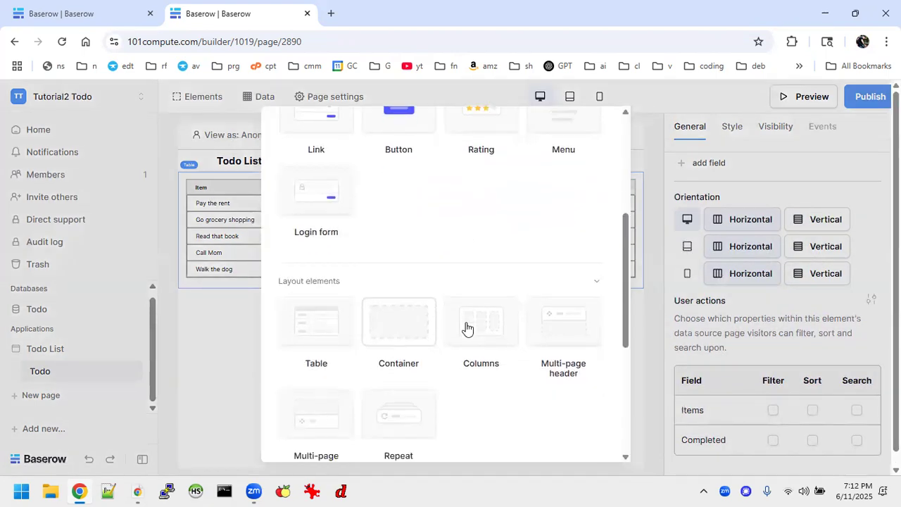
{"action": "left_click", "coordinate": [393, 300]}
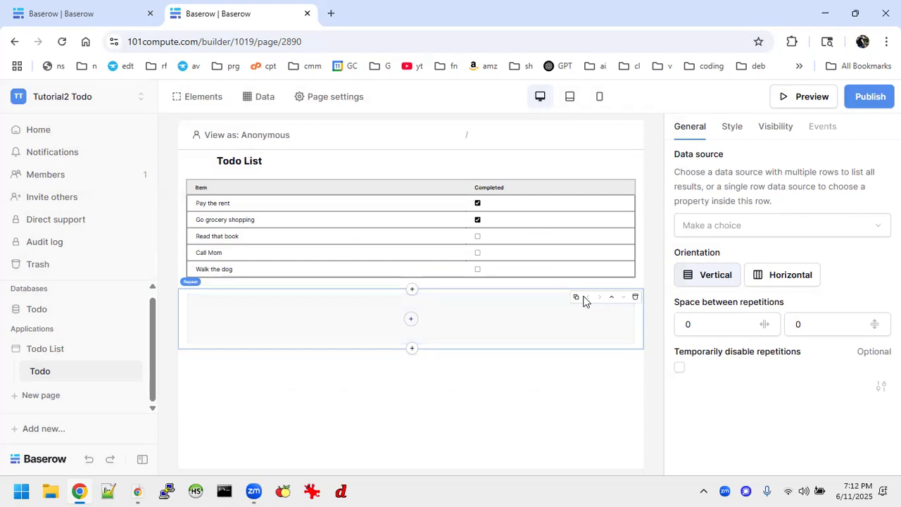
{"action": "left_click", "coordinate": [634, 297]}
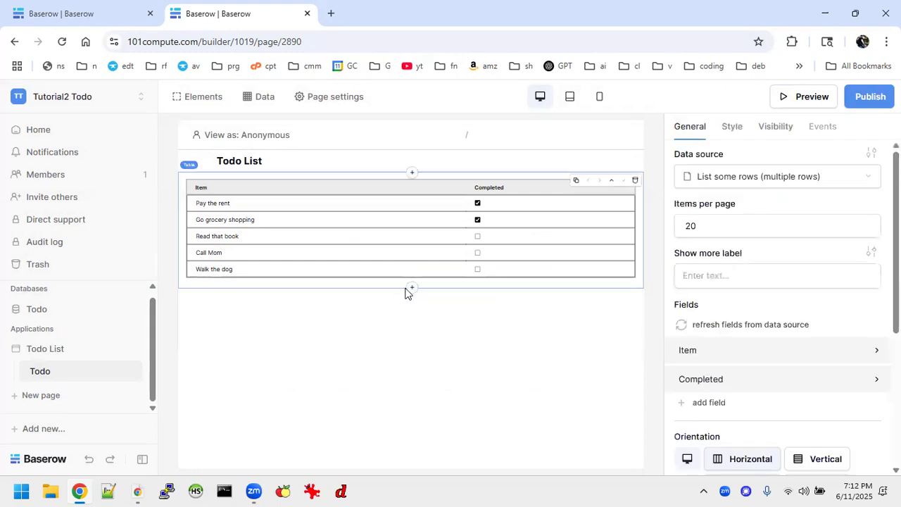
Add a Repeat element between the Todo List heading and the table, and connect it to the List some rows data source
{"action": "left_click", "coordinate": [410, 168]}
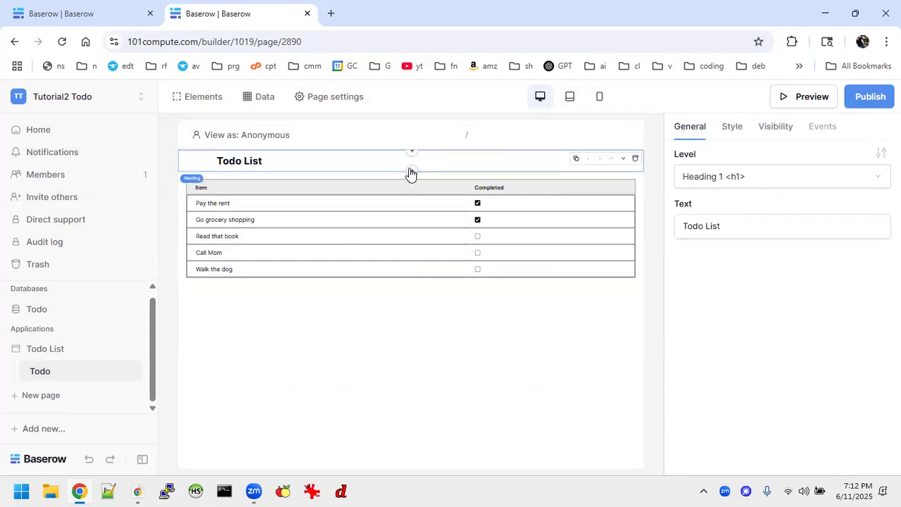
{"action": "left_click", "coordinate": [412, 170]}
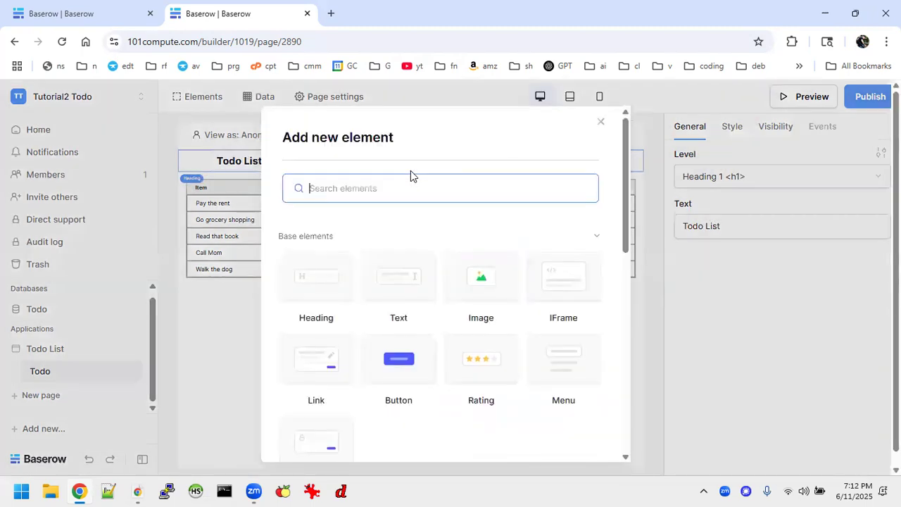
{"action": "scroll", "coordinate": [446, 331], "scroll_direction": "down", "scroll_amount": 6}
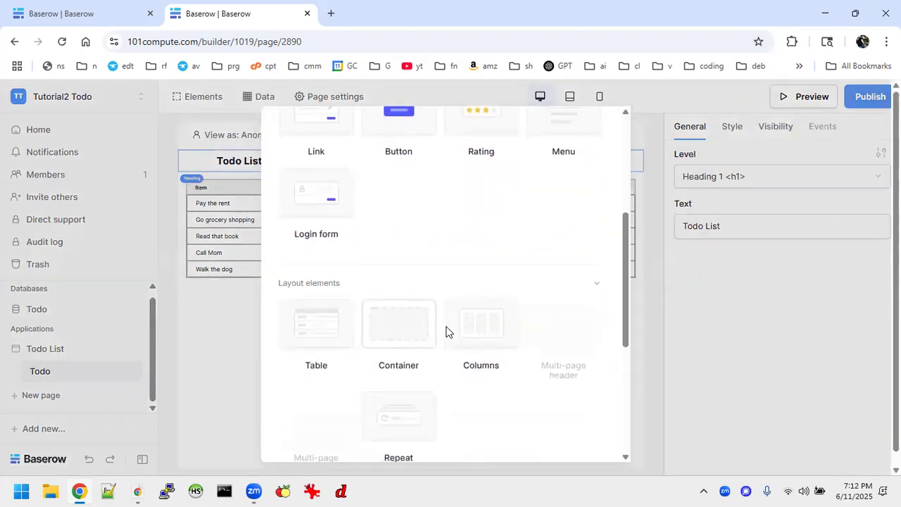
{"action": "scroll", "coordinate": [445, 331], "scroll_direction": "down", "scroll_amount": 2}
{"action": "left_click", "coordinate": [398, 173]}
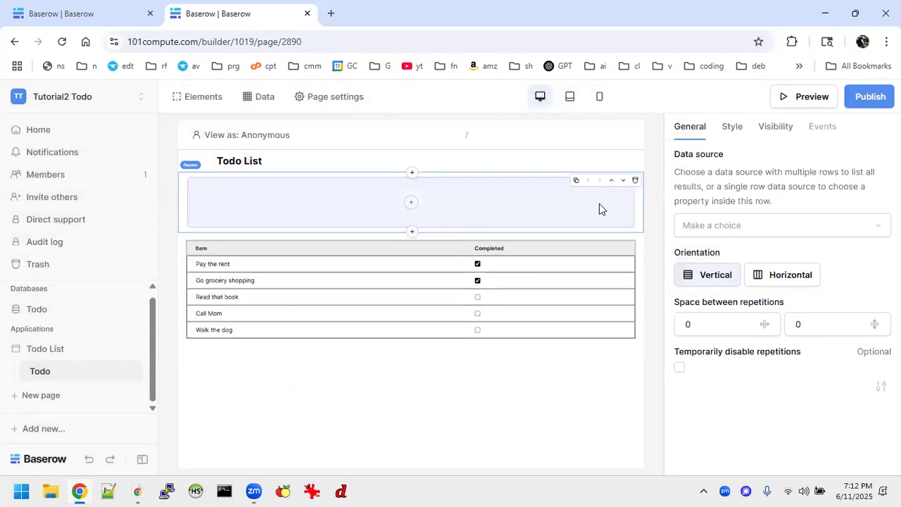
{"action": "left_click", "coordinate": [731, 225]}
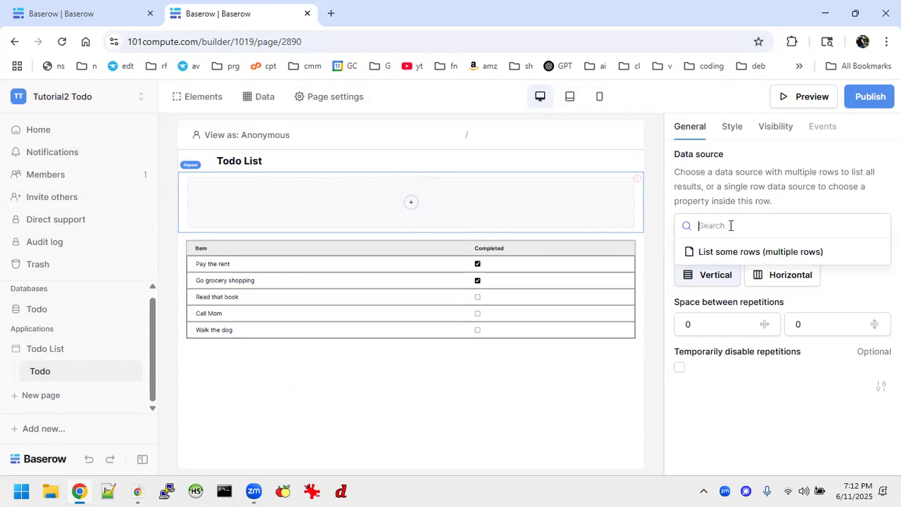
{"action": "left_click", "coordinate": [744, 252]}
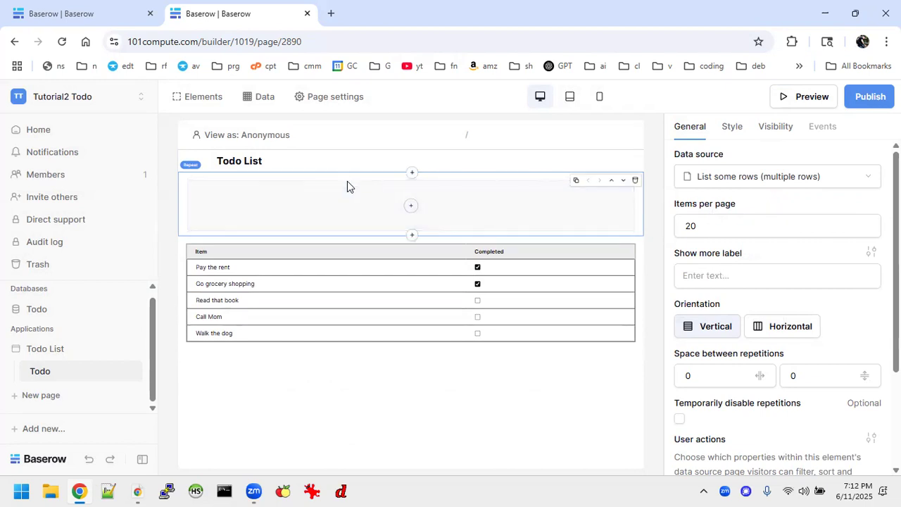
Add a Text element inside the Repeat element and give it the placeholder text "askofvjsifjdsigf"
{"action": "left_click", "coordinate": [412, 207]}
{"action": "left_click", "coordinate": [396, 280]}
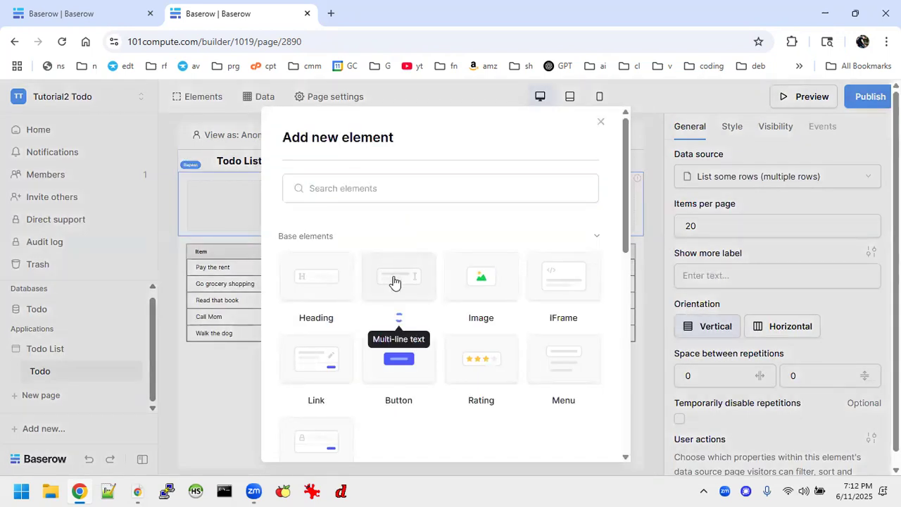
{"action": "left_click", "coordinate": [712, 224]}
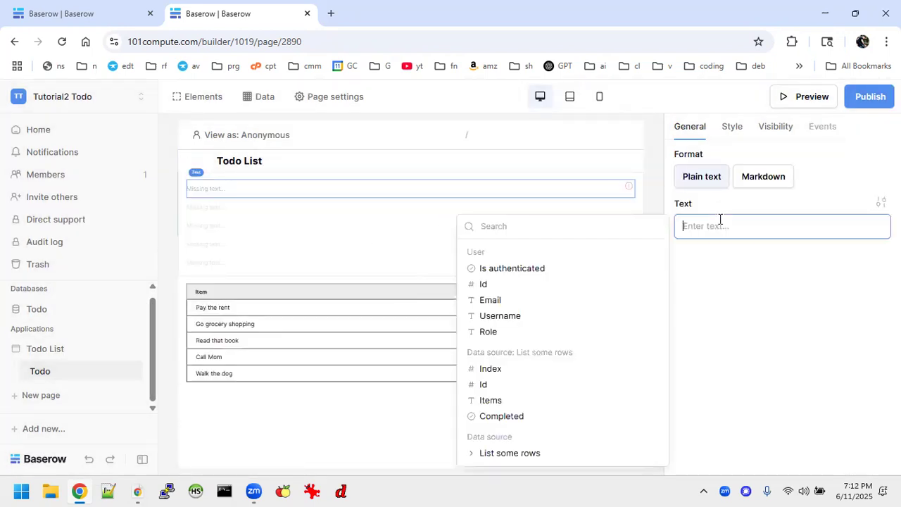
{"action": "type", "text": "askofvjsifjdsigf"}
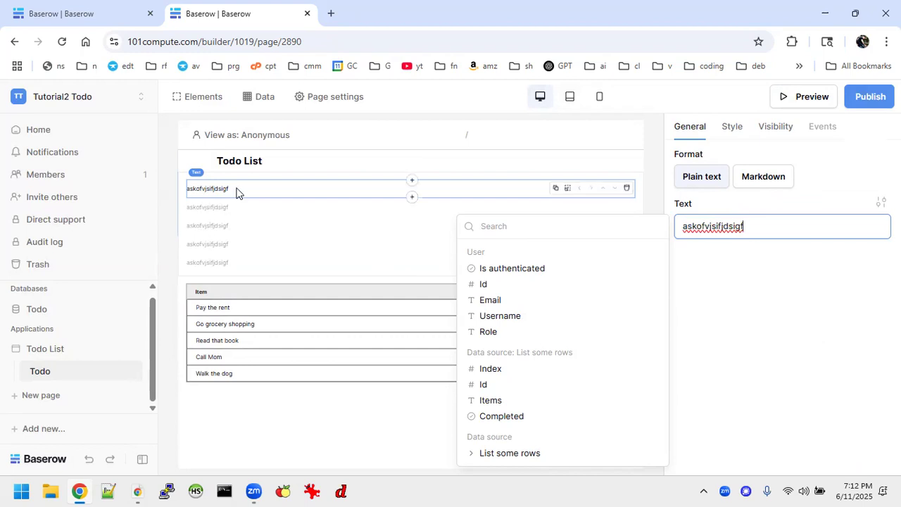
Replace the placeholder text with "Todo item:" followed by the Items field of the List some rows data source
{"action": "key", "text": "BackSpace"}
{"action": "key", "text": "BackSpace"}
{"action": "key", "text": "BackSpace"}
{"action": "key", "text": "BackSpace"}
{"action": "key", "text": "BackSpace"}
{"action": "key", "text": "BackSpace"}
{"action": "key", "text": "BackSpace"}
{"action": "key", "text": "BackSpace"}
{"action": "key", "text": "BackSpace"}
{"action": "key", "text": "BackSpace"}
{"action": "key", "text": "BackSpace"}
{"action": "key", "text": "BackSpace"}
{"action": "key", "text": "BackSpace"}
{"action": "key", "text": "BackSpace"}
{"action": "key", "text": "BackSpace"}
{"action": "key", "text": "BackSpace"}
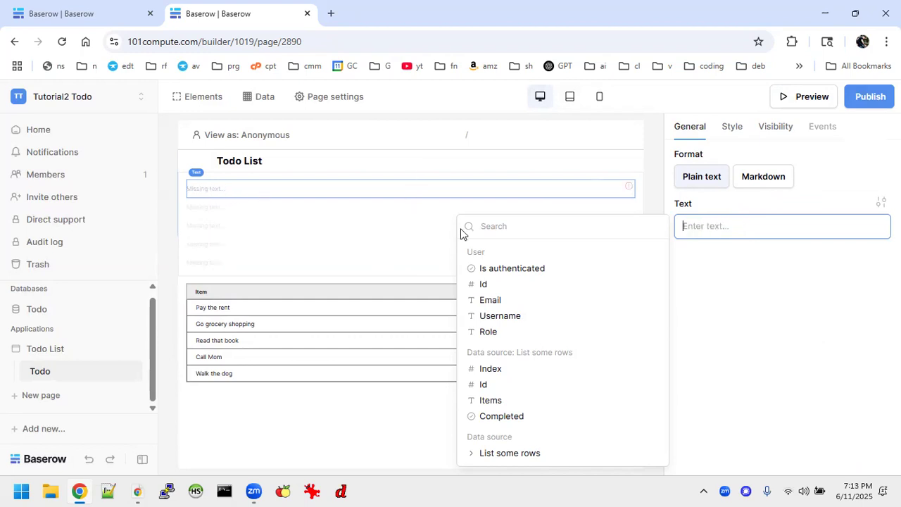
{"action": "type", "text": "T"}
{"action": "type", "text": "odo item:"}
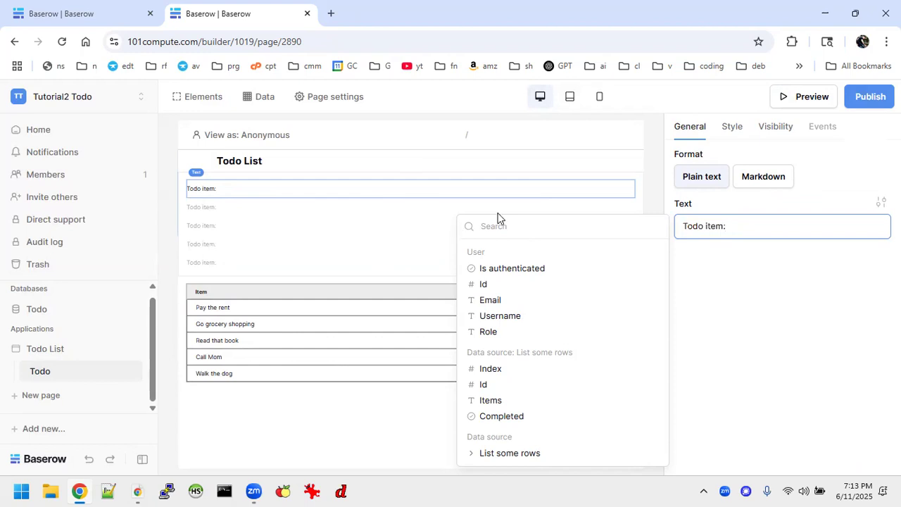
{"action": "left_click", "coordinate": [507, 401]}
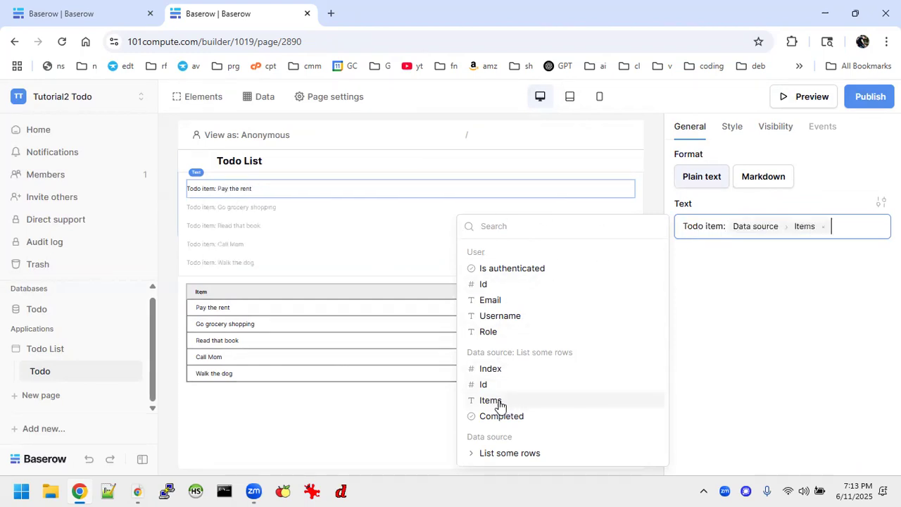
{"action": "left_click", "coordinate": [200, 211]}
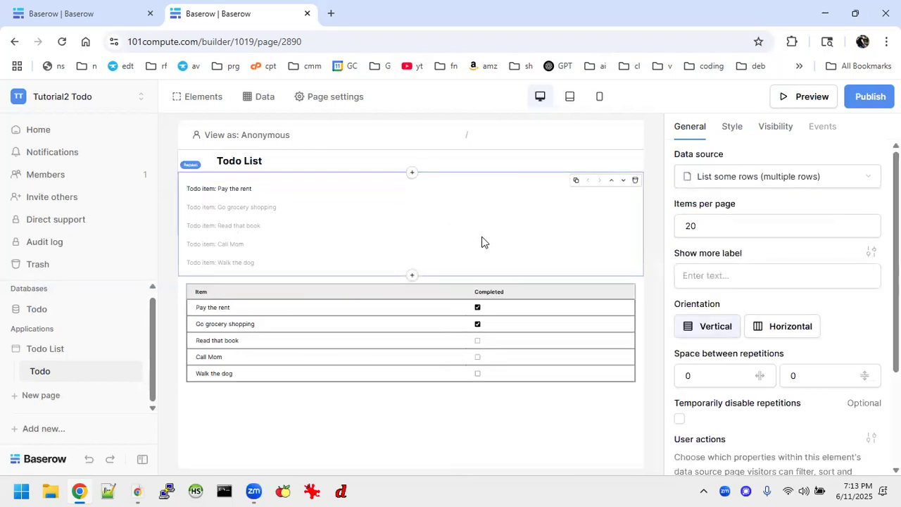
Set the todo item text's format to Markdown, and try a ## heading prefix and remove it again
{"action": "left_click", "coordinate": [381, 188]}
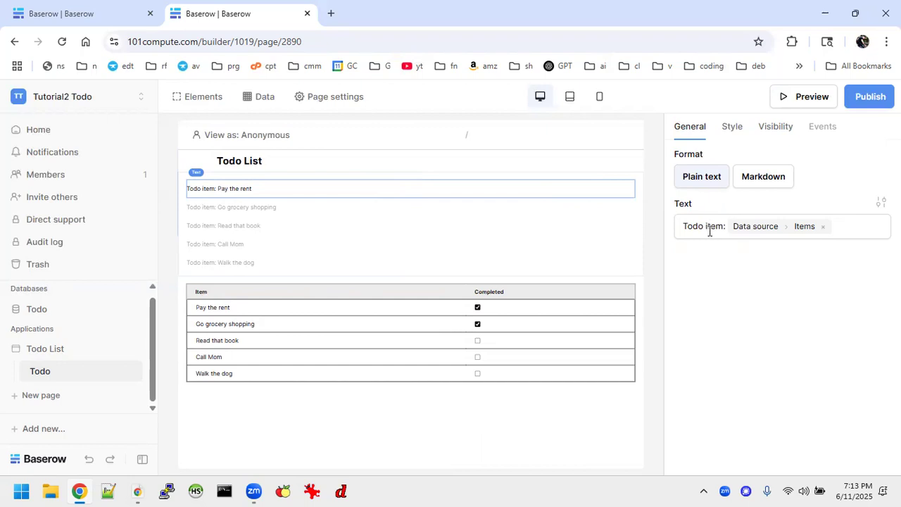
{"action": "left_click", "coordinate": [758, 177]}
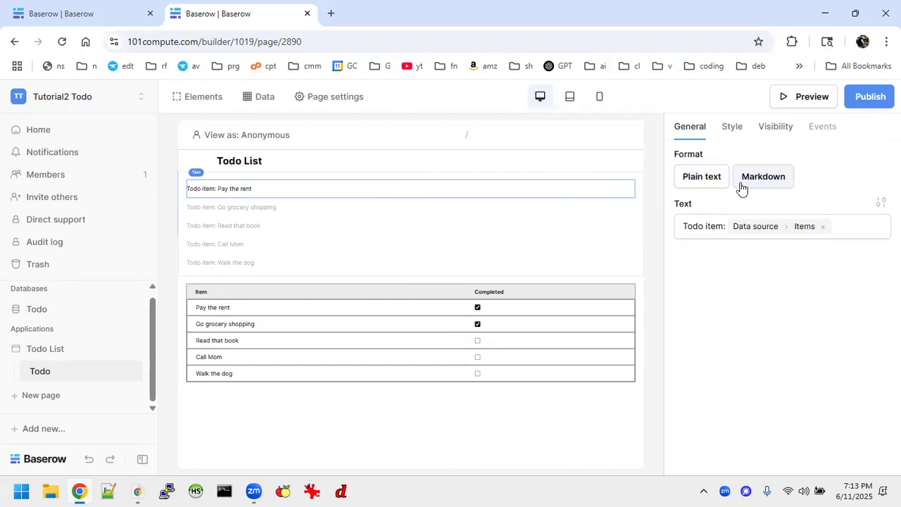
{"action": "left_click", "coordinate": [684, 225]}
{"action": "type", "text": "##"}
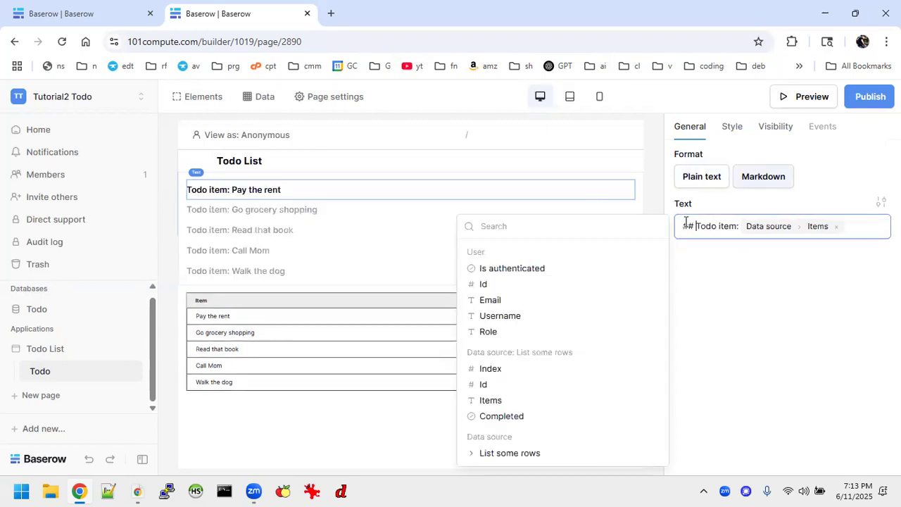
{"action": "key", "text": "BackSpace"}
{"action": "key", "text": "BackSpace"}
{"action": "key", "text": "BackSpace"}
{"action": "left_click", "coordinate": [740, 290]}
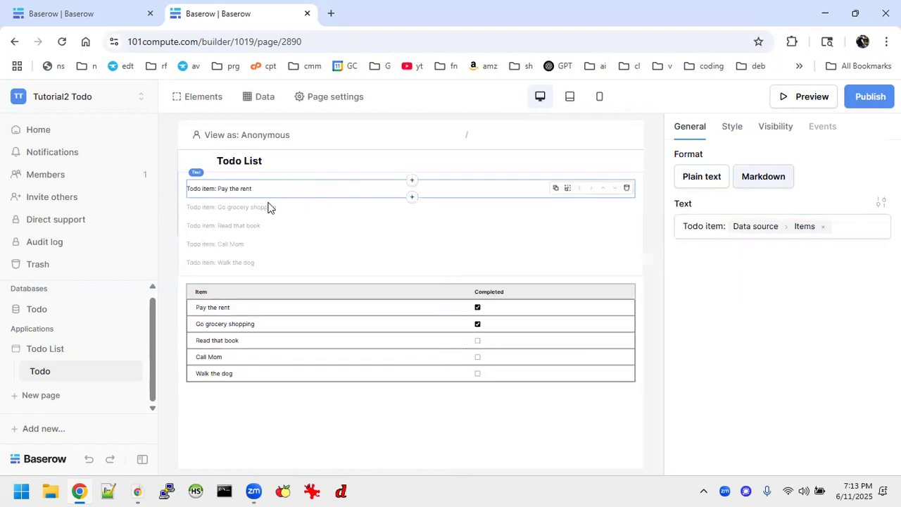
Add a Checkbox element below the todo item text inside the Repeat, with the data source's Completed field as default value
{"action": "left_click", "coordinate": [411, 198]}
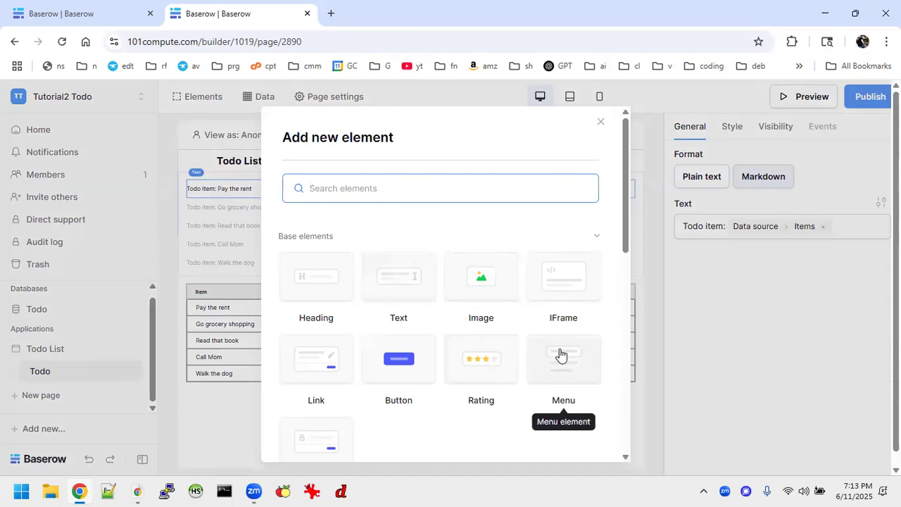
{"action": "scroll", "coordinate": [550, 352], "scroll_direction": "down", "scroll_amount": 1}
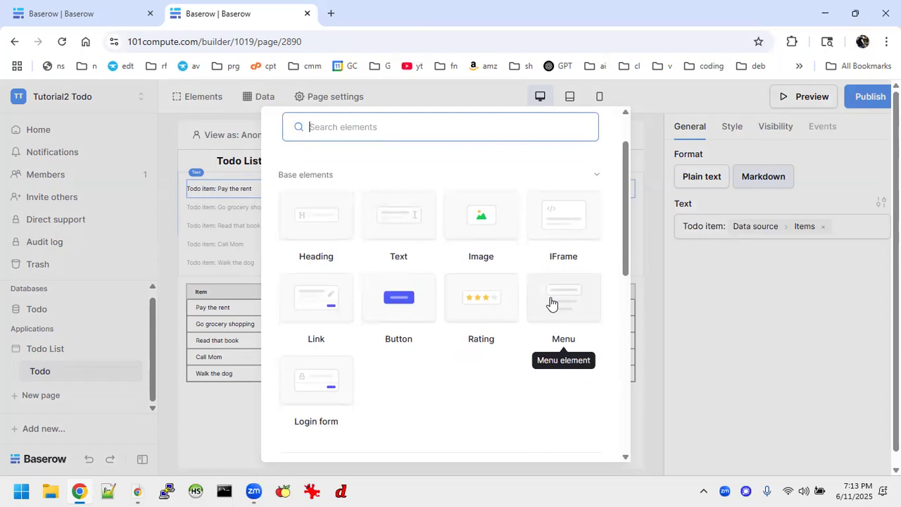
{"action": "scroll", "coordinate": [551, 303], "scroll_direction": "down", "scroll_amount": 6}
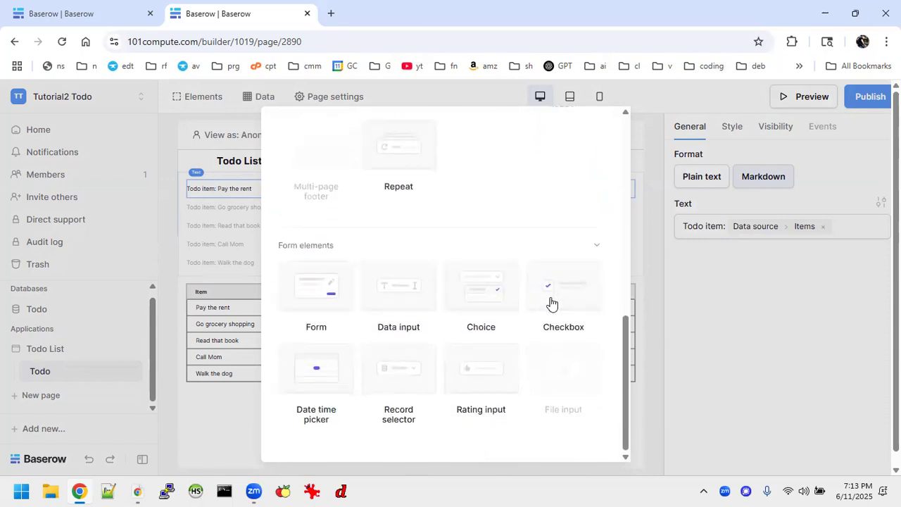
{"action": "left_click", "coordinate": [552, 301]}
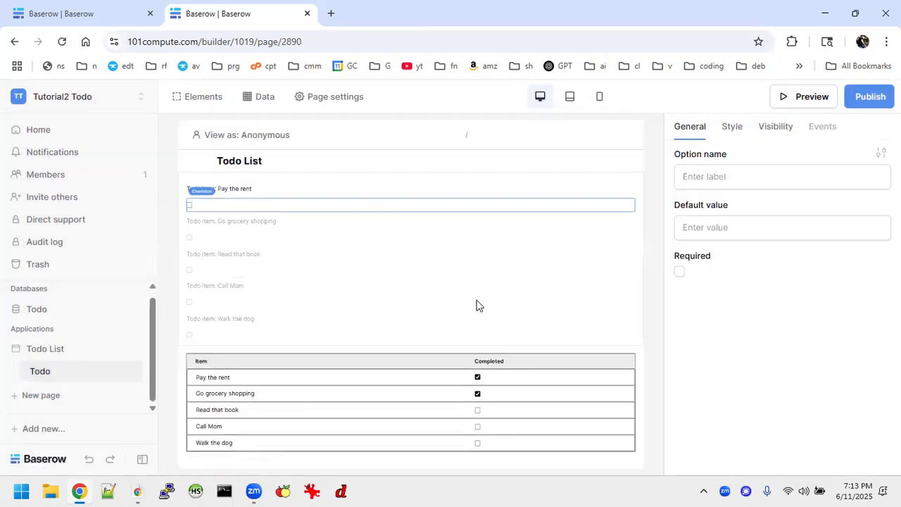
{"action": "left_click", "coordinate": [704, 227]}
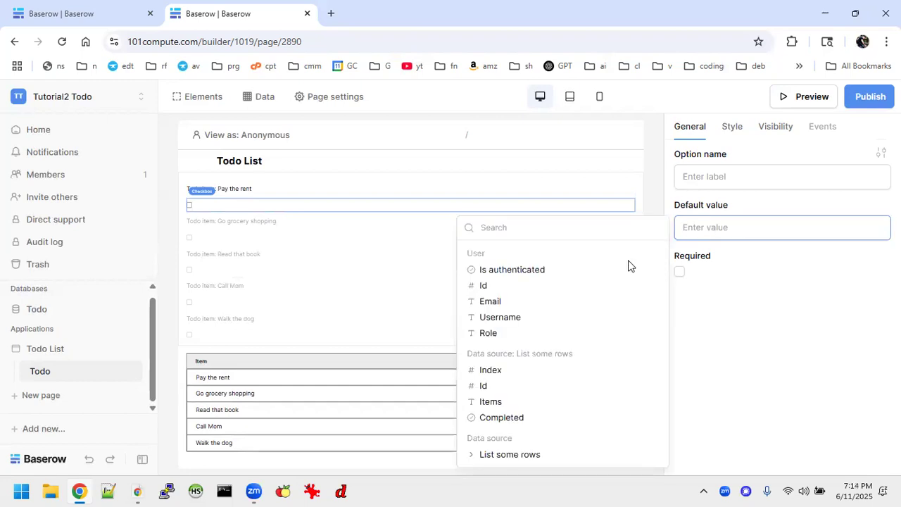
{"action": "left_click", "coordinate": [513, 420]}
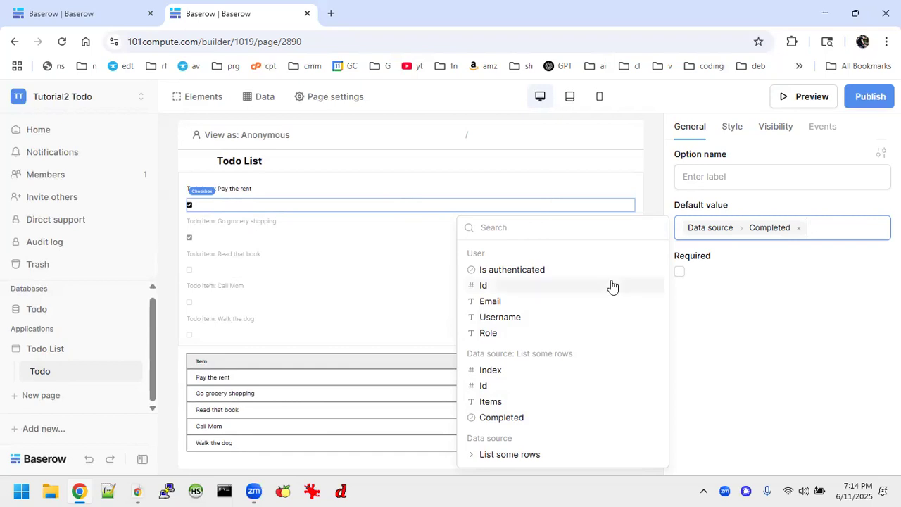
{"action": "left_click", "coordinate": [727, 316]}
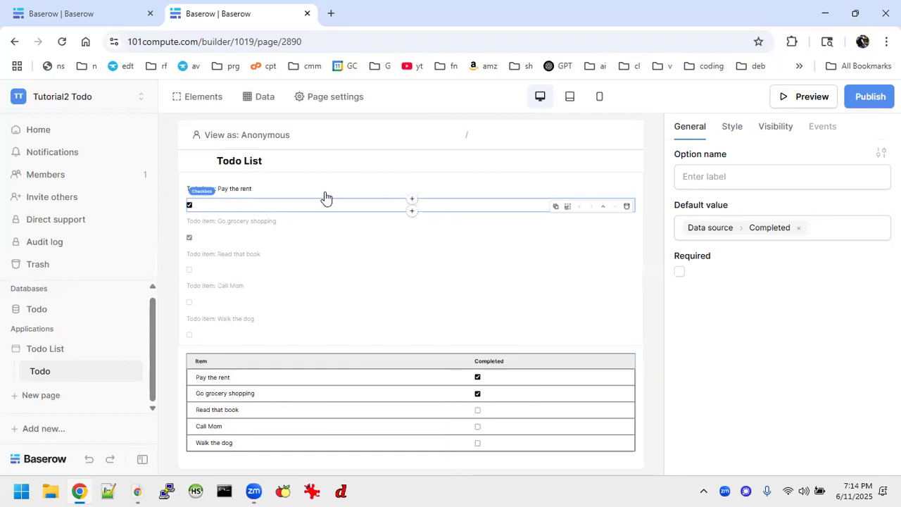
Examine how the Repeat element and its child text and checkbox elements are selected, including going from the text to its parent
{"action": "left_click", "coordinate": [188, 205]}
{"action": "left_click", "coordinate": [189, 206]}
{"action": "left_click", "coordinate": [498, 254]}
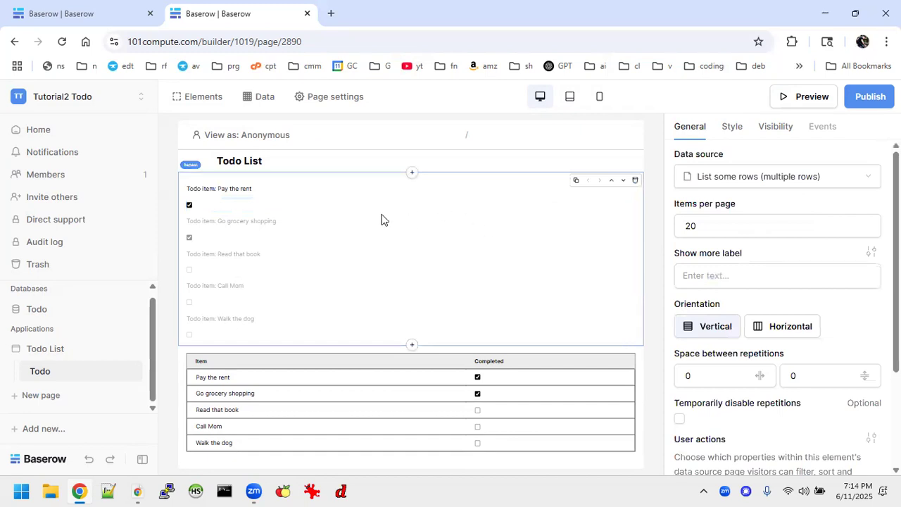
{"action": "left_click", "coordinate": [249, 190]}
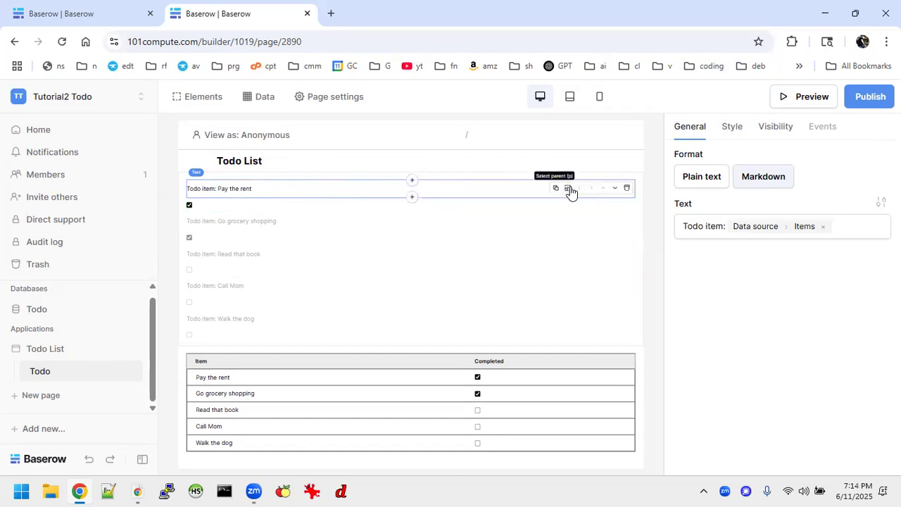
{"action": "left_click", "coordinate": [569, 189]}
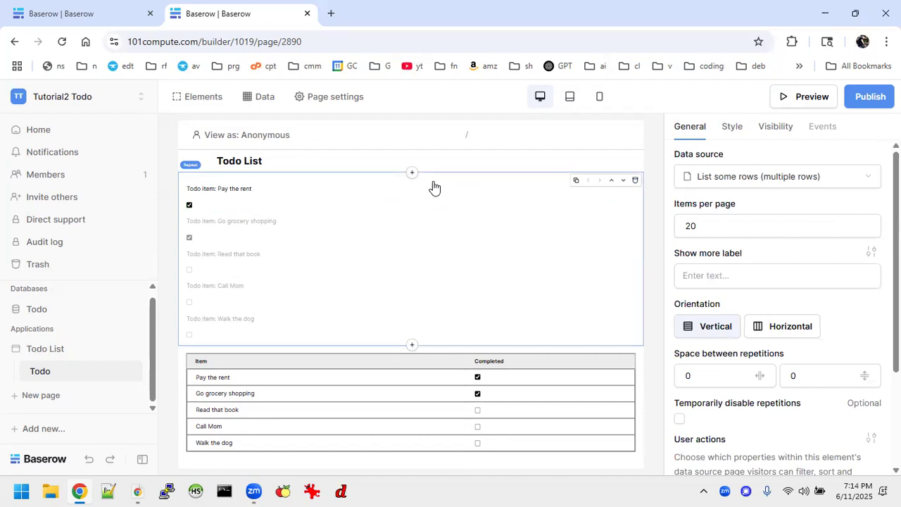
{"action": "left_click", "coordinate": [284, 192]}
{"action": "left_click", "coordinate": [287, 202]}
{"action": "left_click", "coordinate": [272, 187]}
{"action": "left_click", "coordinate": [274, 206]}
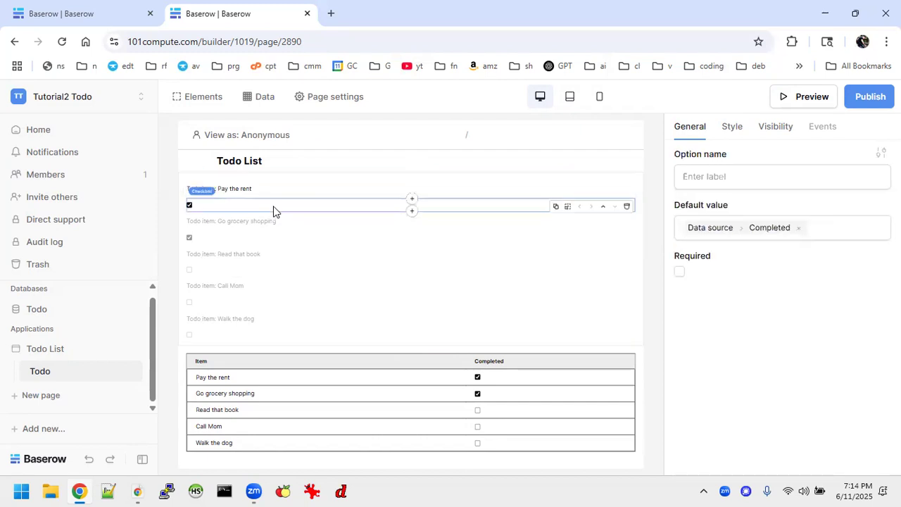
Set the Repeat element's orientation to Horizontal, with 3 items per row on desktop and 1 on phone
{"action": "left_click", "coordinate": [323, 191]}
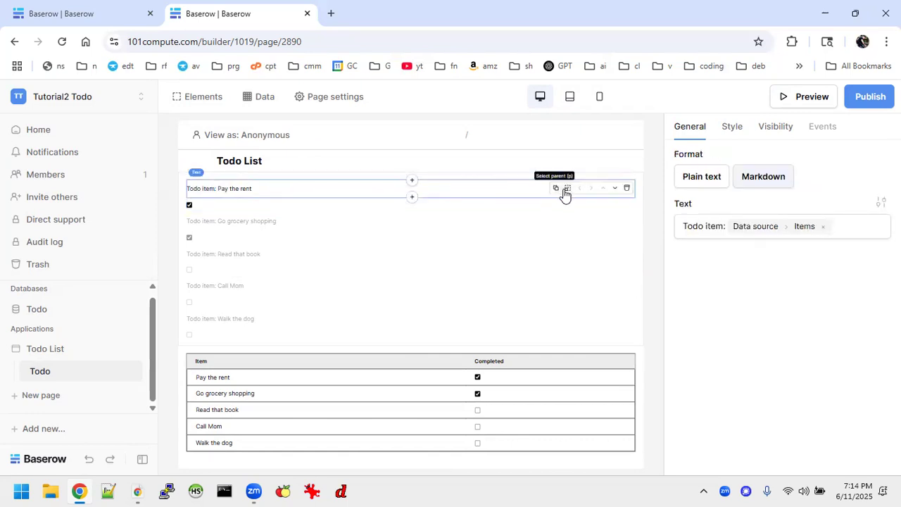
{"action": "left_click", "coordinate": [565, 191]}
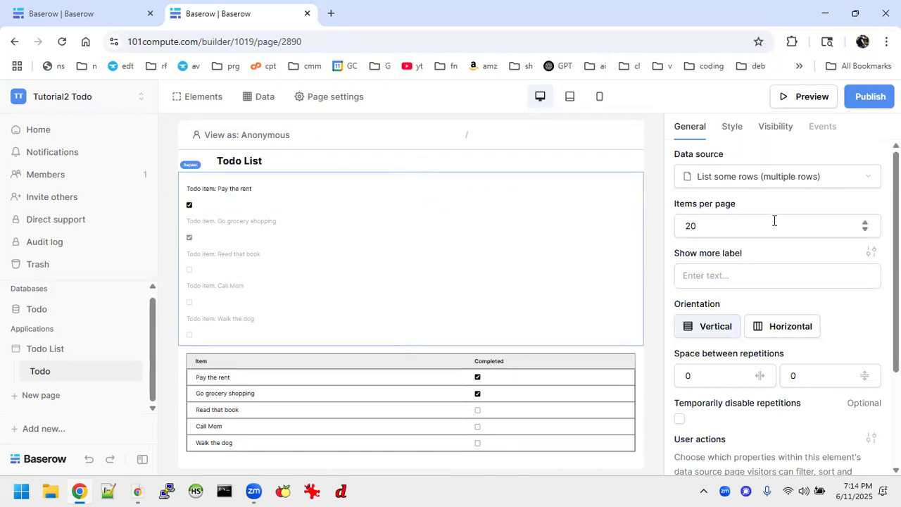
{"action": "scroll", "coordinate": [774, 222], "scroll_direction": "down", "scroll_amount": 3}
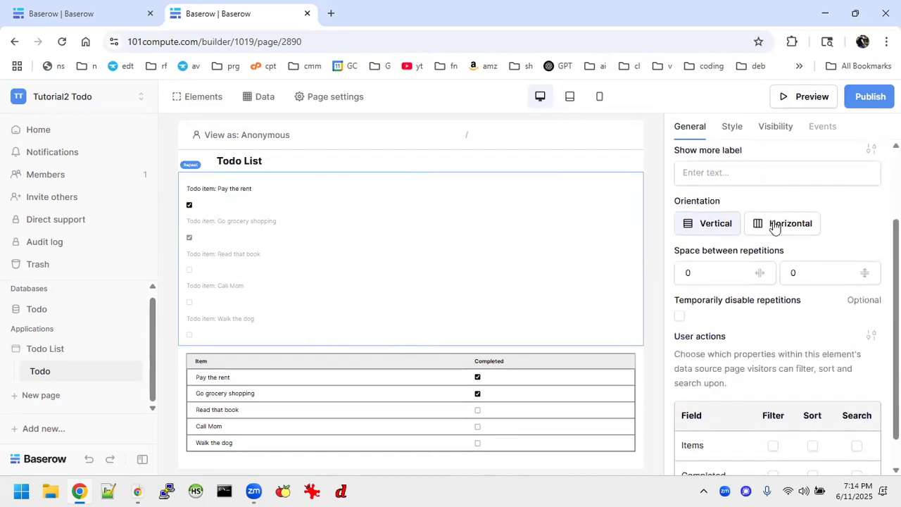
{"action": "left_click", "coordinate": [782, 224]}
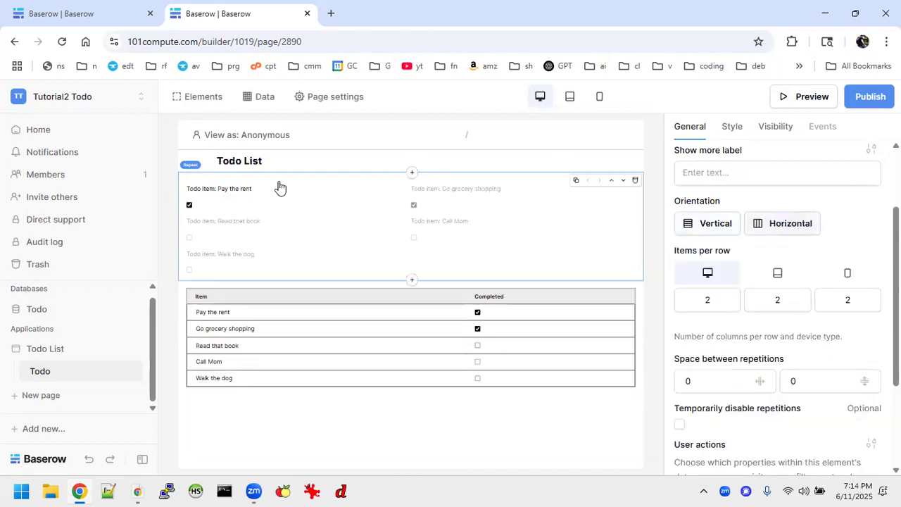
{"action": "double_click", "coordinate": [713, 297]}
{"action": "type", "text": "3"}
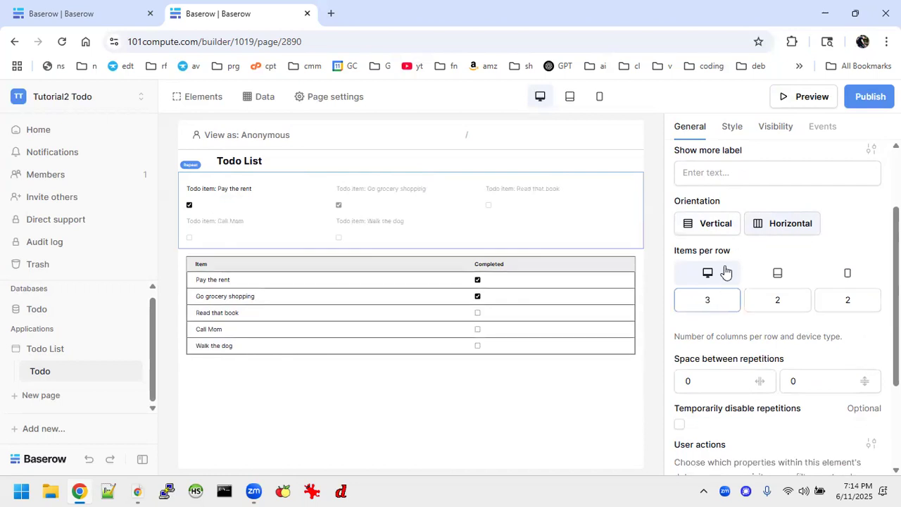
{"action": "left_click", "coordinate": [778, 301]}
{"action": "left_click", "coordinate": [859, 299]}
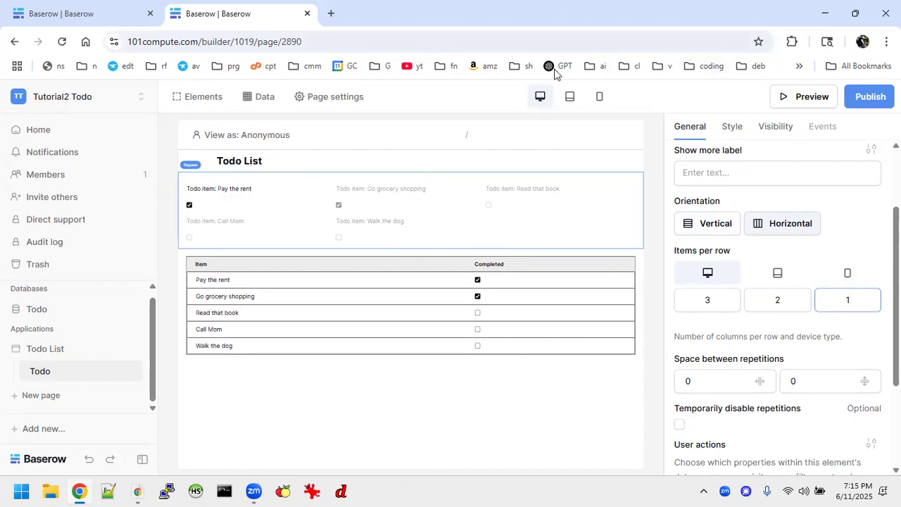
Check the Repeat element's layout in the desktop, tablet and phone views, and return to the desktop view
{"action": "left_click", "coordinate": [539, 98]}
{"action": "left_click", "coordinate": [567, 101]}
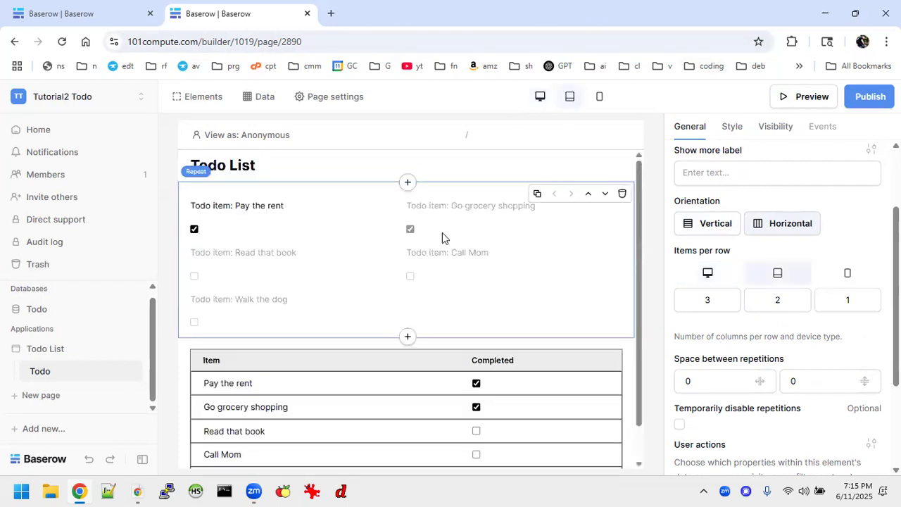
{"action": "left_click", "coordinate": [598, 97]}
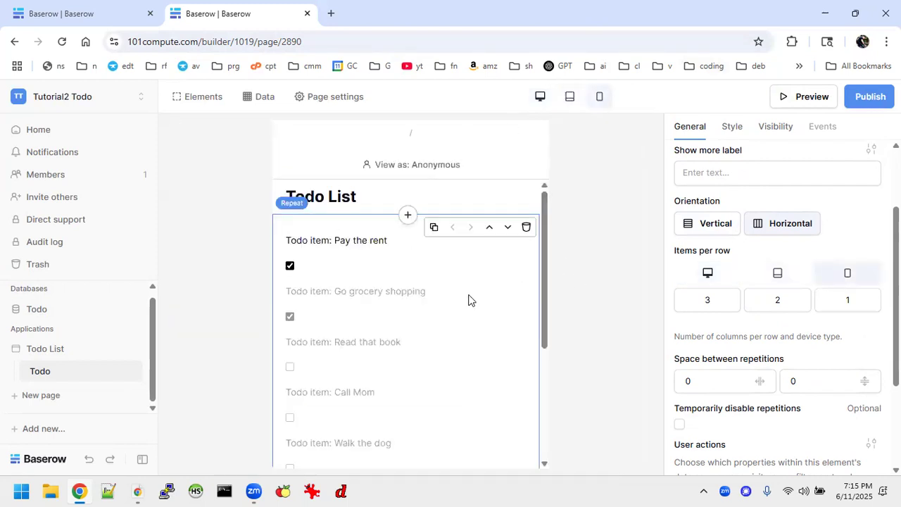
{"action": "scroll", "coordinate": [469, 298], "scroll_direction": "down", "scroll_amount": 3}
{"action": "scroll", "coordinate": [468, 298], "scroll_direction": "up", "scroll_amount": 3}
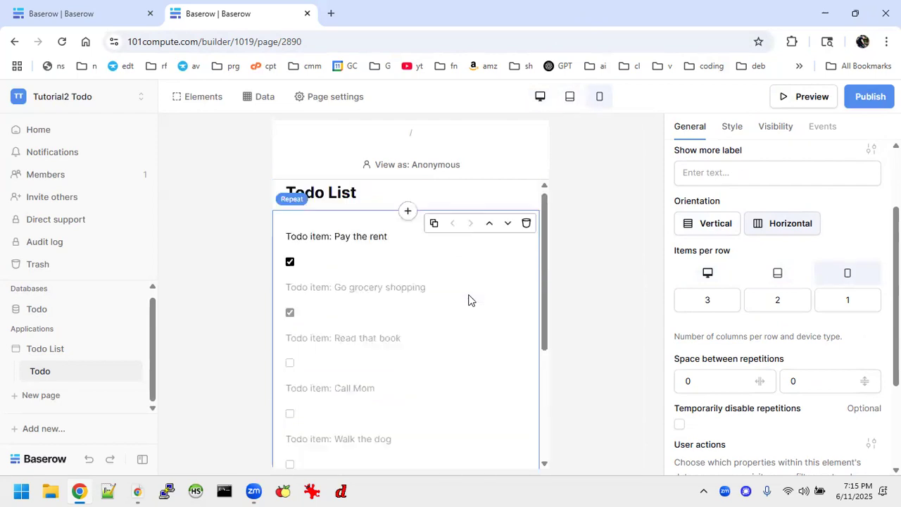
{"action": "scroll", "coordinate": [469, 298], "scroll_direction": "down", "scroll_amount": 2}
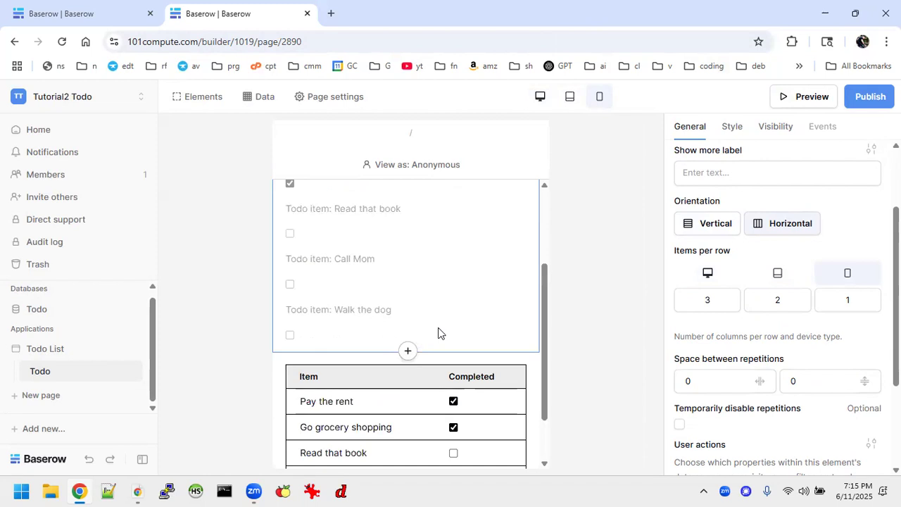
{"action": "left_click", "coordinate": [539, 98]}
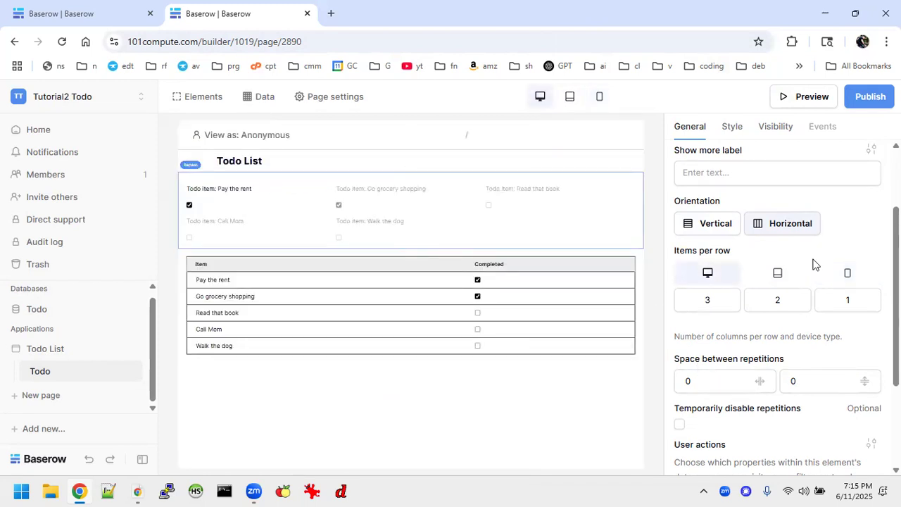
Set the Repeat element's space between repetitions to 12 horizontally and 12 vertically
{"action": "left_click", "coordinate": [705, 381]}
{"action": "key", "text": "BackSpace"}
{"action": "type", "text": "12"}
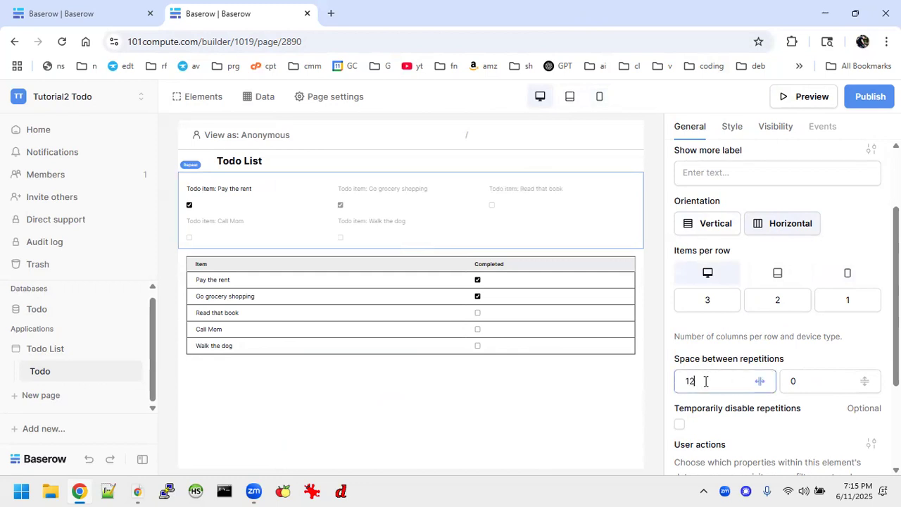
{"action": "left_click", "coordinate": [808, 379]}
{"action": "key", "text": "BackSpace"}
{"action": "type", "text": "12"}
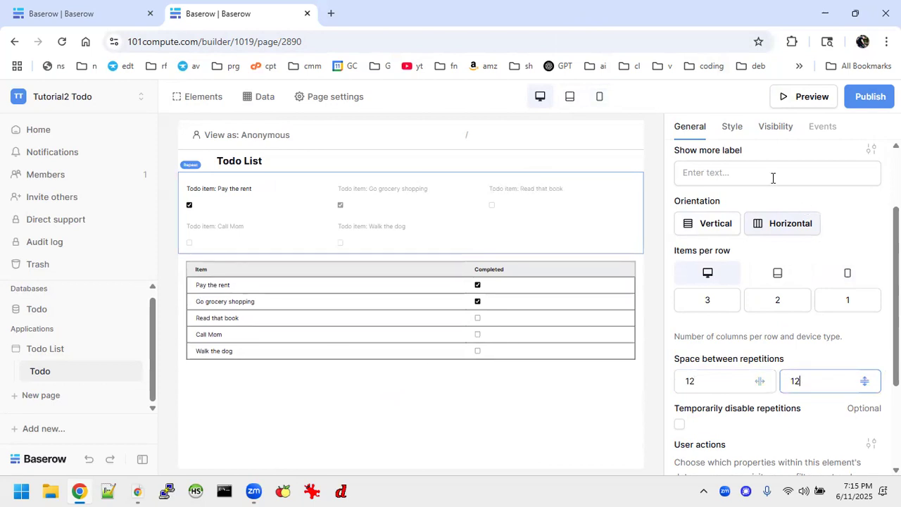
Set the Repeat element's width to Medium in its style settings
{"action": "left_click", "coordinate": [733, 132]}
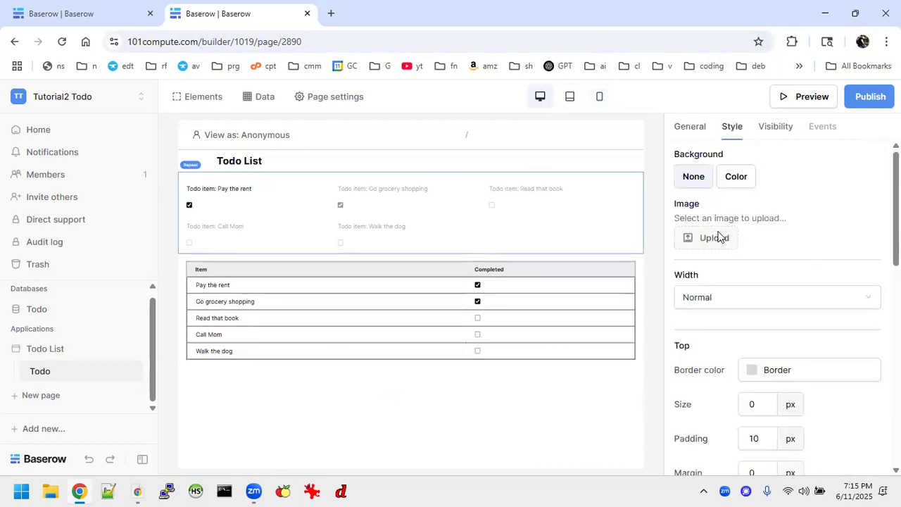
{"action": "scroll", "coordinate": [762, 307], "scroll_direction": "down", "scroll_amount": 1}
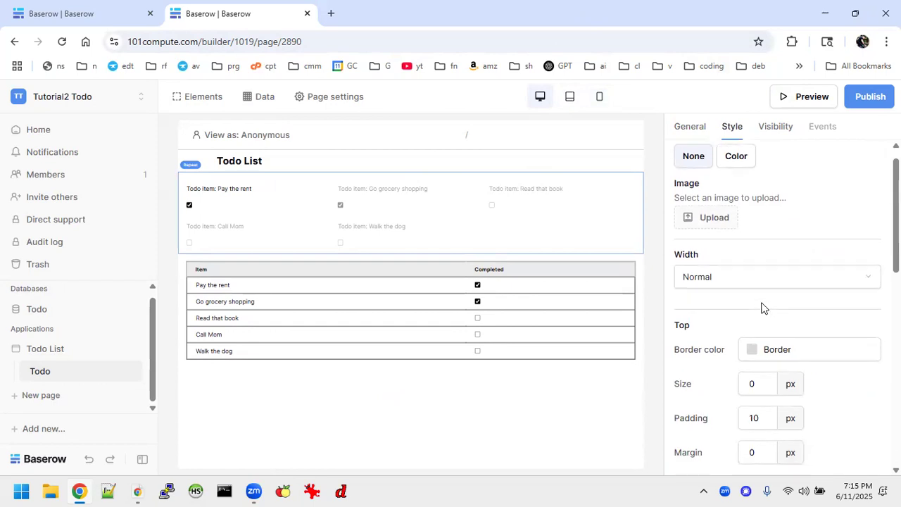
{"action": "left_click", "coordinate": [760, 277]}
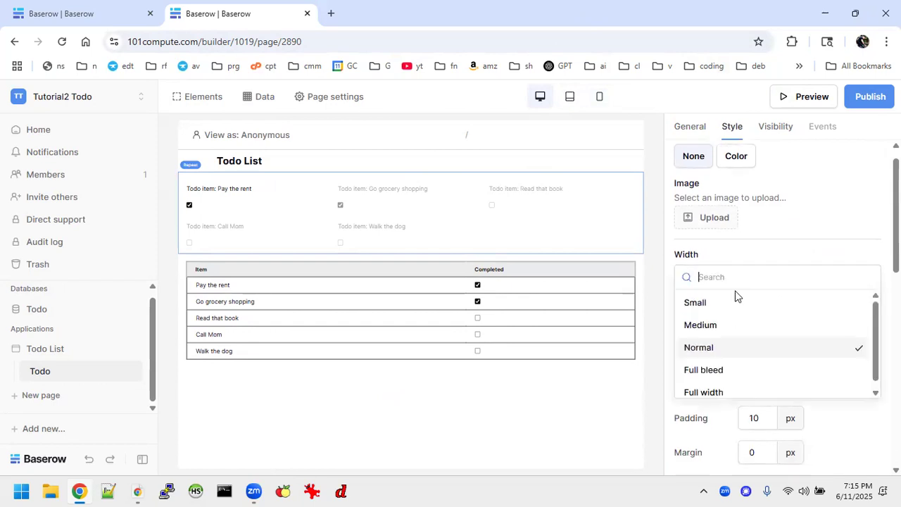
{"action": "left_click", "coordinate": [705, 325]}
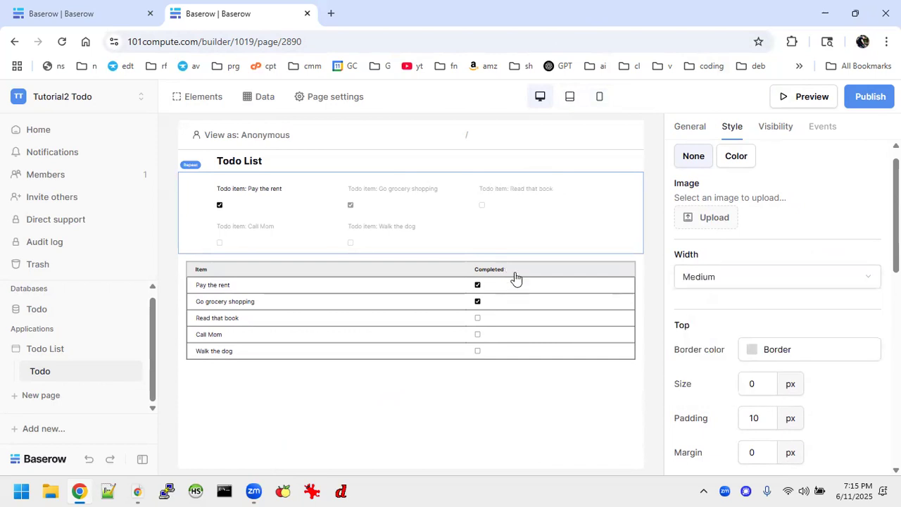
Set the Table element's width to Medium so that it lines up with the heading and the Repeat element
{"action": "left_click", "coordinate": [564, 279]}
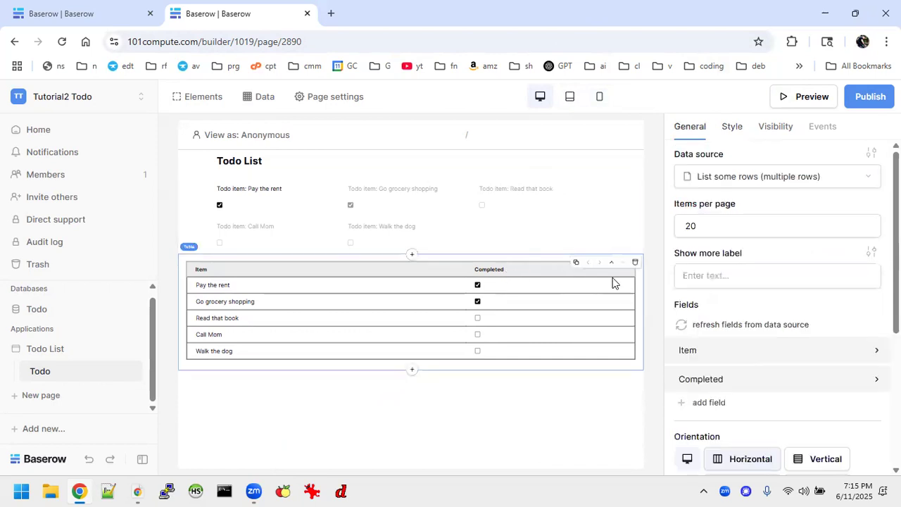
{"action": "left_click", "coordinate": [732, 127]}
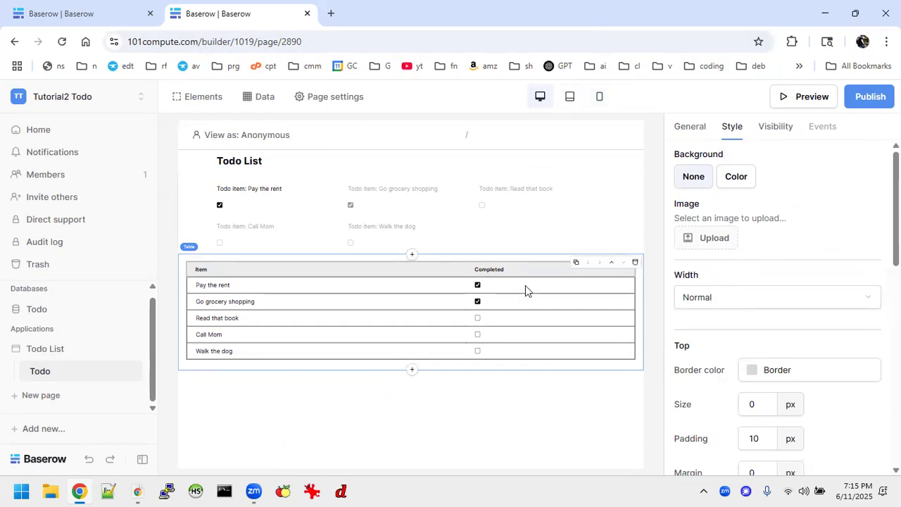
{"action": "left_click", "coordinate": [617, 174]}
{"action": "left_click", "coordinate": [588, 199]}
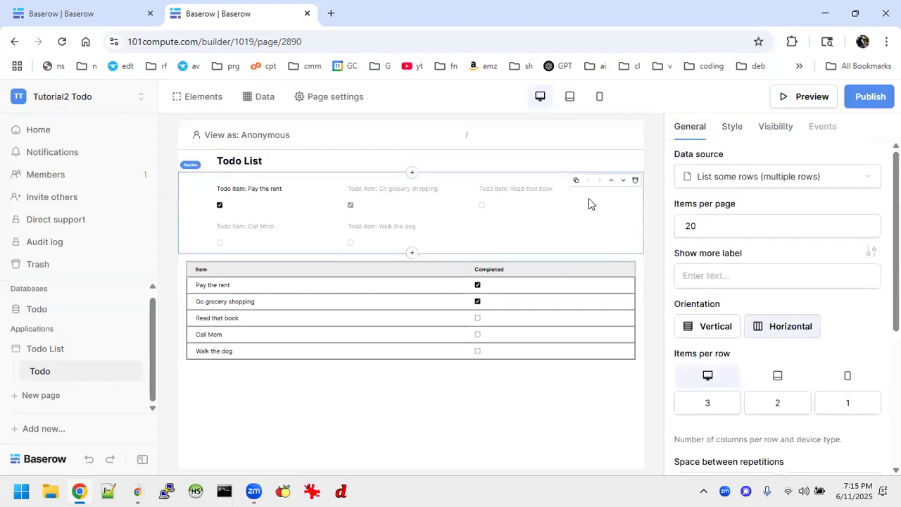
{"action": "left_click", "coordinate": [607, 265]}
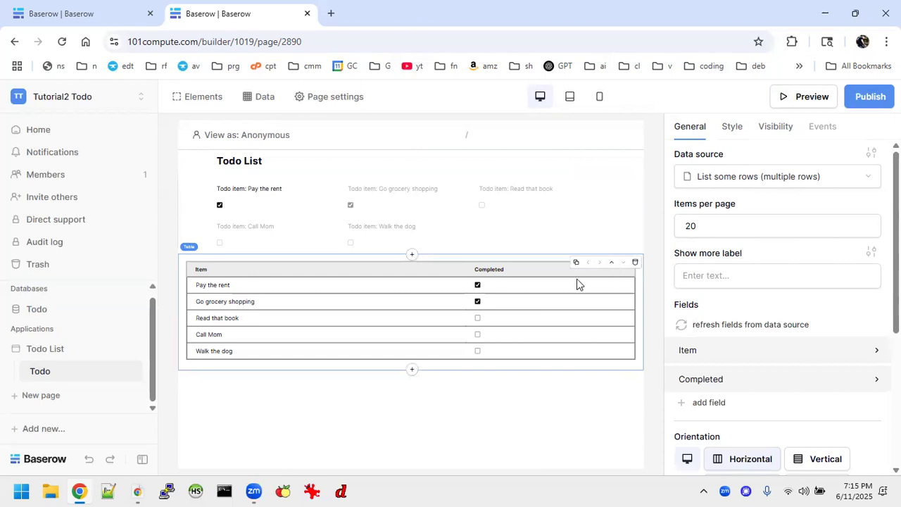
{"action": "left_click", "coordinate": [454, 228]}
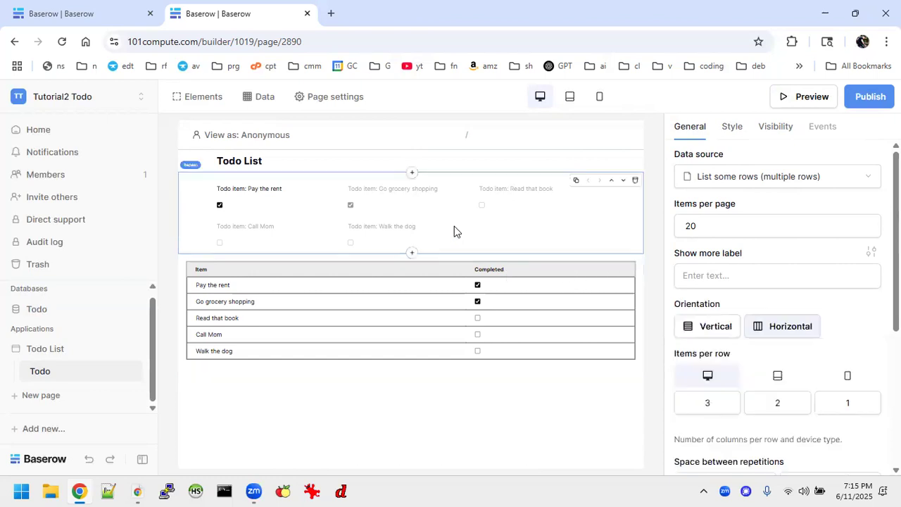
{"action": "left_click", "coordinate": [469, 167]}
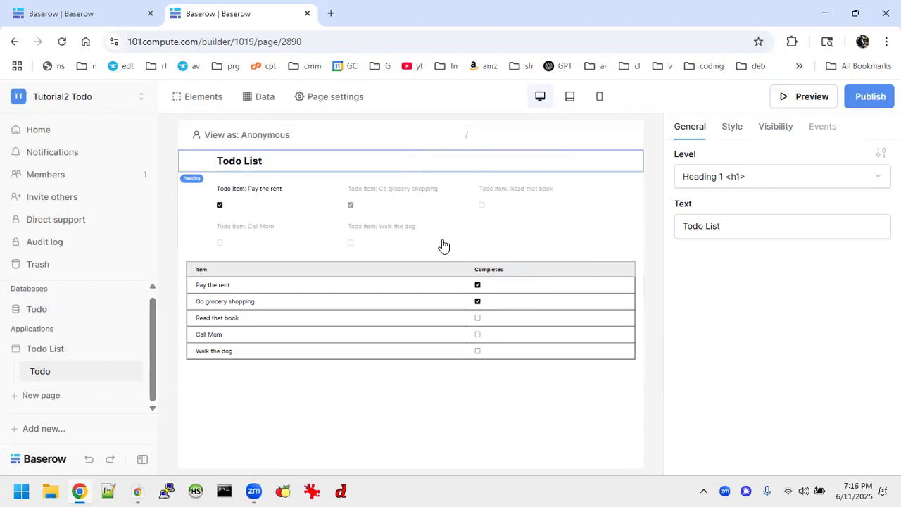
{"action": "left_click", "coordinate": [428, 284]}
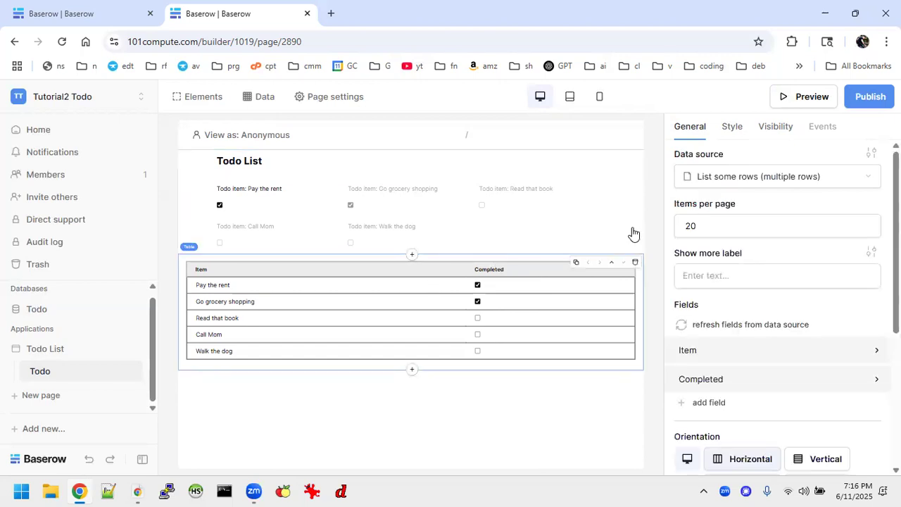
{"action": "left_click", "coordinate": [732, 127]}
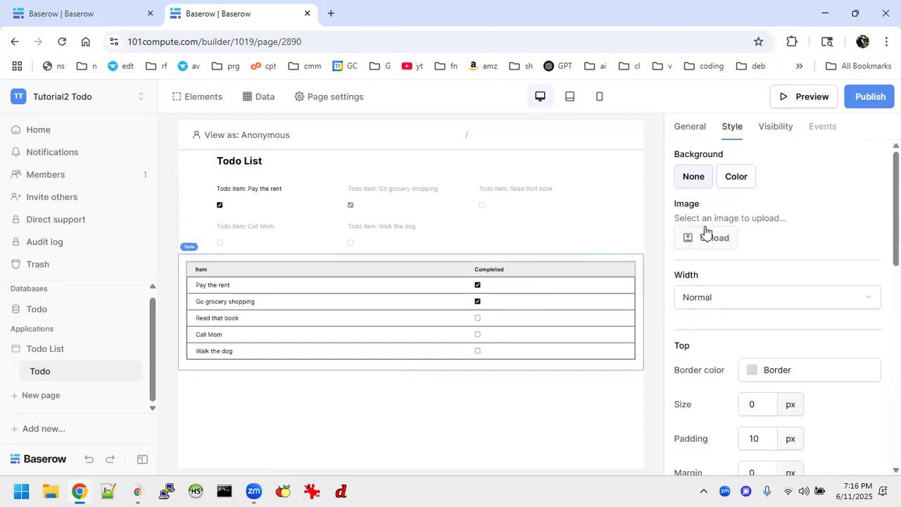
{"action": "left_click", "coordinate": [716, 299]}
{"action": "left_click", "coordinate": [710, 347]}
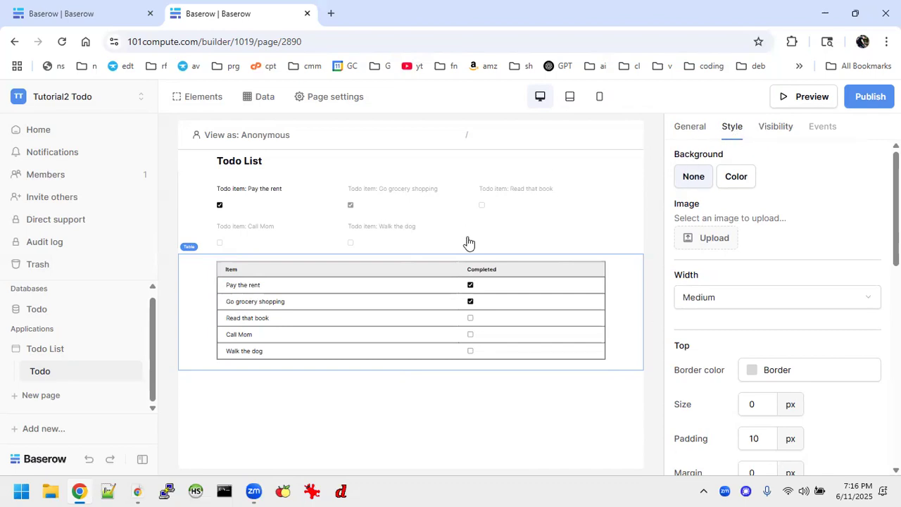
Delete the Repeat element between the Todo List heading and the table, and select the Table element
{"action": "left_click", "coordinate": [462, 169]}
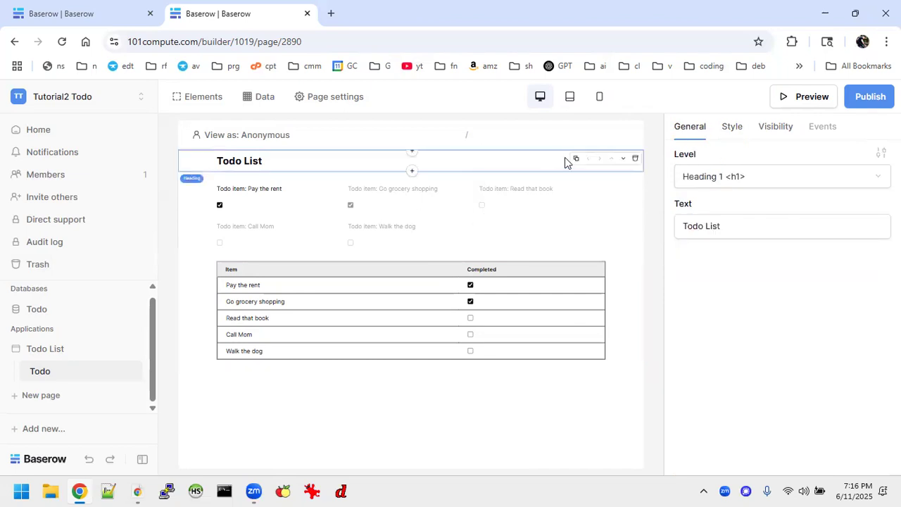
{"action": "left_click", "coordinate": [539, 203]}
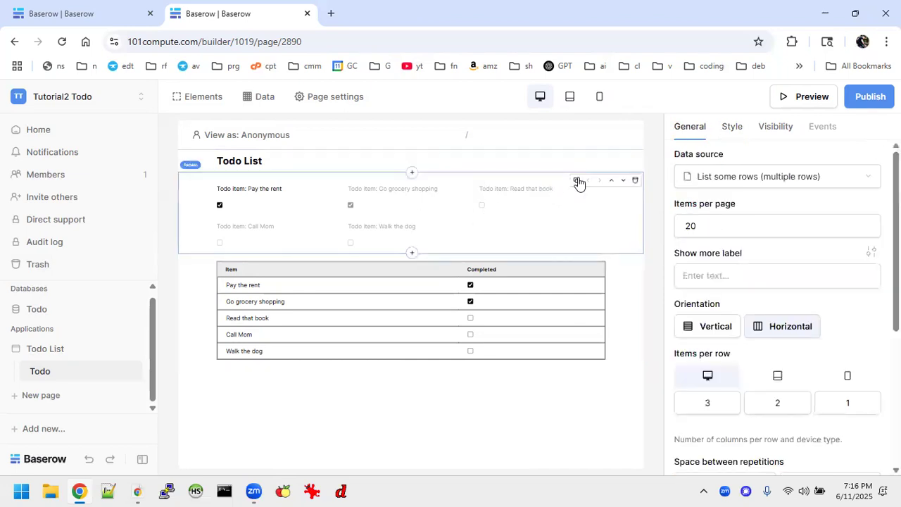
{"action": "left_click", "coordinate": [635, 182]}
{"action": "left_click", "coordinate": [460, 228]}
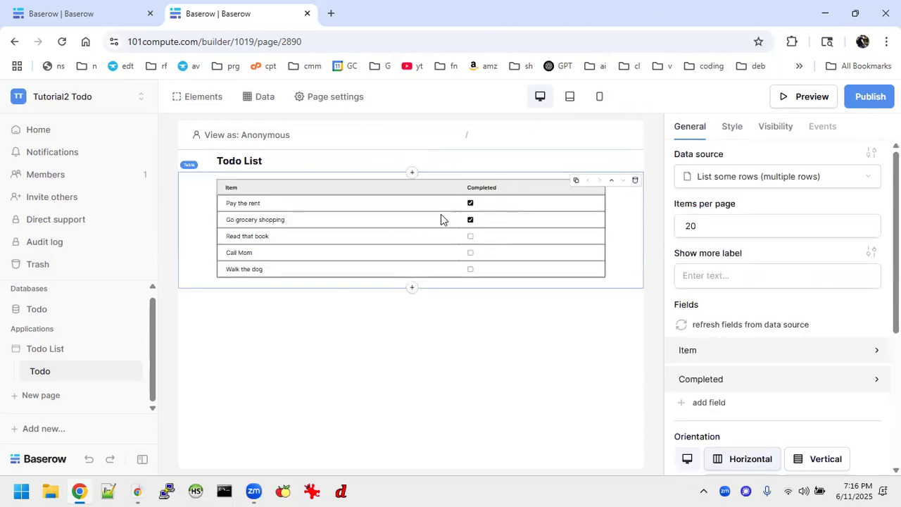
Preview the Todo page, check its address, and return to the page editor
{"action": "left_click", "coordinate": [806, 93]}
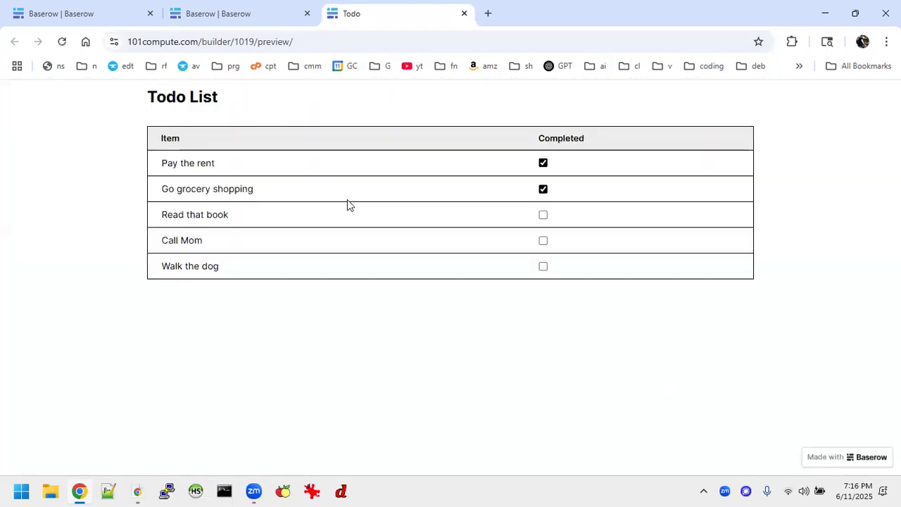
{"action": "left_click", "coordinate": [321, 39]}
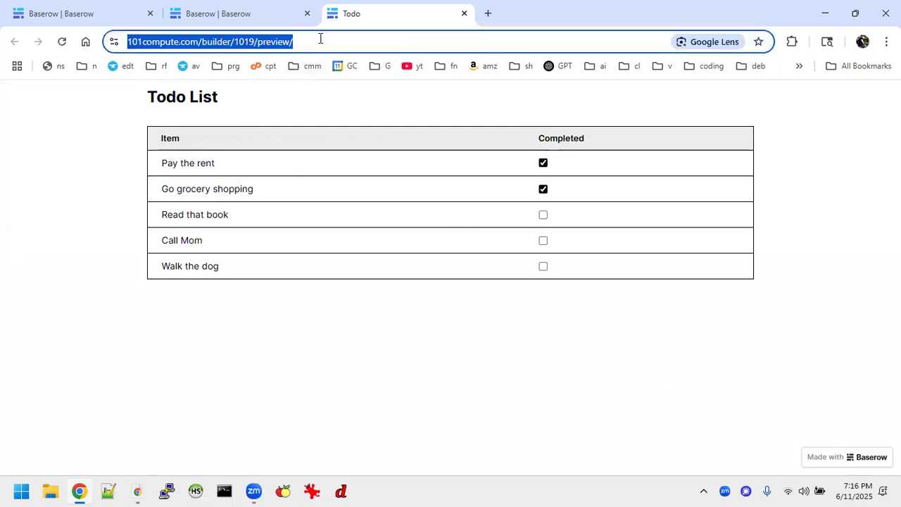
{"action": "left_click", "coordinate": [464, 13]}
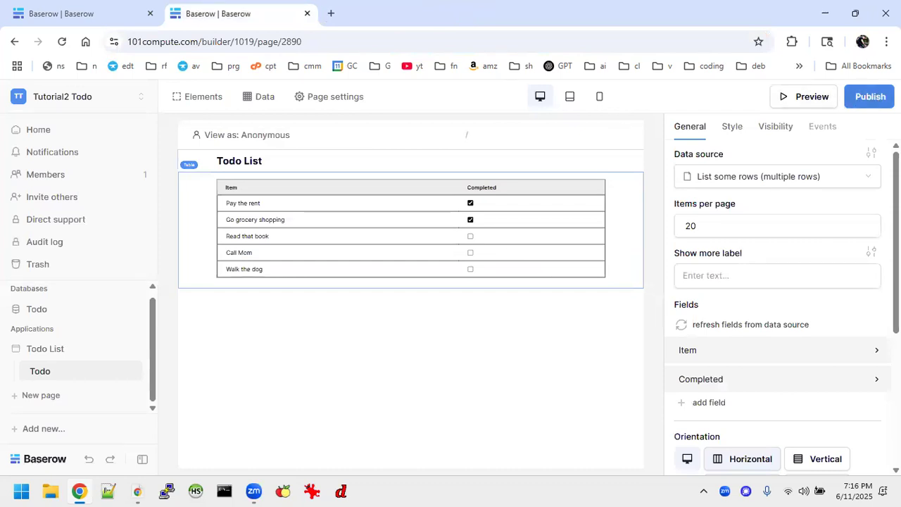
Add the custom domain todotutorial.101compute.com to the application and publish the application to it
{"action": "left_click", "coordinate": [869, 96]}
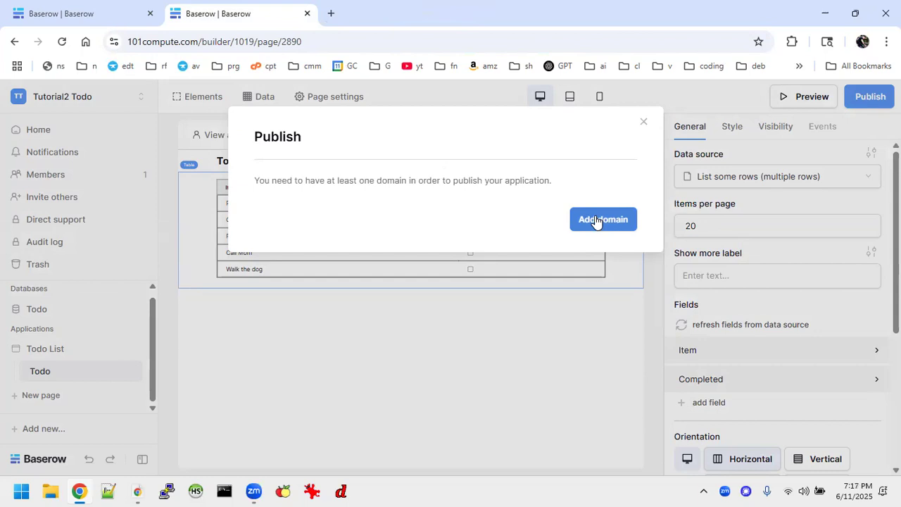
{"action": "left_click", "coordinate": [595, 221]}
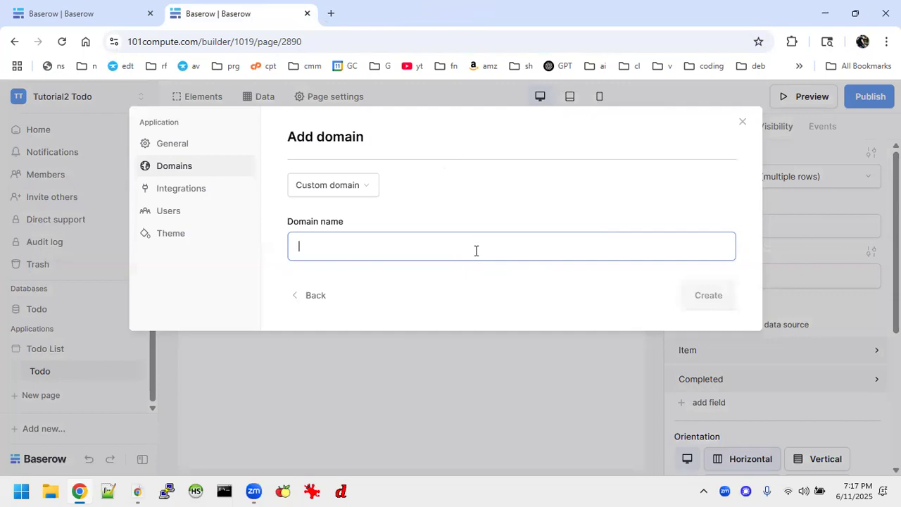
{"action": "type", "text": "to"}
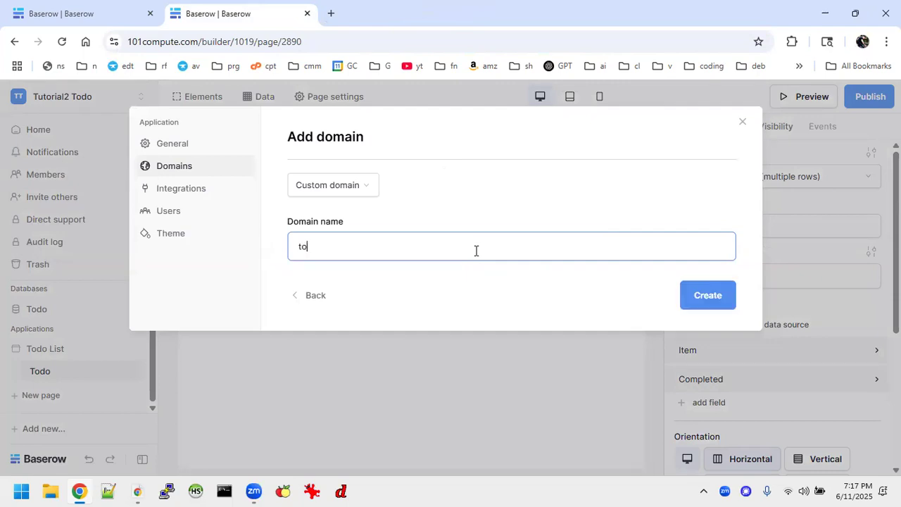
{"action": "type", "text": "dotutorial.101compute.com"}
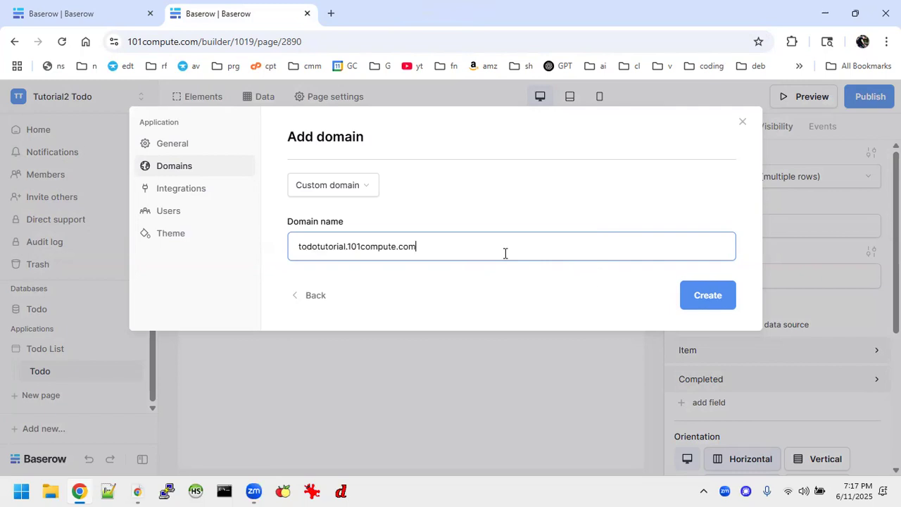
{"action": "left_click", "coordinate": [706, 290]}
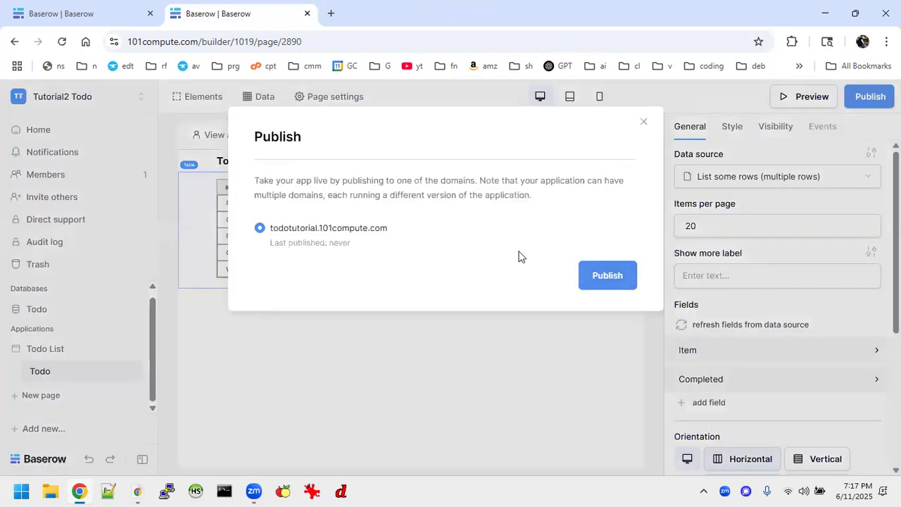
{"action": "left_click", "coordinate": [619, 281]}
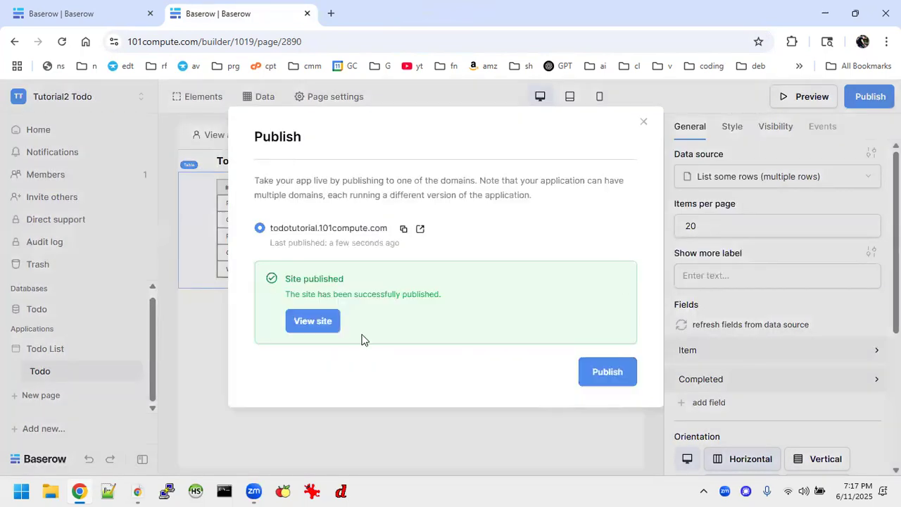
View the published site, examining its address and Todo List heading, and return to the page editor with the Publish dialog closed
{"action": "left_click", "coordinate": [323, 323]}
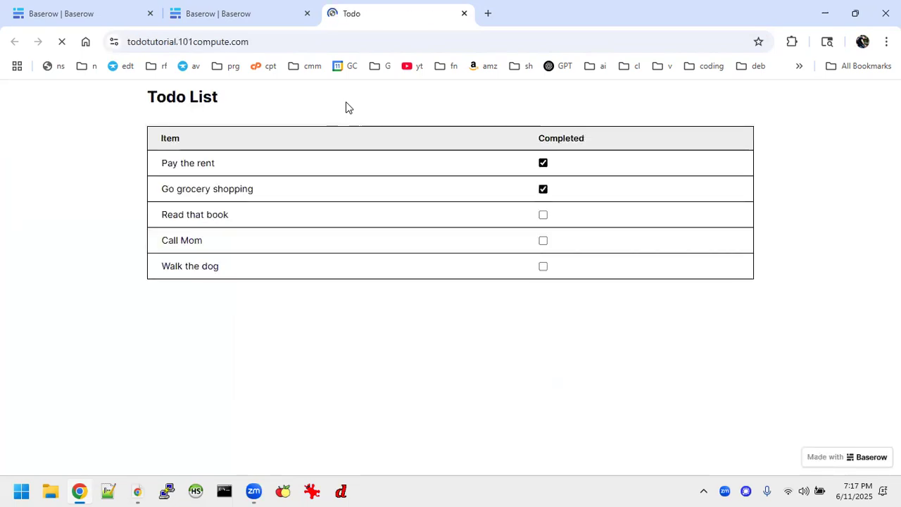
{"action": "left_click", "coordinate": [254, 43]}
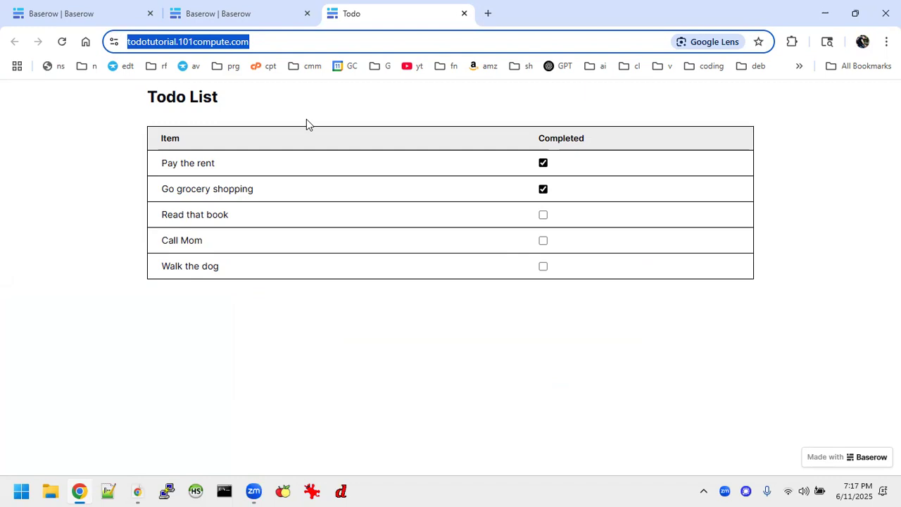
{"action": "left_click", "coordinate": [276, 99]}
{"action": "left_click_drag", "start_coordinate": [276, 100], "coordinate": [144, 100]}
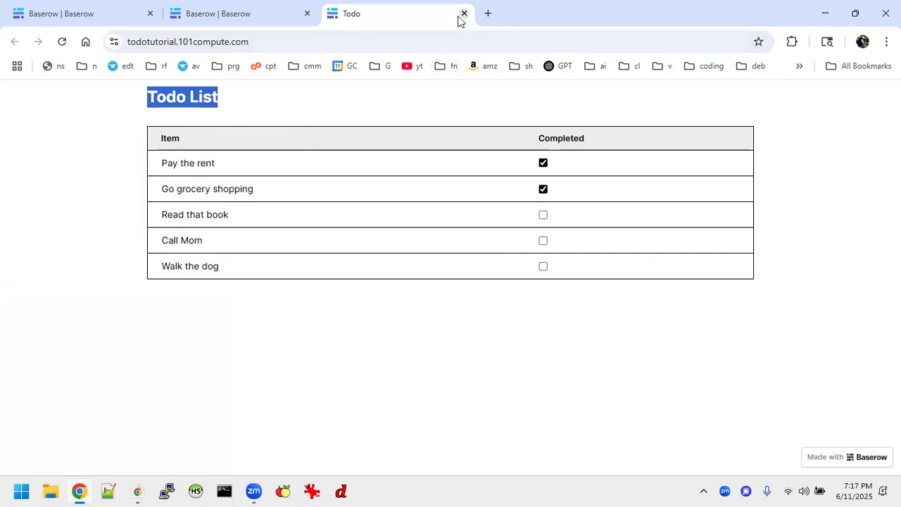
{"action": "left_click", "coordinate": [235, 35]}
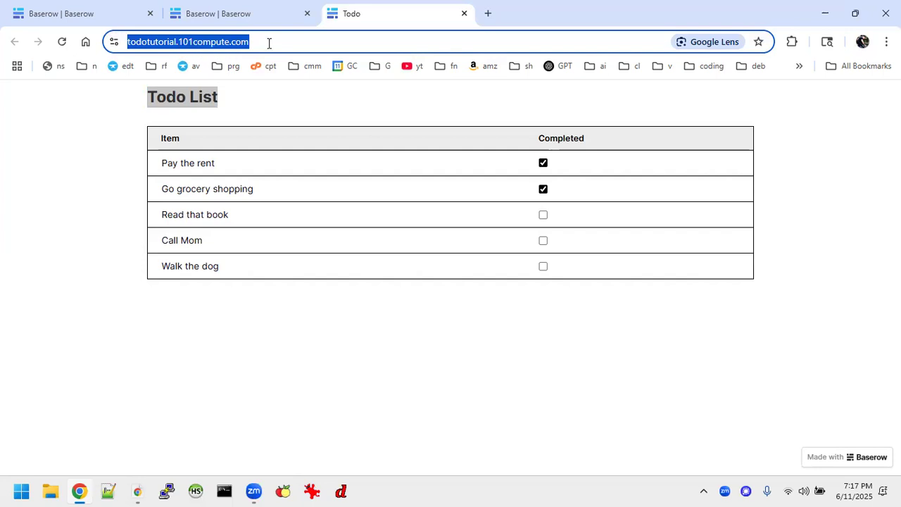
{"action": "left_click", "coordinate": [463, 13]}
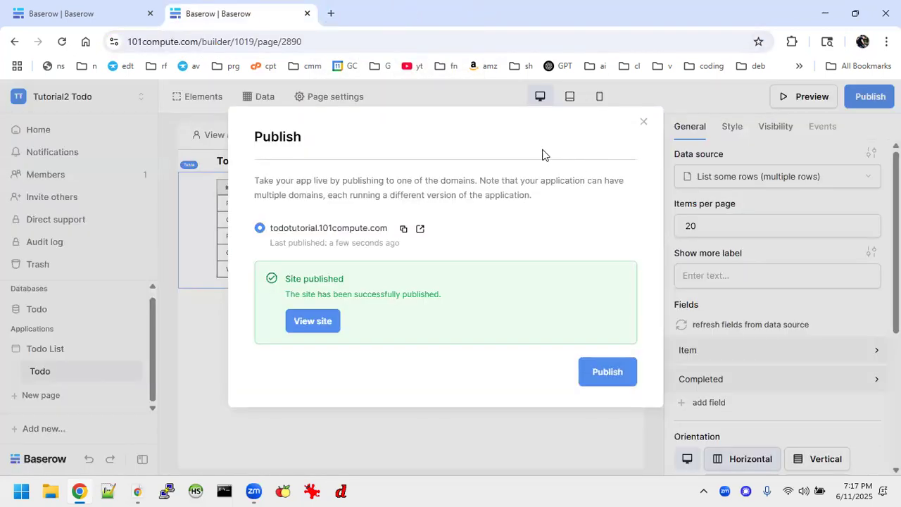
{"action": "left_click", "coordinate": [643, 121]}
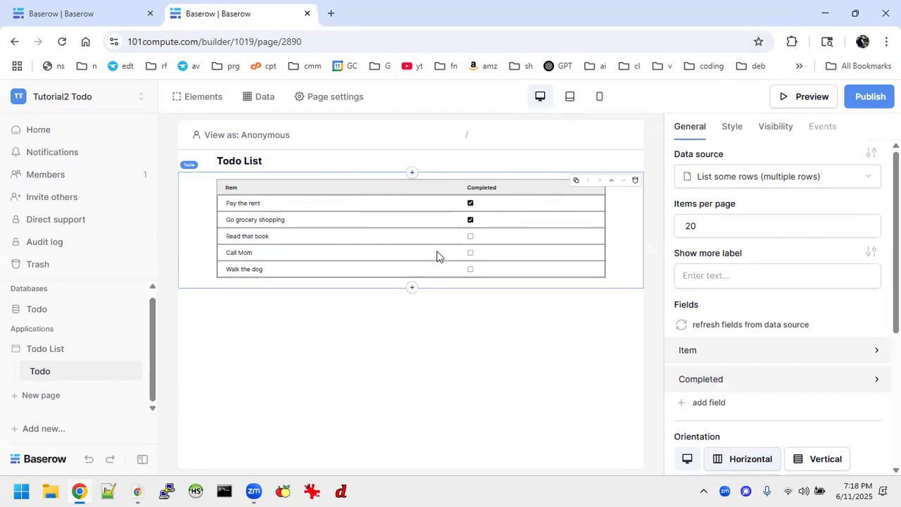
Add a third field to the Table element after Completed and open its settings
{"action": "scroll", "coordinate": [732, 243], "scroll_direction": "down", "scroll_amount": 1}
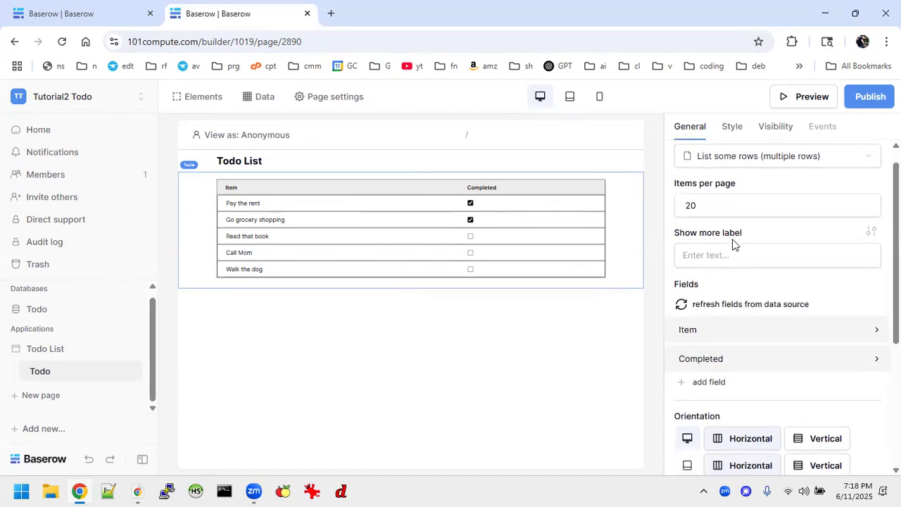
{"action": "scroll", "coordinate": [744, 177], "scroll_direction": "up", "scroll_amount": 1}
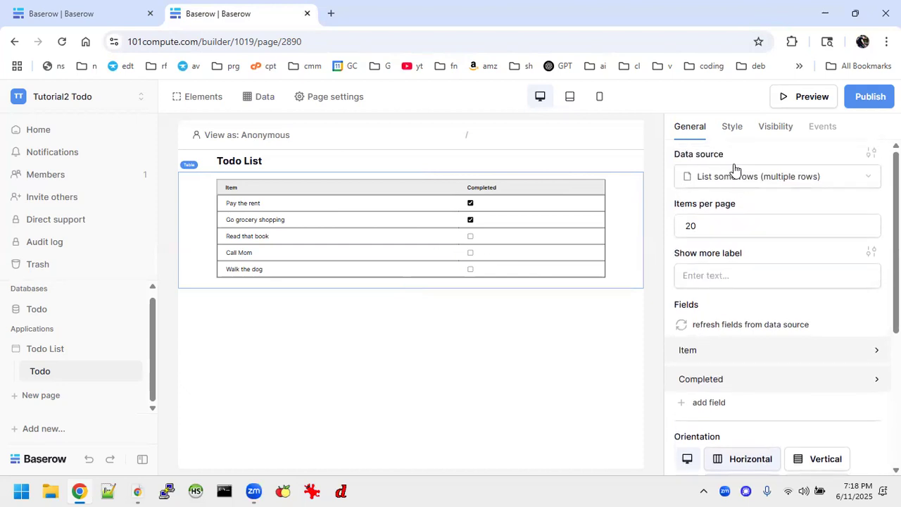
{"action": "scroll", "coordinate": [729, 211], "scroll_direction": "down", "scroll_amount": 4}
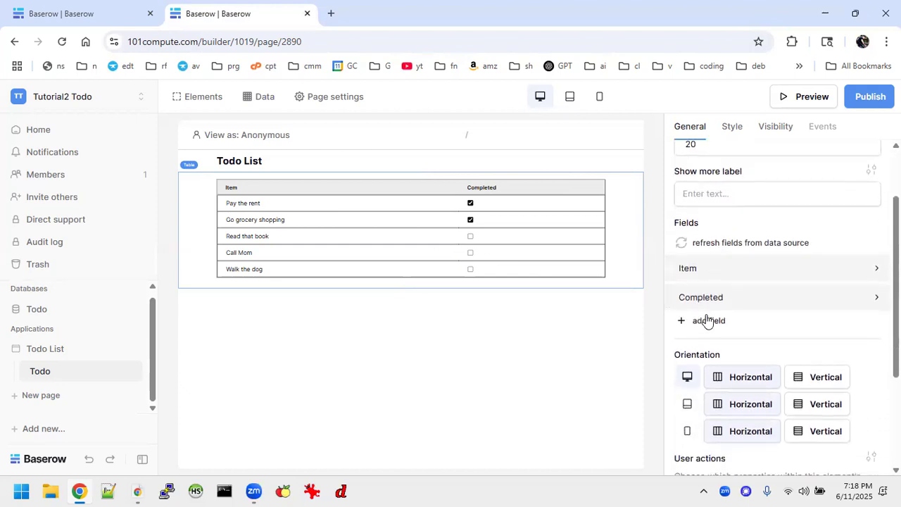
{"action": "left_click", "coordinate": [706, 321]}
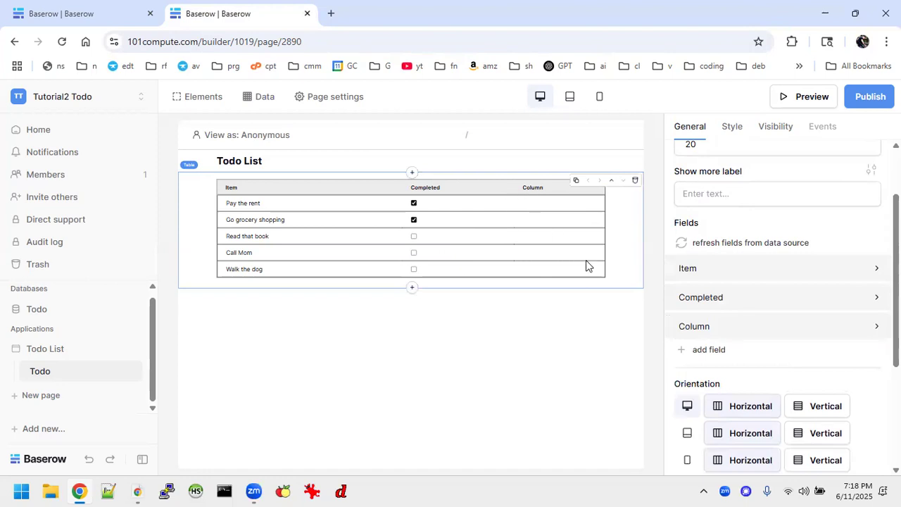
{"action": "left_click", "coordinate": [848, 324]}
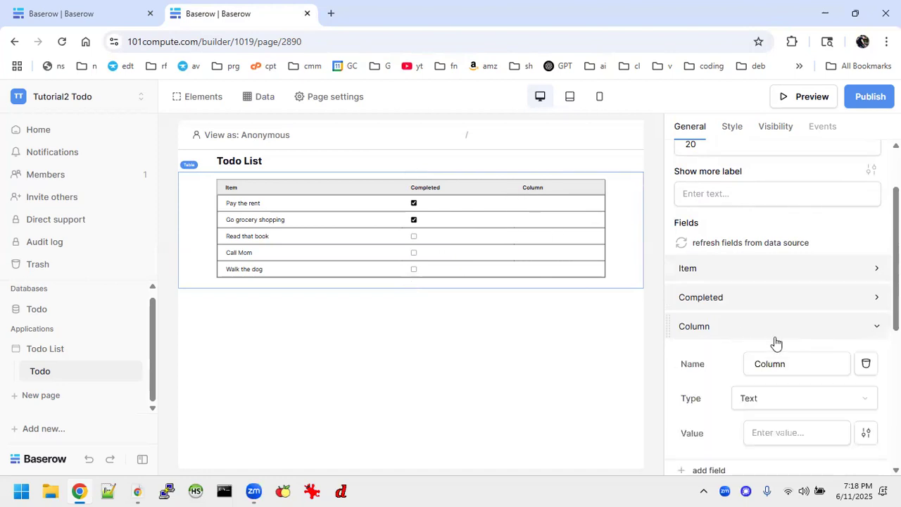
Rename the table element's new column field to "-" and change its type to Link
{"action": "left_click_drag", "start_coordinate": [790, 362], "coordinate": [691, 348]}
{"action": "type", "text": "-"}
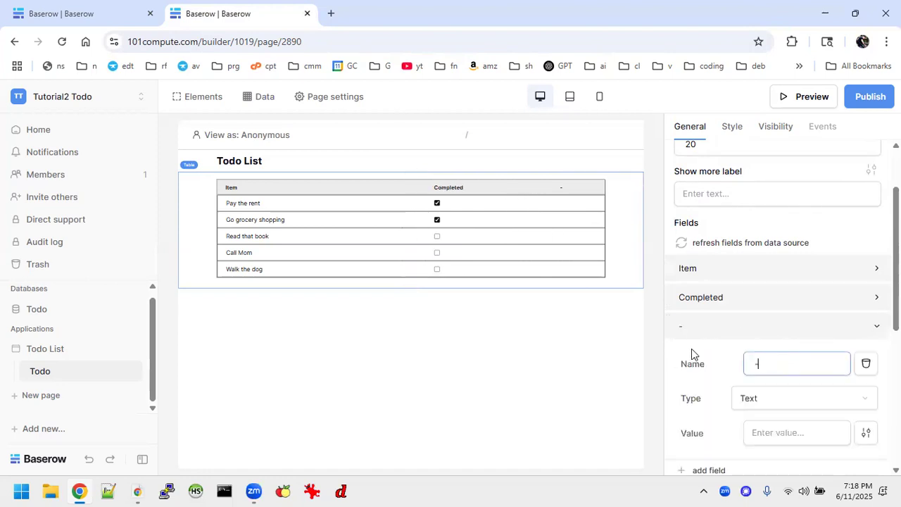
{"action": "left_click", "coordinate": [770, 399]}
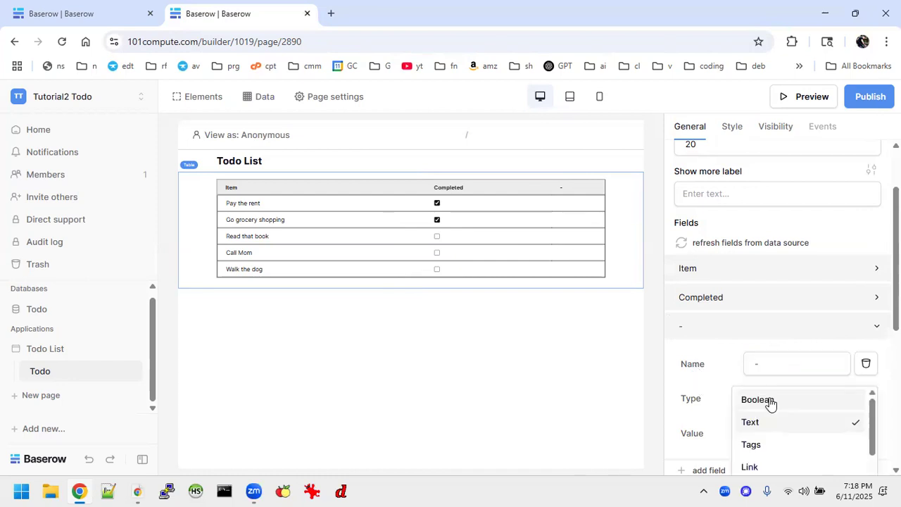
{"action": "scroll", "coordinate": [781, 391], "scroll_direction": "down", "scroll_amount": 3}
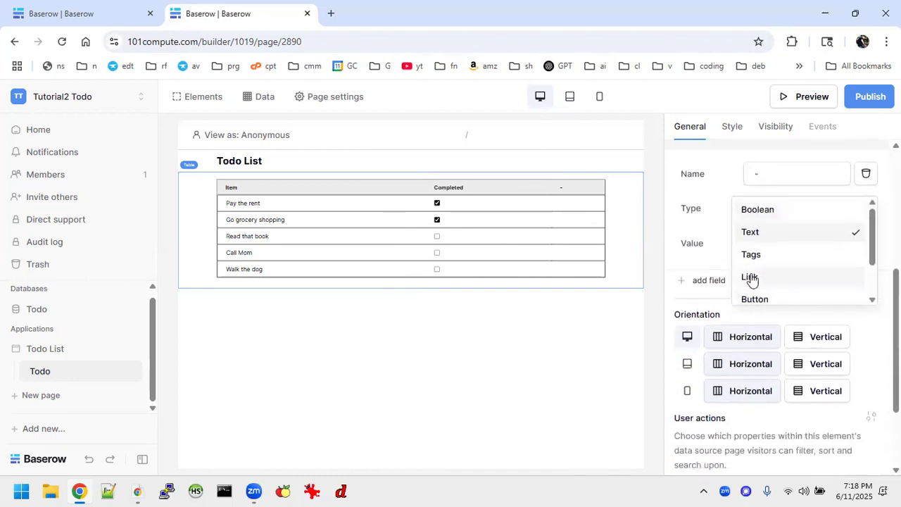
{"action": "left_click", "coordinate": [750, 278]}
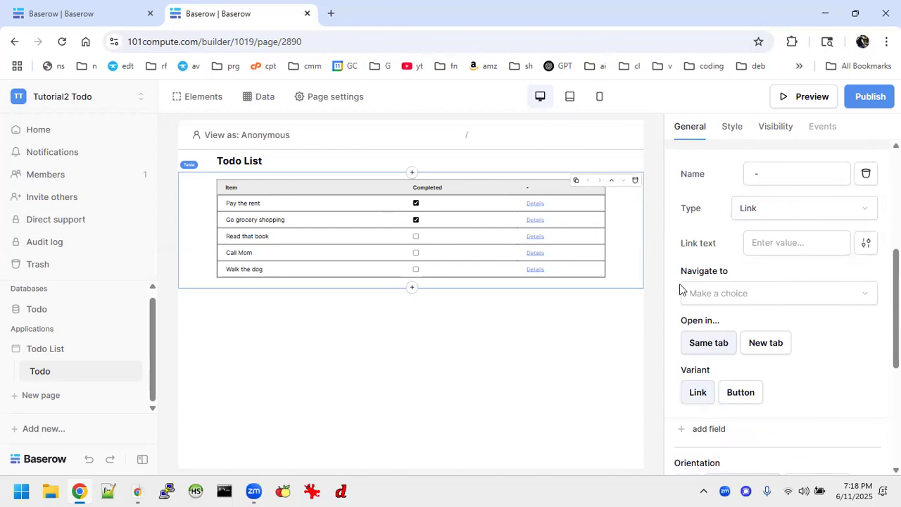
Set the link text of the "-" field to "Edit"
{"action": "left_click", "coordinate": [766, 242]}
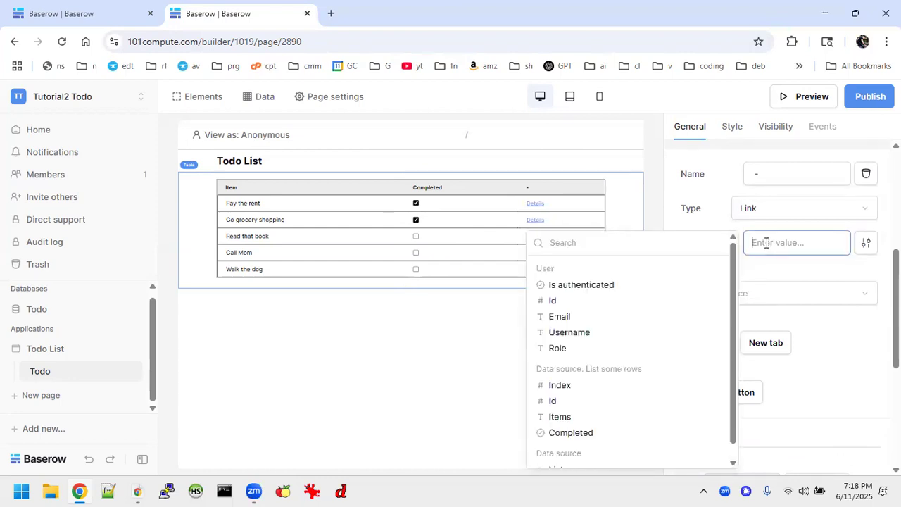
{"action": "type", "text": "Edit"}
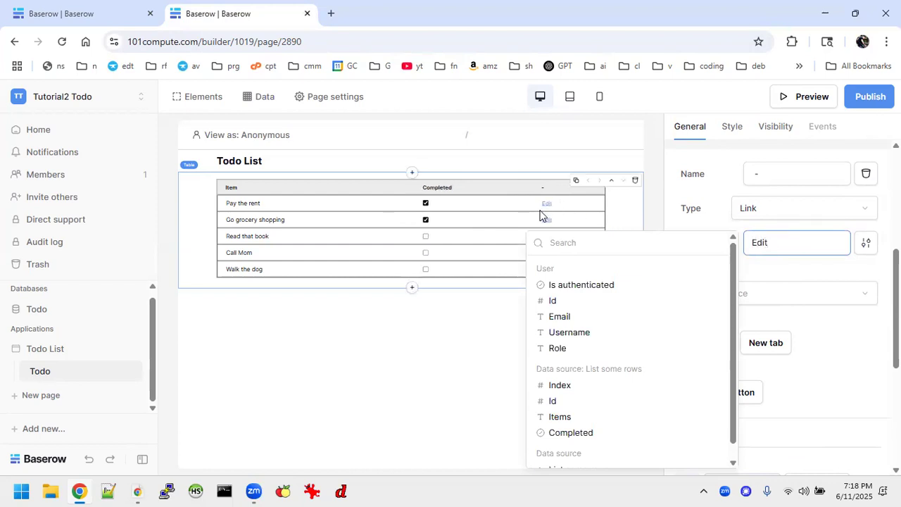
{"action": "left_click", "coordinate": [788, 273]}
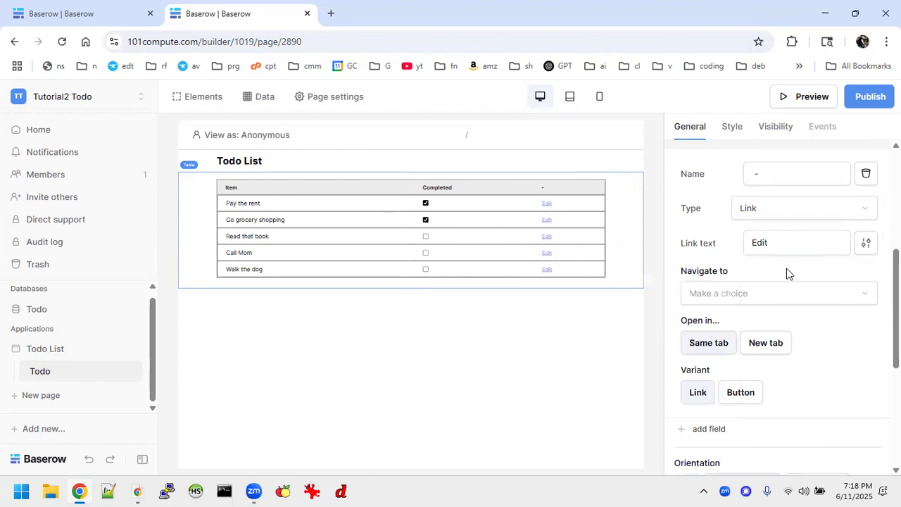
Make the Edit link navigate to a custom URL with com-pute.com as its destination
{"action": "left_click", "coordinate": [754, 292]}
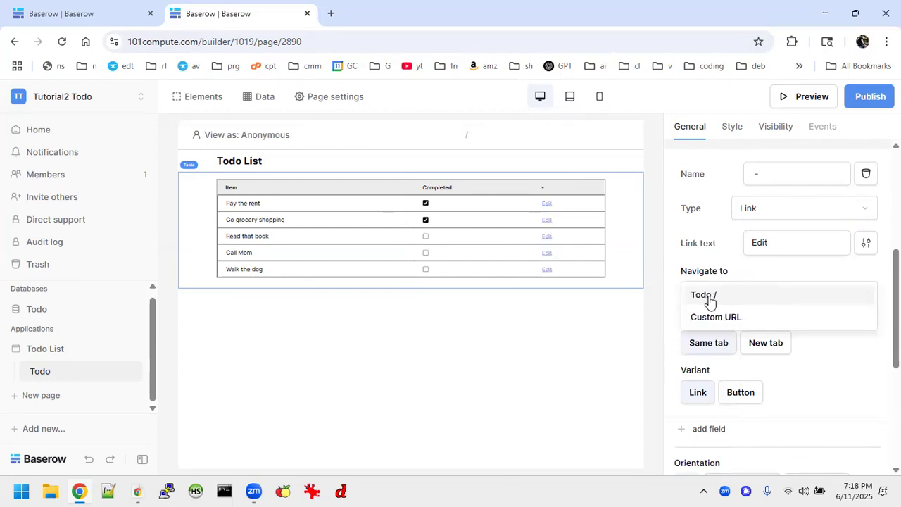
{"action": "left_click", "coordinate": [738, 324]}
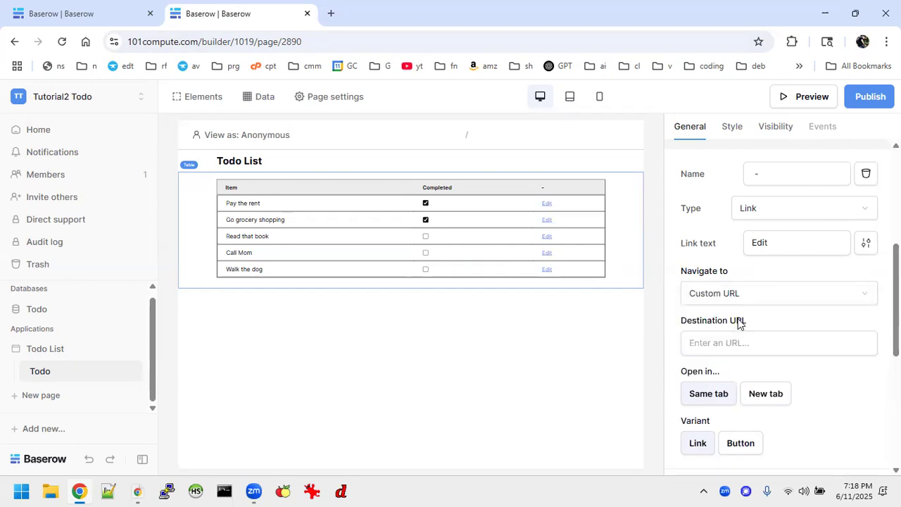
{"action": "left_click", "coordinate": [716, 340]}
{"action": "type", "text": "com-pute.com"}
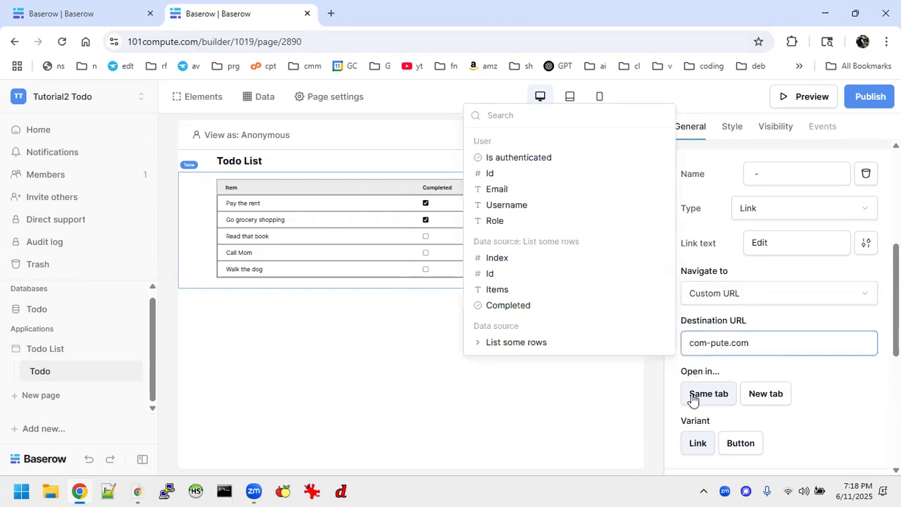
{"action": "left_click", "coordinate": [610, 403]}
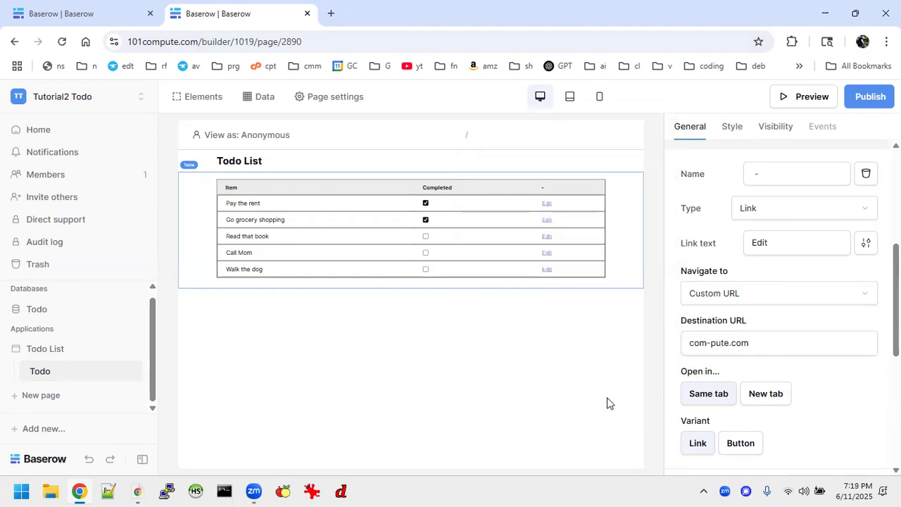
Publish the app to todotutorial.101compute.com and test the Edit link of the "Pay the rent" row on the live site
{"action": "left_click", "coordinate": [851, 106]}
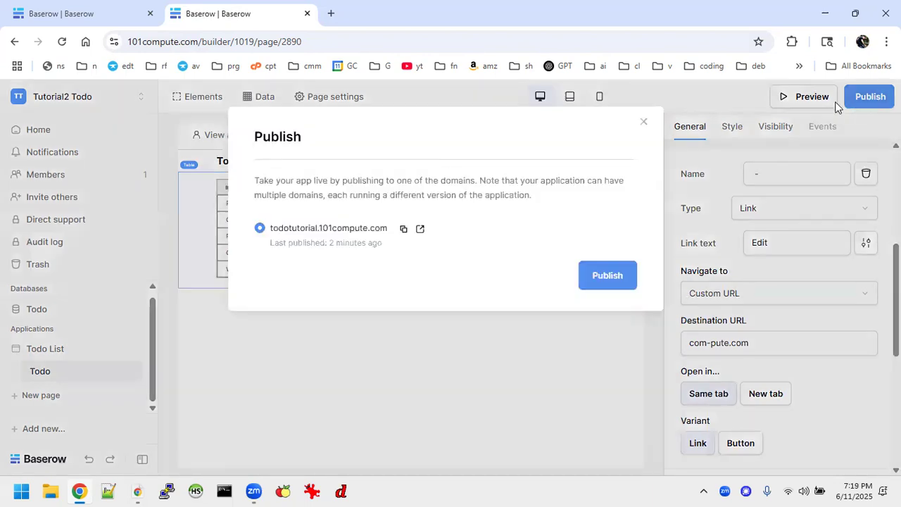
{"action": "left_click", "coordinate": [595, 275]}
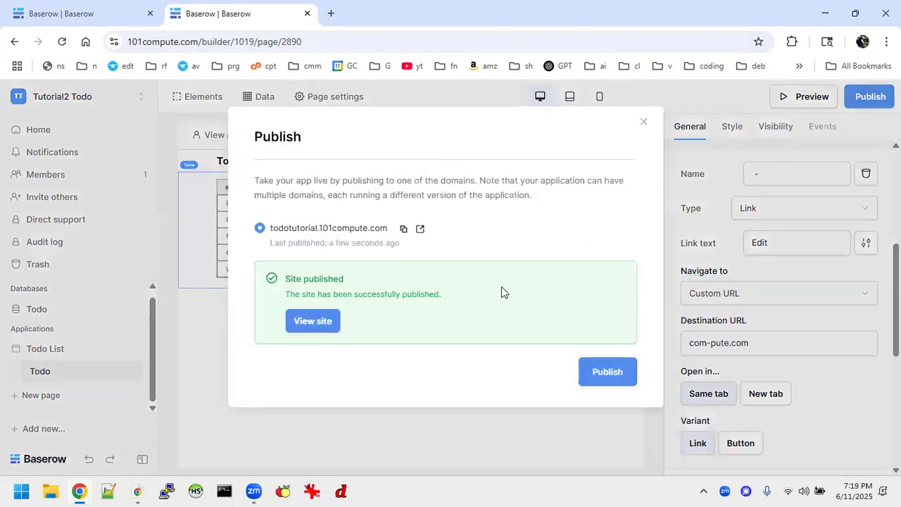
{"action": "left_click", "coordinate": [312, 324]}
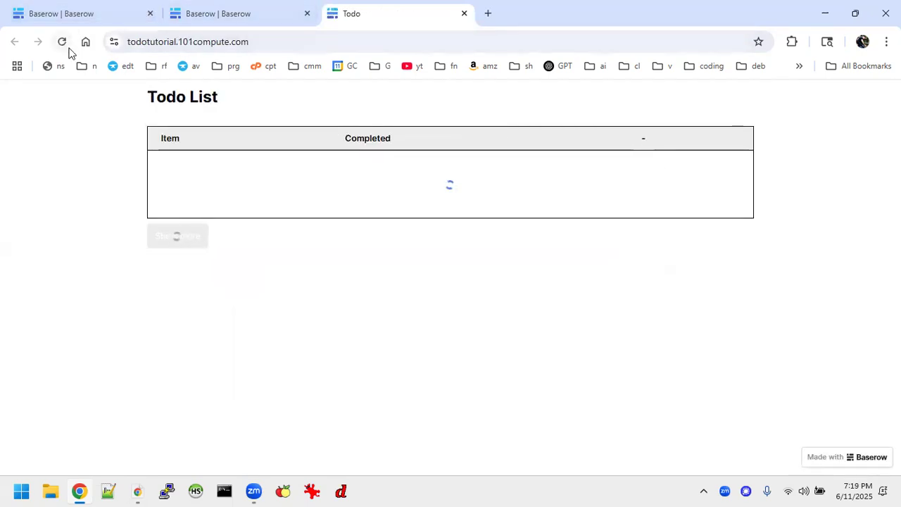
{"action": "left_click", "coordinate": [68, 51]}
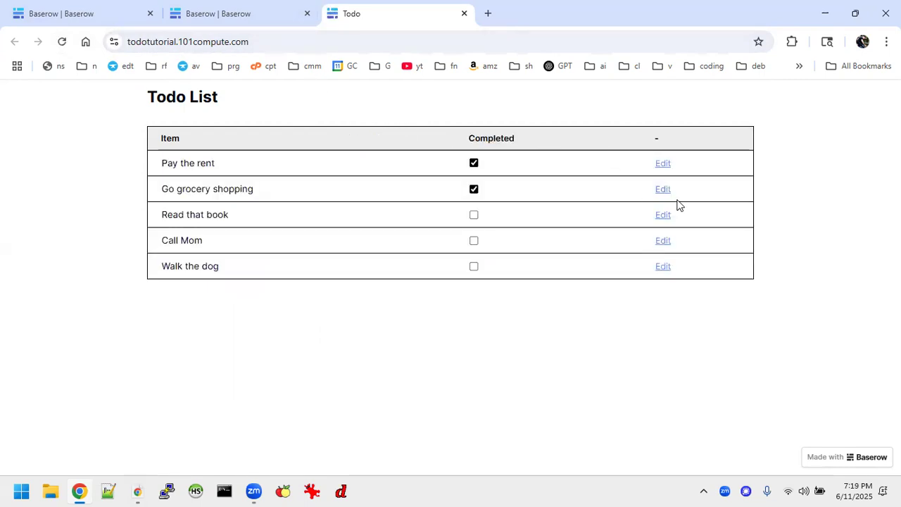
{"action": "left_click", "coordinate": [663, 164]}
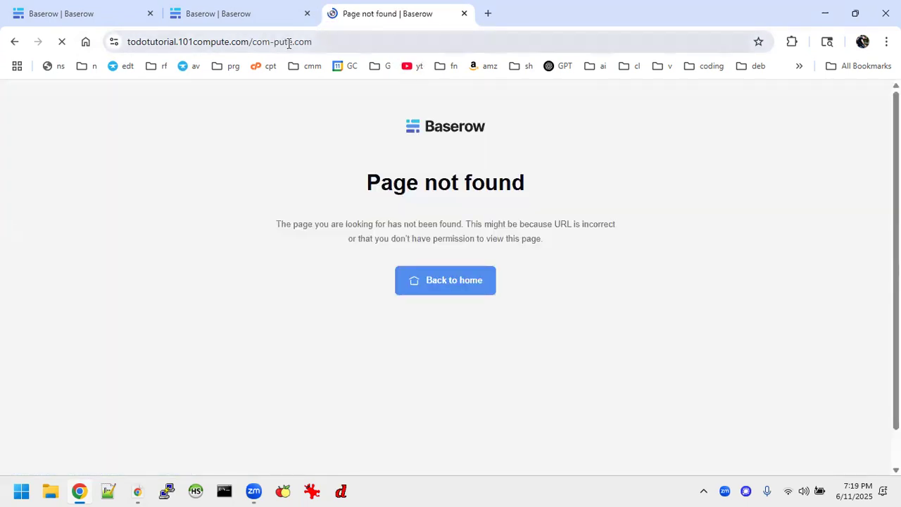
{"action": "left_click", "coordinate": [464, 15]}
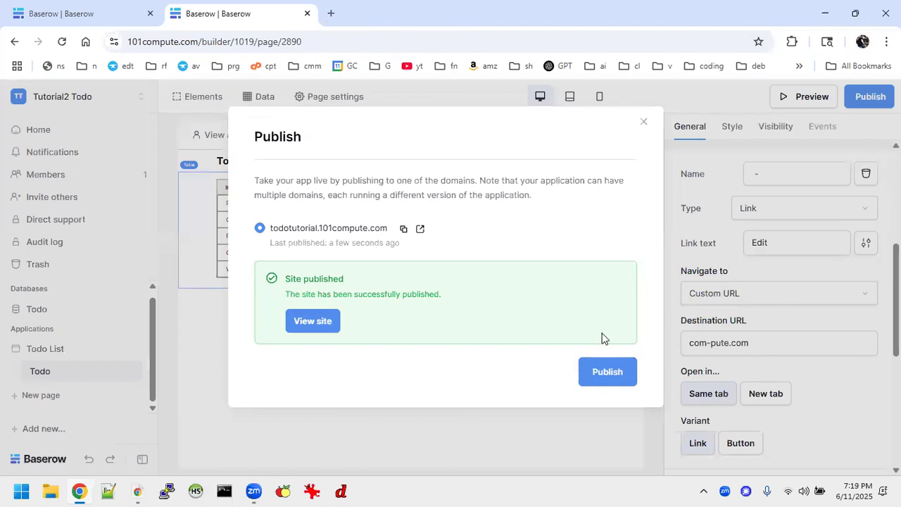
{"action": "left_click", "coordinate": [642, 124]}
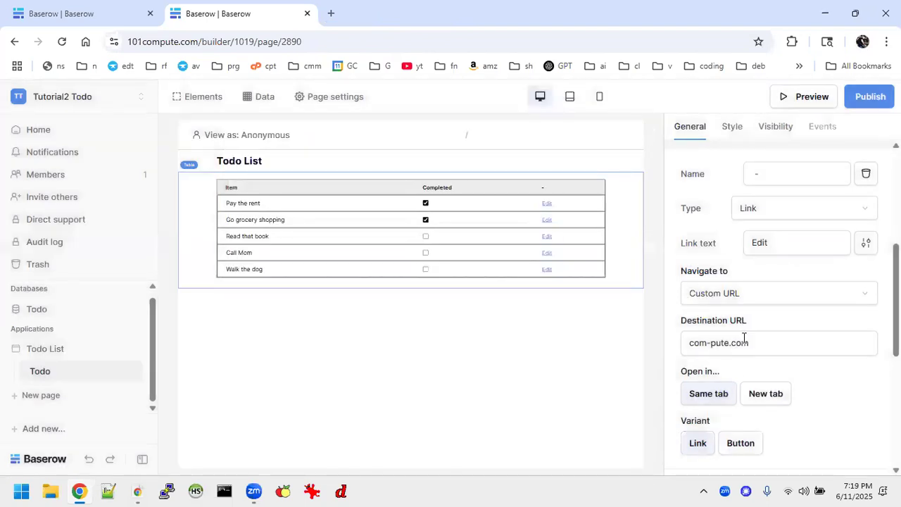
{"action": "left_click", "coordinate": [748, 340]}
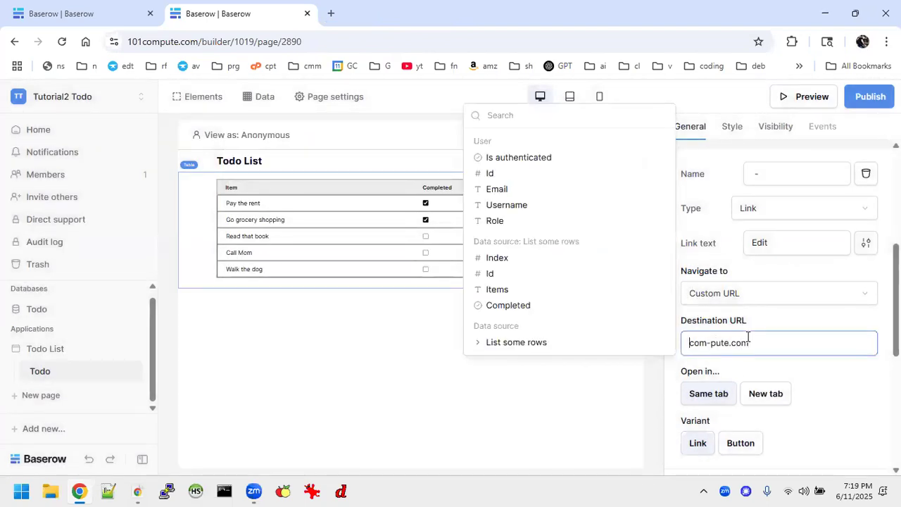
{"action": "type", "text": "https://"}
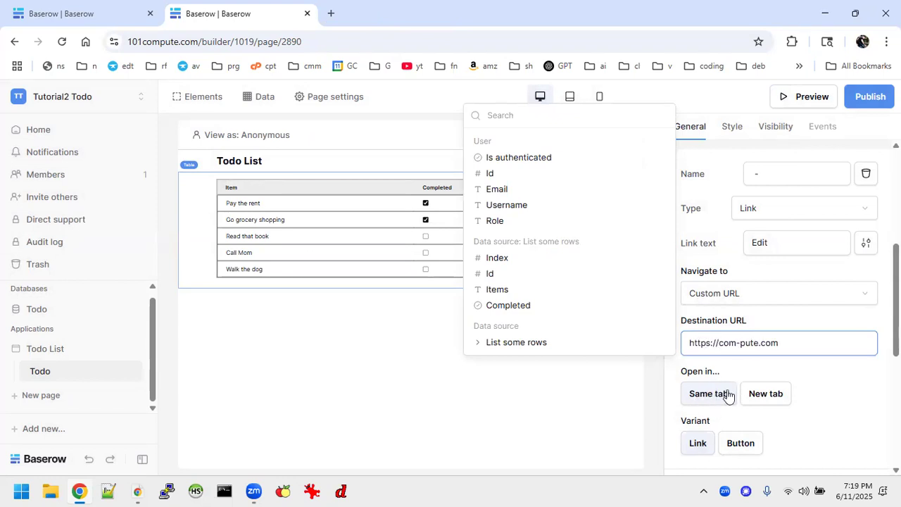
{"action": "left_click", "coordinate": [765, 392]}
{"action": "left_click", "coordinate": [766, 393]}
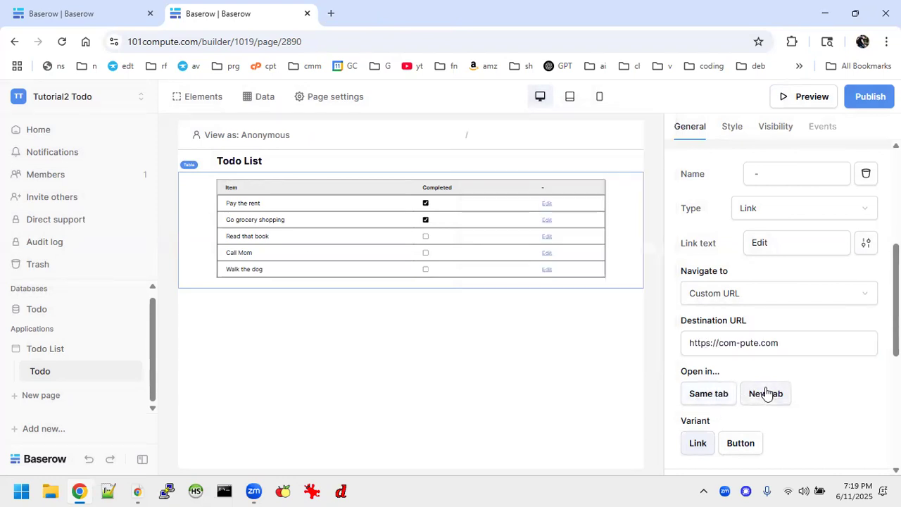
Republish the app and try the "Pay the rent" row's Edit link on the live site, then return to the builder
{"action": "left_click", "coordinate": [855, 102]}
{"action": "left_click", "coordinate": [607, 278]}
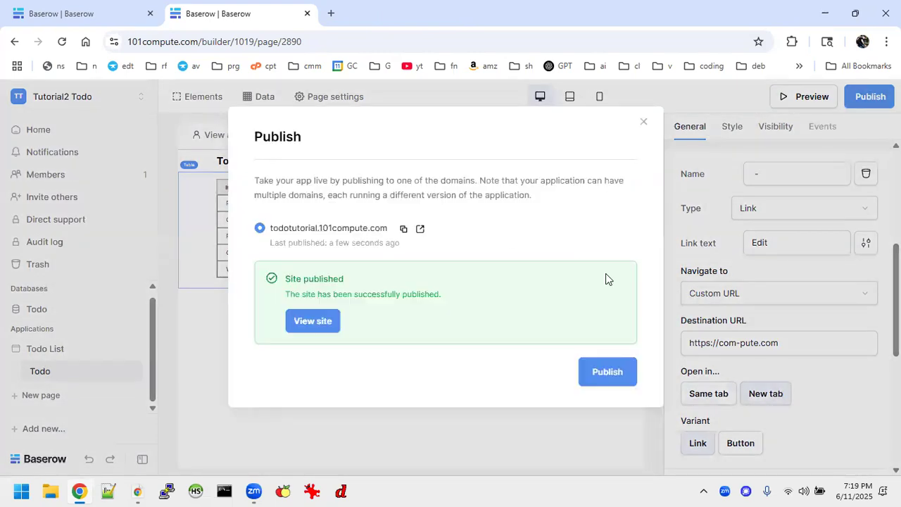
{"action": "right_click", "coordinate": [591, 259]}
{"action": "left_click", "coordinate": [313, 324]}
{"action": "left_click", "coordinate": [311, 322]}
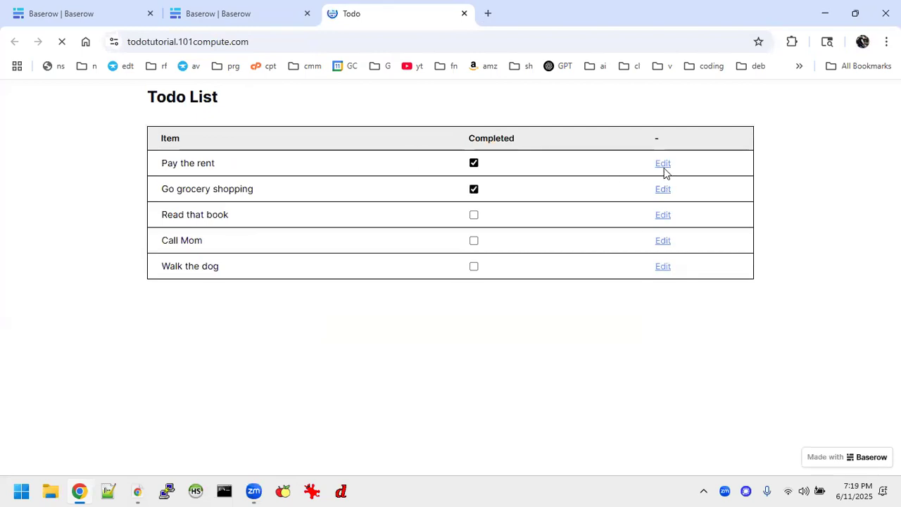
{"action": "left_click", "coordinate": [662, 164]}
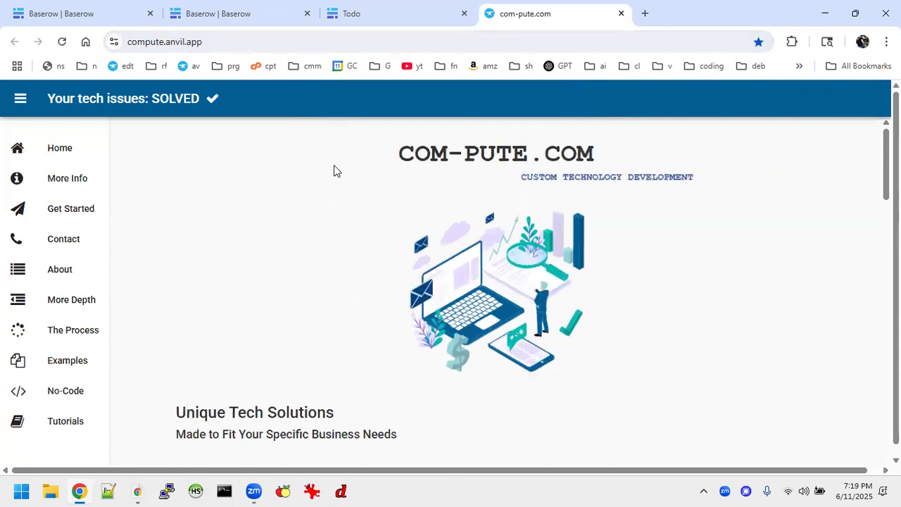
{"action": "left_click", "coordinate": [621, 14]}
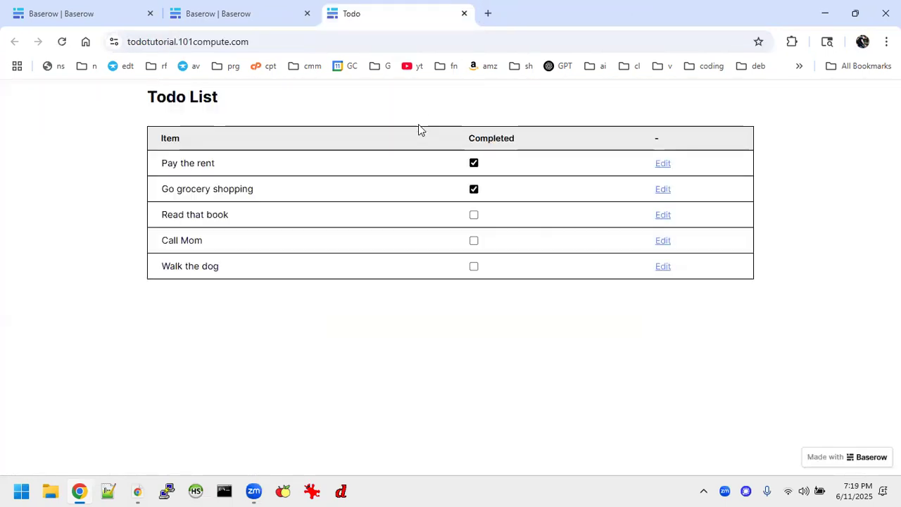
{"action": "left_click", "coordinate": [464, 13]}
{"action": "left_click", "coordinate": [644, 122]}
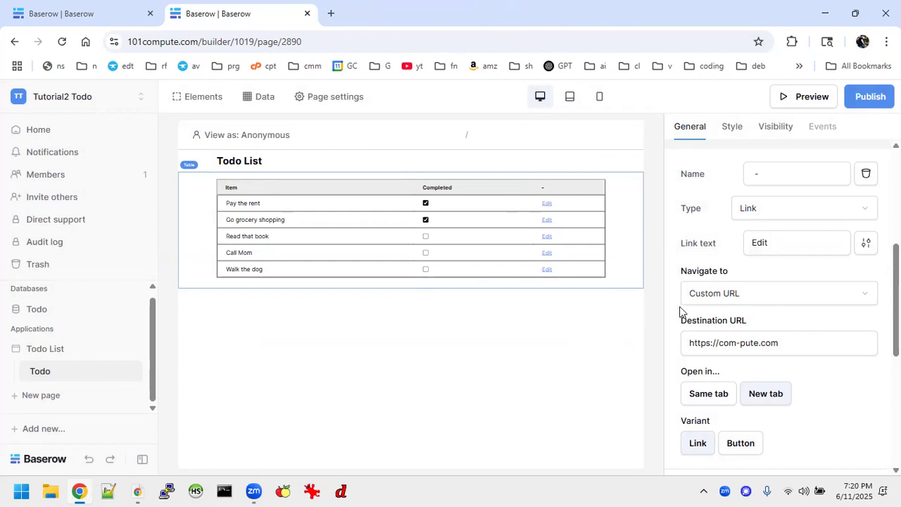
Clear the link's custom URL, making it open in the same tab and navigate to the Todo page
{"action": "left_click", "coordinate": [694, 394]}
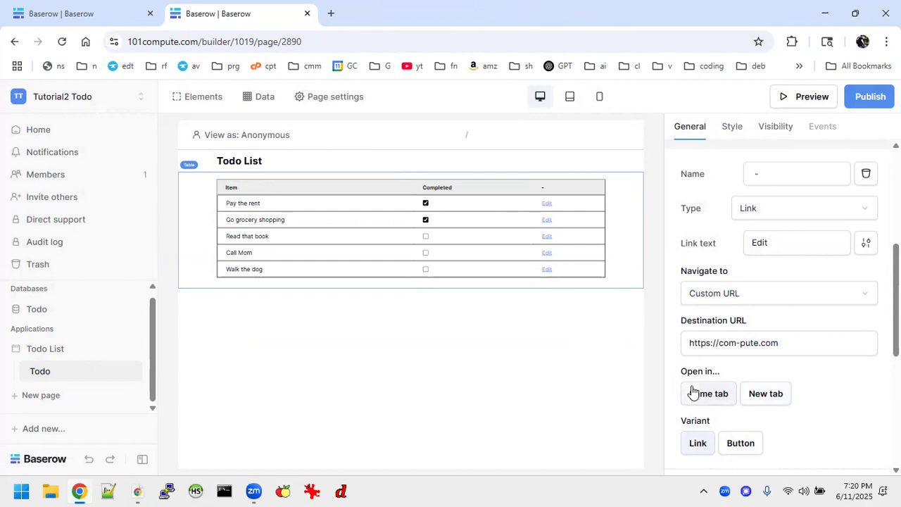
{"action": "left_click_drag", "start_coordinate": [798, 344], "coordinate": [641, 331]}
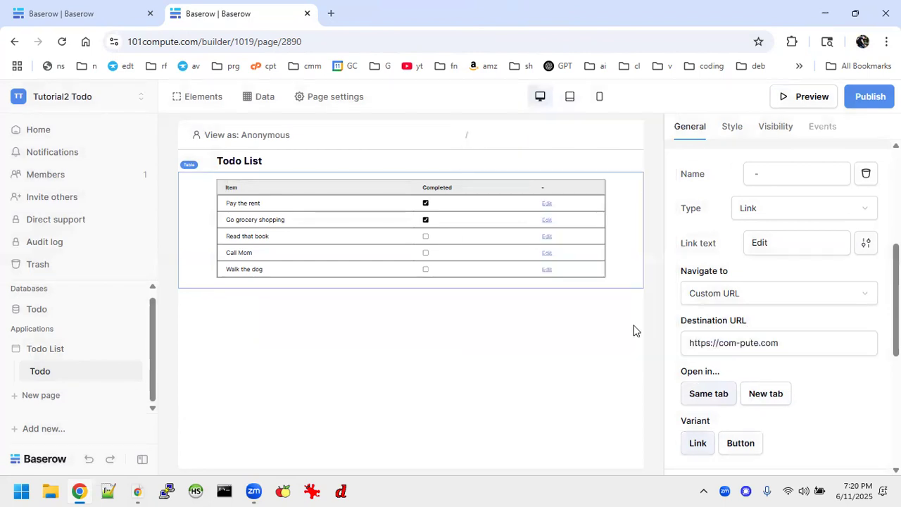
{"action": "left_click_drag", "start_coordinate": [820, 344], "coordinate": [661, 342]}
{"action": "left_click_drag", "start_coordinate": [800, 342], "coordinate": [682, 343]}
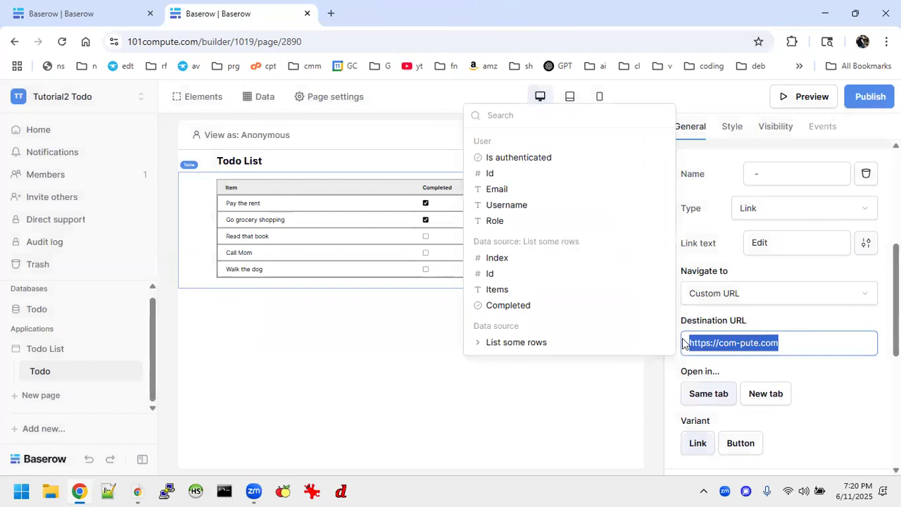
{"action": "key", "text": "BackSpace"}
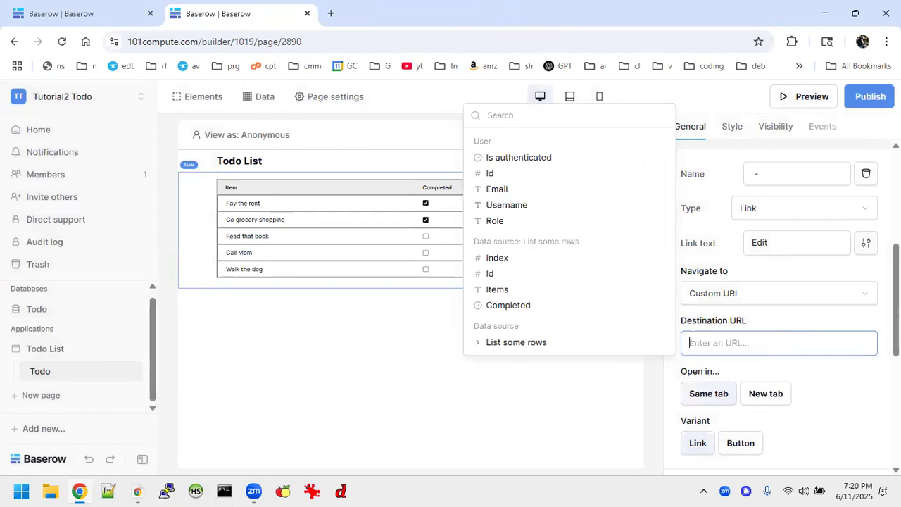
{"action": "left_click", "coordinate": [737, 294]}
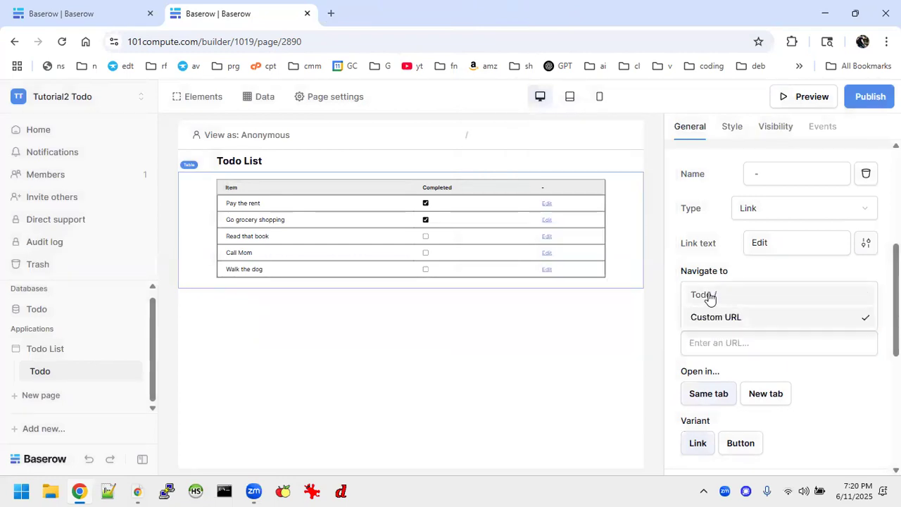
{"action": "left_click", "coordinate": [708, 296]}
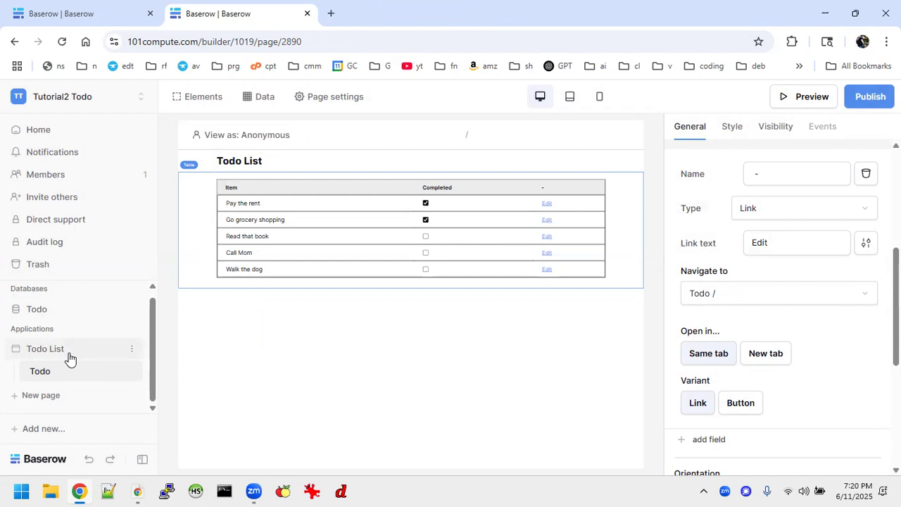
Create a page named Edit with the path /edit/:id and make its id path parameter numeric
{"action": "left_click", "coordinate": [46, 395]}
{"action": "type", "text": "Edit"}
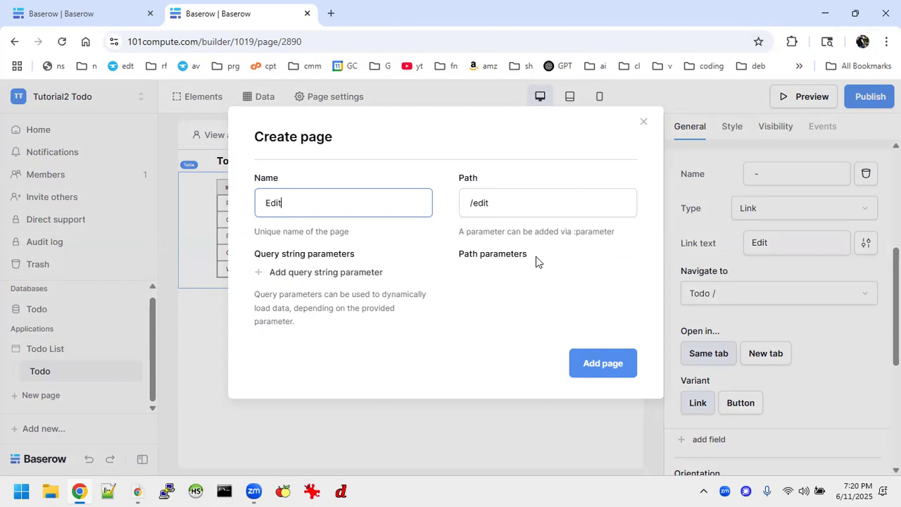
{"action": "left_click", "coordinate": [526, 202]}
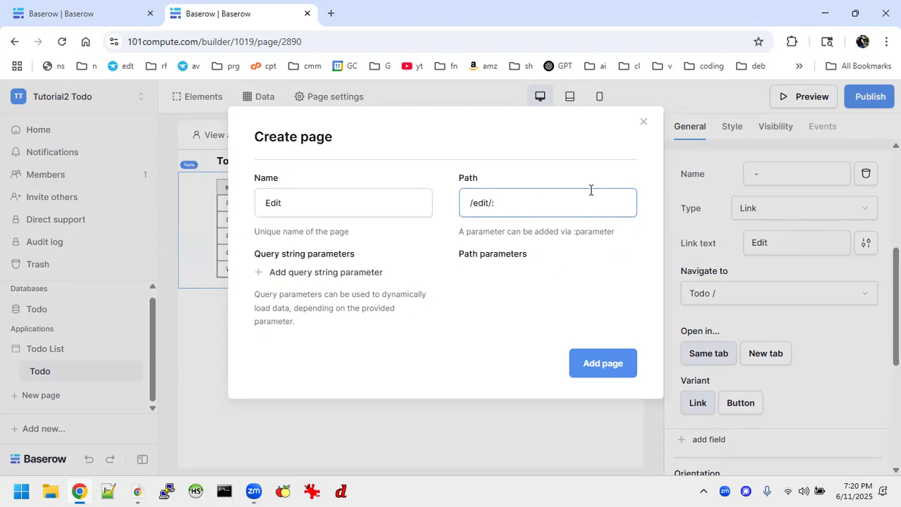
{"action": "type", "text": "id"}
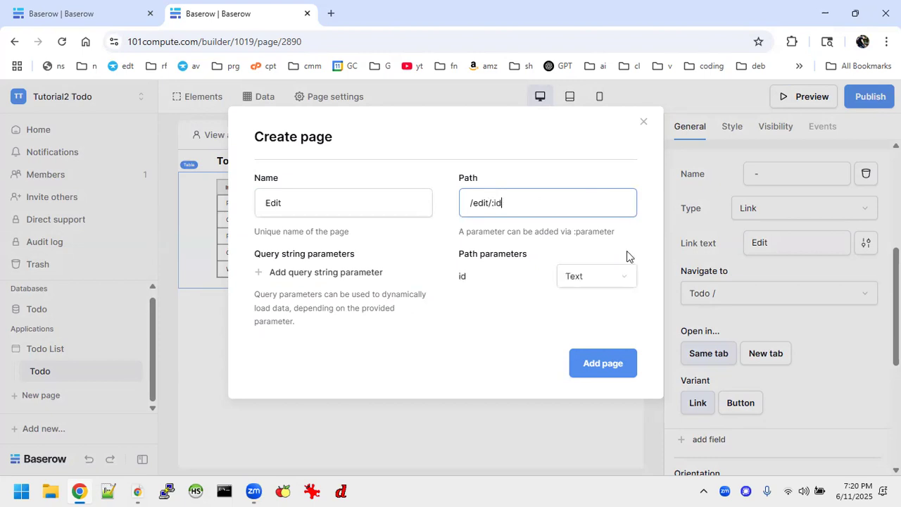
{"action": "left_click", "coordinate": [603, 274]}
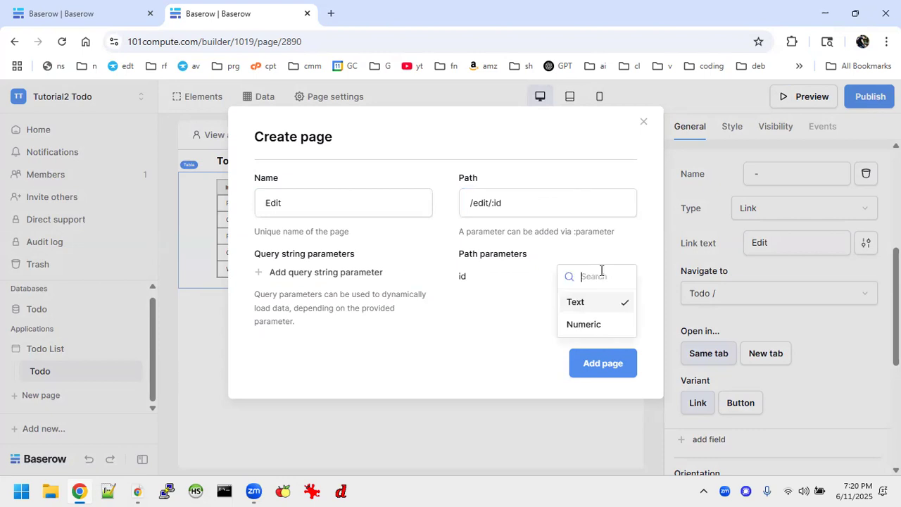
{"action": "left_click", "coordinate": [588, 323]}
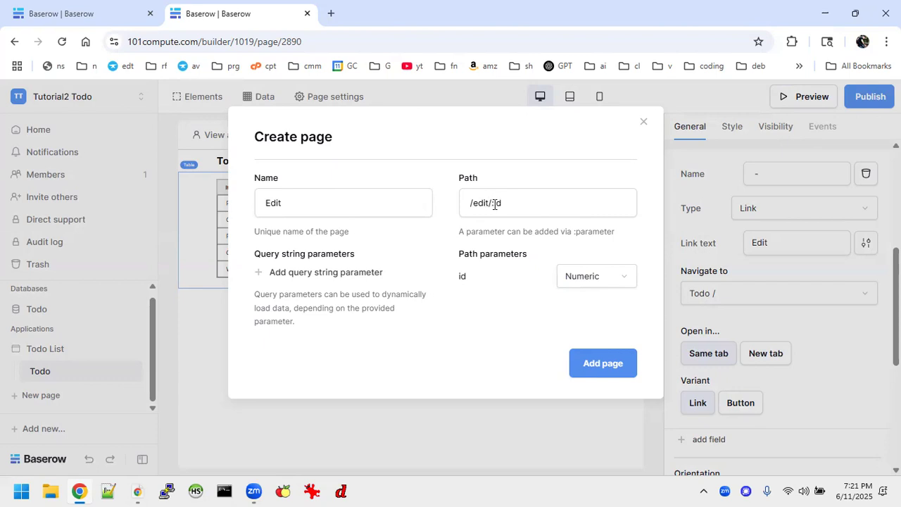
{"action": "left_click_drag", "start_coordinate": [507, 205], "coordinate": [495, 204]}
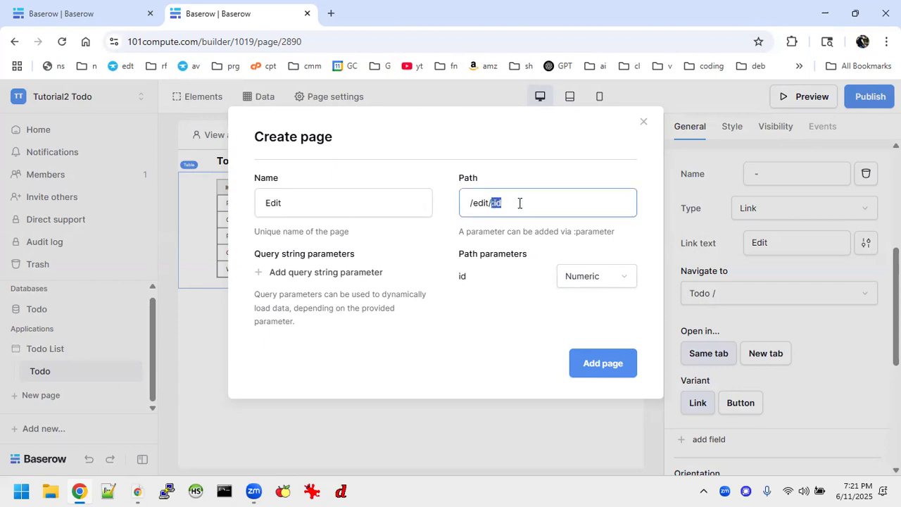
{"action": "left_click", "coordinate": [516, 205]}
{"action": "left_click", "coordinate": [611, 369]}
{"action": "scroll", "coordinate": [611, 369], "scroll_direction": "down", "scroll_amount": 1}
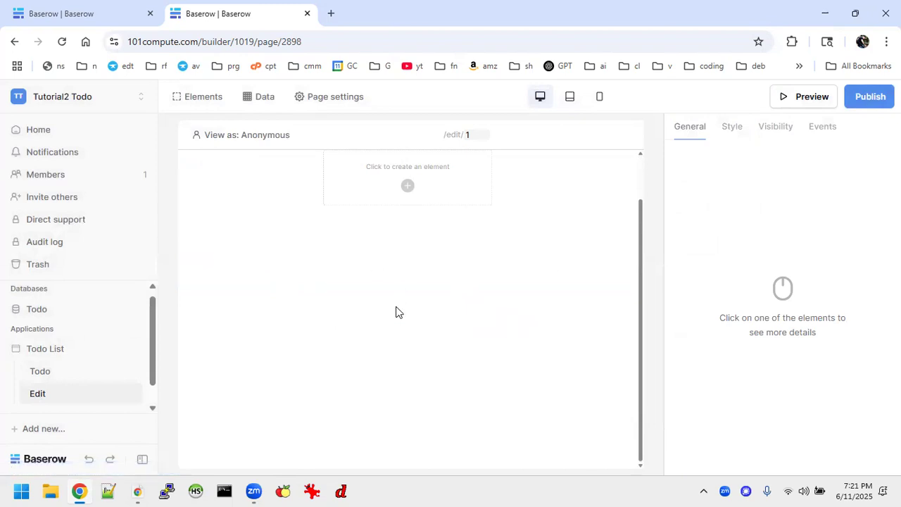
Examine the finished Edit page in the Todo Tutorials workspace, including its form, Item input and Completed checkbox, then return to the new Edit page
{"action": "left_click", "coordinate": [42, 378]}
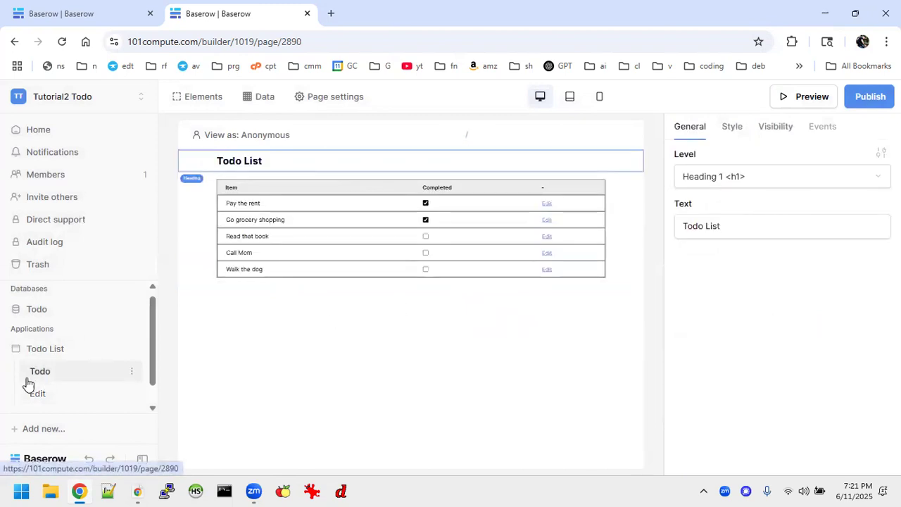
{"action": "left_click", "coordinate": [34, 395]}
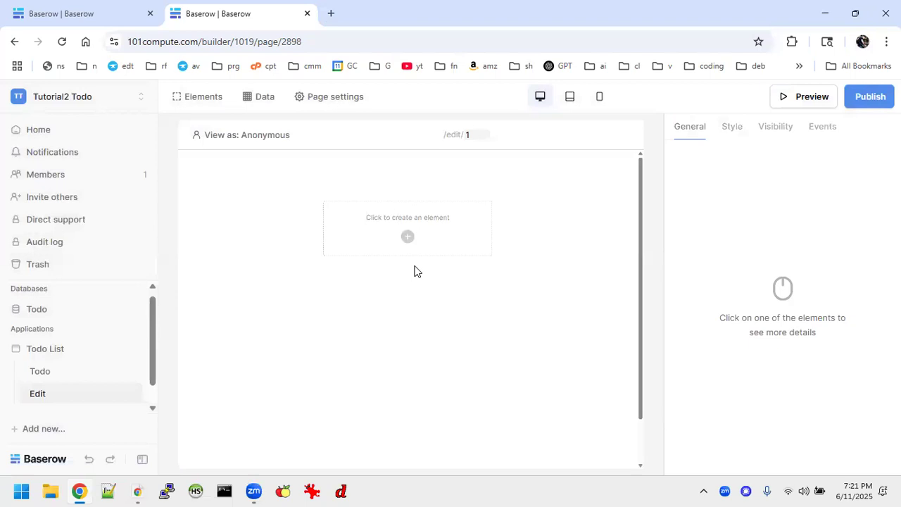
{"action": "left_click", "coordinate": [73, 9]}
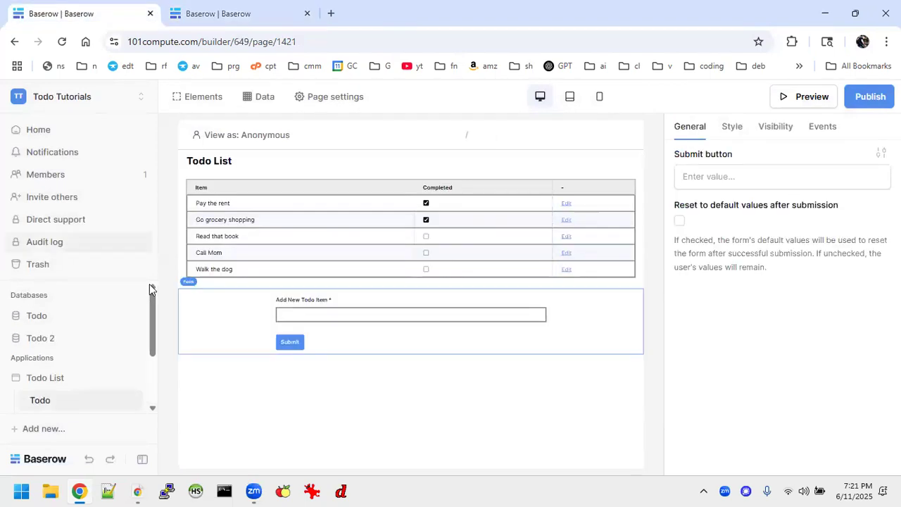
{"action": "scroll", "coordinate": [54, 348], "scroll_direction": "down", "scroll_amount": 3}
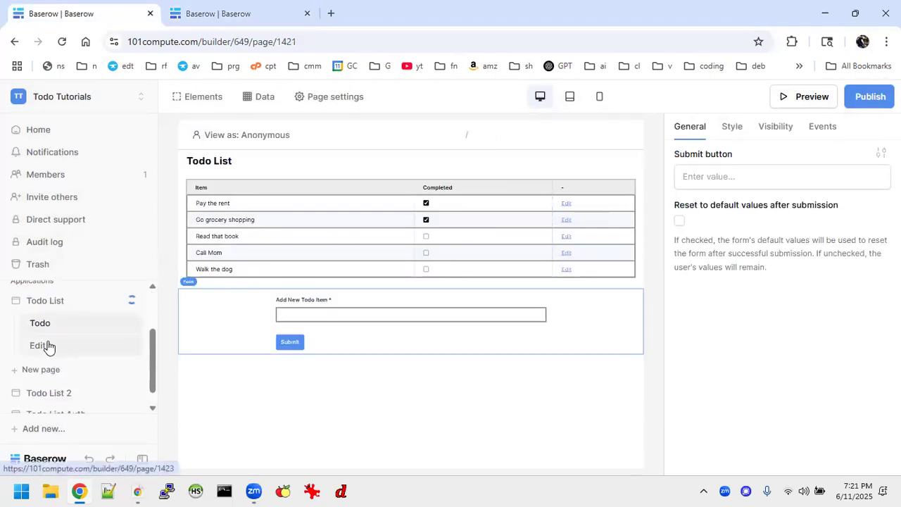
{"action": "left_click", "coordinate": [46, 345]}
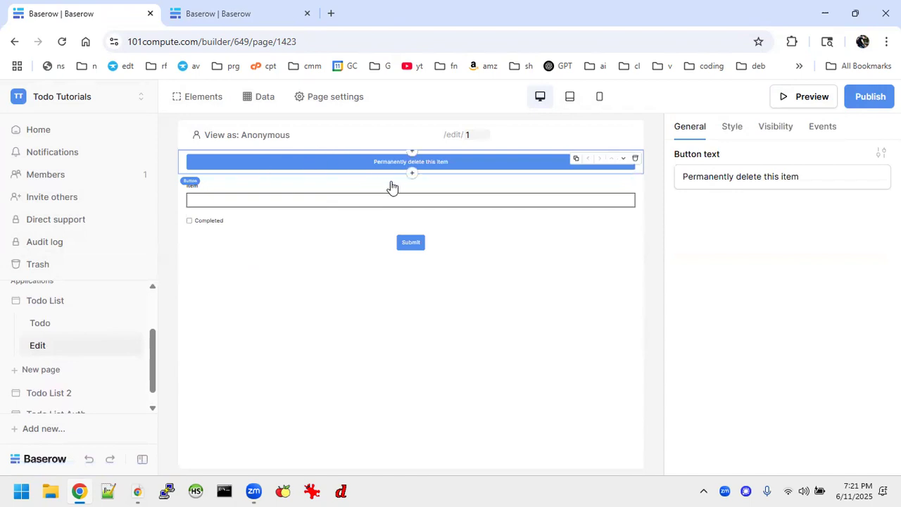
{"action": "left_click", "coordinate": [343, 184]}
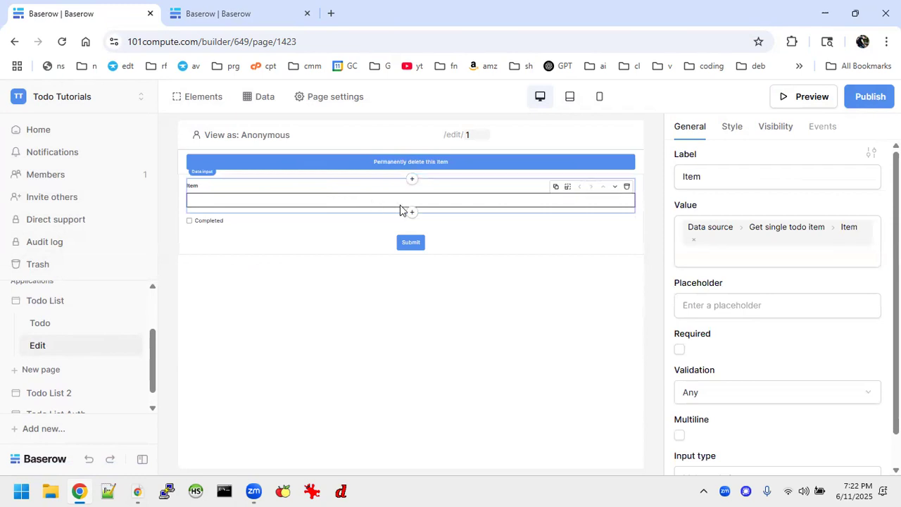
{"action": "left_click", "coordinate": [323, 240]}
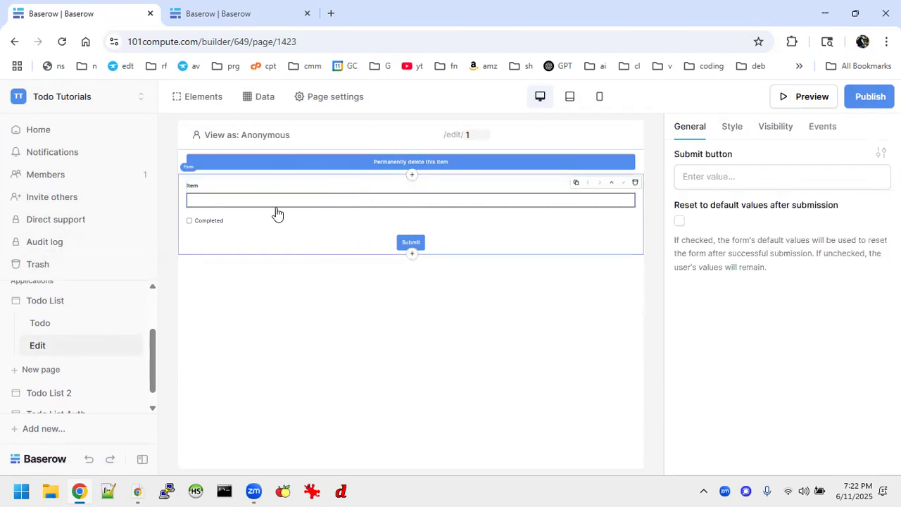
{"action": "left_click", "coordinate": [301, 204]}
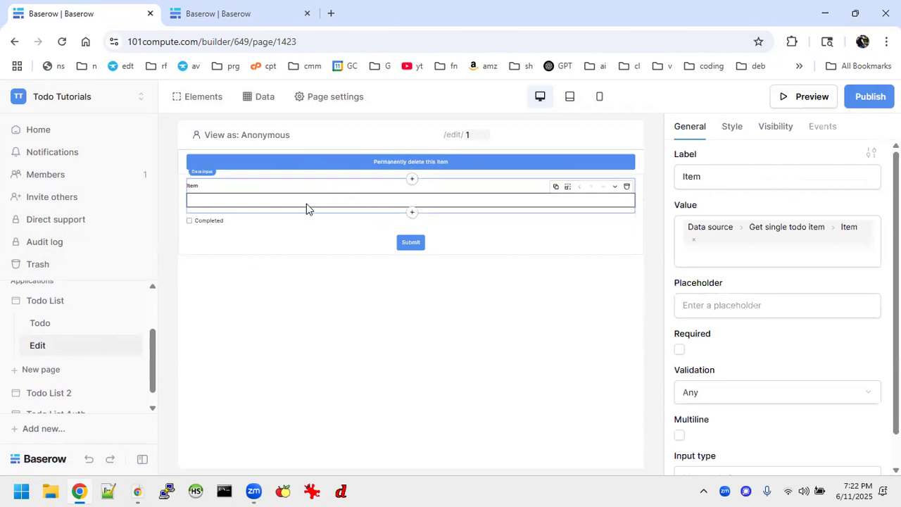
{"action": "left_click", "coordinate": [208, 224]}
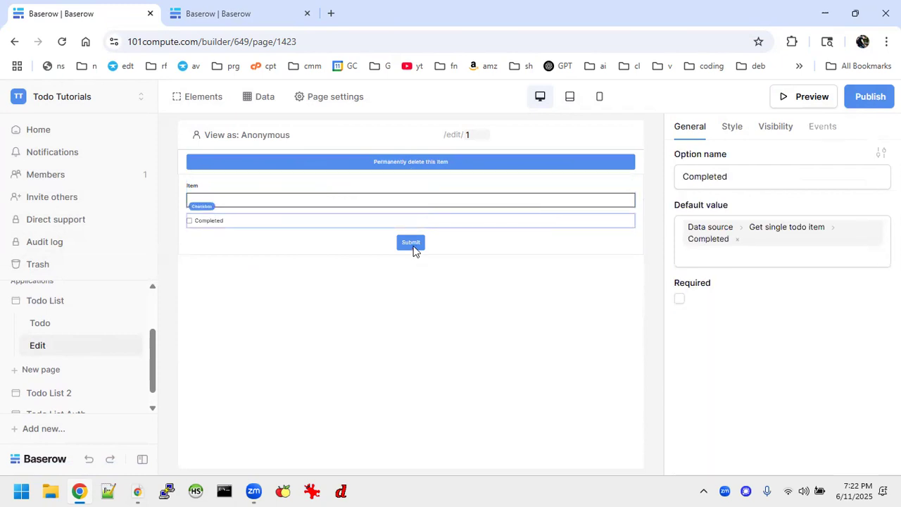
{"action": "left_click", "coordinate": [215, 14]}
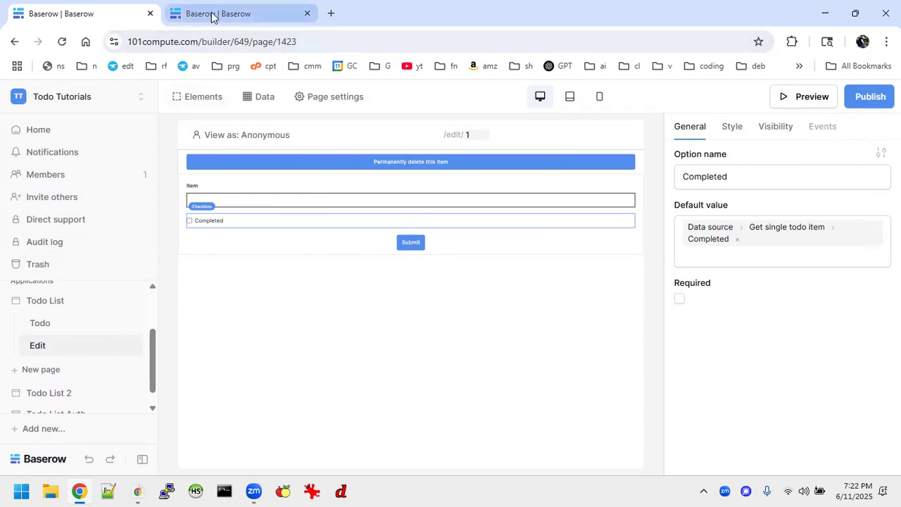
Add a button element to the Edit page with the text "Permanently delete this todo item"
{"action": "left_click", "coordinate": [408, 237]}
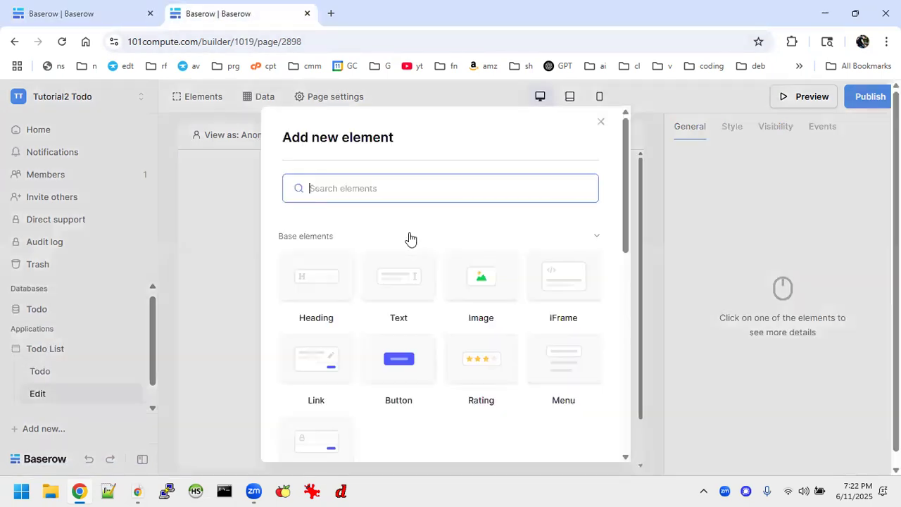
{"action": "left_click", "coordinate": [404, 363]}
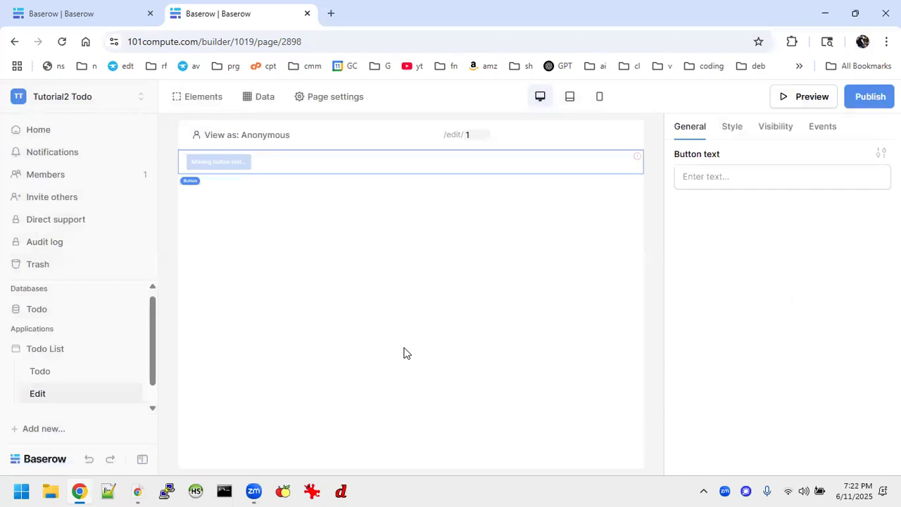
{"action": "left_click", "coordinate": [712, 178]}
{"action": "type", "text": "Delete"}
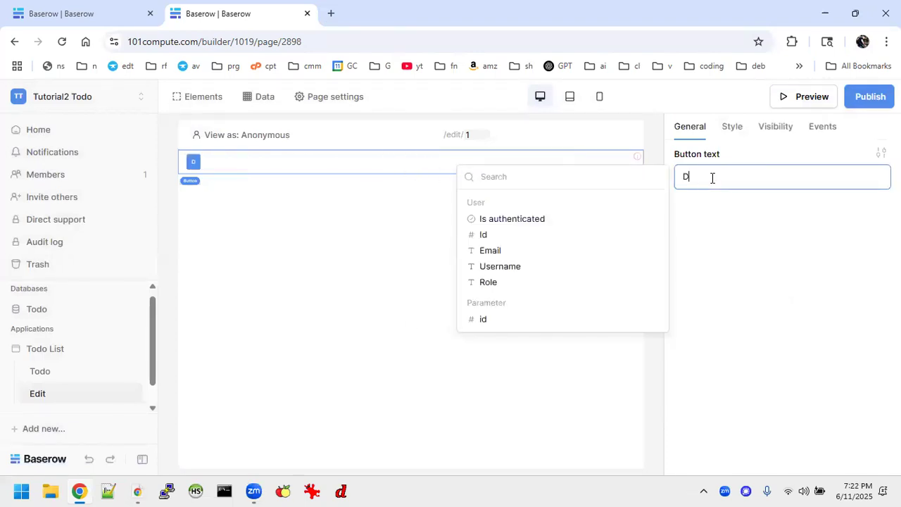
{"action": "key", "text": "BackSpace"}
{"action": "key", "text": "BackSpace"}
{"action": "key", "text": "BackSpace"}
{"action": "key", "text": "BackSpace"}
{"action": "key", "text": "BackSpace"}
{"action": "key", "text": "BackSpace"}
{"action": "type", "text": "Pl"}
{"action": "key", "text": "BackSpace"}
{"action": "type", "text": "ermane"}
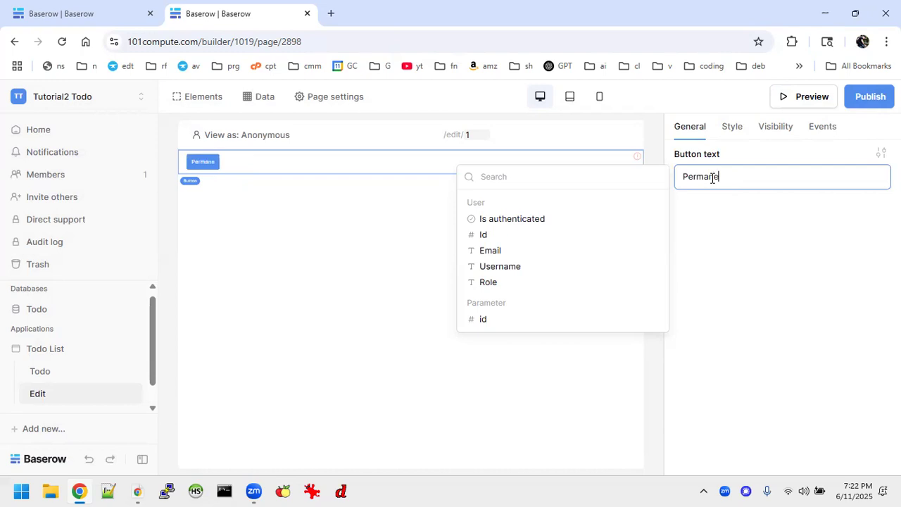
{"action": "type", "text": "ntly delet"}
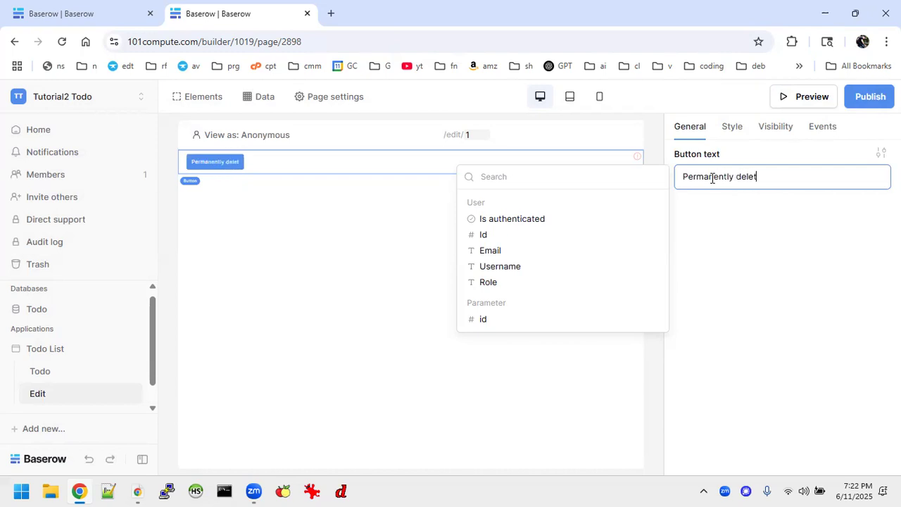
{"action": "type", "text": "e this todo item"}
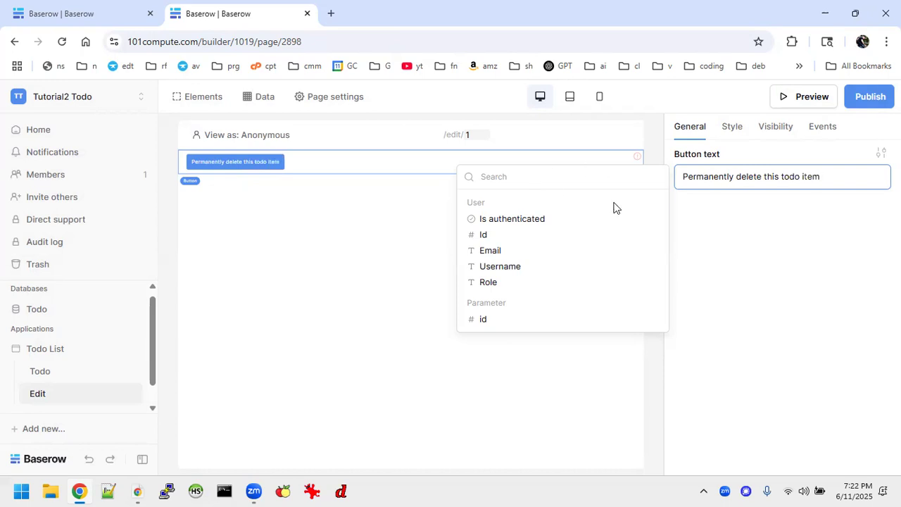
{"action": "left_click", "coordinate": [729, 265]}
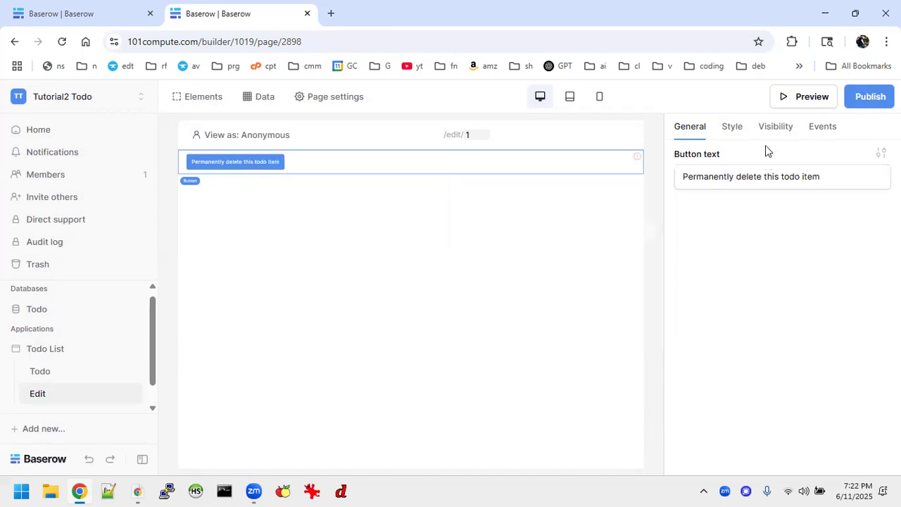
{"action": "left_click", "coordinate": [733, 129]}
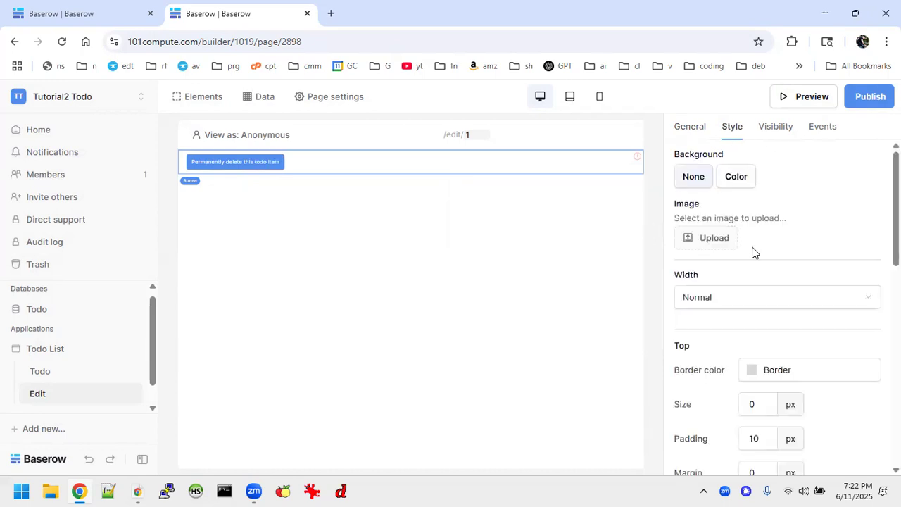
{"action": "left_click", "coordinate": [753, 298]}
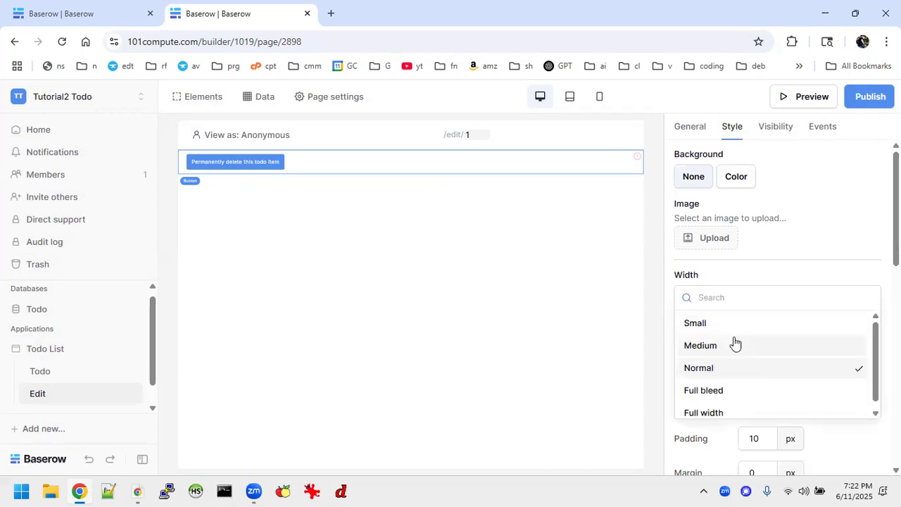
{"action": "left_click", "coordinate": [710, 367]}
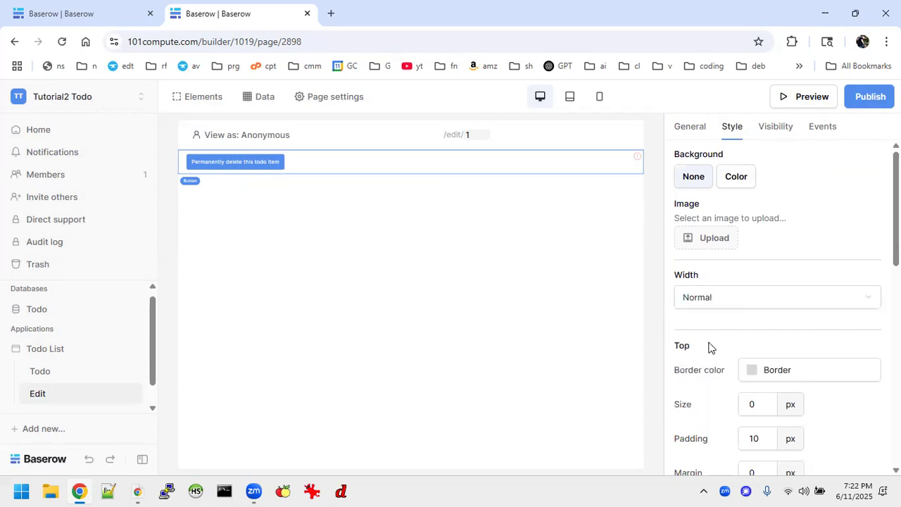
Override the delete button's theme to full width with centred text
{"action": "left_click", "coordinate": [692, 131]}
{"action": "left_click", "coordinate": [881, 153]}
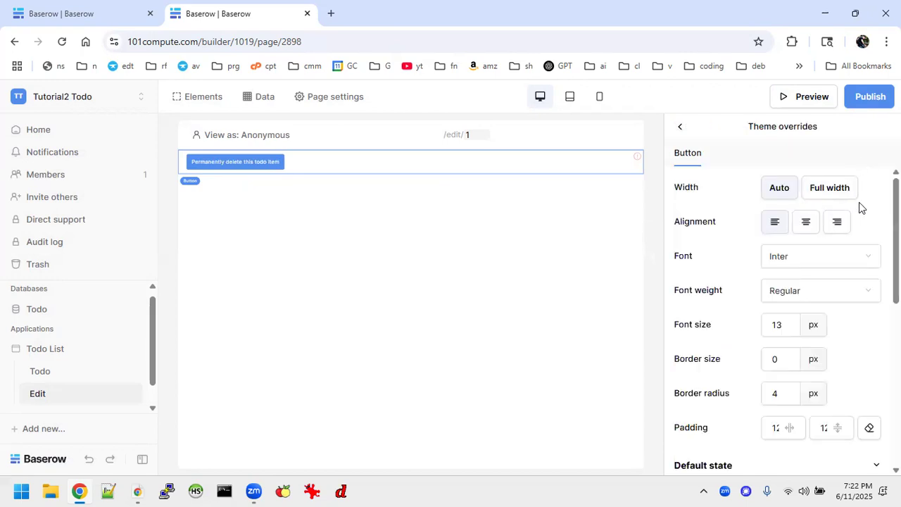
{"action": "left_click", "coordinate": [827, 190]}
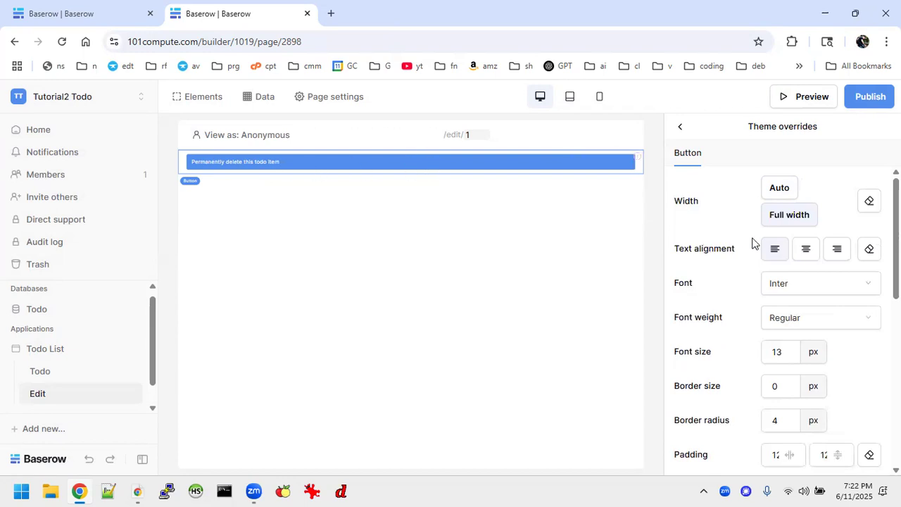
{"action": "left_click", "coordinate": [805, 251]}
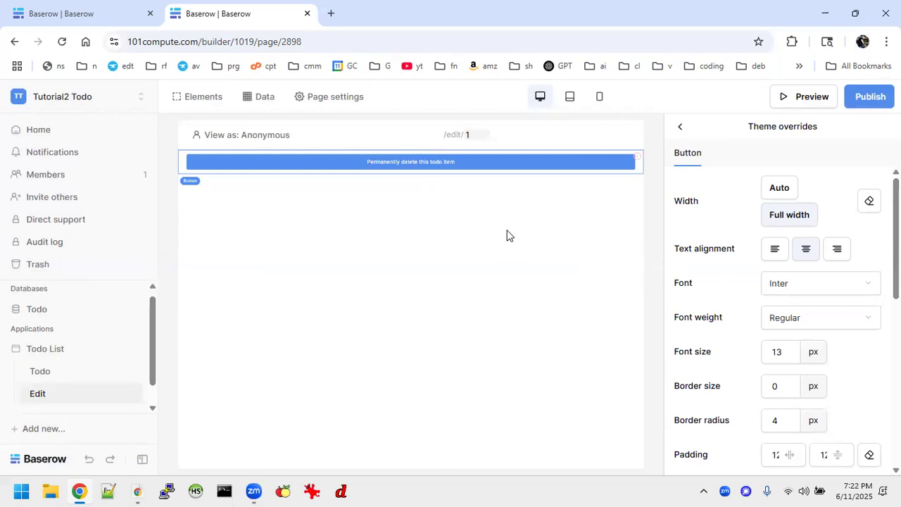
{"action": "left_click", "coordinate": [528, 155]}
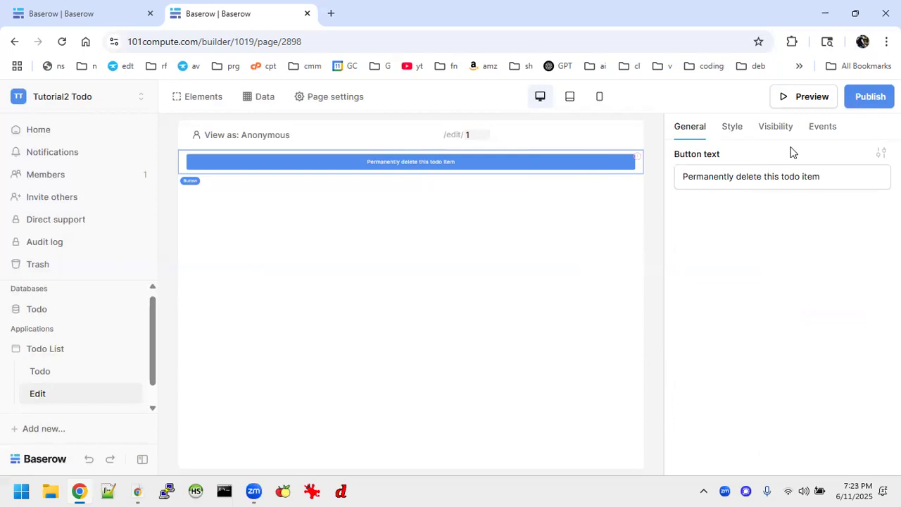
Add a Show Notification action to the delete button's click event with the title "Hello world!"
{"action": "left_click", "coordinate": [822, 131]}
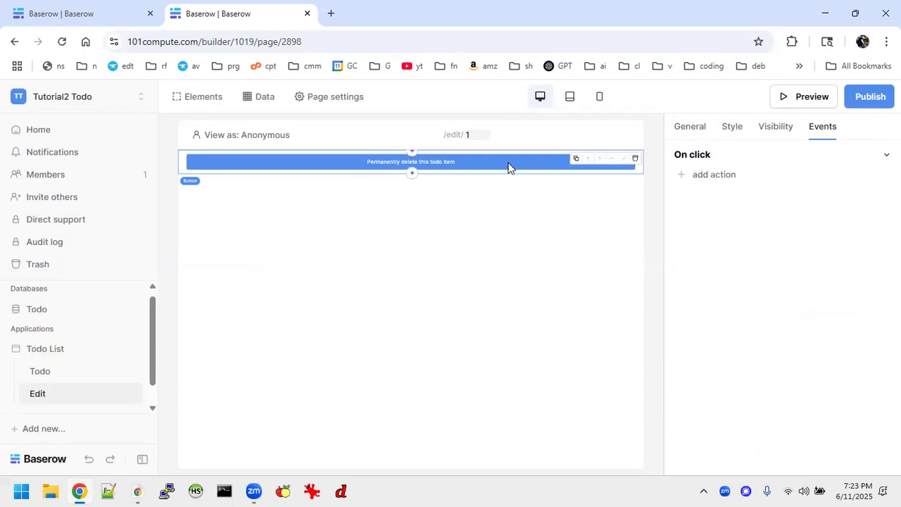
{"action": "triple_click", "coordinate": [718, 176]}
{"action": "left_click", "coordinate": [717, 176]}
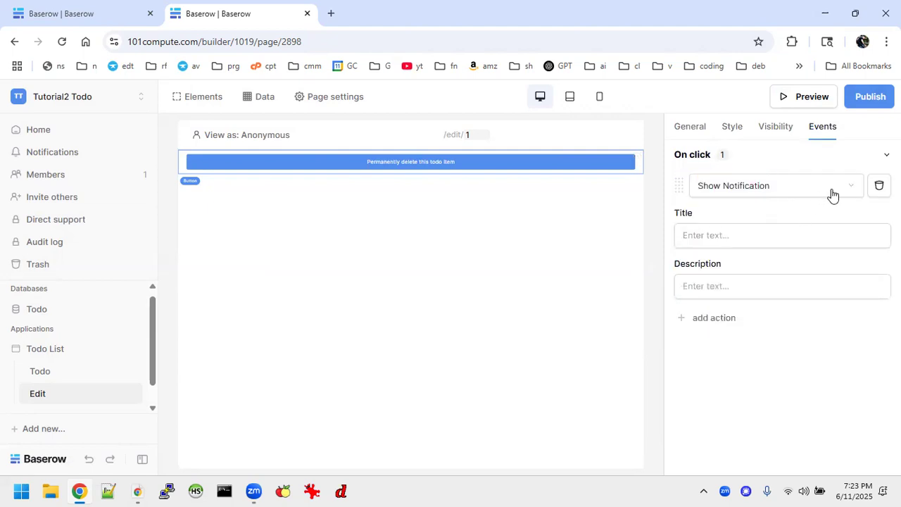
{"action": "left_click", "coordinate": [757, 229]}
{"action": "type", "text": "Hell"}
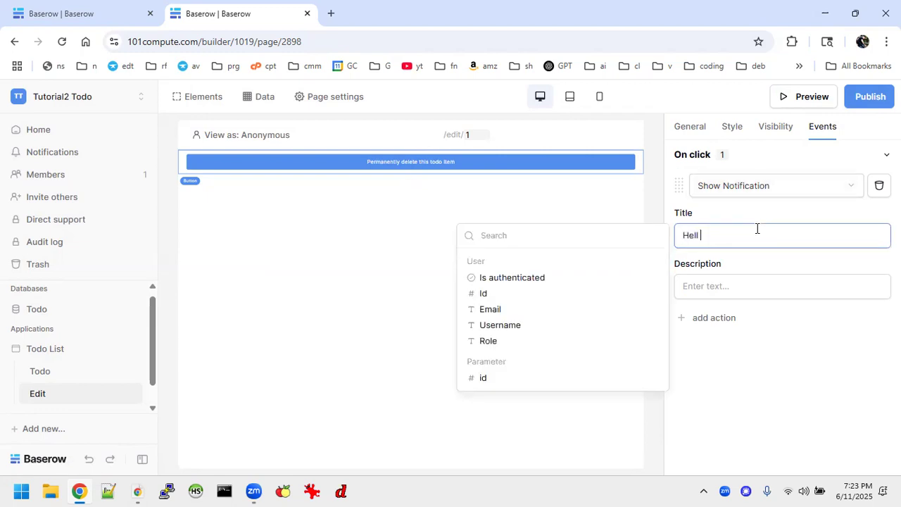
{"action": "type", "text": "o world!"}
{"action": "left_click", "coordinate": [777, 340]}
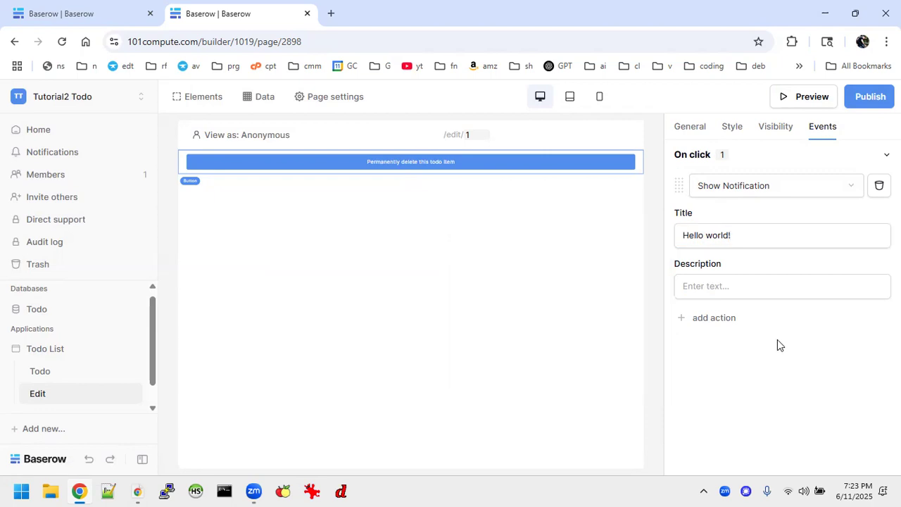
Publish the application to todotutorial.101compute.com, look at the live site, and return to the Edit page
{"action": "left_click", "coordinate": [868, 99]}
{"action": "left_click", "coordinate": [605, 274]}
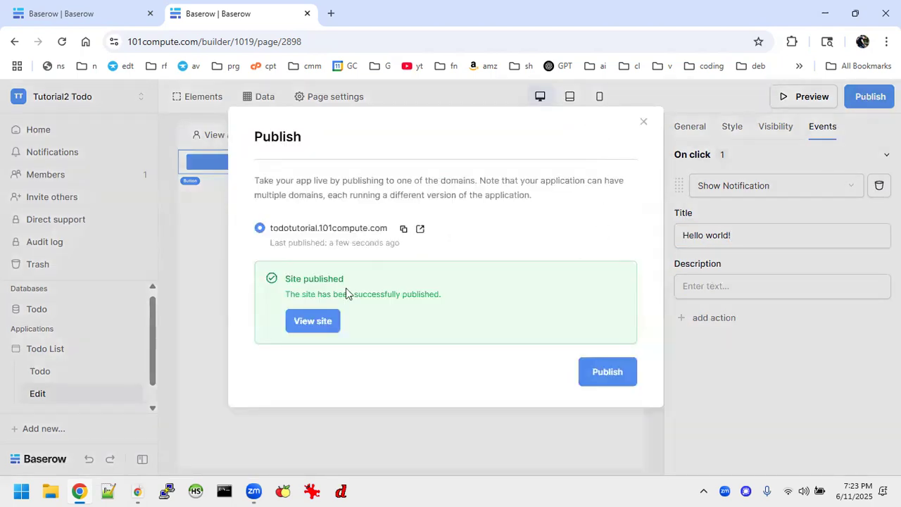
{"action": "left_click", "coordinate": [313, 320]}
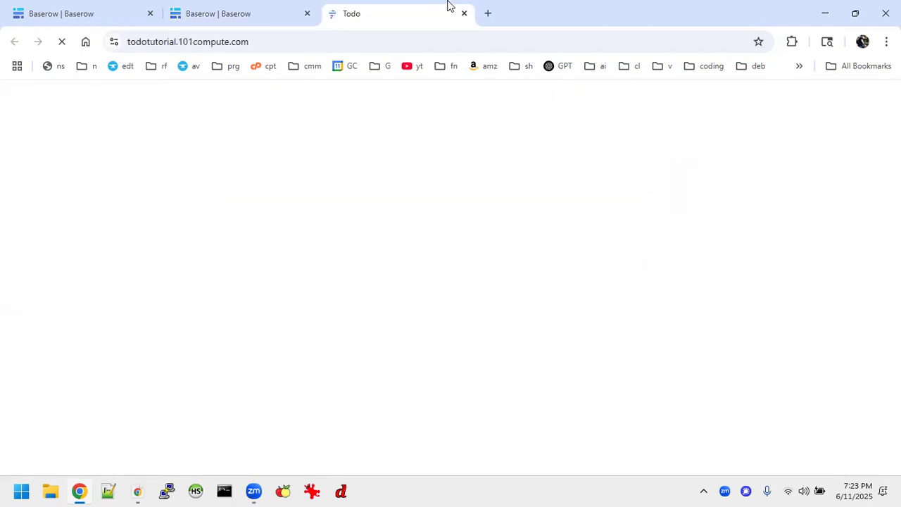
{"action": "left_click", "coordinate": [464, 13]}
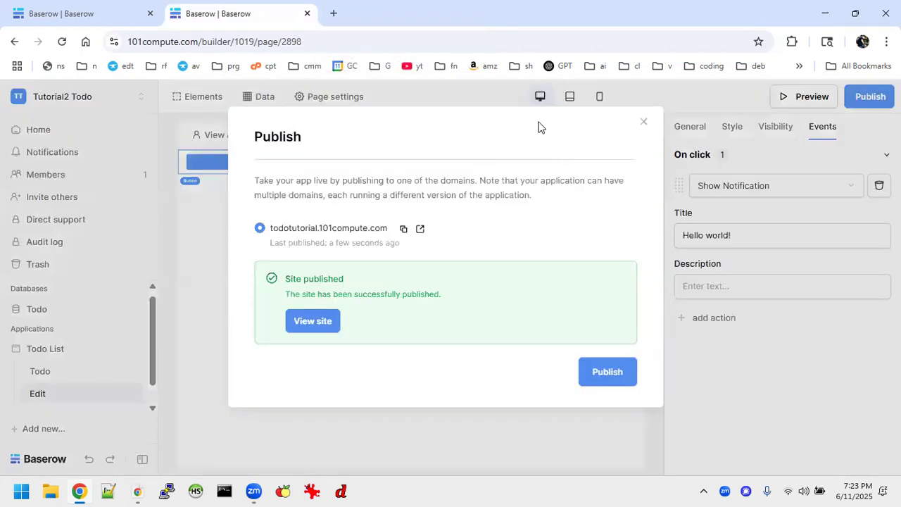
{"action": "left_click", "coordinate": [643, 122]}
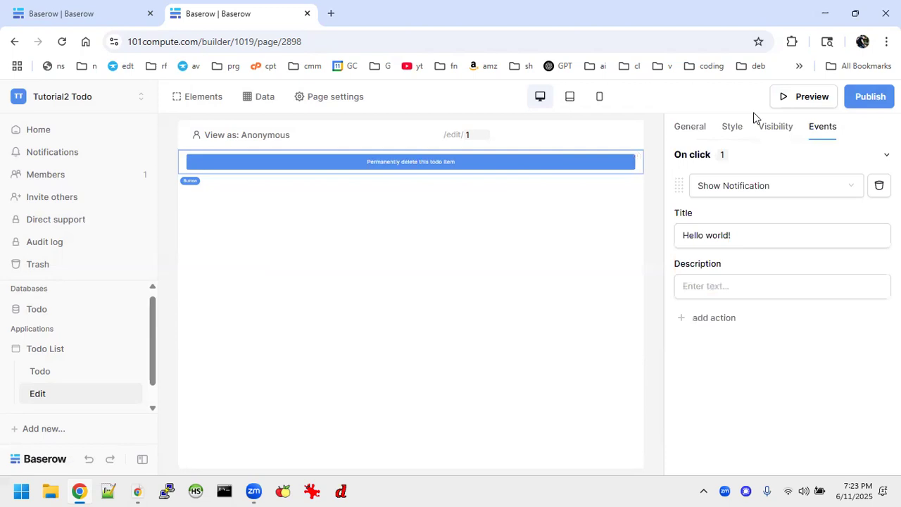
Preview the Edit page and test the delete button's notification, then close the preview
{"action": "left_click", "coordinate": [782, 104]}
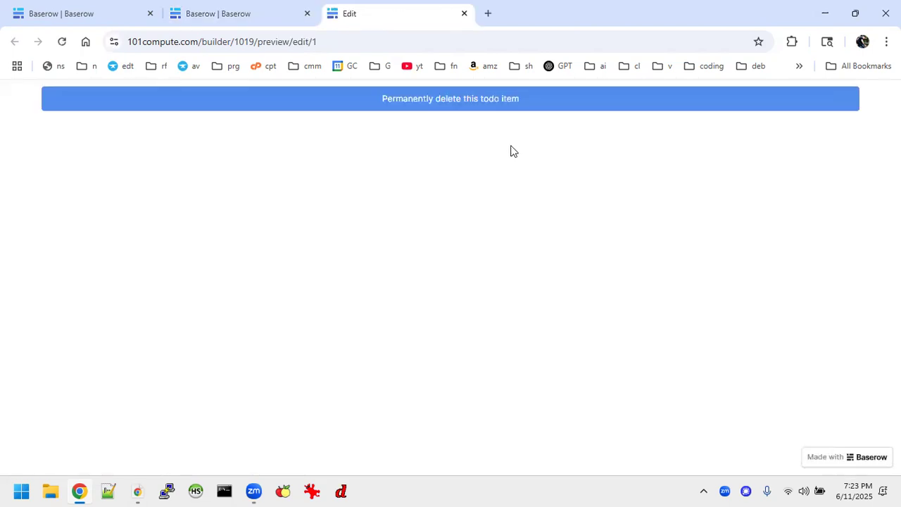
{"action": "left_click", "coordinate": [473, 102]}
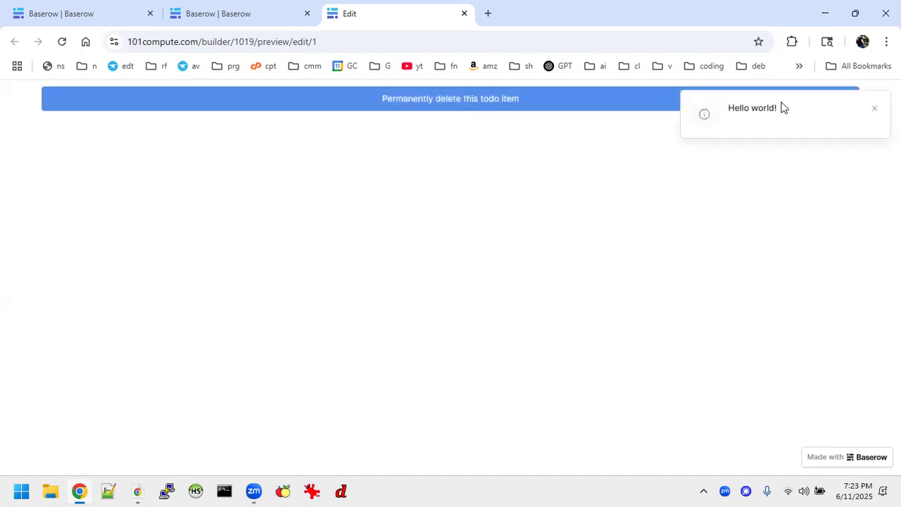
{"action": "left_click", "coordinate": [874, 108]}
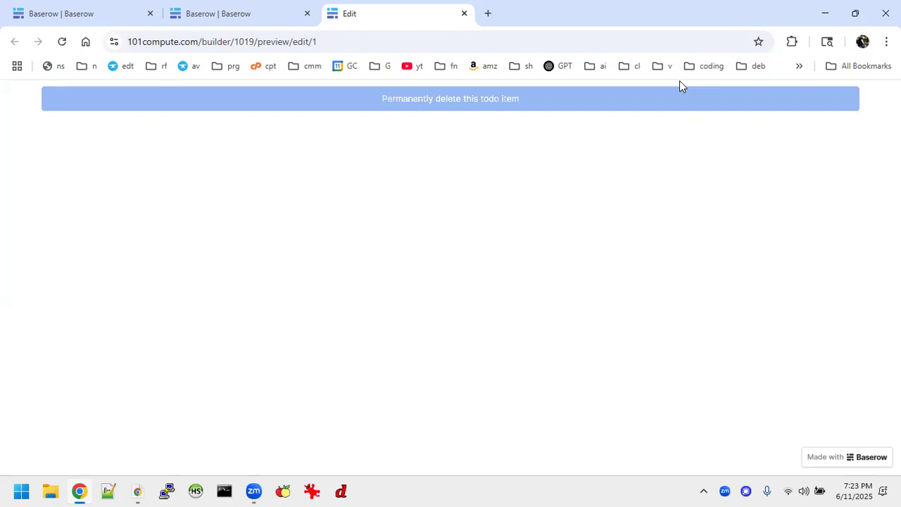
{"action": "left_click", "coordinate": [464, 13]}
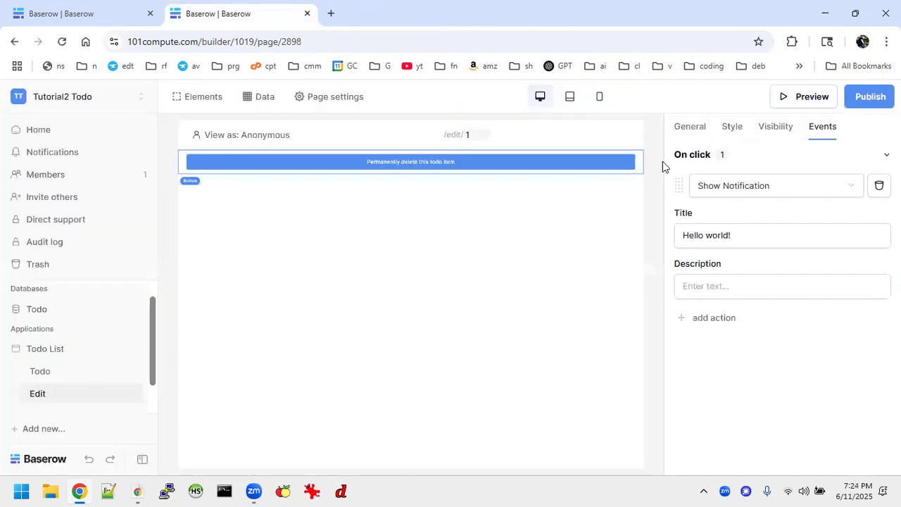
Change the delete button's click action to Delete Row using Local Baserow, the Todo database's Table, and the id parameter as row ID
{"action": "left_click", "coordinate": [850, 189]}
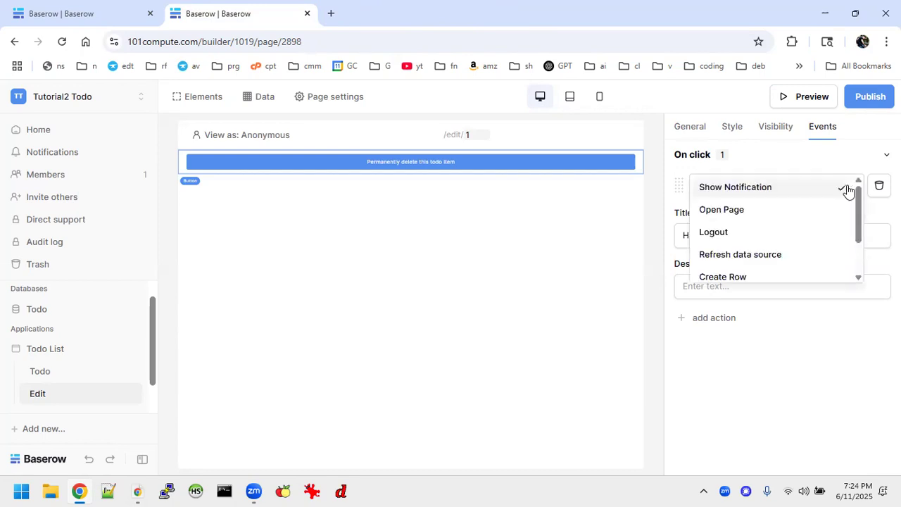
{"action": "scroll", "coordinate": [765, 233], "scroll_direction": "down", "scroll_amount": 2}
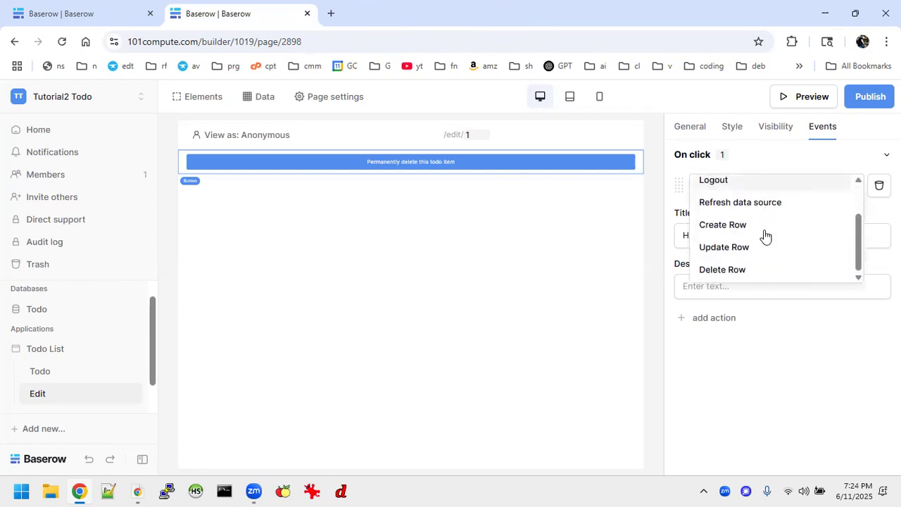
{"action": "left_click", "coordinate": [712, 271]}
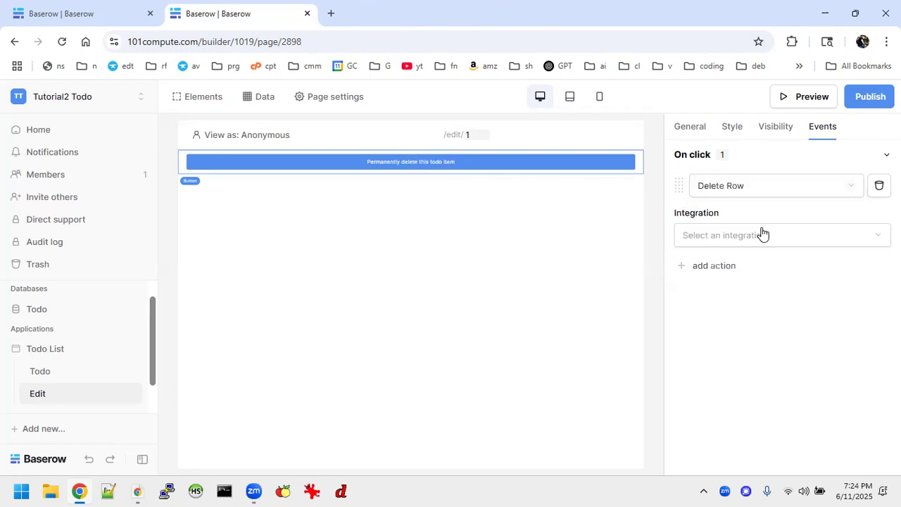
{"action": "left_click", "coordinate": [762, 234]}
{"action": "left_click", "coordinate": [730, 266]}
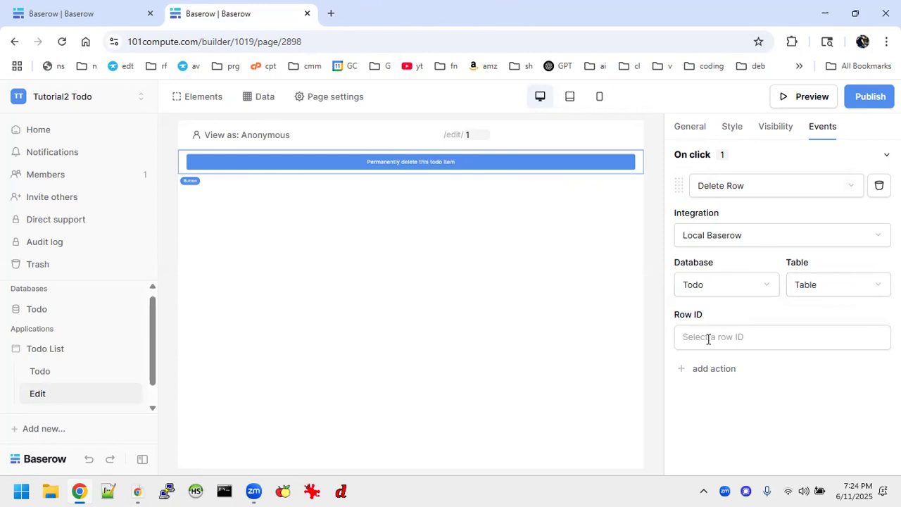
{"action": "left_click", "coordinate": [709, 338]}
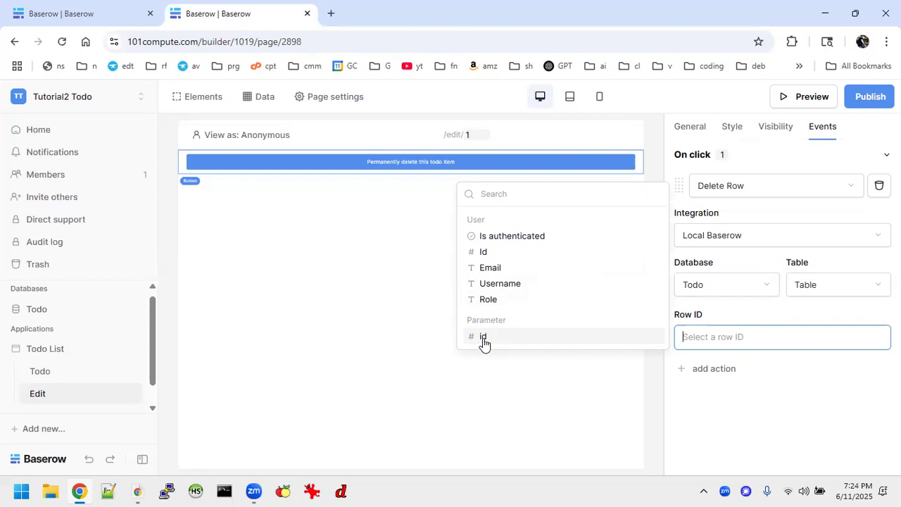
{"action": "left_click", "coordinate": [483, 338]}
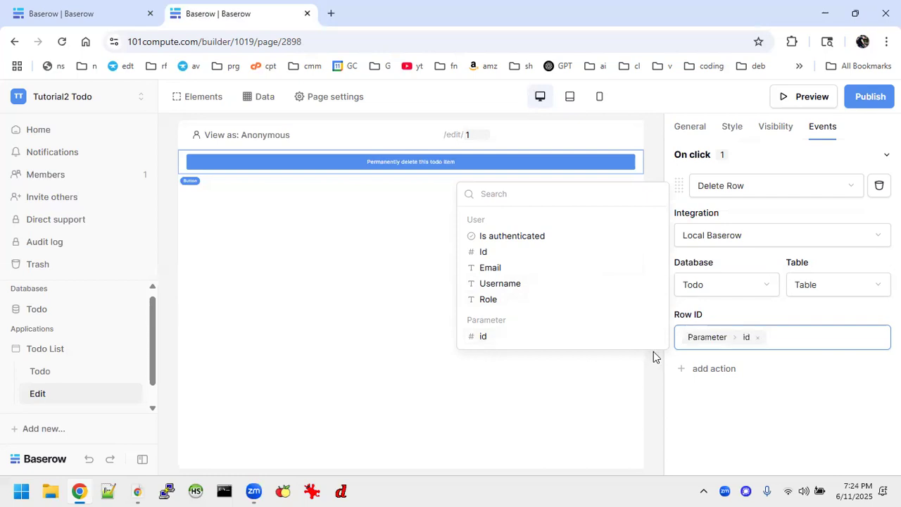
{"action": "left_click", "coordinate": [536, 383]}
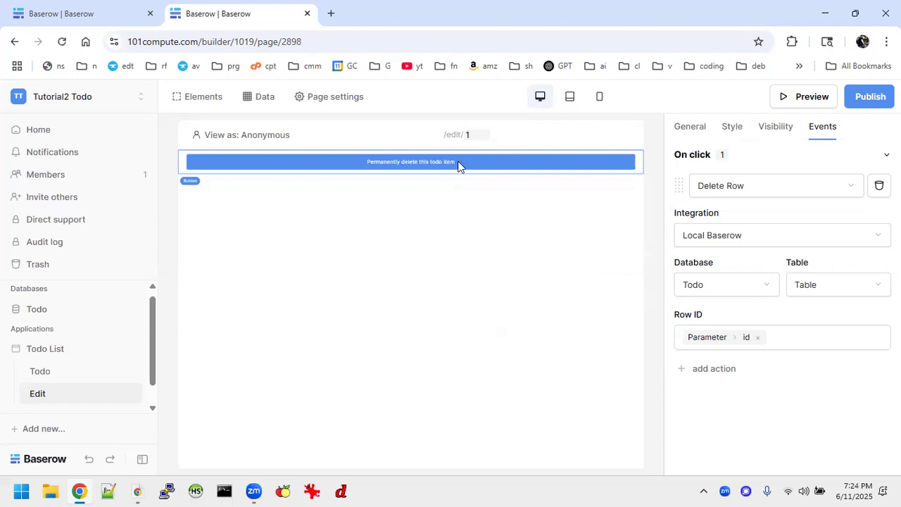
Review the Edit page's path and id parameter in the page settings, and the action types available for the button's click event
{"action": "left_click", "coordinate": [333, 99]}
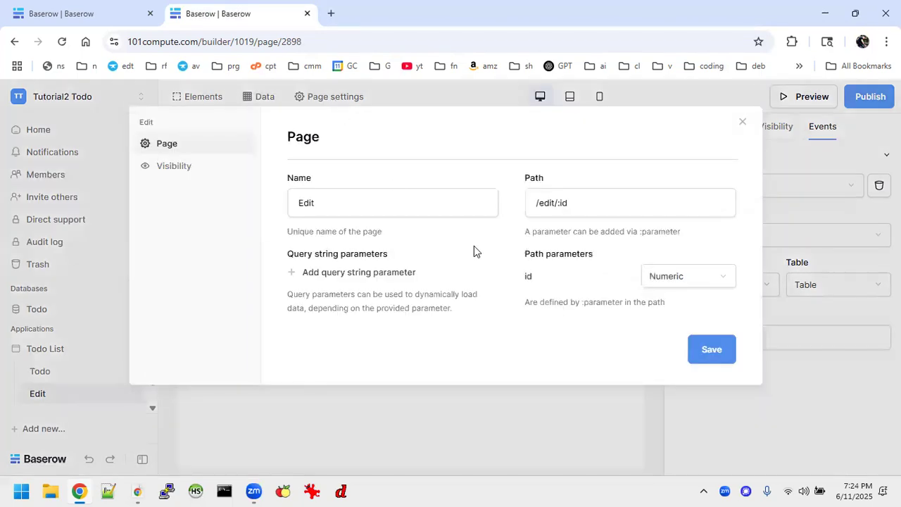
{"action": "left_click_drag", "start_coordinate": [556, 204], "coordinate": [583, 203]}
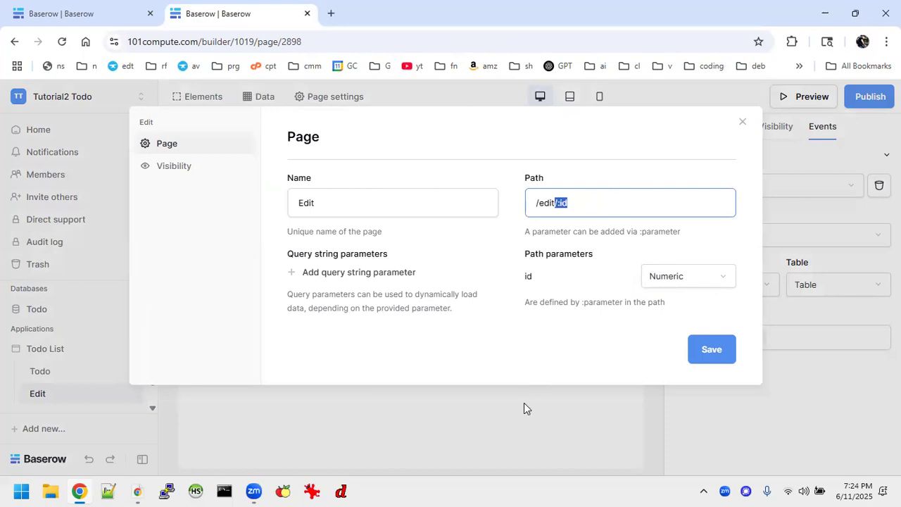
{"action": "left_click", "coordinate": [712, 345]}
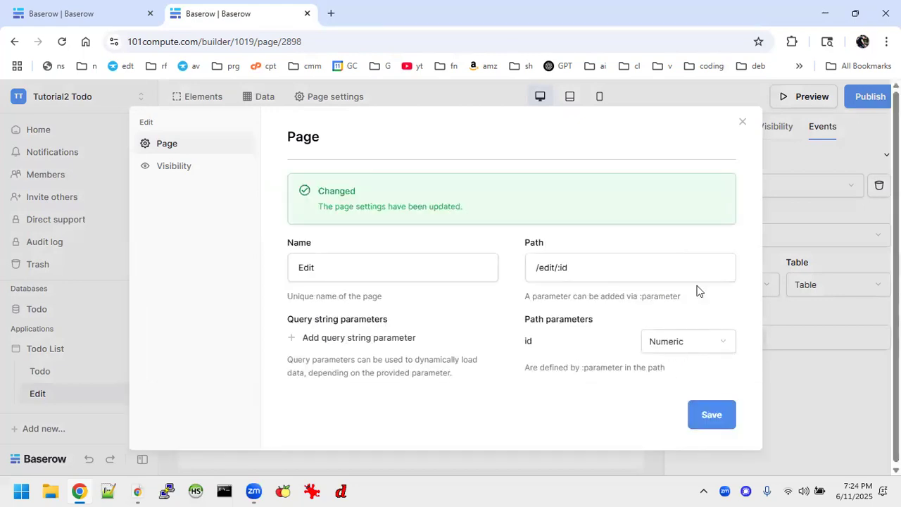
{"action": "left_click", "coordinate": [744, 120]}
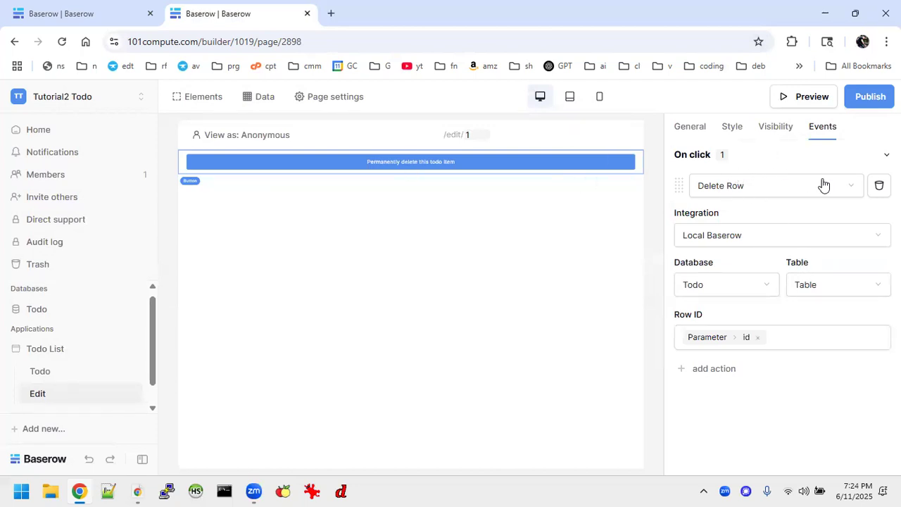
{"action": "left_click", "coordinate": [844, 186]}
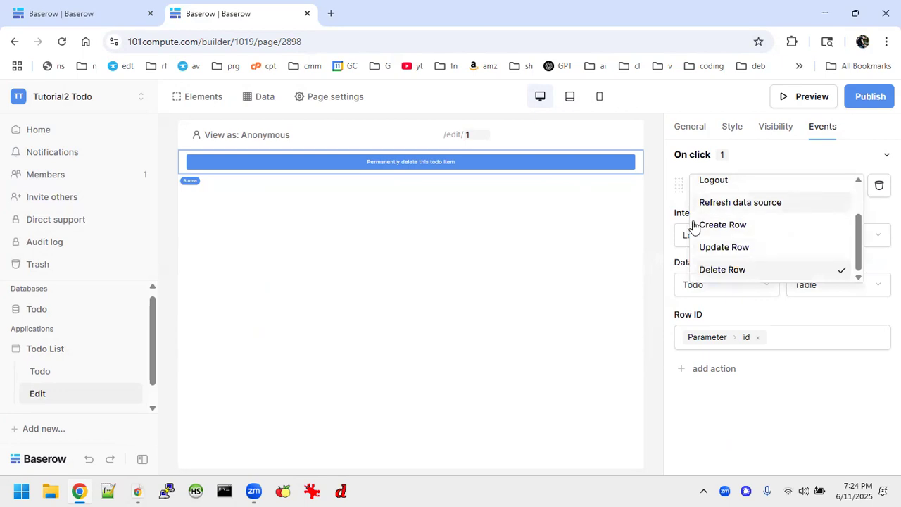
{"action": "left_click", "coordinate": [605, 239]}
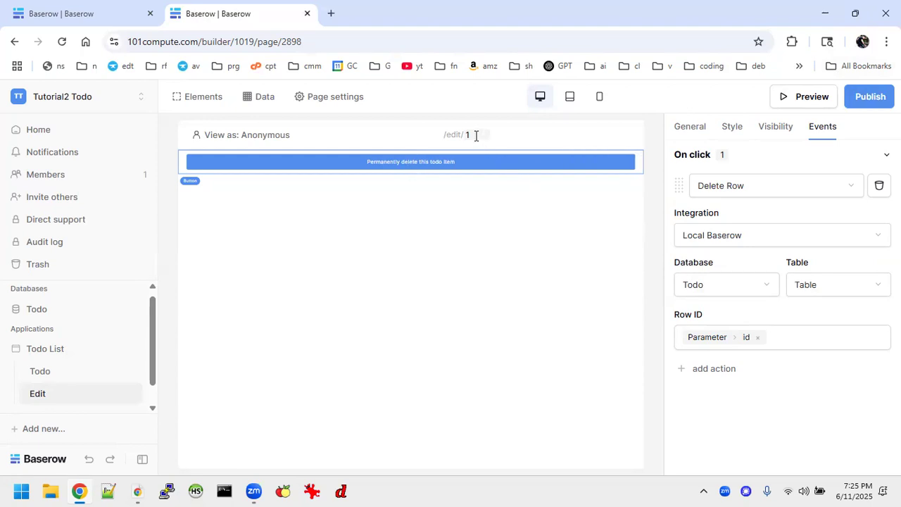
Set the Edit page's id parameter test value to 4
{"action": "key", "text": "BackSpace"}
{"action": "type", "text": "2"}
{"action": "double_click", "coordinate": [476, 136]}
{"action": "type", "text": "4"}
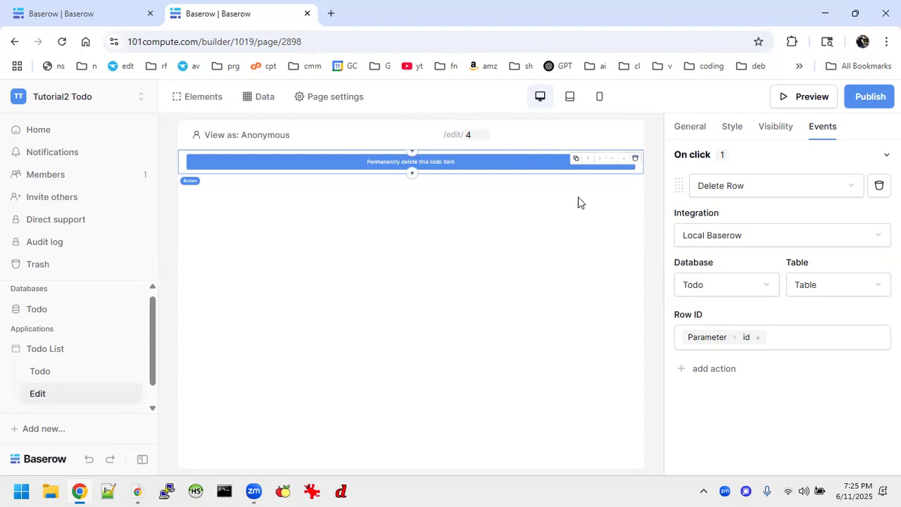
Preview the Edit page for id 4 and test the row deletion with the delete button, then close the preview
{"action": "left_click", "coordinate": [788, 106]}
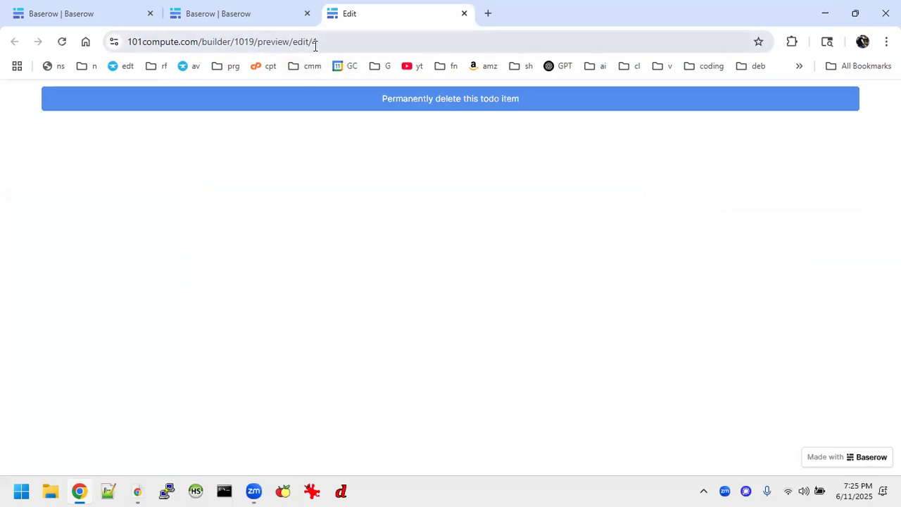
{"action": "left_click", "coordinate": [441, 106]}
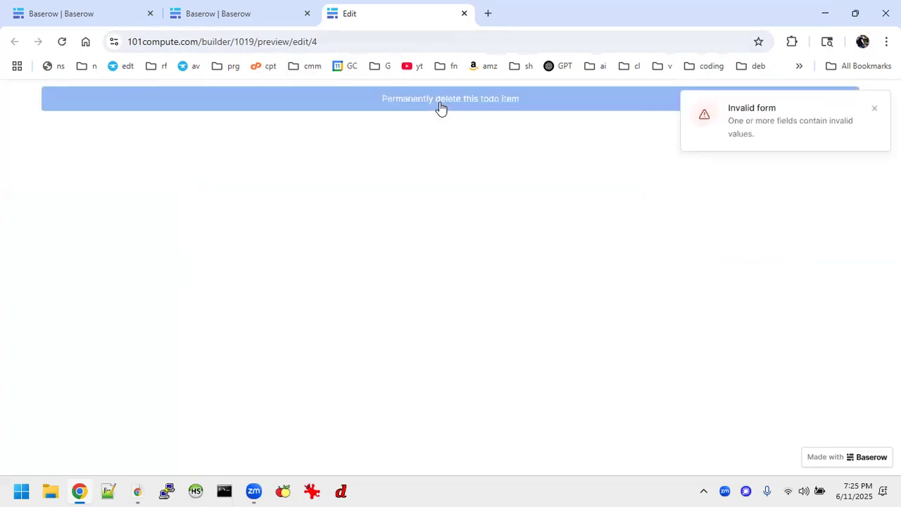
{"action": "left_click", "coordinate": [875, 108]}
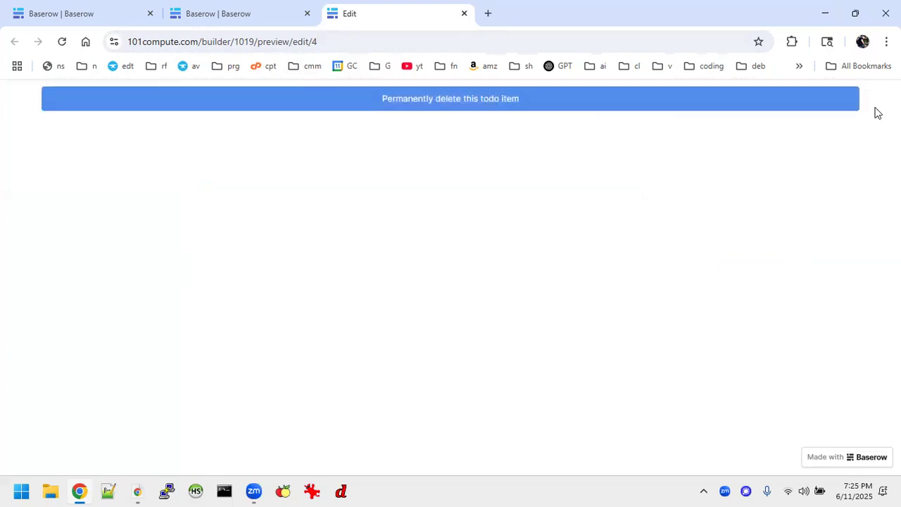
{"action": "left_click", "coordinate": [462, 13]}
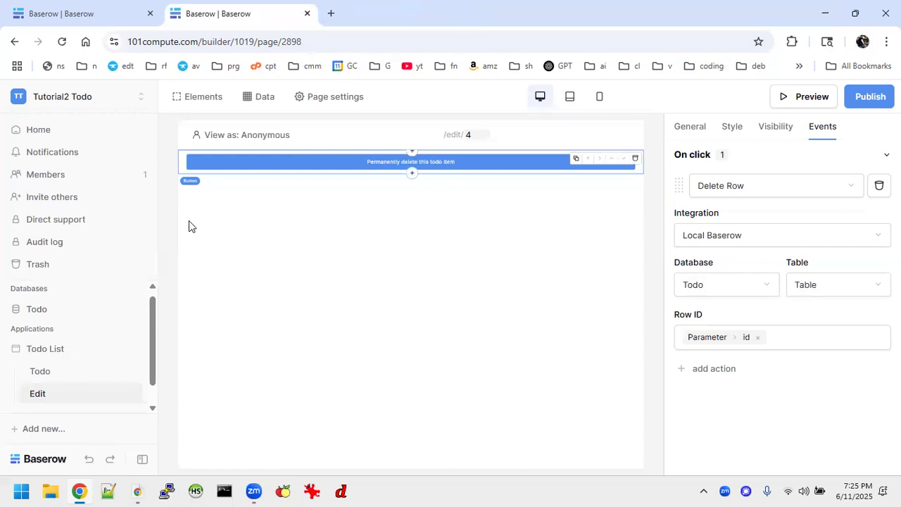
Check the Todo database's table for the deleted row and restore the "Call Mom" row from the workspace trash
{"action": "left_click", "coordinate": [45, 311]}
{"action": "left_click", "coordinate": [51, 332]}
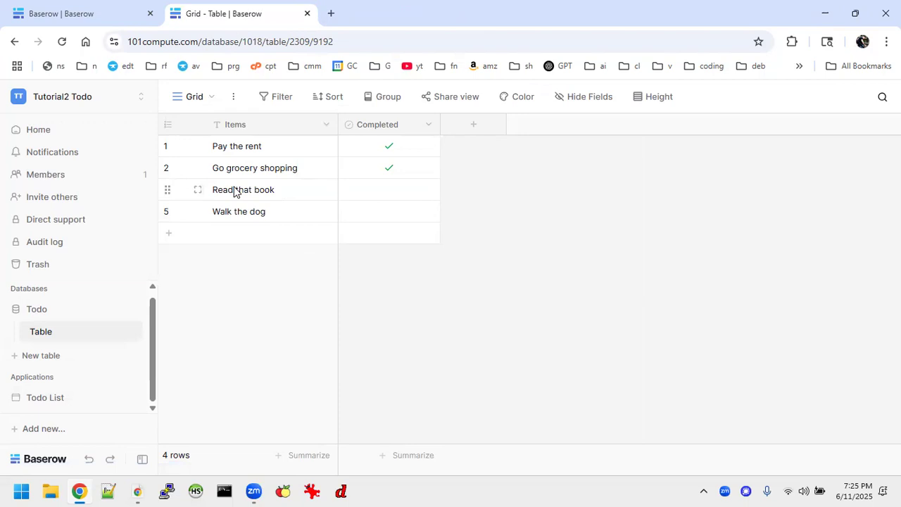
{"action": "left_click", "coordinate": [27, 264]}
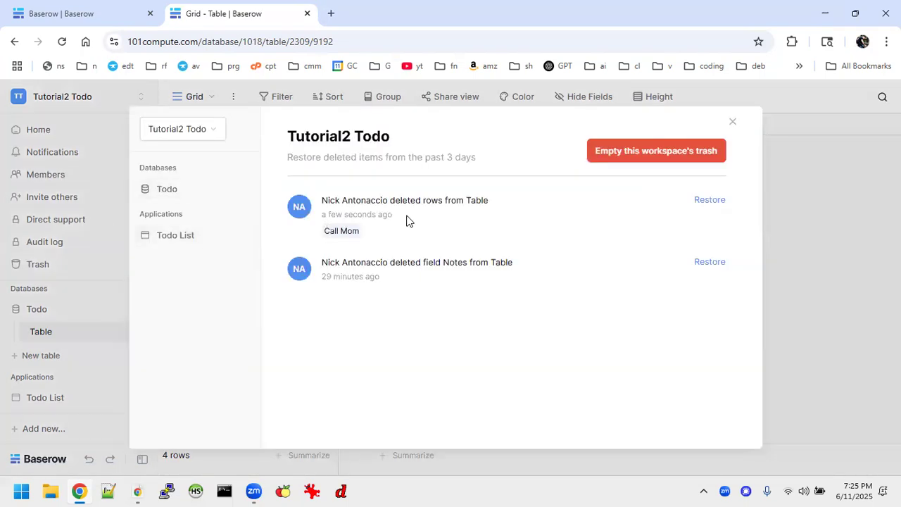
{"action": "left_click", "coordinate": [712, 201]}
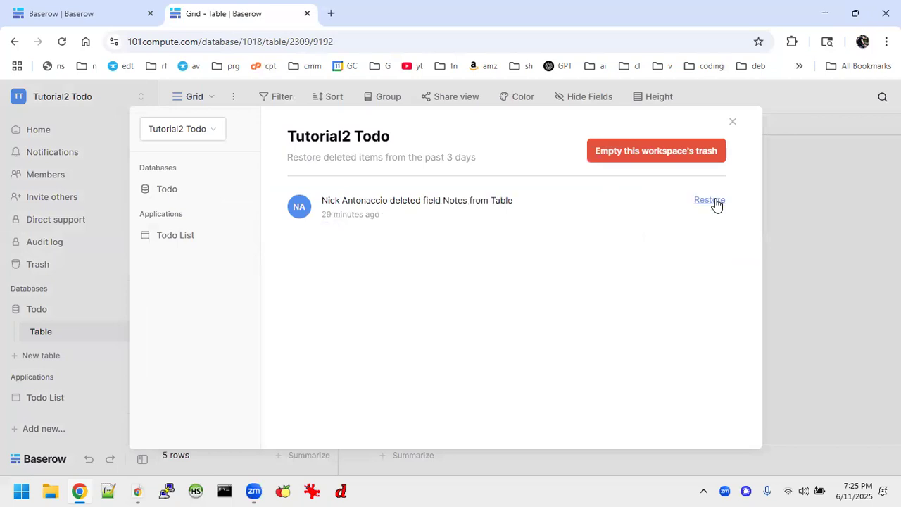
{"action": "left_click", "coordinate": [734, 123]}
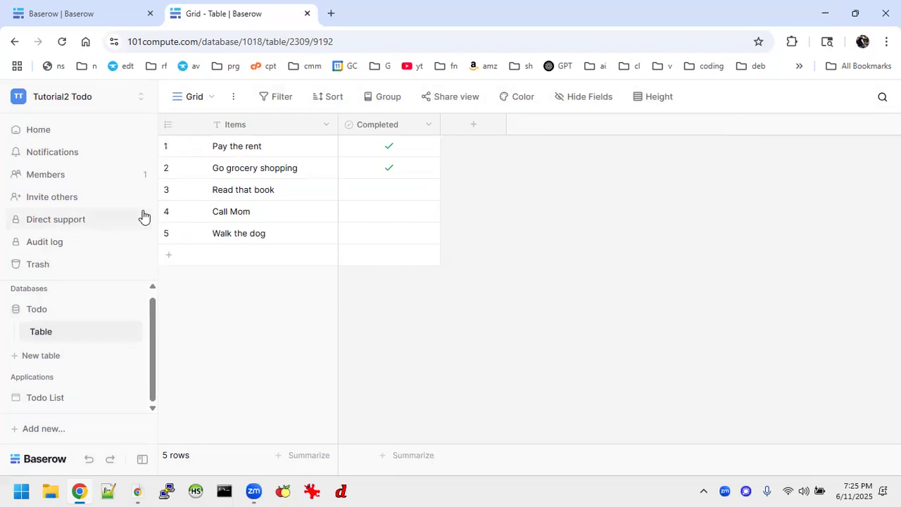
Examine the Todo page's item list in the Todo List application, then return to the Edit page
{"action": "left_click", "coordinate": [54, 401]}
{"action": "left_click", "coordinate": [55, 375]}
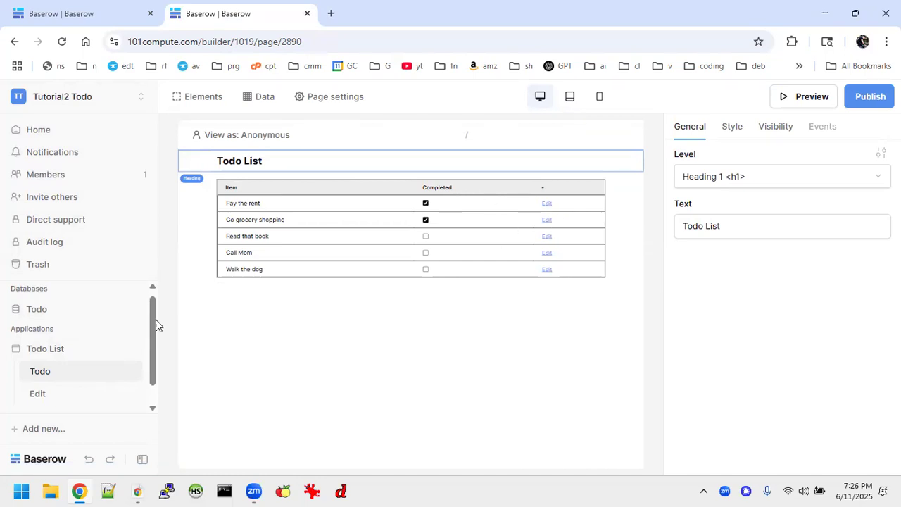
{"action": "left_click", "coordinate": [38, 393]}
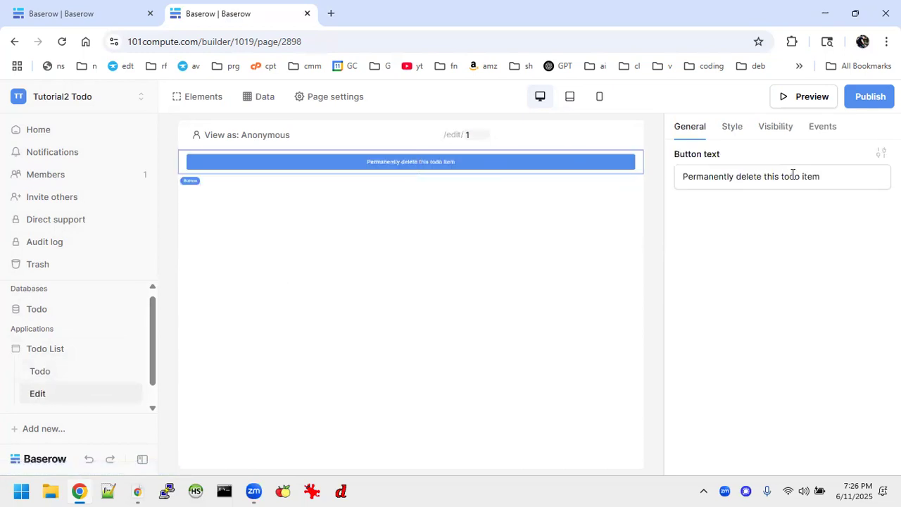
Add a Show Notification action titled "Row deleted!" after the Delete Row action in the delete button's click event
{"action": "left_click", "coordinate": [822, 130]}
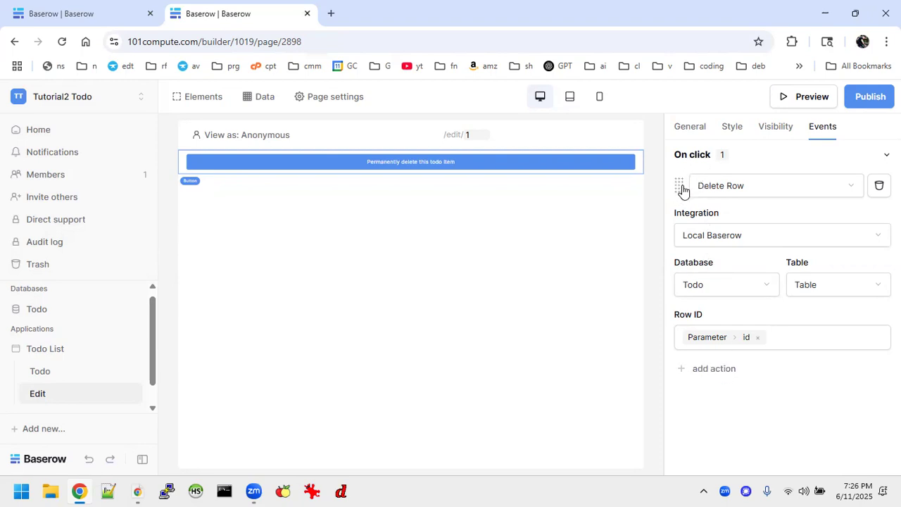
{"action": "left_click", "coordinate": [713, 368]}
{"action": "left_click", "coordinate": [741, 388]}
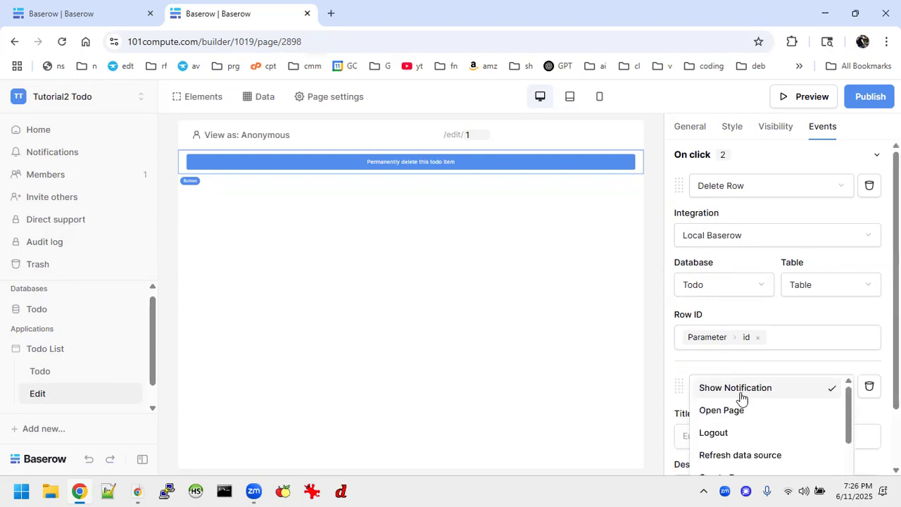
{"action": "scroll", "coordinate": [738, 399], "scroll_direction": "down", "scroll_amount": 2}
{"action": "scroll", "coordinate": [739, 399], "scroll_direction": "up", "scroll_amount": 2}
{"action": "left_click", "coordinate": [739, 394]}
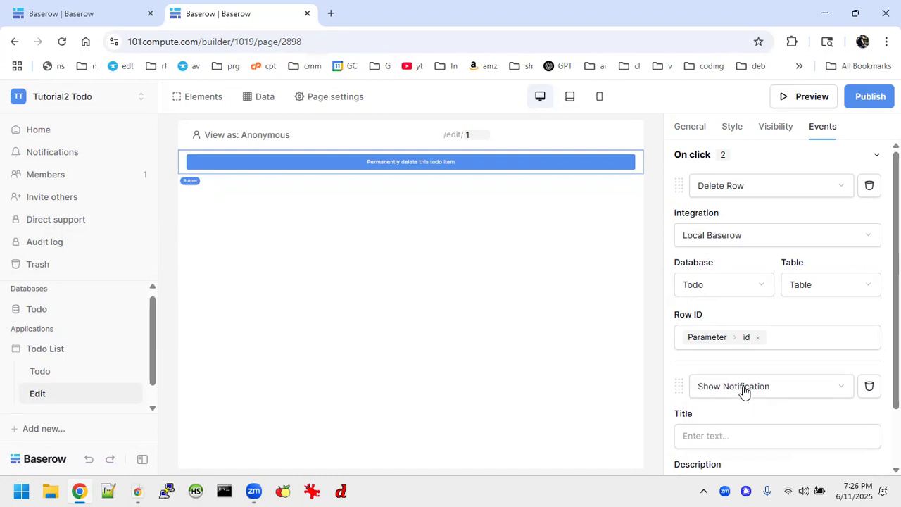
{"action": "scroll", "coordinate": [725, 406], "scroll_direction": "down", "scroll_amount": 1}
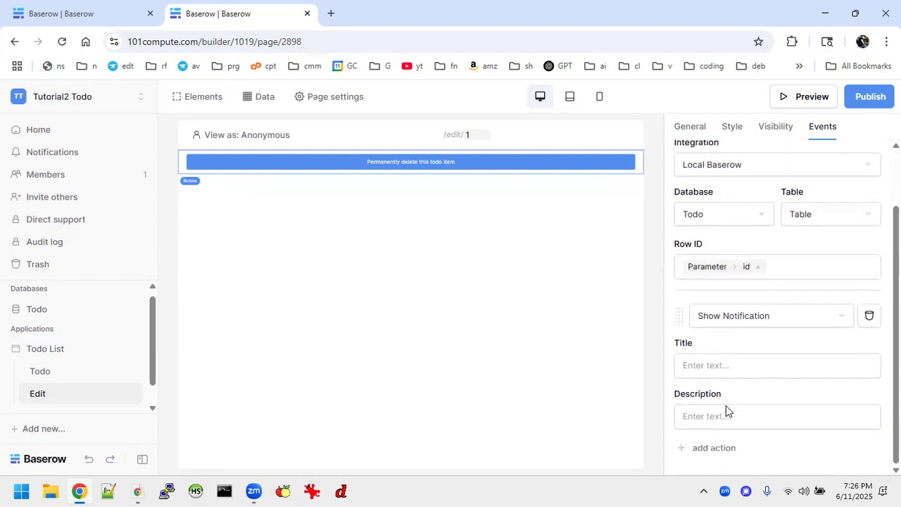
{"action": "left_click", "coordinate": [721, 369]}
{"action": "type", "text": "Row"}
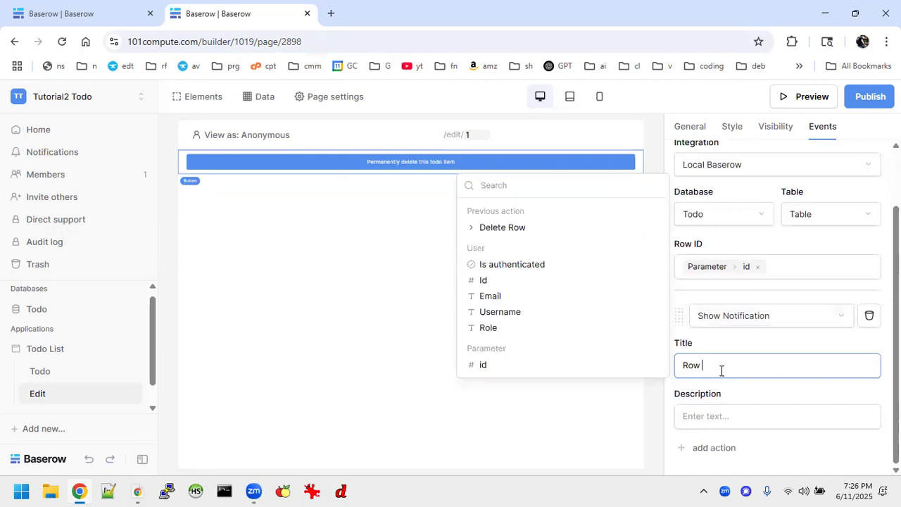
Preview the Edit page for id 1, test the delete button twice, dismissing each notification, and close the preview
{"action": "left_click", "coordinate": [804, 98]}
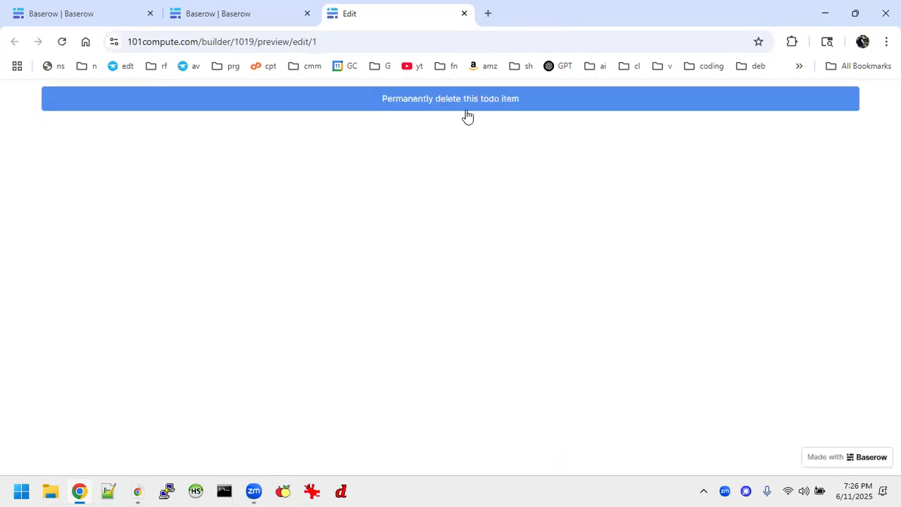
{"action": "left_click", "coordinate": [465, 107]}
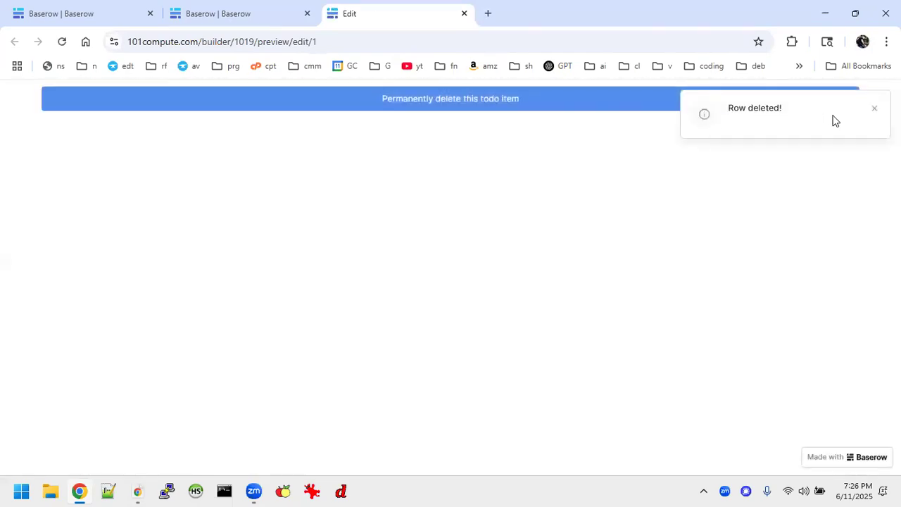
{"action": "left_click", "coordinate": [874, 108]}
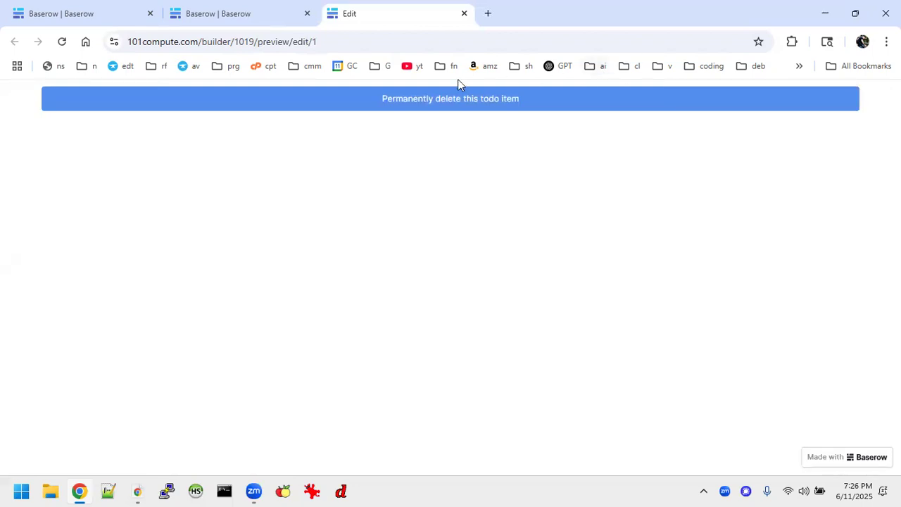
{"action": "left_click", "coordinate": [463, 101]}
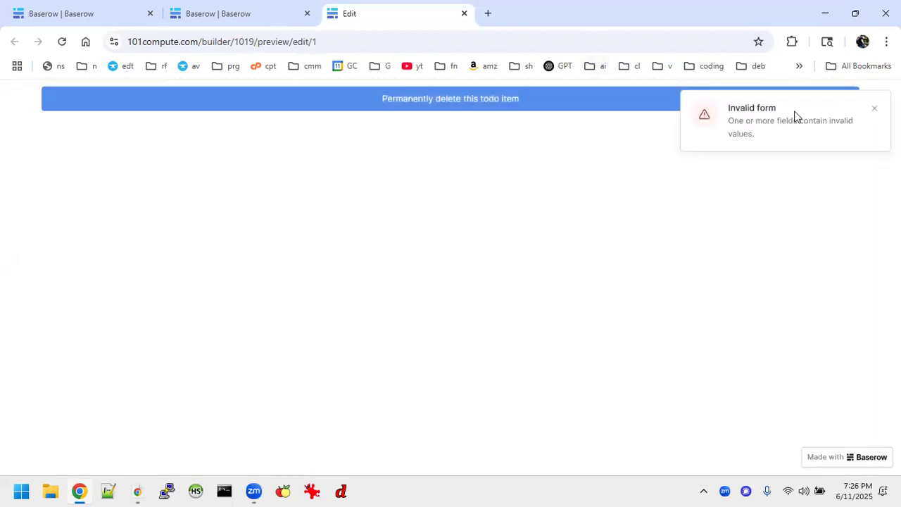
{"action": "left_click", "coordinate": [874, 111]}
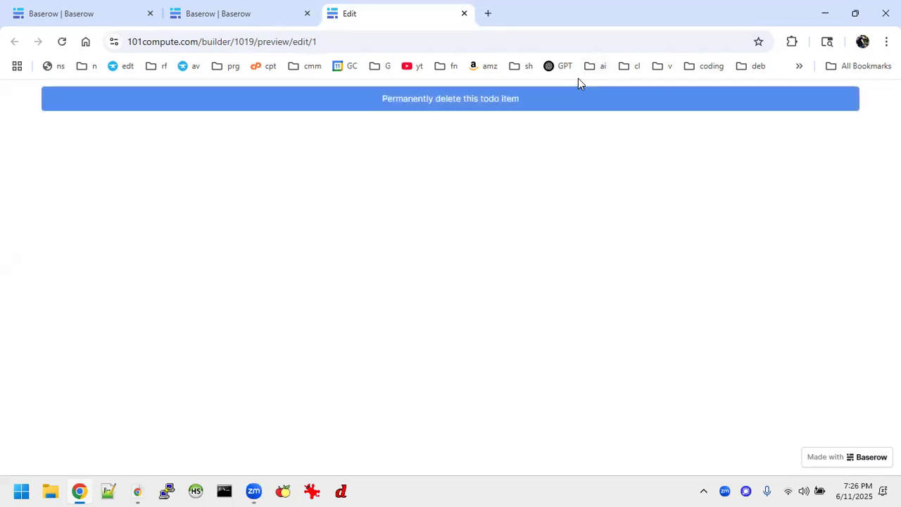
{"action": "left_click", "coordinate": [463, 13]}
Check the Todo database's table for the deleted row and restore the "Pay the rent" row from the workspace trash
{"action": "left_click", "coordinate": [36, 312]}
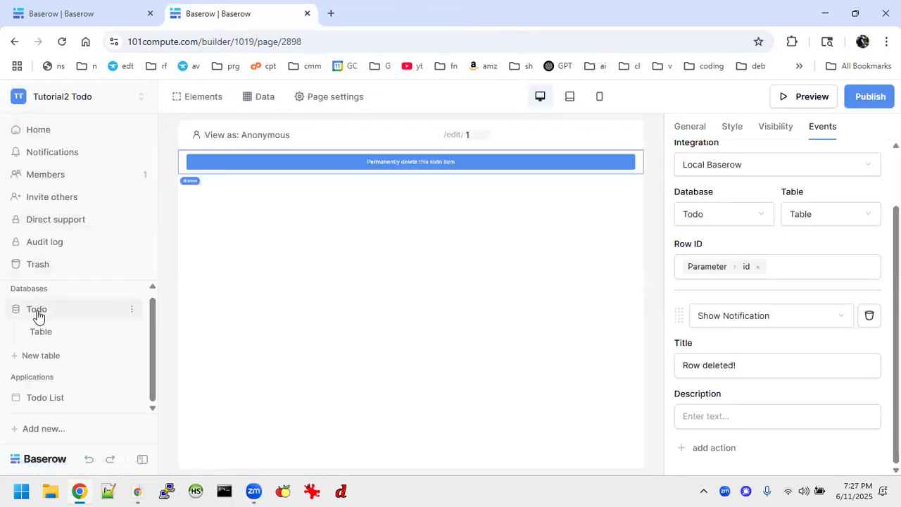
{"action": "left_click", "coordinate": [46, 334]}
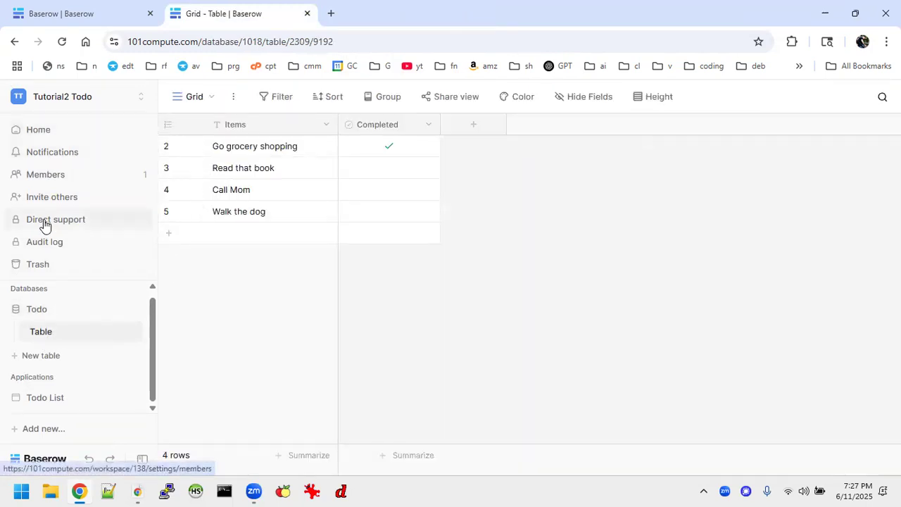
{"action": "left_click", "coordinate": [45, 262]}
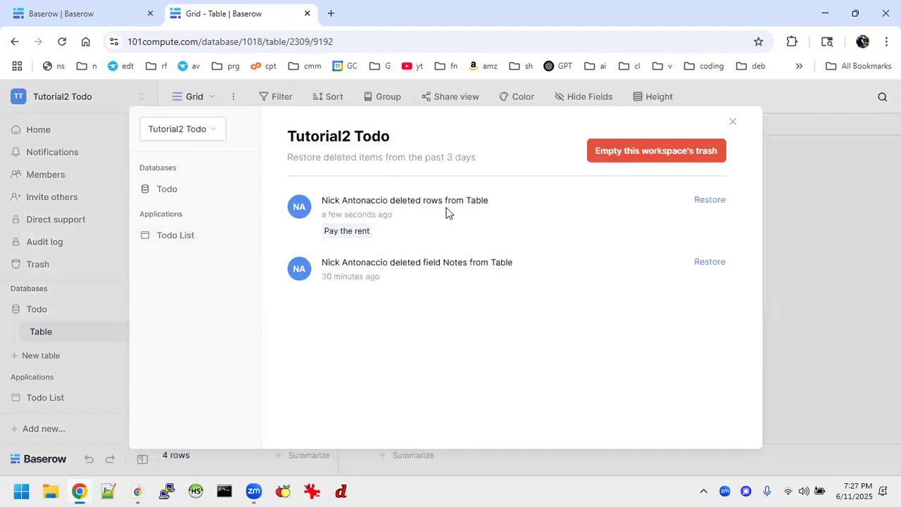
{"action": "left_click", "coordinate": [709, 201]}
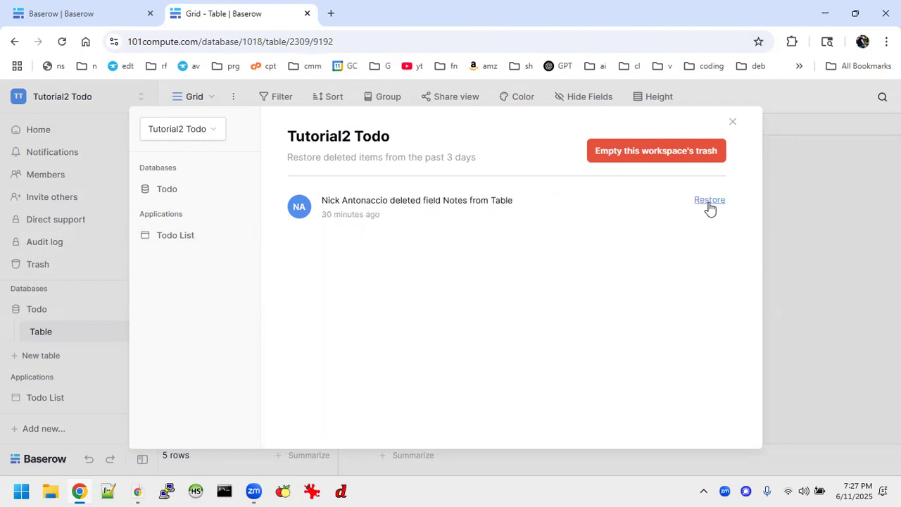
{"action": "left_click", "coordinate": [731, 122]}
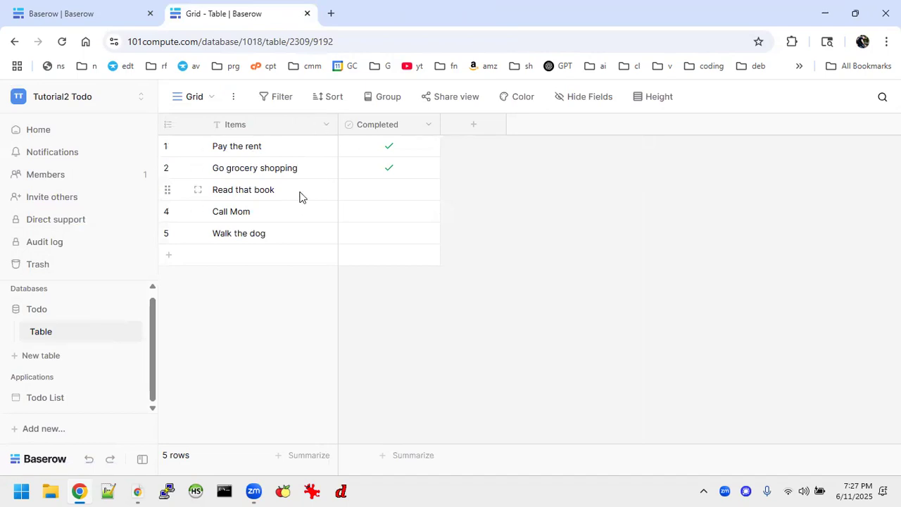
{"action": "left_click", "coordinate": [143, 96]}
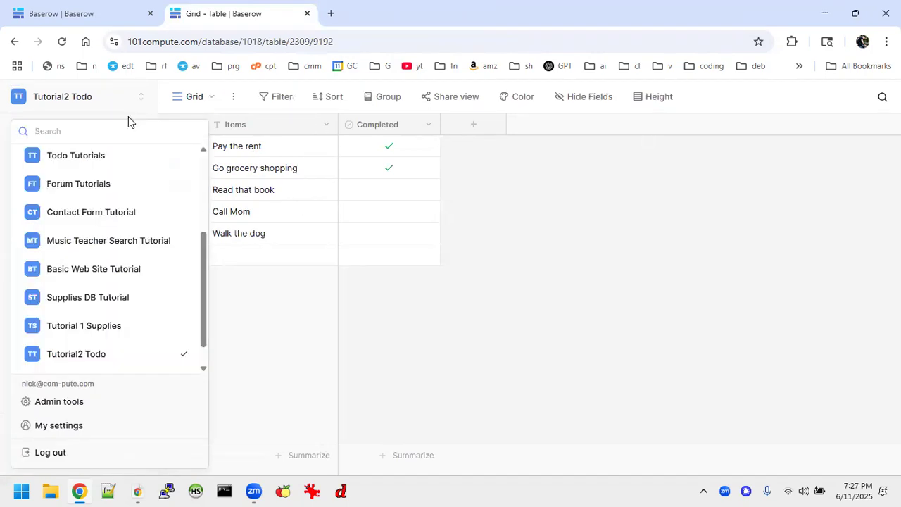
{"action": "scroll", "coordinate": [119, 183], "scroll_direction": "down", "scroll_amount": 1}
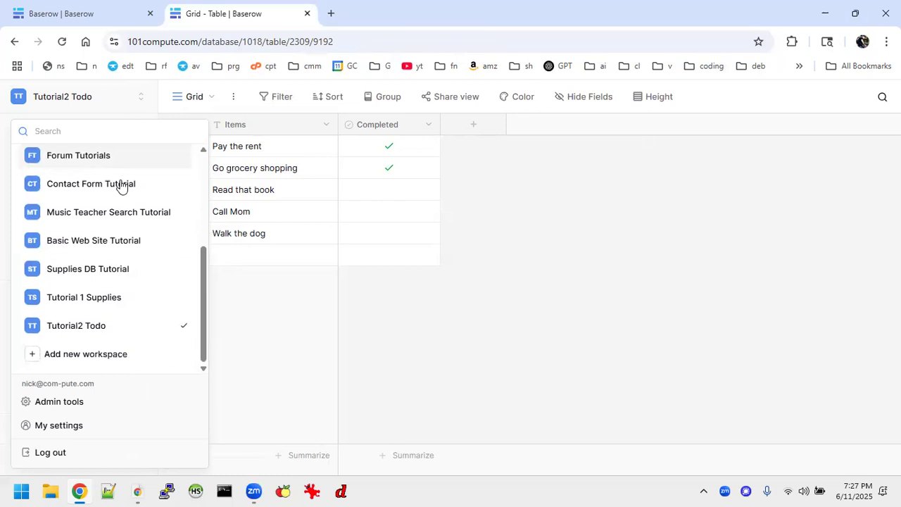
{"action": "left_click", "coordinate": [474, 328]}
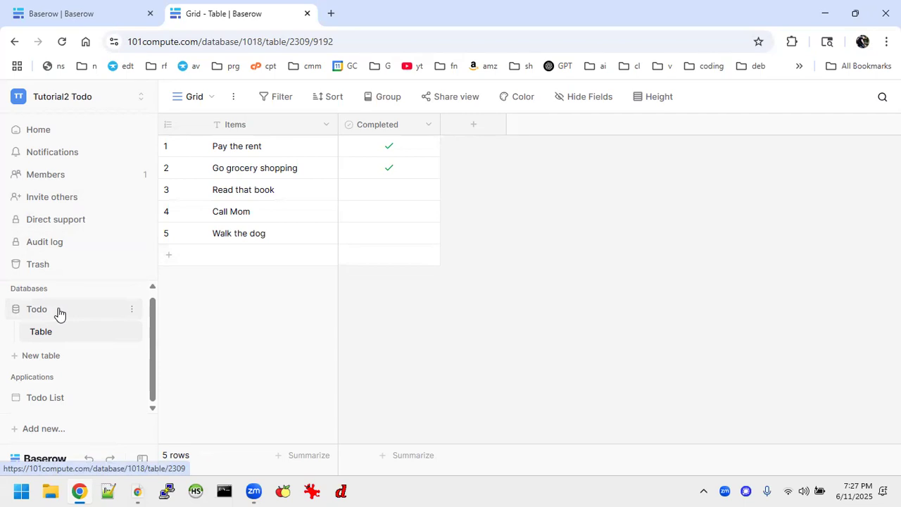
Check the item list on the Todo List application's Todo page, then go back to the Edit page
{"action": "left_click", "coordinate": [60, 398]}
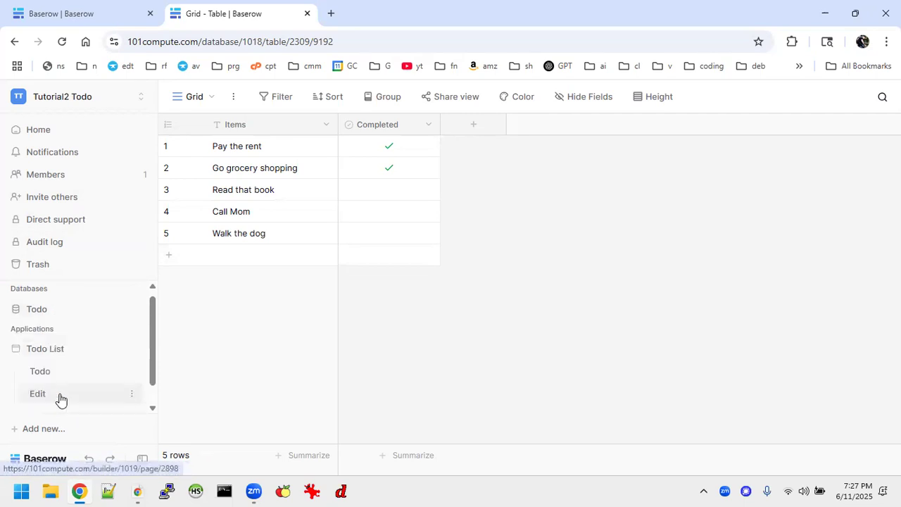
{"action": "left_click", "coordinate": [50, 378]}
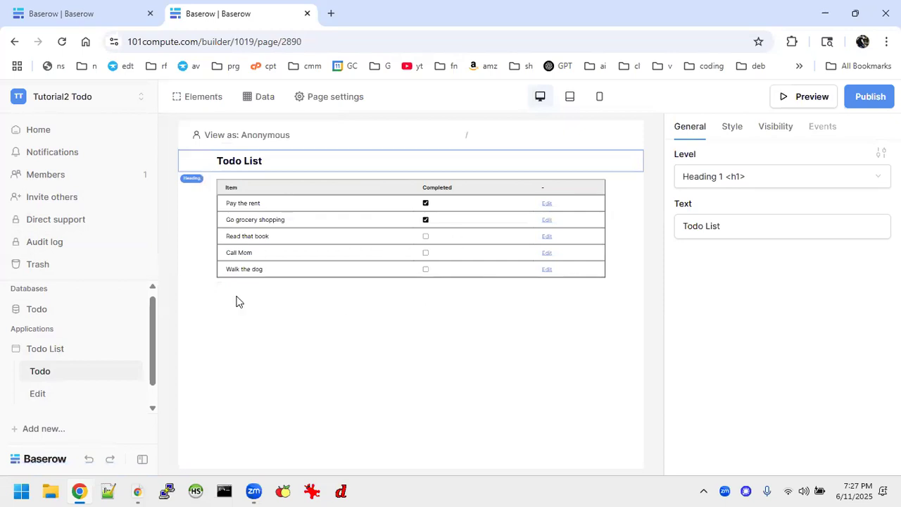
{"action": "left_click", "coordinate": [38, 396]}
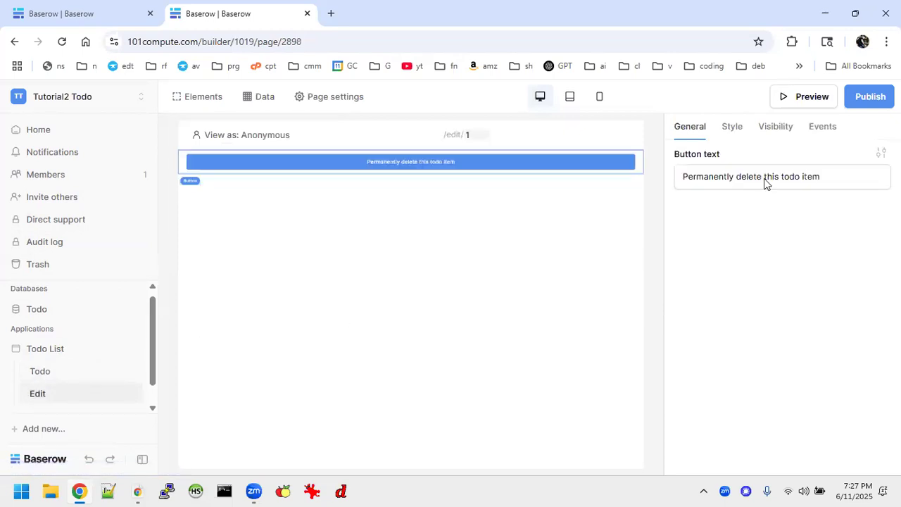
Add an Open Page action to the delete button's click event that navigates to the Todo page in the same tab
{"action": "left_click", "coordinate": [823, 132]}
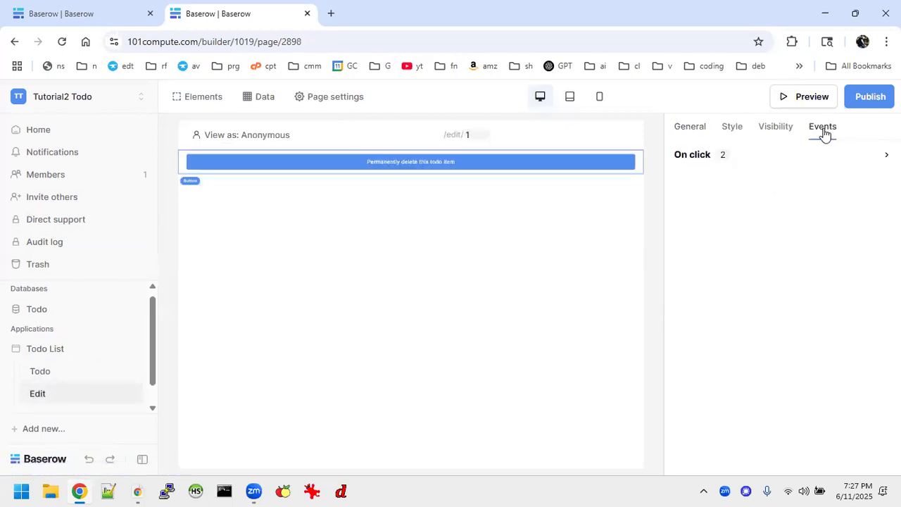
{"action": "left_click", "coordinate": [700, 155]}
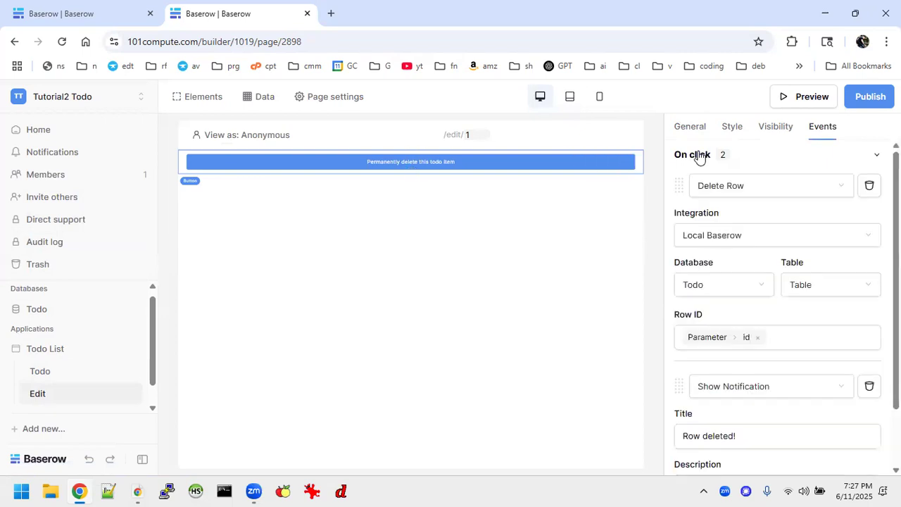
{"action": "scroll", "coordinate": [709, 302], "scroll_direction": "down", "scroll_amount": 1}
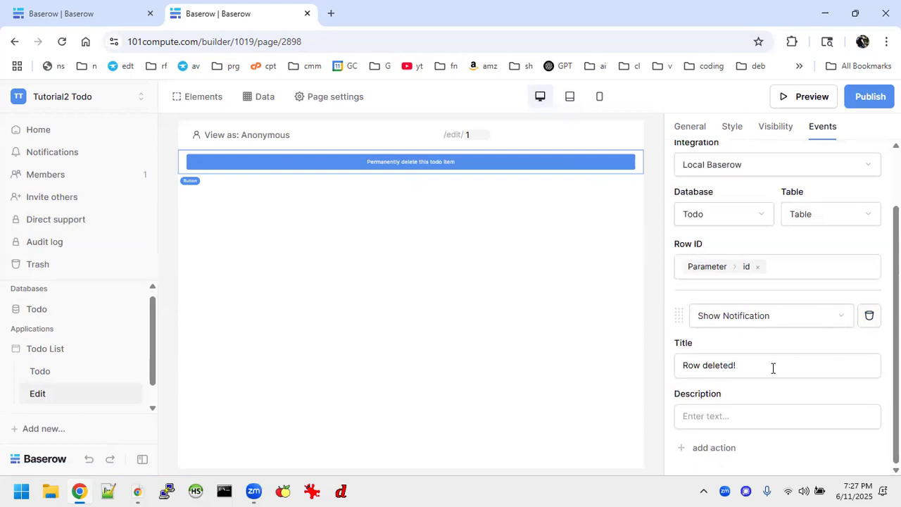
{"action": "left_click", "coordinate": [717, 447]}
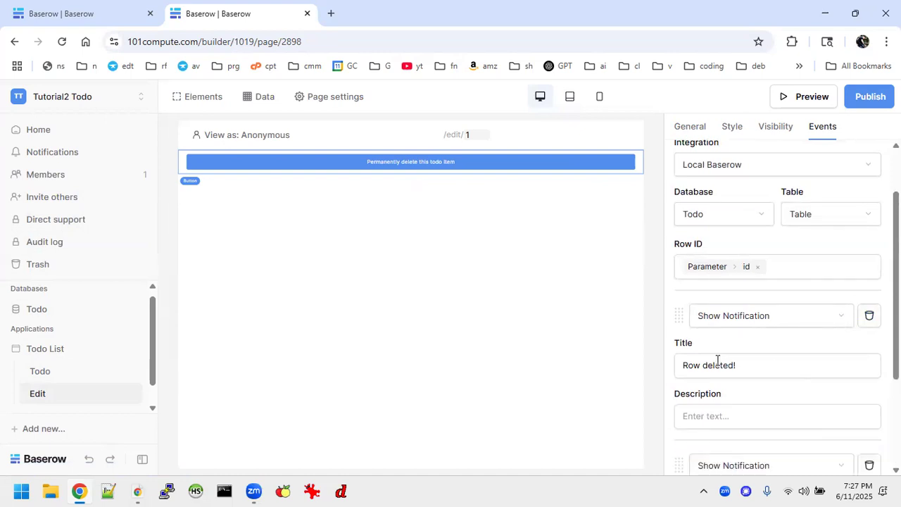
{"action": "scroll", "coordinate": [718, 363], "scroll_direction": "down", "scroll_amount": 2}
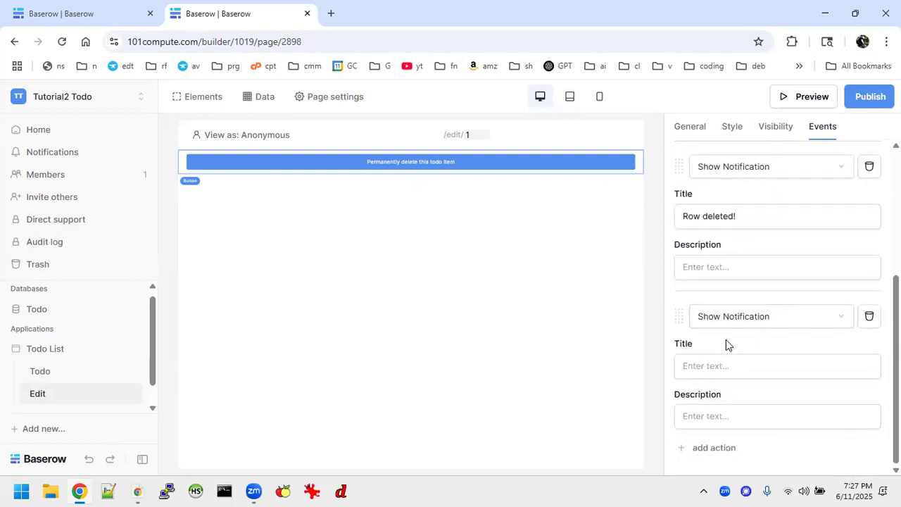
{"action": "left_click", "coordinate": [758, 316]}
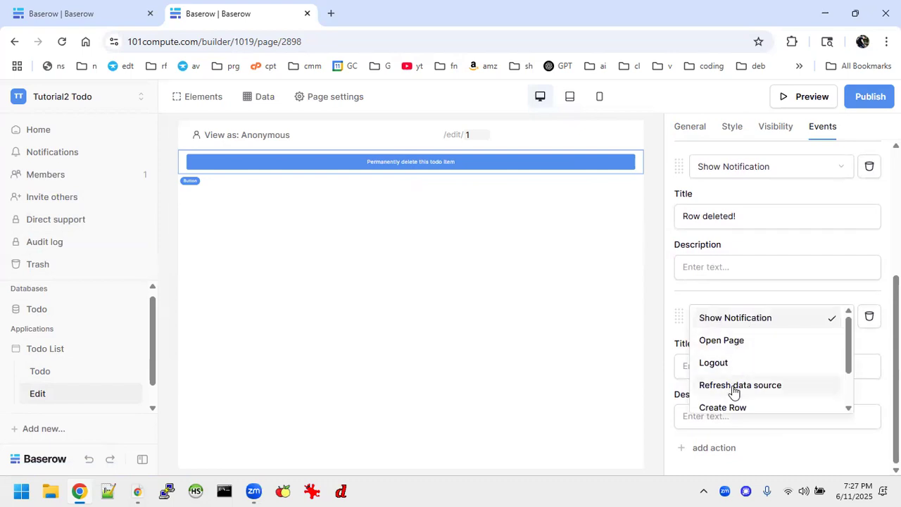
{"action": "left_click", "coordinate": [727, 339]}
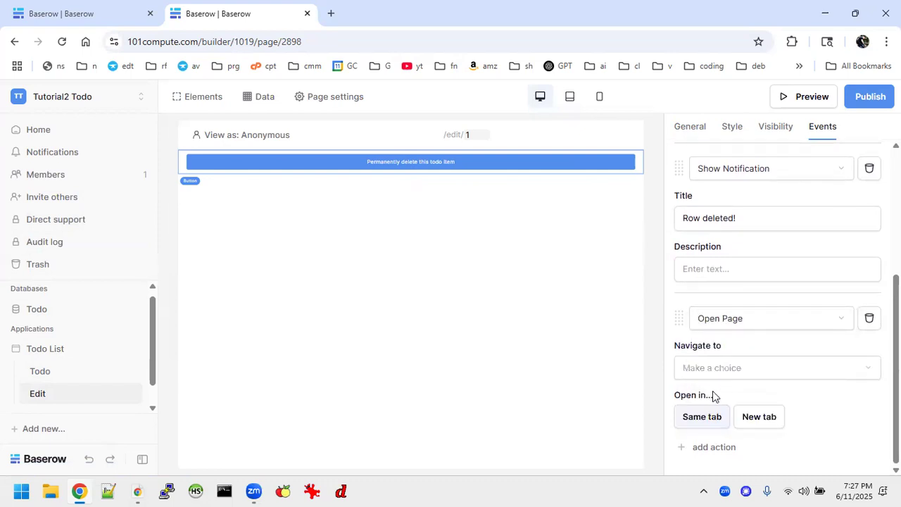
{"action": "left_click", "coordinate": [725, 374]}
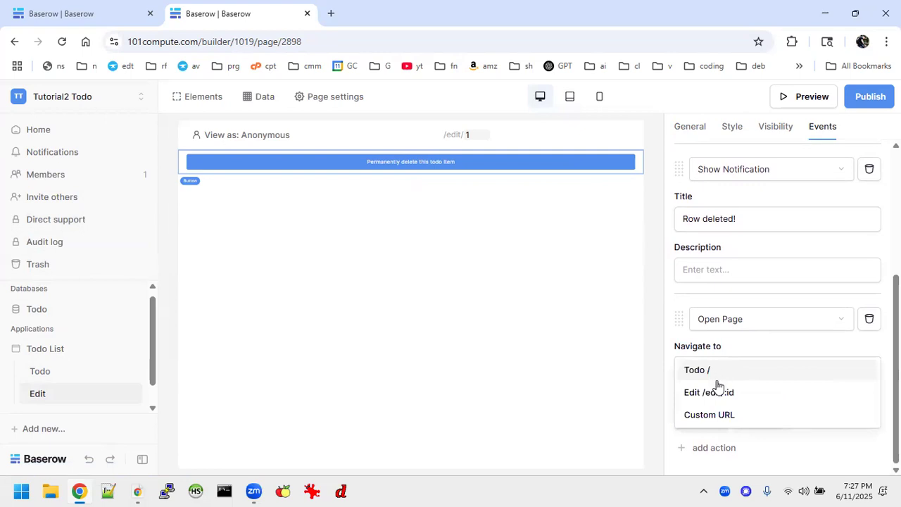
{"action": "left_click", "coordinate": [697, 371]}
{"action": "left_click", "coordinate": [704, 431]}
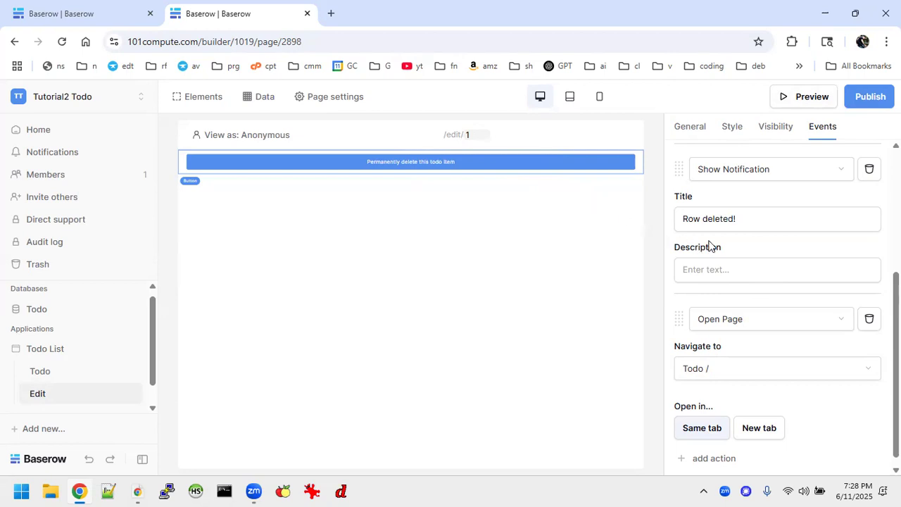
Change the notification's title to "Deleted:" followed by the page's id parameter
{"action": "left_click", "coordinate": [704, 220]}
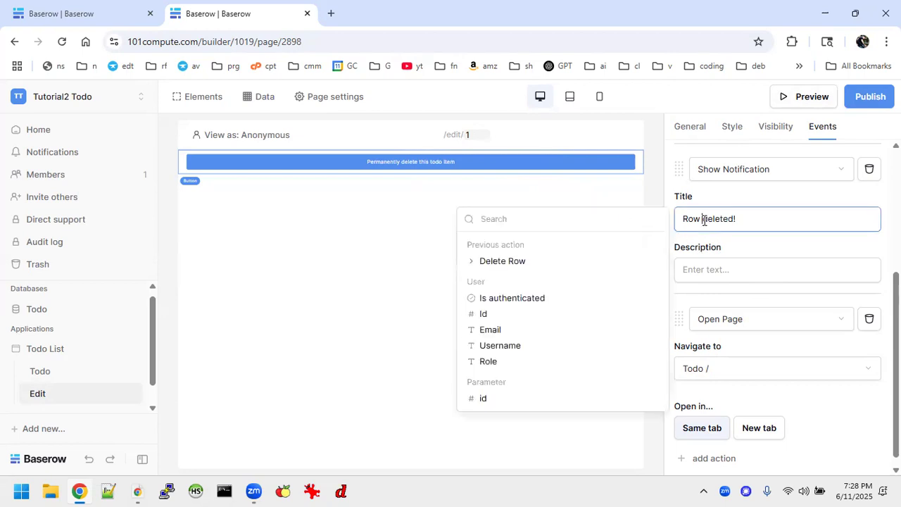
{"action": "key", "text": "BackSpace"}
{"action": "key", "text": "BackSpace"}
{"action": "key", "text": "BackSpace"}
{"action": "key", "text": "BackSpace"}
{"action": "key", "text": "BackSpace"}
{"action": "type", "text": "D"}
{"action": "key", "text": "Right"}
{"action": "key", "text": "Delete"}
{"action": "left_click", "coordinate": [703, 220]}
{"action": "key", "text": "End"}
{"action": "key", "text": "BackSpace"}
{"action": "type", "text": ":"}
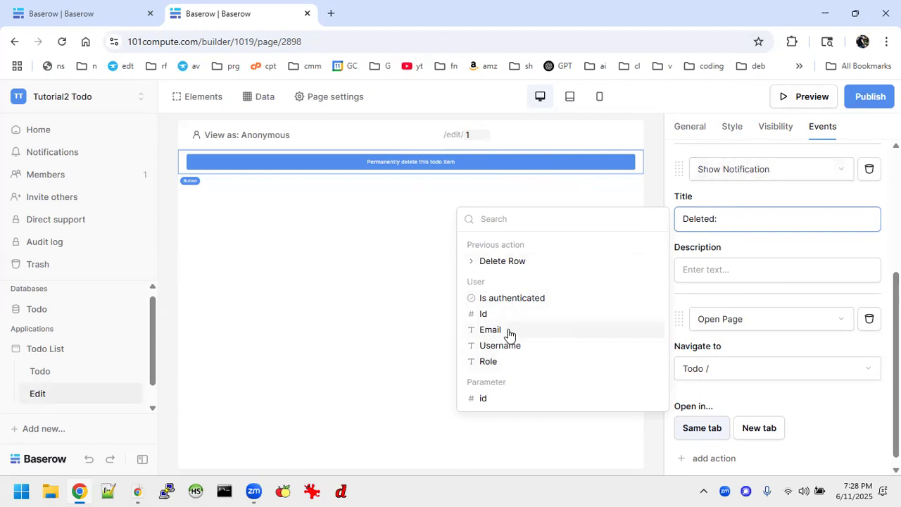
{"action": "left_click", "coordinate": [494, 398]}
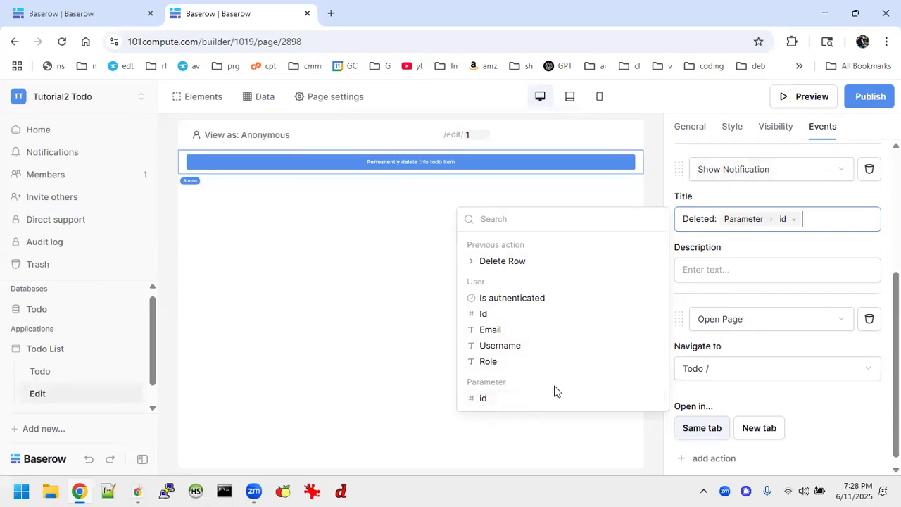
{"action": "left_click", "coordinate": [400, 309]}
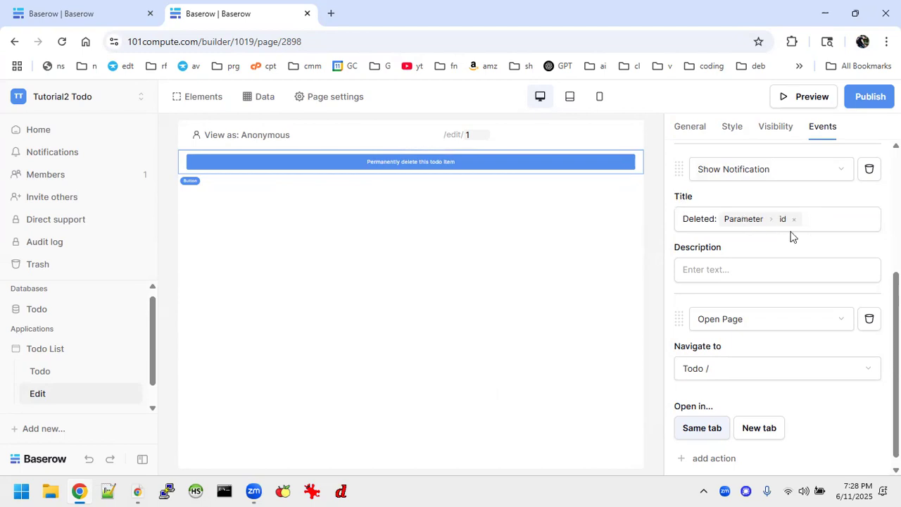
{"action": "scroll", "coordinate": [818, 242], "scroll_direction": "down", "scroll_amount": 1}
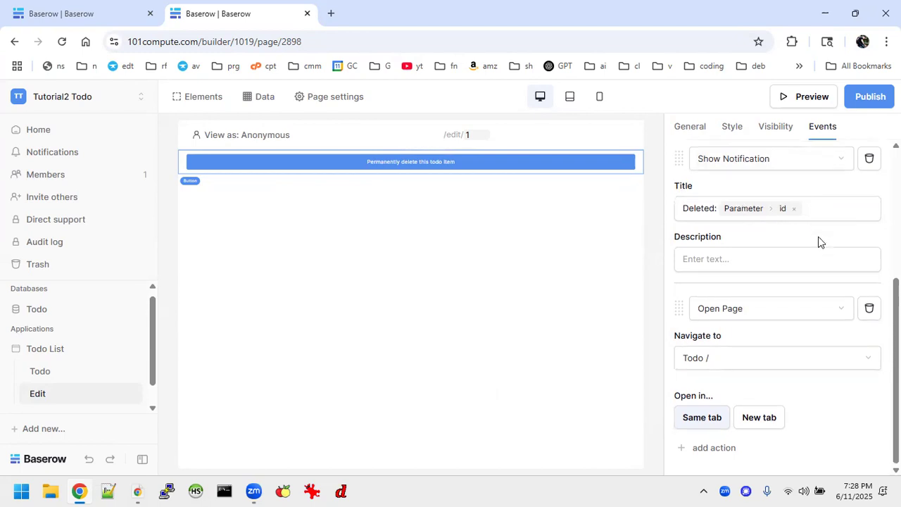
Review the Delete Row, Show Notification and Open Page actions in the delete button's click event
{"action": "scroll", "coordinate": [818, 242], "scroll_direction": "up", "scroll_amount": 4}
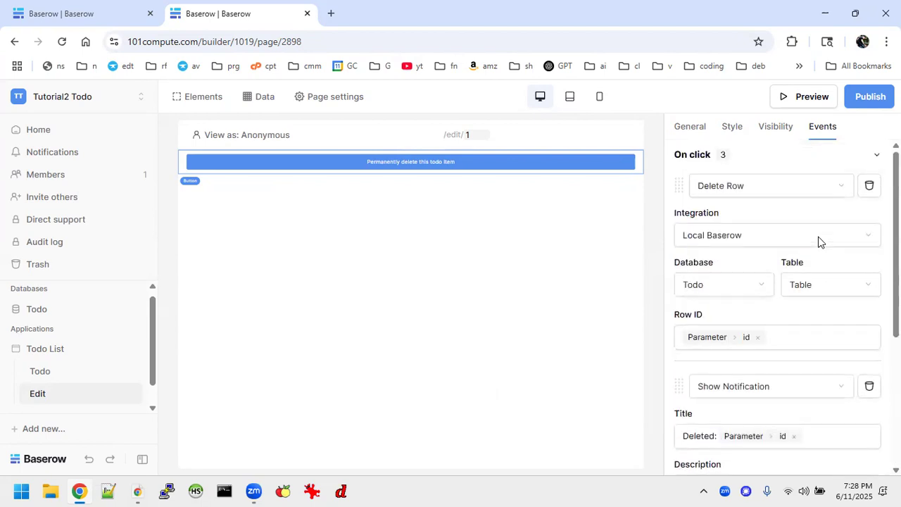
{"action": "left_click", "coordinate": [712, 158]}
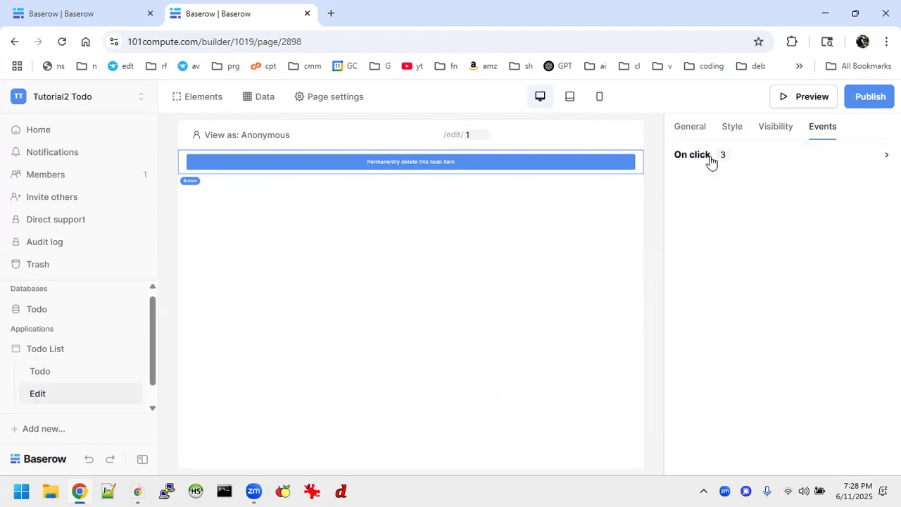
{"action": "left_click", "coordinate": [712, 158]}
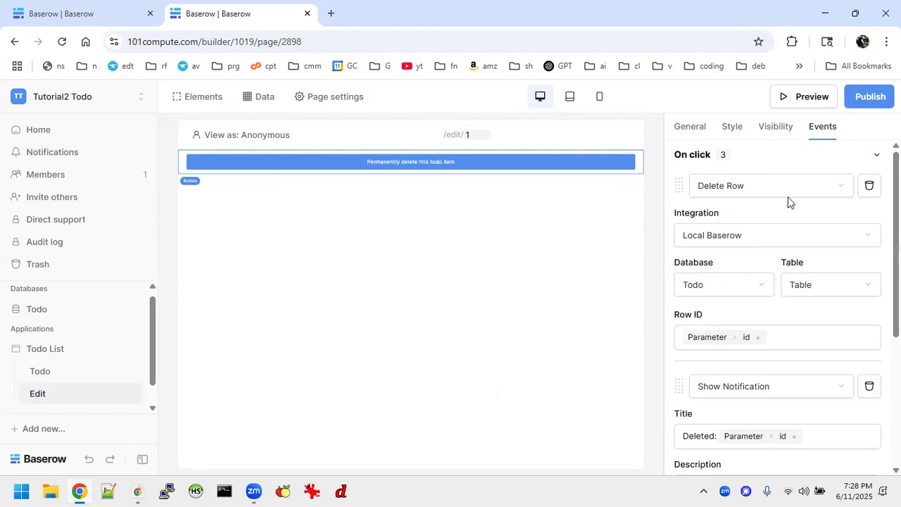
{"action": "scroll", "coordinate": [767, 232], "scroll_direction": "down", "scroll_amount": 3}
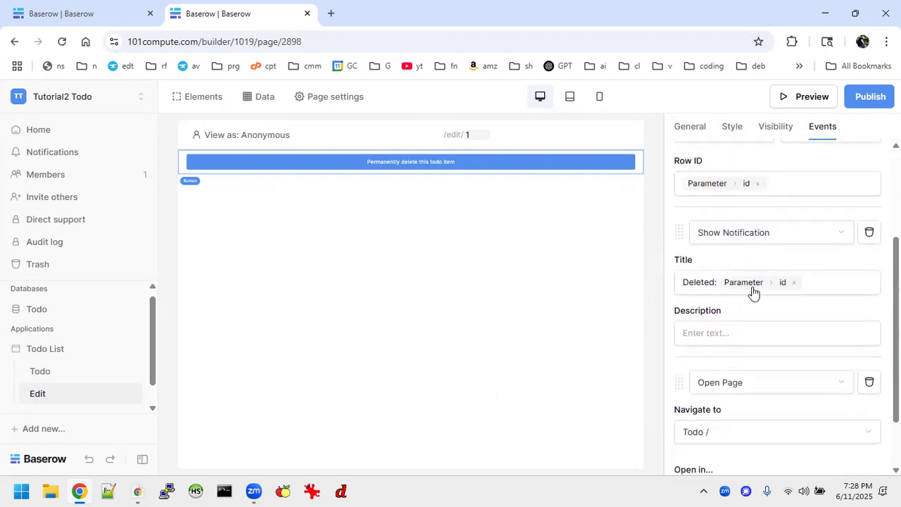
{"action": "scroll", "coordinate": [746, 274], "scroll_direction": "down", "scroll_amount": 1}
{"action": "scroll", "coordinate": [774, 246], "scroll_direction": "down", "scroll_amount": 1}
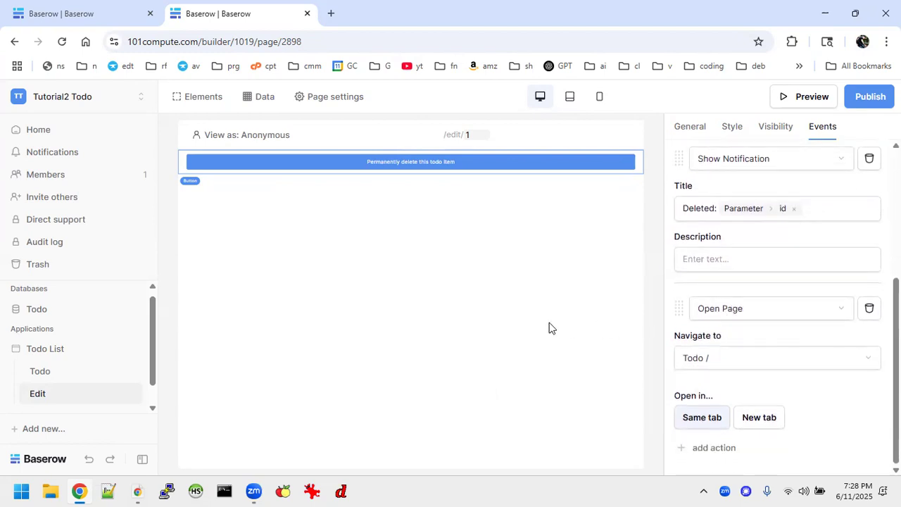
{"action": "mouse_move", "coordinate": [399, 173]}
{"action": "mouse_move", "coordinate": [312, 171]}
On the Todo page, set the Edit link field of the todo table to navigate to the Edit /edit/:id page
{"action": "left_click", "coordinate": [49, 374]}
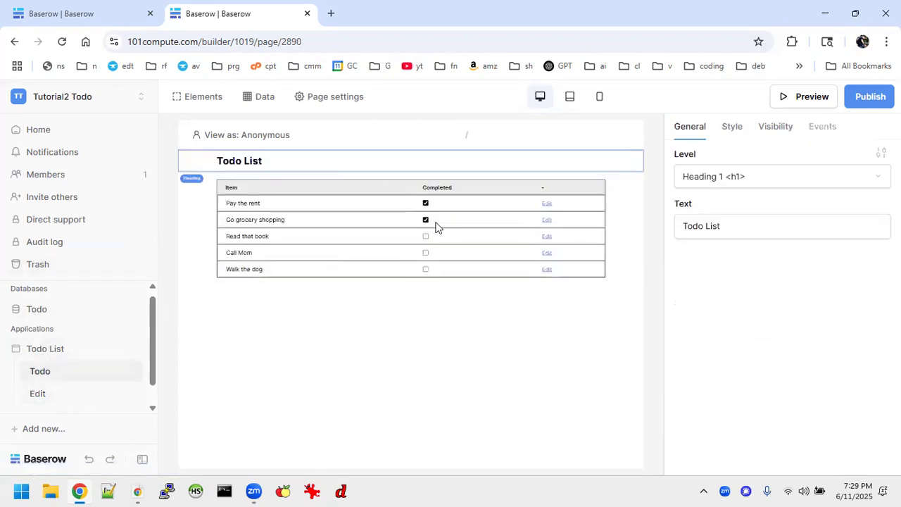
{"action": "left_click", "coordinate": [547, 205]}
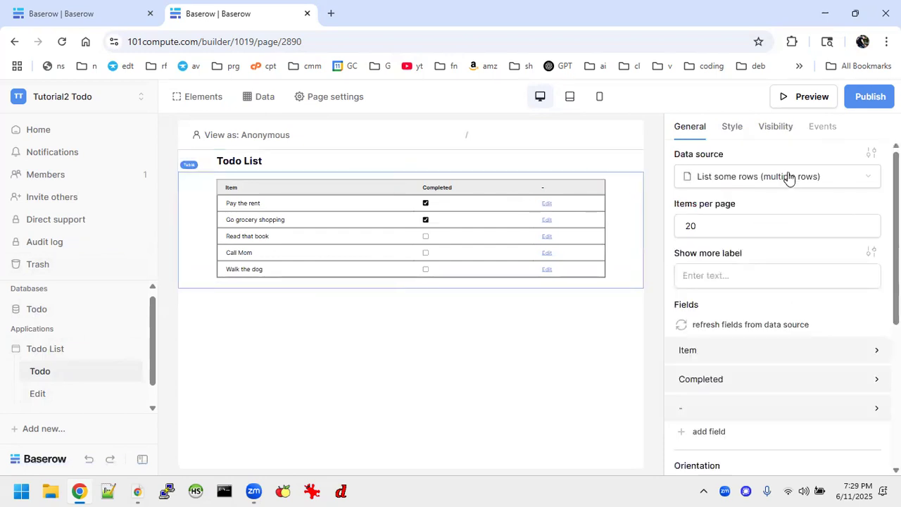
{"action": "scroll", "coordinate": [749, 280], "scroll_direction": "down", "scroll_amount": 3}
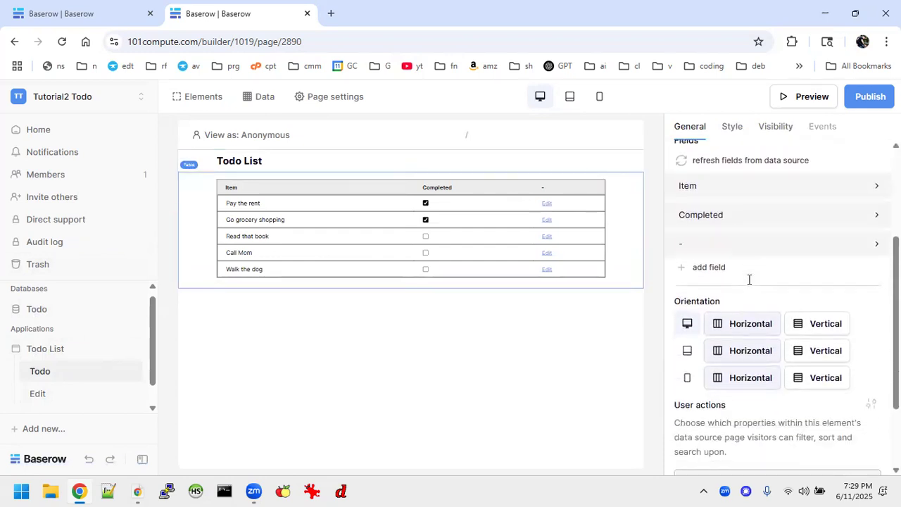
{"action": "left_click", "coordinate": [849, 199]}
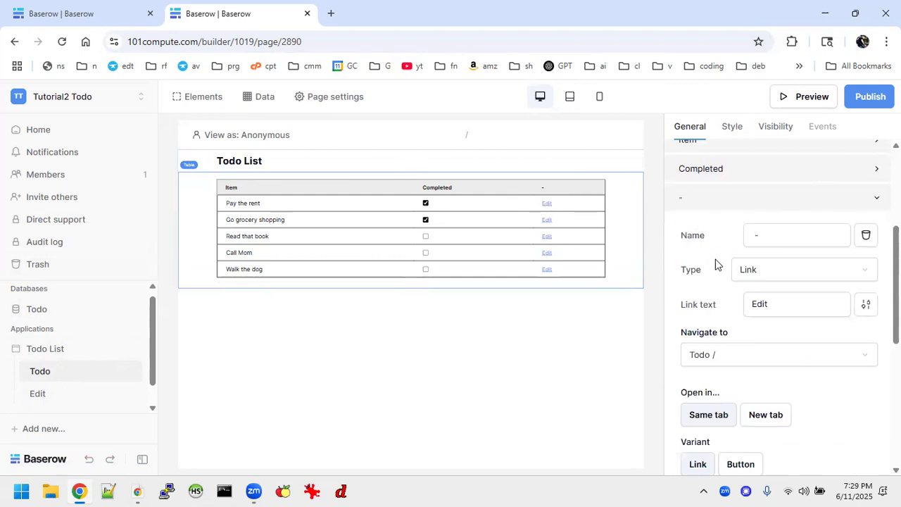
{"action": "scroll", "coordinate": [740, 320], "scroll_direction": "down", "scroll_amount": 1}
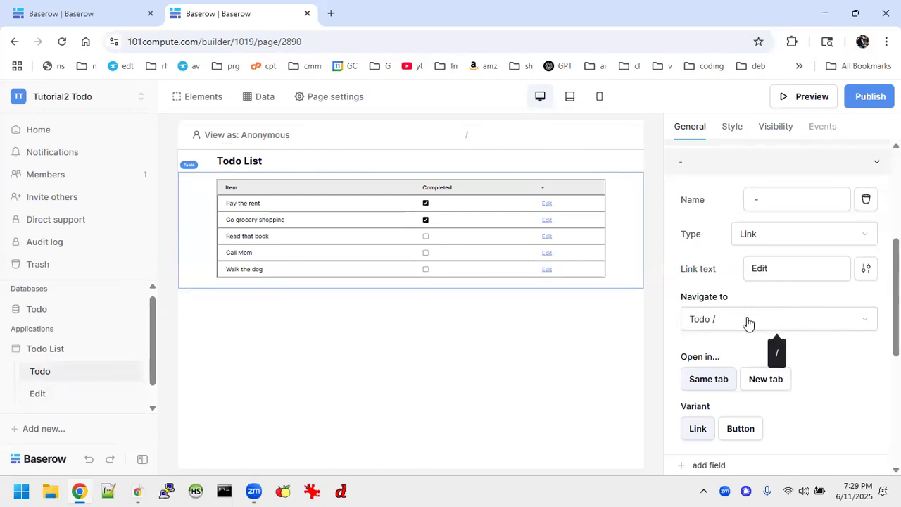
{"action": "left_click", "coordinate": [842, 319]}
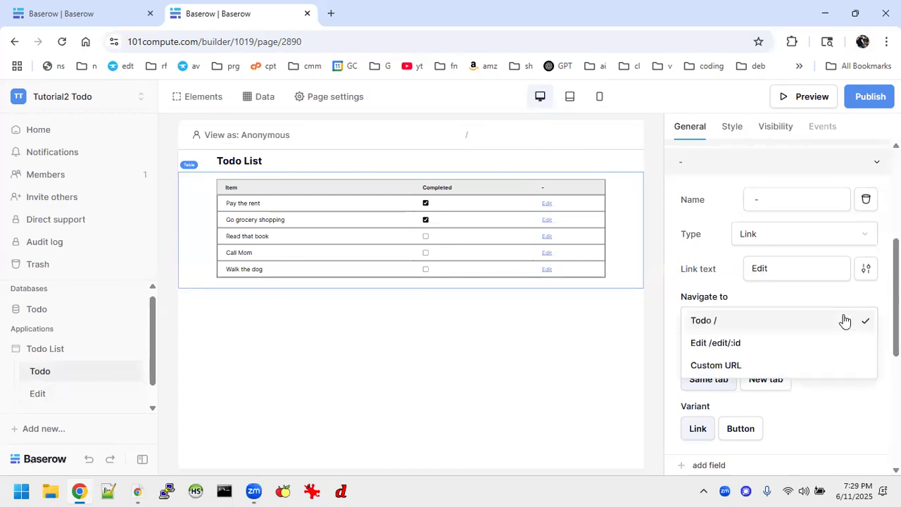
{"action": "left_click", "coordinate": [728, 344]}
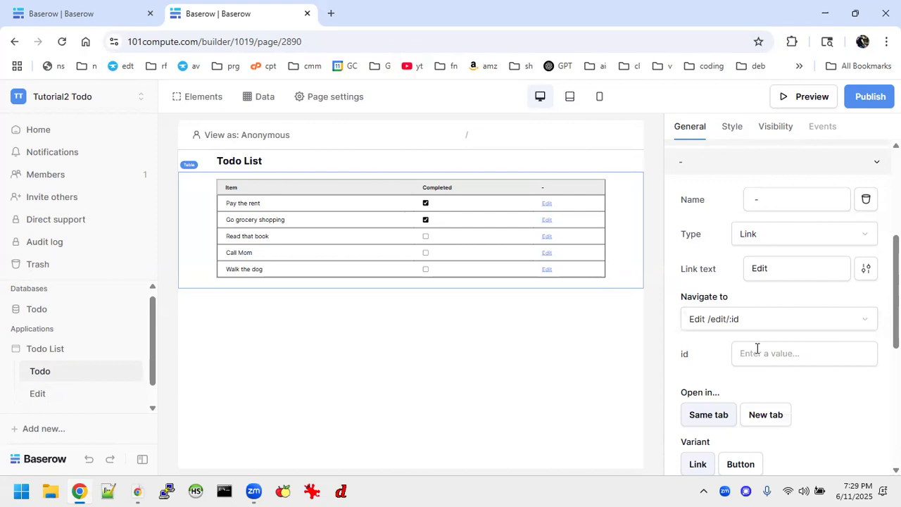
Set the Edit link's id parameter to the Id of the "List some rows" data source
{"action": "left_click", "coordinate": [756, 350]}
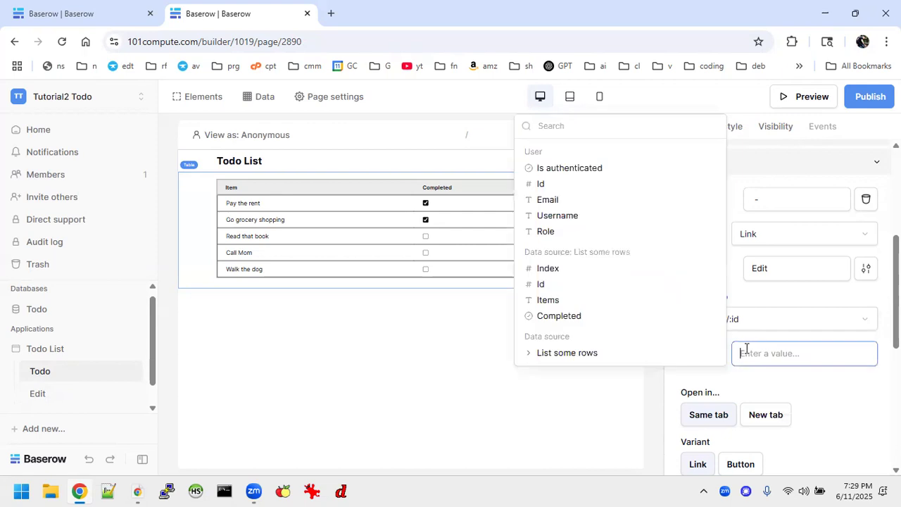
{"action": "left_click", "coordinate": [555, 285]}
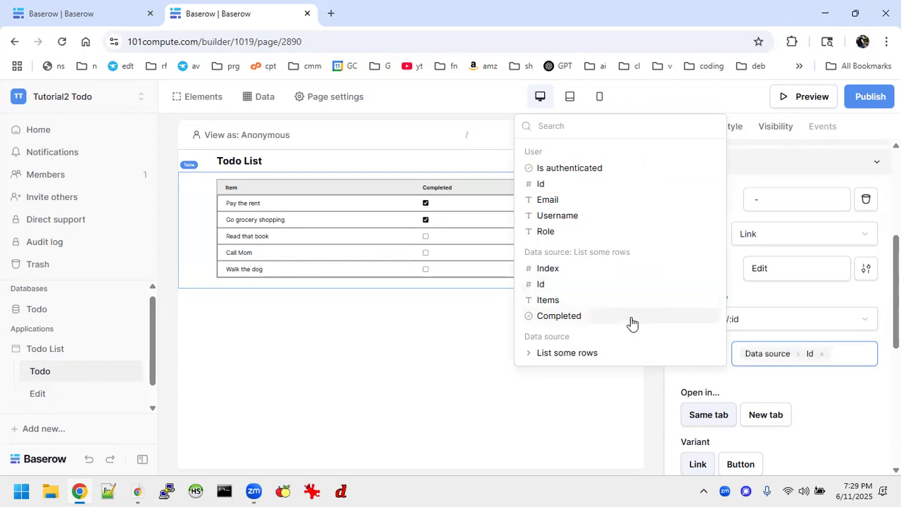
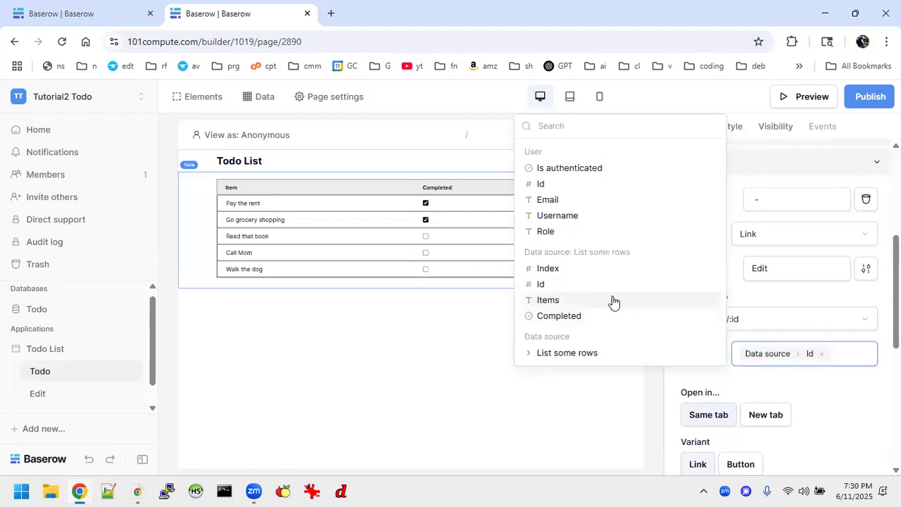
{"action": "left_click", "coordinate": [582, 425]}
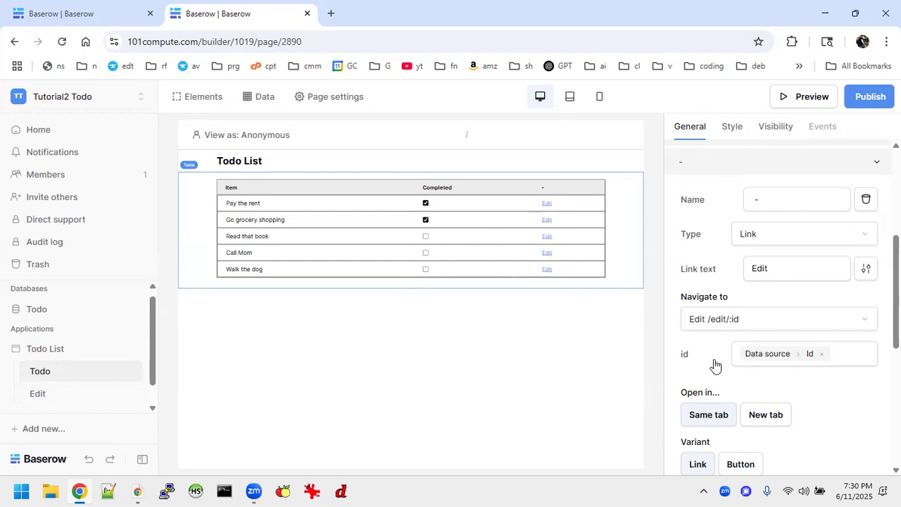
{"action": "scroll", "coordinate": [709, 332], "scroll_direction": "down", "scroll_amount": 2}
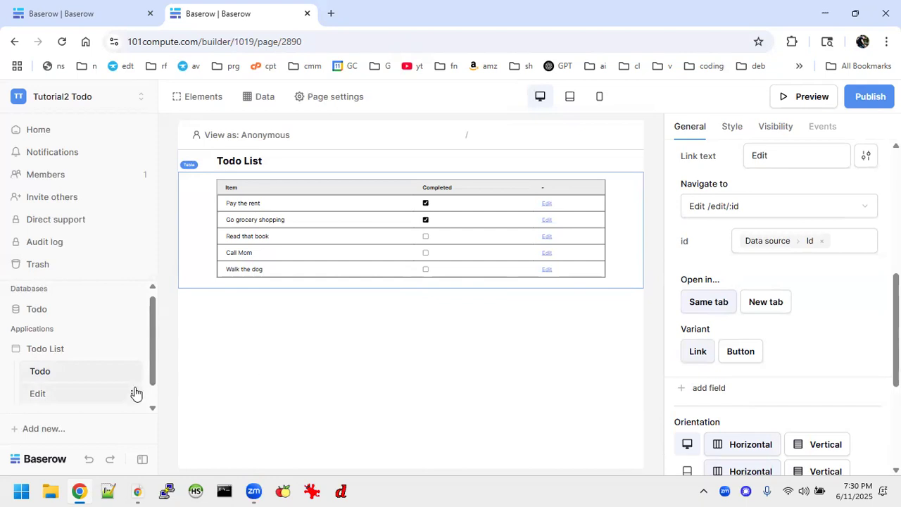
Add a Form element below the delete button on the Edit page
{"action": "left_click", "coordinate": [45, 398]}
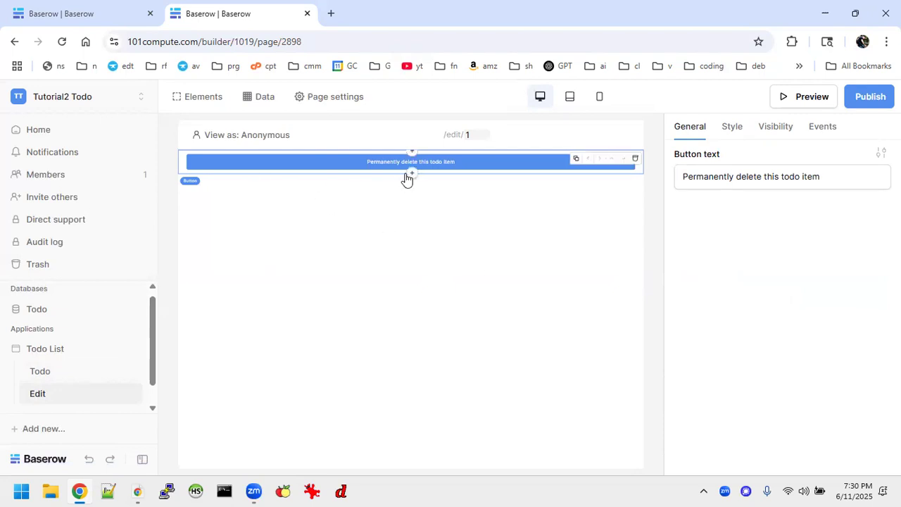
{"action": "left_click", "coordinate": [405, 174]}
{"action": "scroll", "coordinate": [377, 322], "scroll_direction": "down", "scroll_amount": 5}
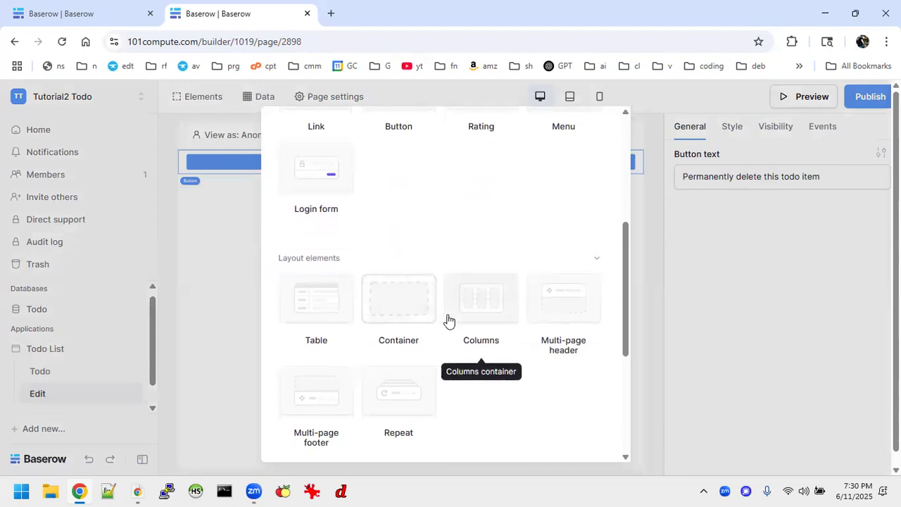
{"action": "scroll", "coordinate": [446, 317], "scroll_direction": "down", "scroll_amount": 5}
{"action": "scroll", "coordinate": [448, 319], "scroll_direction": "down", "scroll_amount": 1}
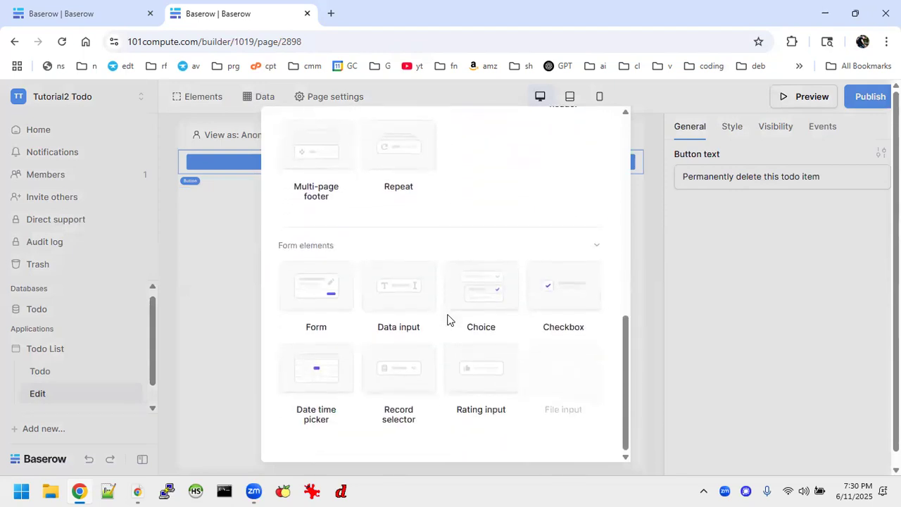
{"action": "left_click", "coordinate": [317, 287]}
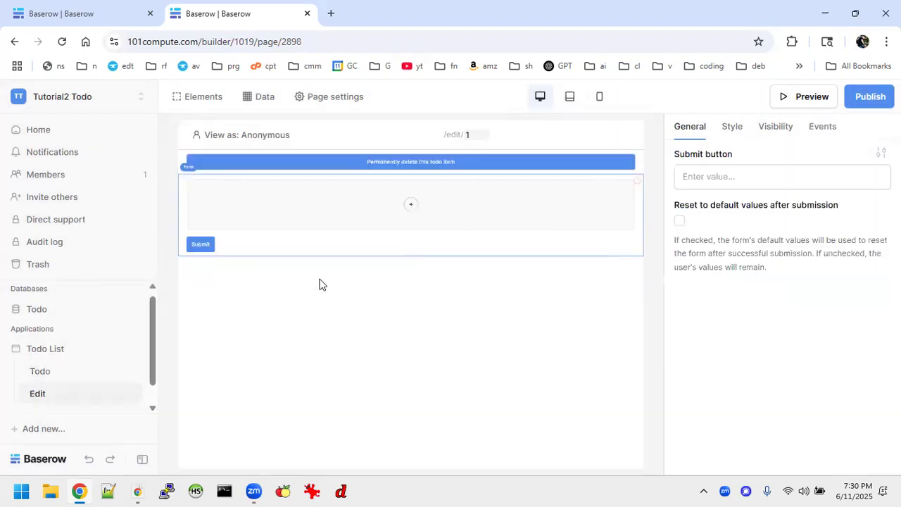
Check the settings of the Item input and Completed checkbox on the Todo Tutorials Edit page, then return to the Tutorial2 Todo form
{"action": "left_click", "coordinate": [411, 205]}
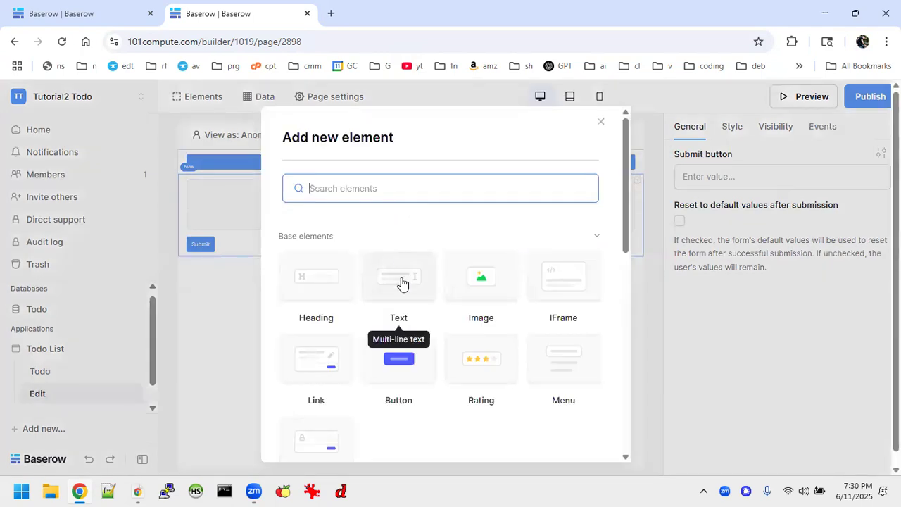
{"action": "left_click", "coordinate": [76, 14]}
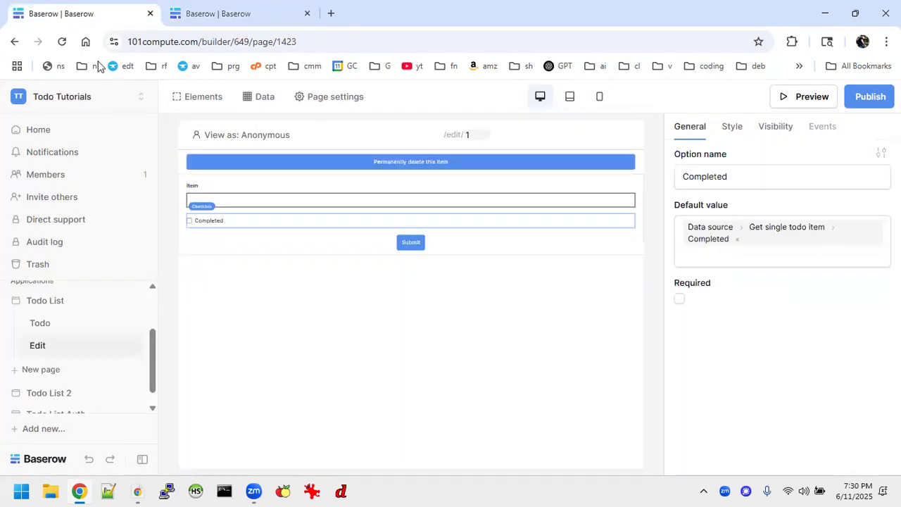
{"action": "left_click", "coordinate": [259, 206]}
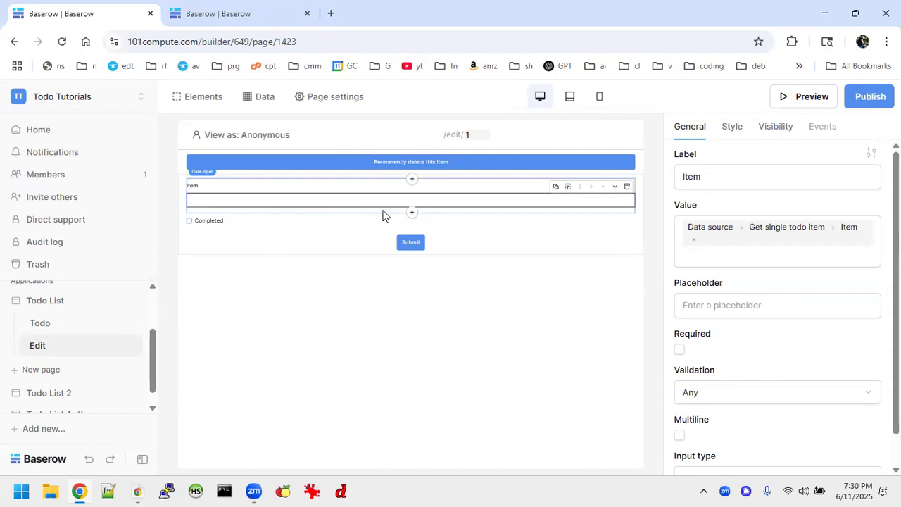
{"action": "left_click", "coordinate": [306, 220]}
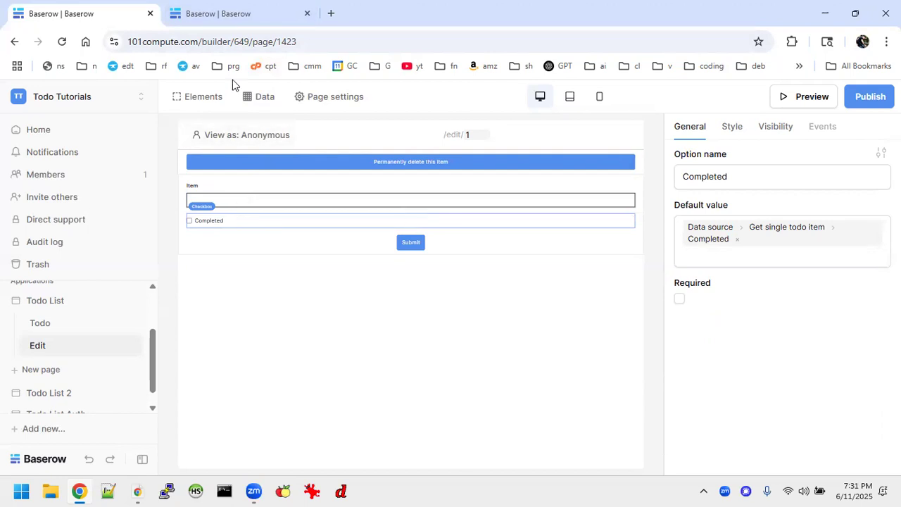
{"action": "left_click", "coordinate": [241, 15]}
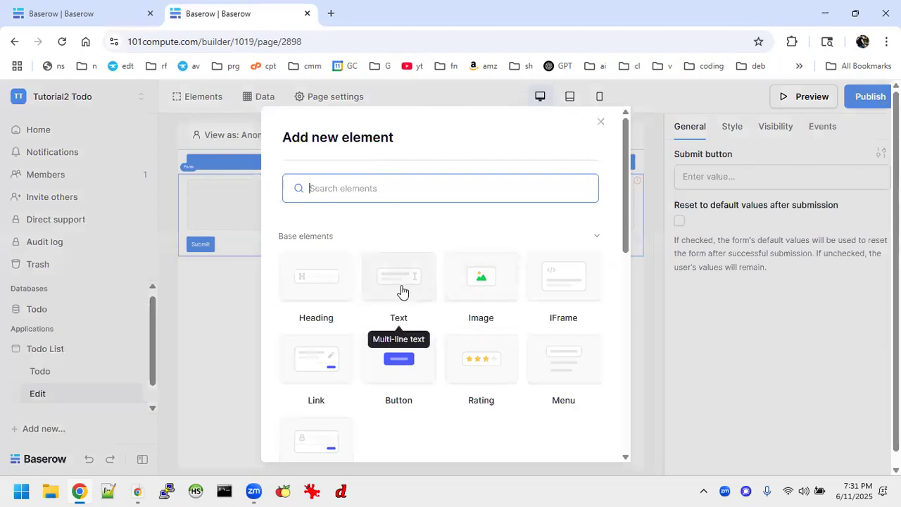
Add a Data input element inside the form and label it "Item"
{"action": "left_click", "coordinate": [401, 288]}
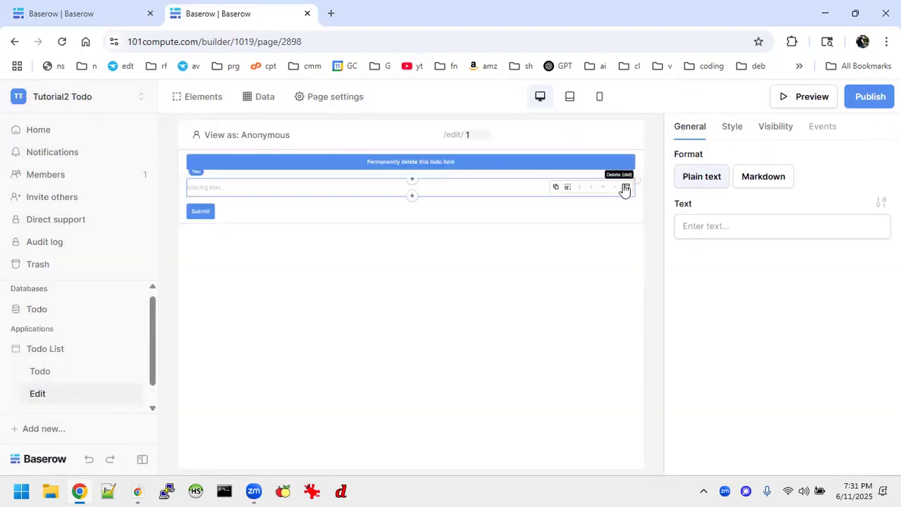
{"action": "left_click", "coordinate": [625, 187]}
{"action": "left_click", "coordinate": [411, 203]}
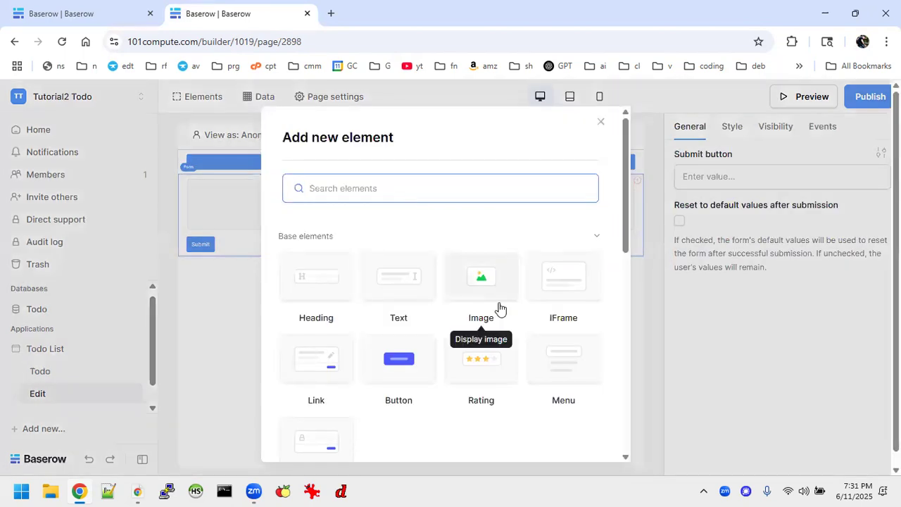
{"action": "scroll", "coordinate": [498, 307], "scroll_direction": "down", "scroll_amount": 5}
{"action": "scroll", "coordinate": [498, 307], "scroll_direction": "down", "scroll_amount": 2}
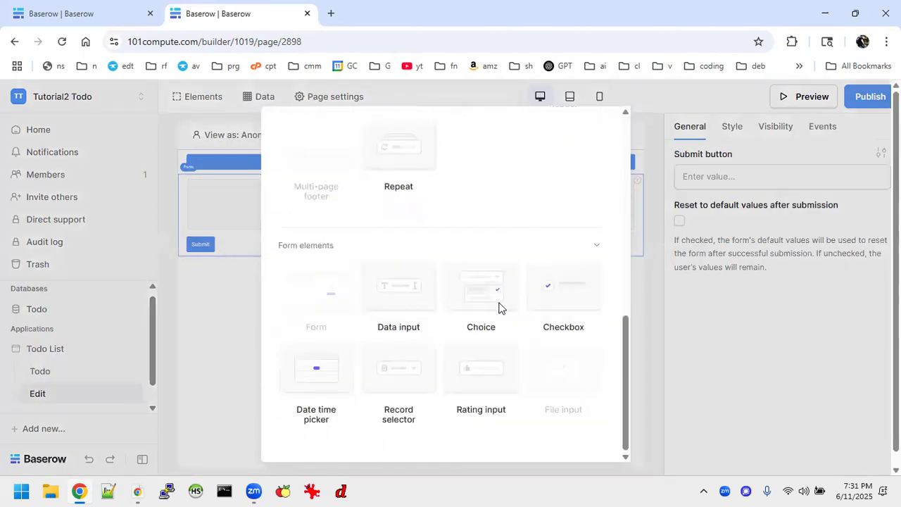
{"action": "left_click", "coordinate": [407, 292]}
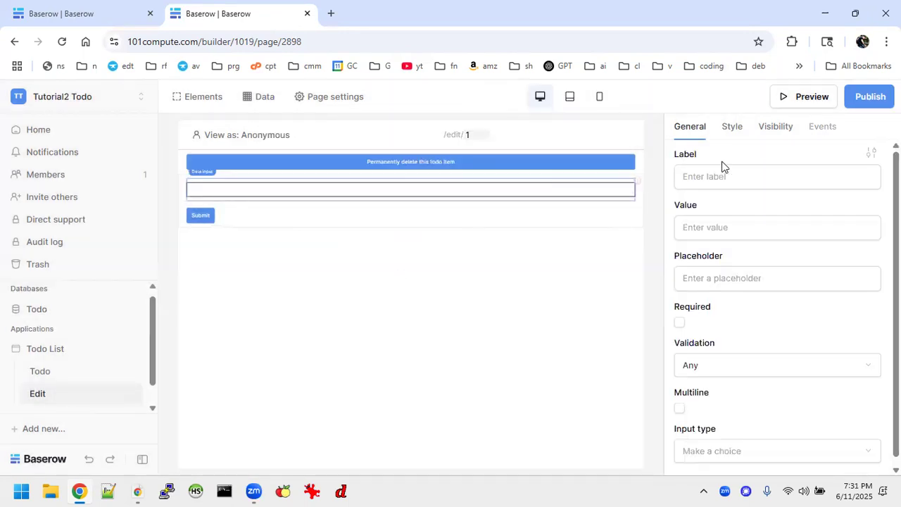
{"action": "left_click", "coordinate": [707, 176]}
{"action": "type", "text": "Item"}
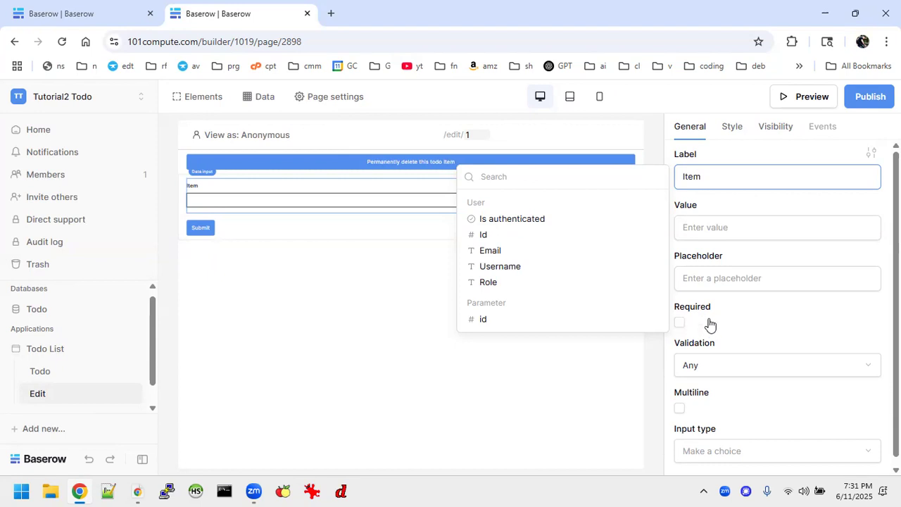
Make the Item input required and multiline with 6 rows
{"action": "scroll", "coordinate": [699, 323], "scroll_direction": "down", "scroll_amount": 1}
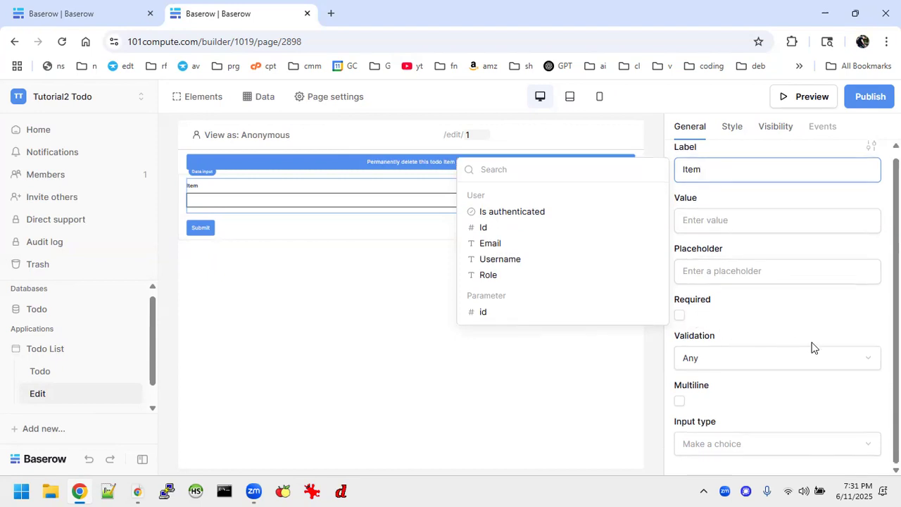
{"action": "left_click", "coordinate": [839, 353]}
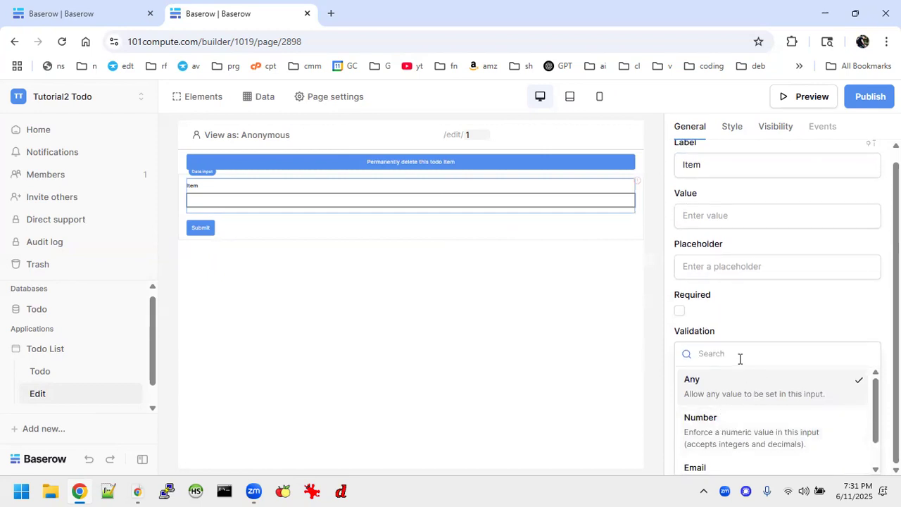
{"action": "left_click", "coordinate": [767, 317]}
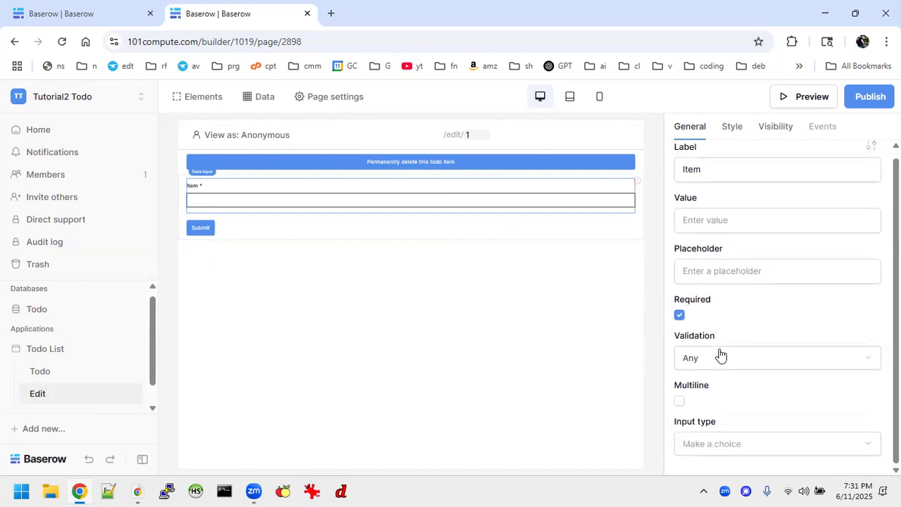
{"action": "left_click", "coordinate": [679, 402]}
{"action": "left_click", "coordinate": [699, 435]}
{"action": "key", "text": "BackSpace"}
{"action": "type", "text": "6"}
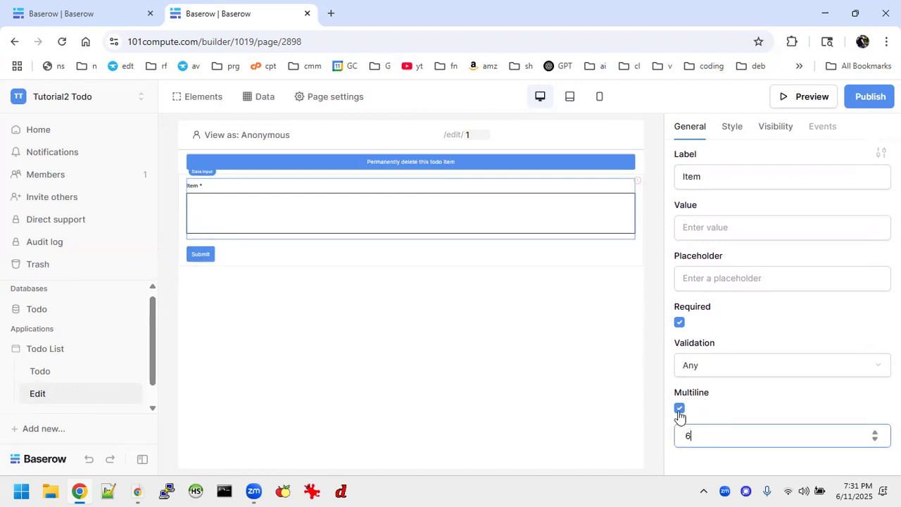
Turn off multiline for the Item input and set its input type to Text
{"action": "left_click", "coordinate": [679, 411]}
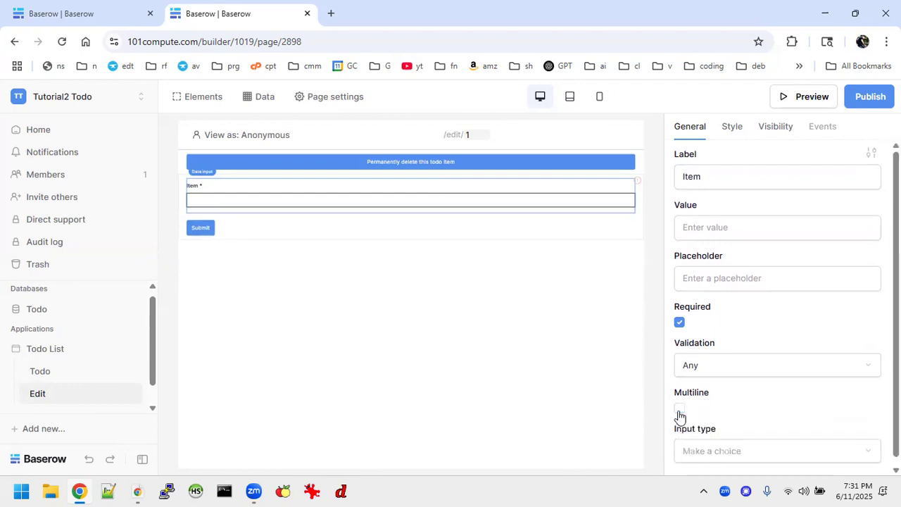
{"action": "left_click", "coordinate": [717, 445]}
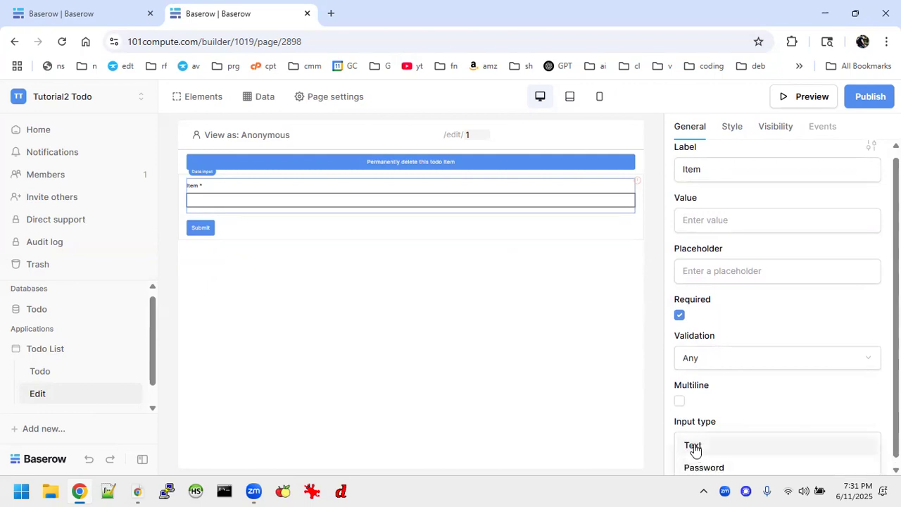
{"action": "left_click", "coordinate": [694, 446]}
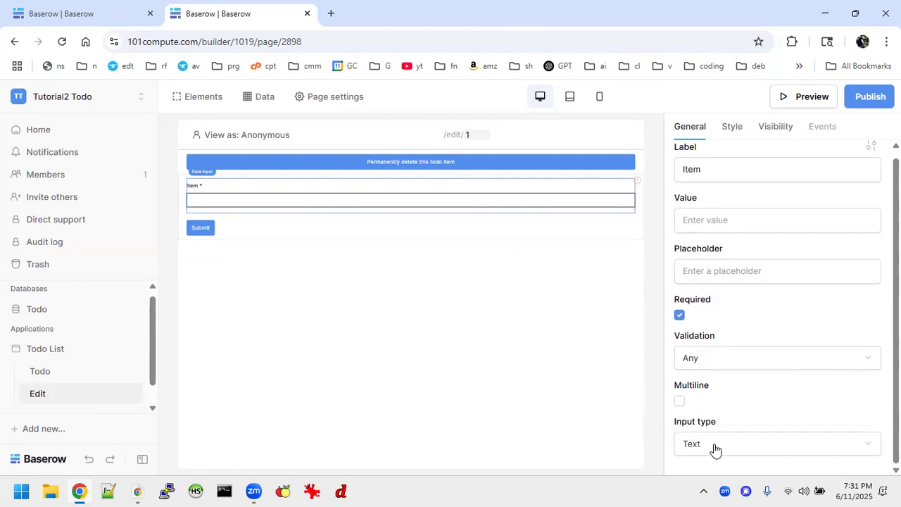
Add a Checkbox element below the Item input in the form and set its option name to "Completed"
{"action": "mouse_move", "coordinate": [357, 202]}
{"action": "left_click", "coordinate": [374, 227]}
{"action": "left_click", "coordinate": [403, 206]}
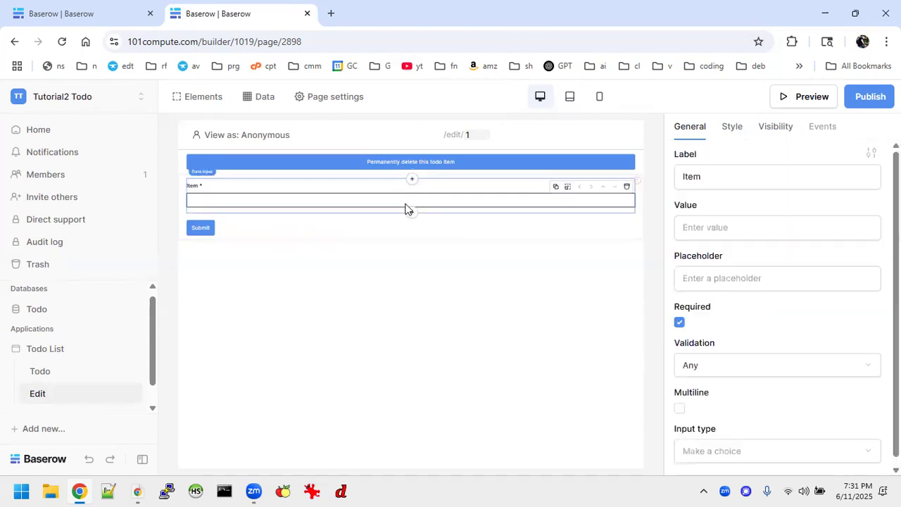
{"action": "left_click", "coordinate": [412, 214]}
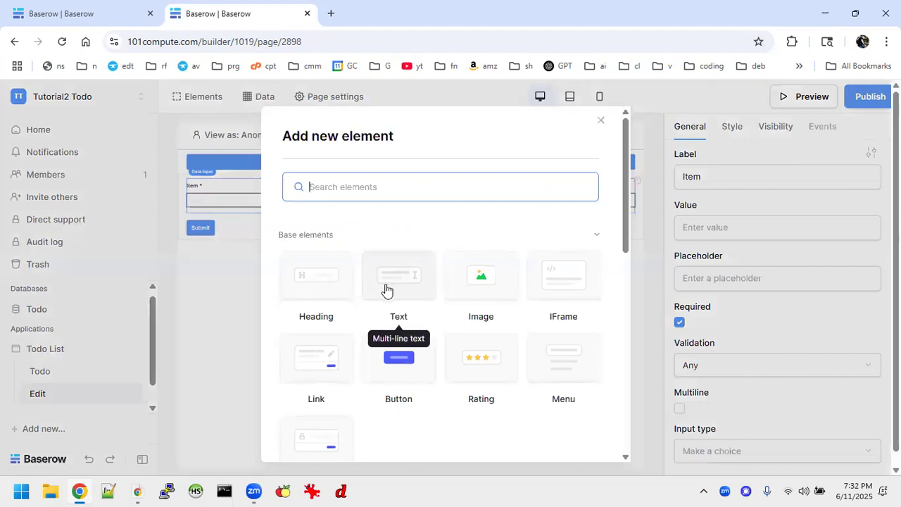
{"action": "scroll", "coordinate": [386, 288], "scroll_direction": "down", "scroll_amount": 4}
{"action": "scroll", "coordinate": [386, 288], "scroll_direction": "up", "scroll_amount": 2}
{"action": "scroll", "coordinate": [386, 288], "scroll_direction": "down", "scroll_amount": 5}
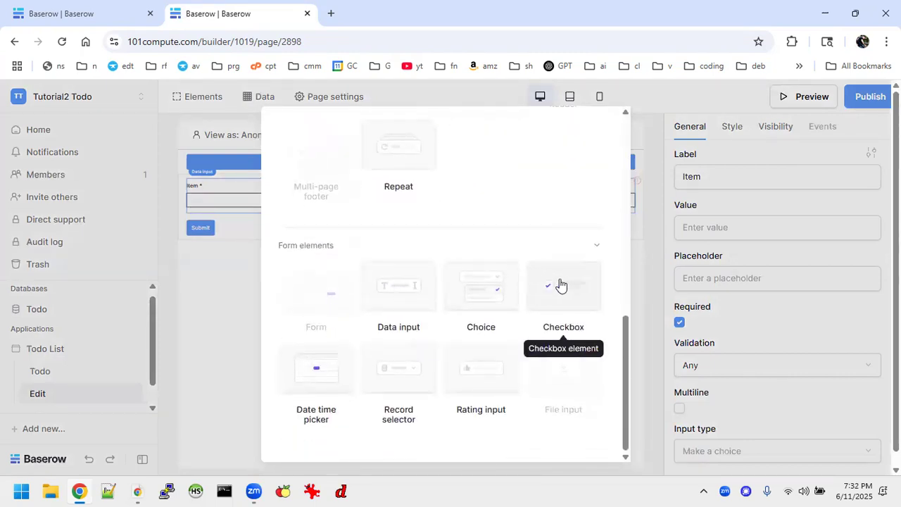
{"action": "left_click", "coordinate": [561, 281]}
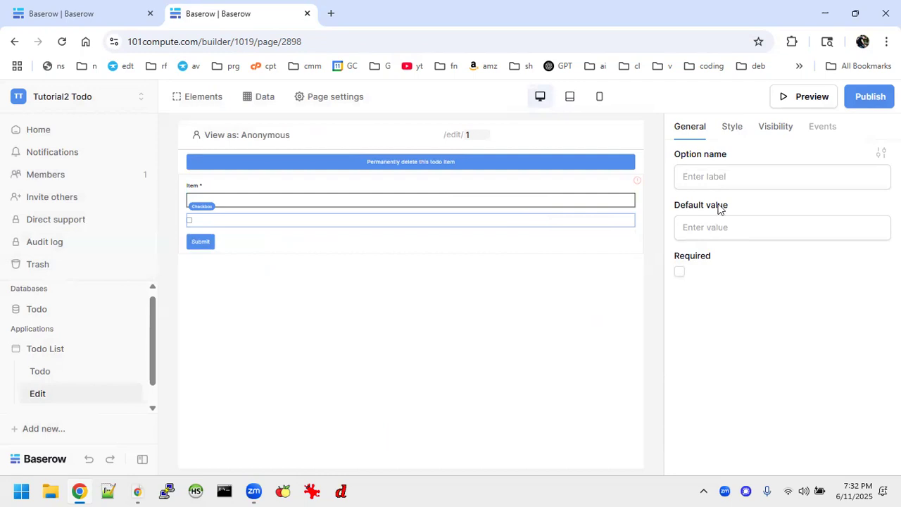
{"action": "left_click", "coordinate": [713, 182]}
{"action": "type", "text": "Completed"}
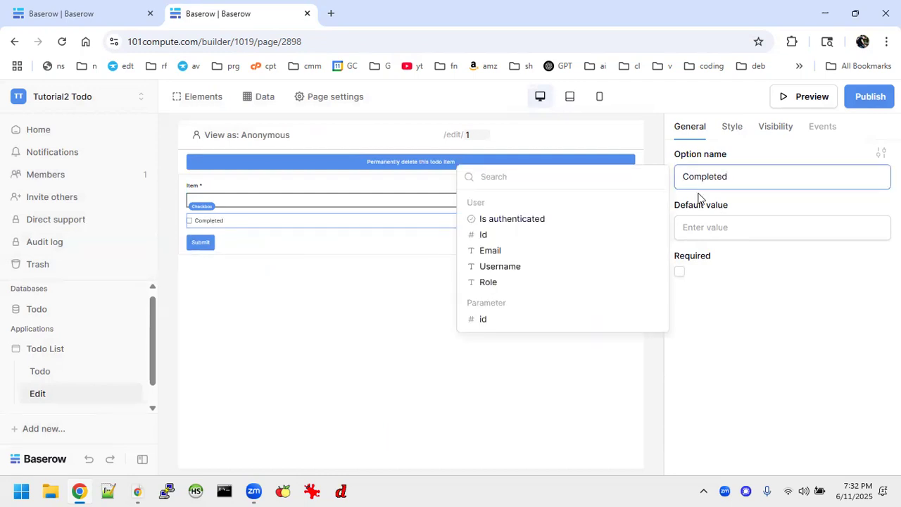
Check which data can be used for the Completed checkbox's default value and which data sources the Edit page has
{"action": "left_click", "coordinate": [712, 226]}
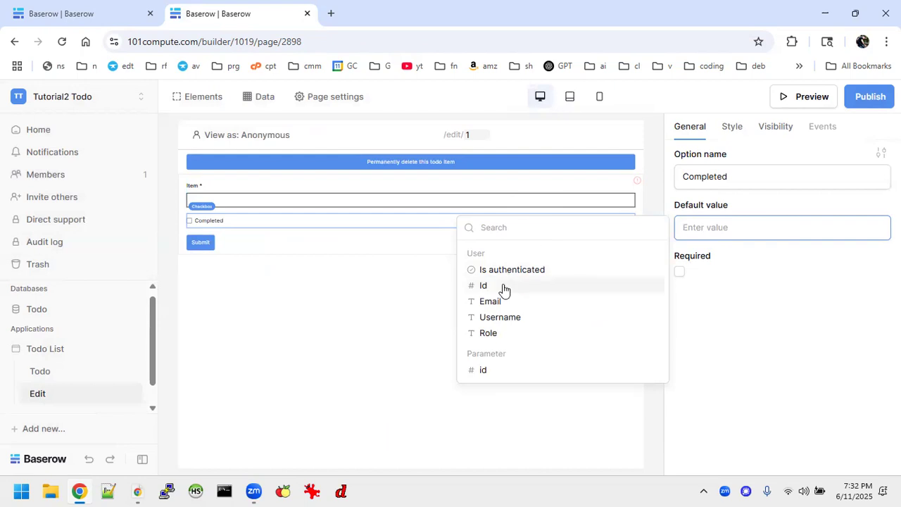
{"action": "left_click", "coordinate": [343, 320]}
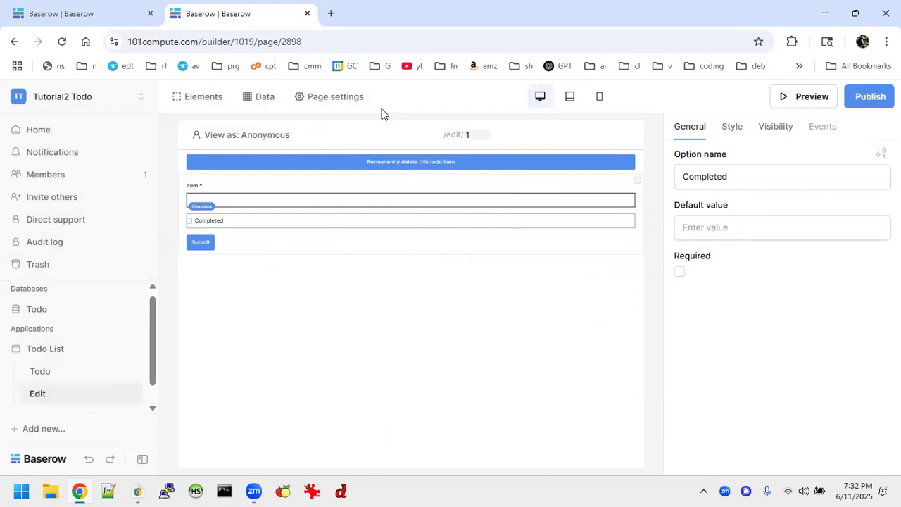
{"action": "left_click", "coordinate": [264, 101]}
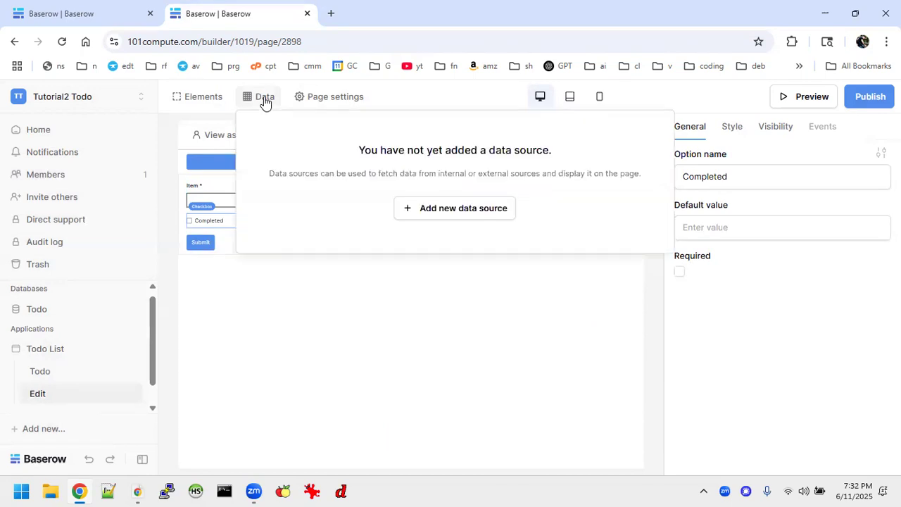
{"action": "left_click", "coordinate": [280, 298]}
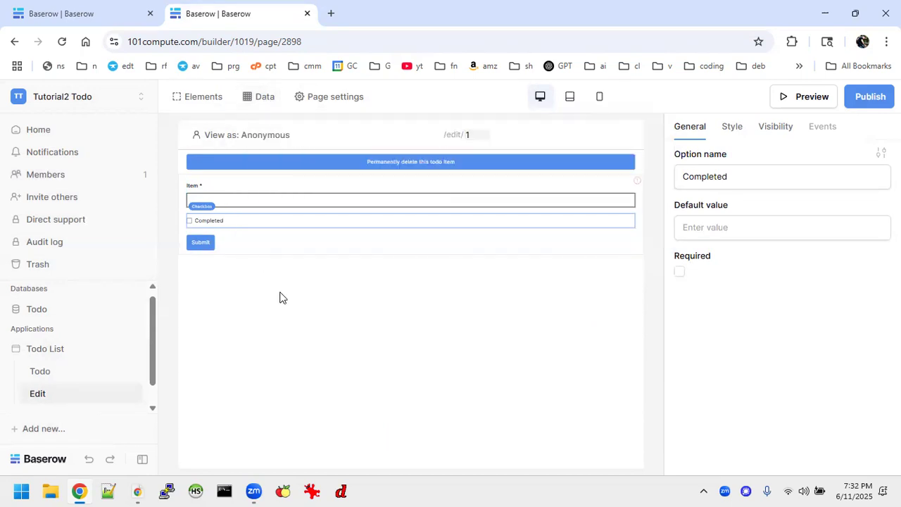
{"action": "left_click", "coordinate": [263, 101]}
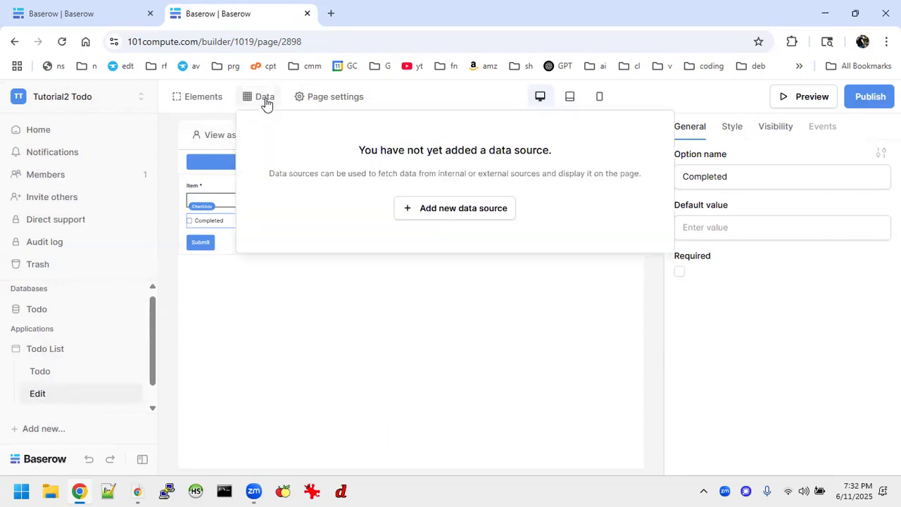
{"action": "left_click", "coordinate": [357, 359]}
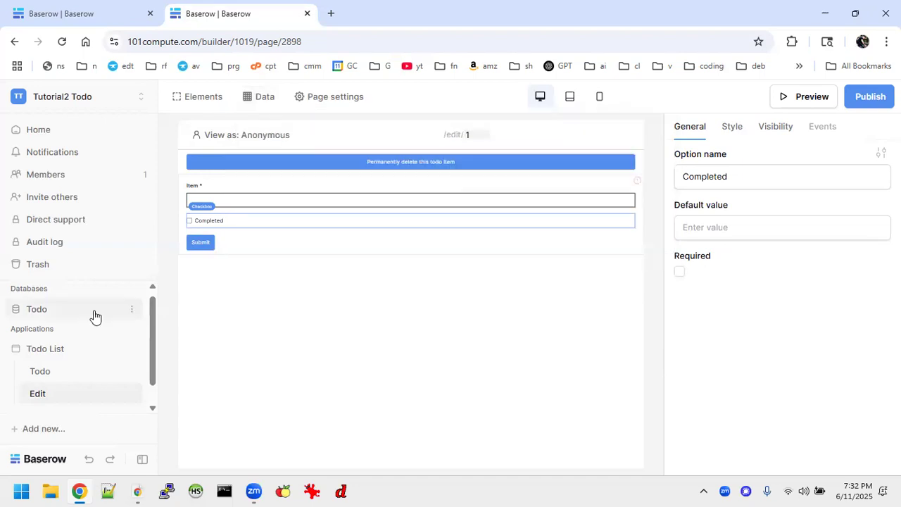
Share the Todo page's "List some rows" data source between pages and check that it is available on the Edit page
{"action": "left_click", "coordinate": [54, 375]}
{"action": "left_click", "coordinate": [252, 99]}
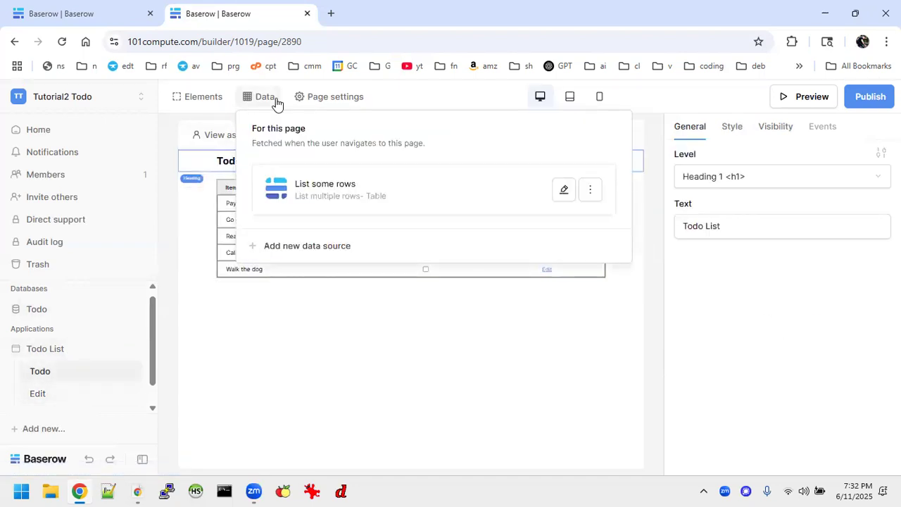
{"action": "left_click", "coordinate": [588, 191]}
{"action": "left_click", "coordinate": [546, 217]}
{"action": "left_click", "coordinate": [260, 304]}
{"action": "left_click", "coordinate": [38, 394]}
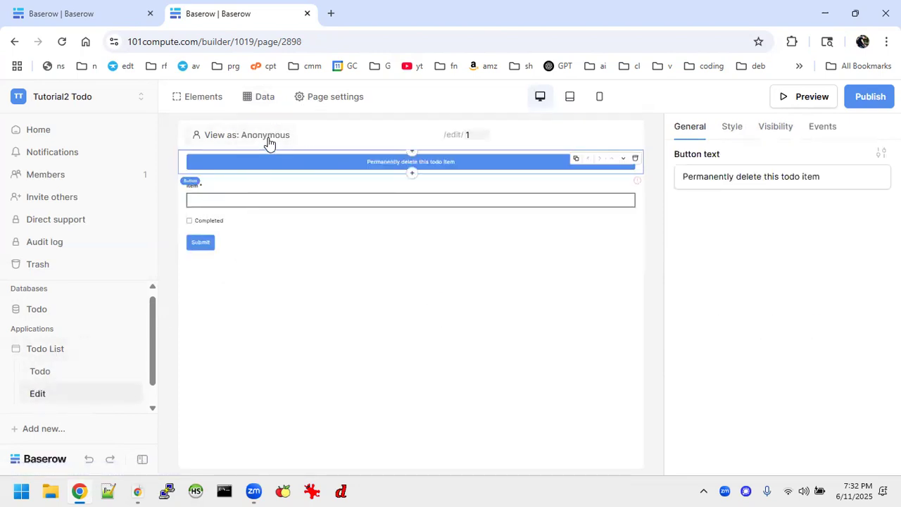
{"action": "left_click", "coordinate": [260, 98]}
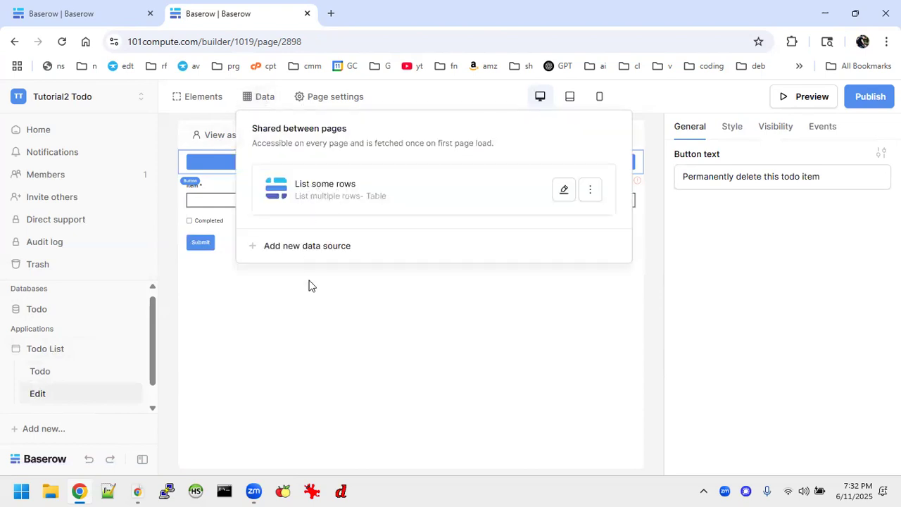
{"action": "left_click", "coordinate": [383, 327]}
Set the Completed checkbox's default value to the Completed field of [All] rows in the "List some rows" data source
{"action": "left_click", "coordinate": [256, 203]}
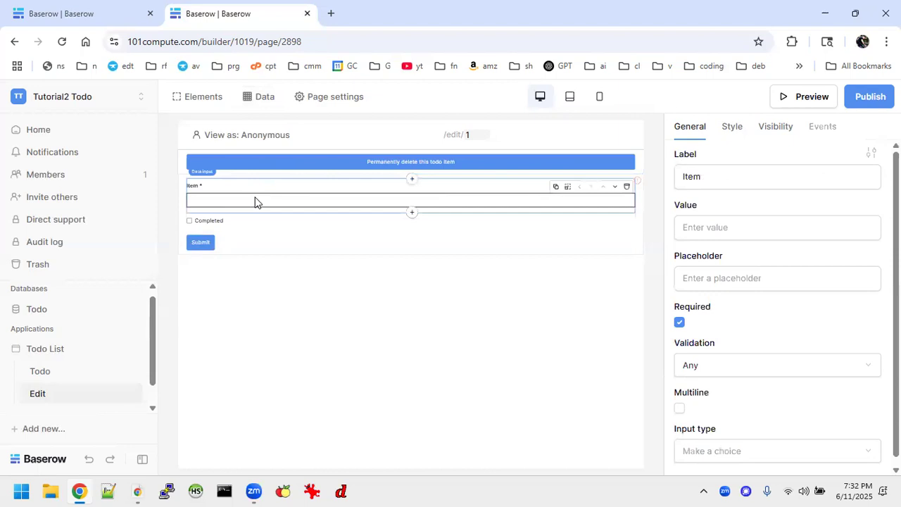
{"action": "left_click", "coordinate": [209, 224]}
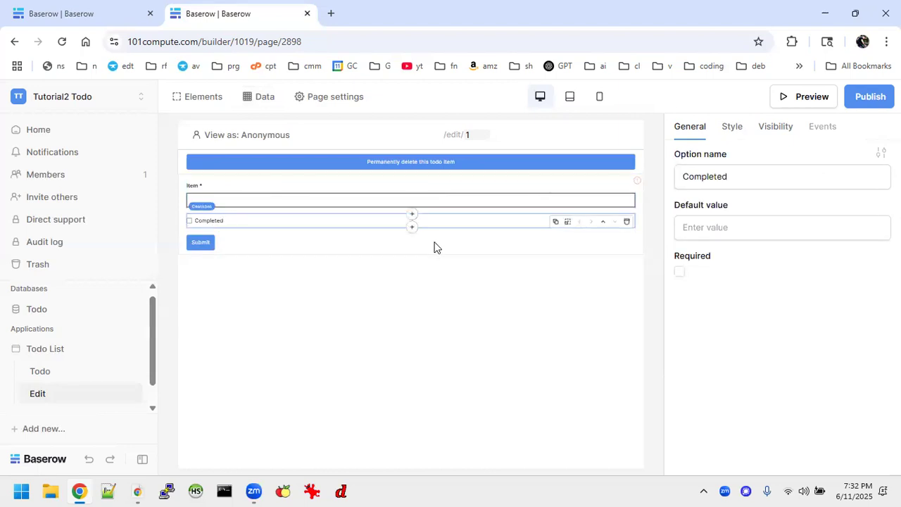
{"action": "left_click", "coordinate": [686, 226]}
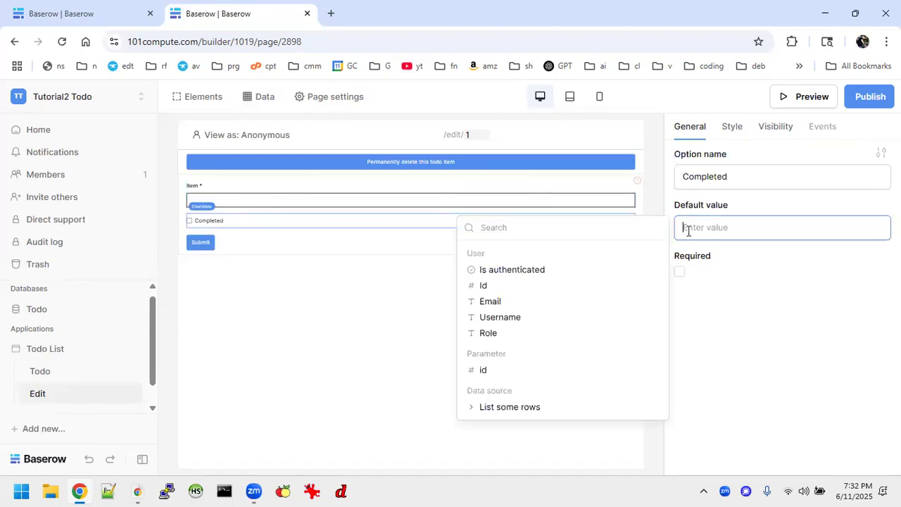
{"action": "left_click", "coordinate": [489, 408]}
{"action": "scroll", "coordinate": [504, 362], "scroll_direction": "down", "scroll_amount": 2}
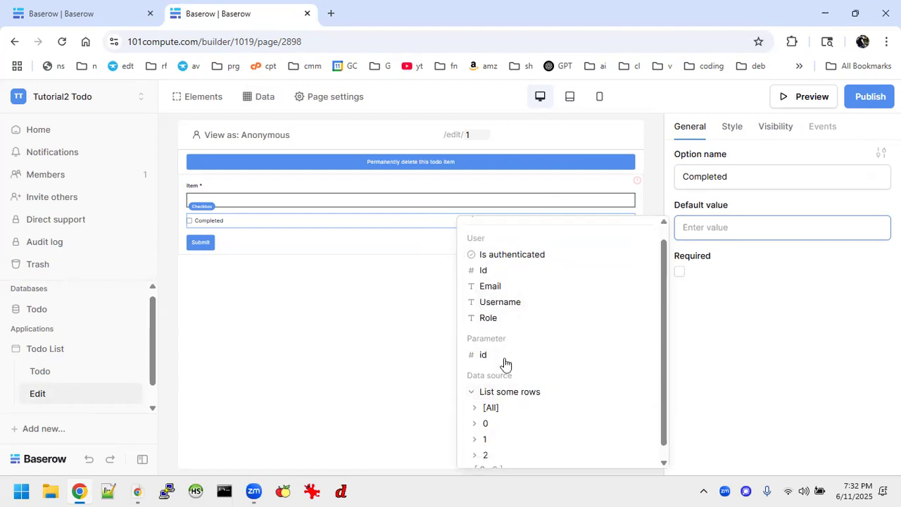
{"action": "left_click", "coordinate": [491, 394]}
{"action": "scroll", "coordinate": [493, 352], "scroll_direction": "down", "scroll_amount": 2}
{"action": "left_click", "coordinate": [508, 396]}
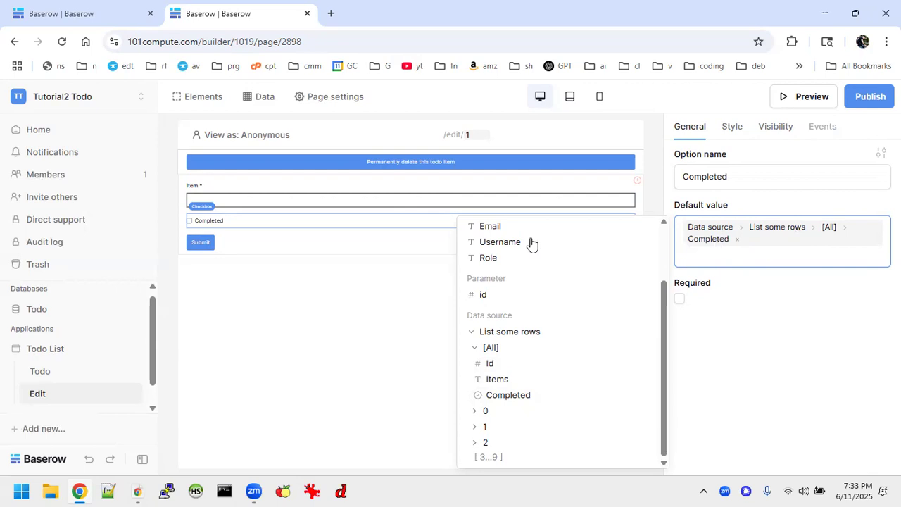
{"action": "left_click", "coordinate": [377, 285]}
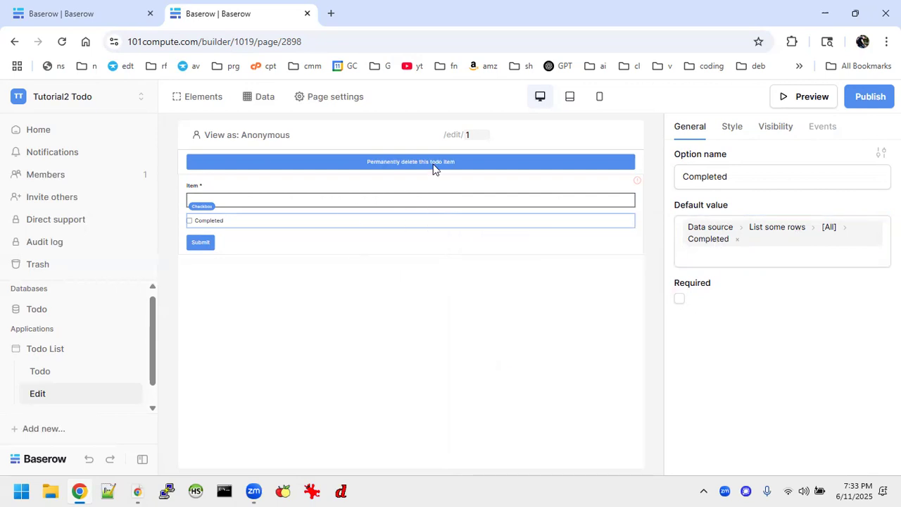
Set the id parameter in the Edit page's preview path to 2
{"action": "key", "text": "BackSpace"}
{"action": "type", "text": "2"}
{"action": "key", "text": "BackSpace"}
{"action": "type", "text": "2"}
Set the Item input's value to the Items field of [All] rows in the "List some rows" data source
{"action": "left_click", "coordinate": [282, 202]}
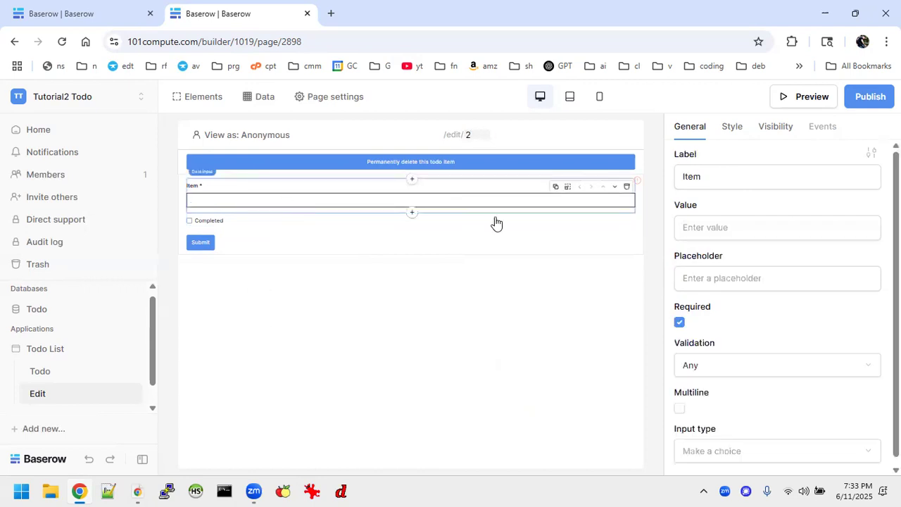
{"action": "left_click", "coordinate": [702, 230]}
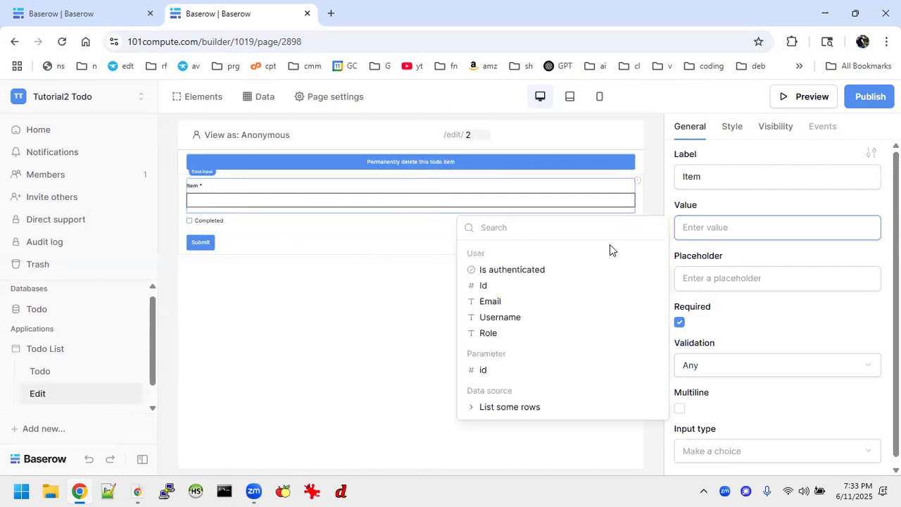
{"action": "left_click", "coordinate": [484, 408]}
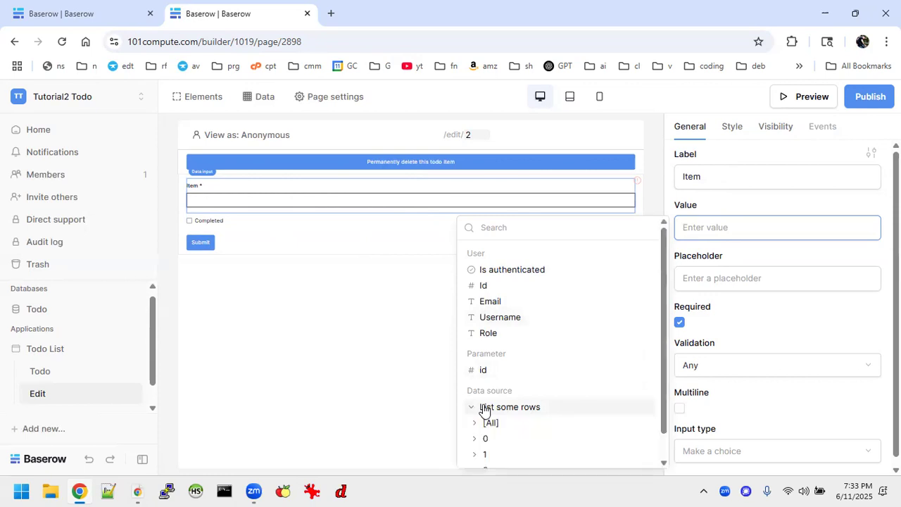
{"action": "scroll", "coordinate": [501, 342], "scroll_direction": "down", "scroll_amount": 1}
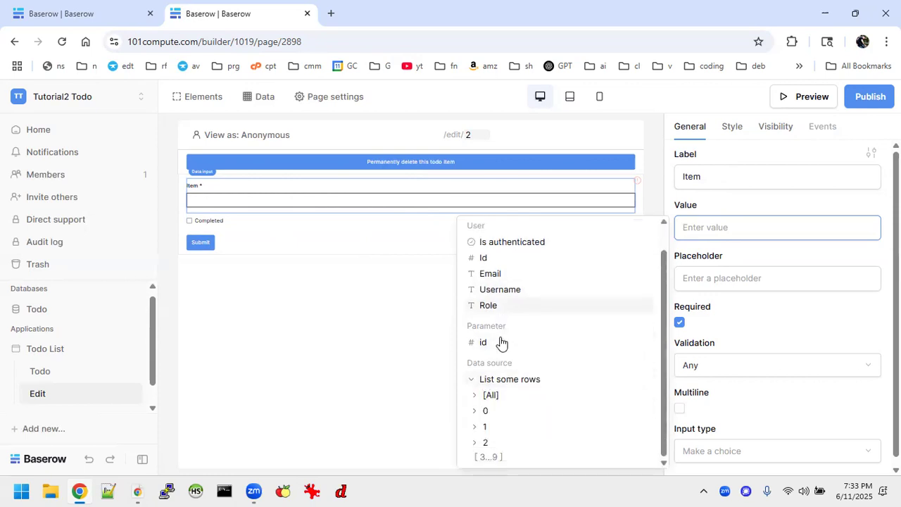
{"action": "left_click", "coordinate": [482, 395]}
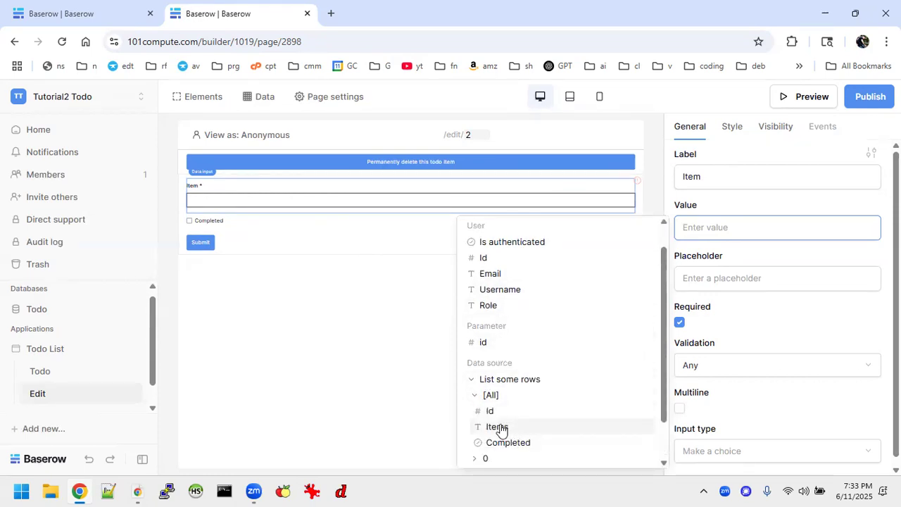
{"action": "left_click", "coordinate": [527, 428]}
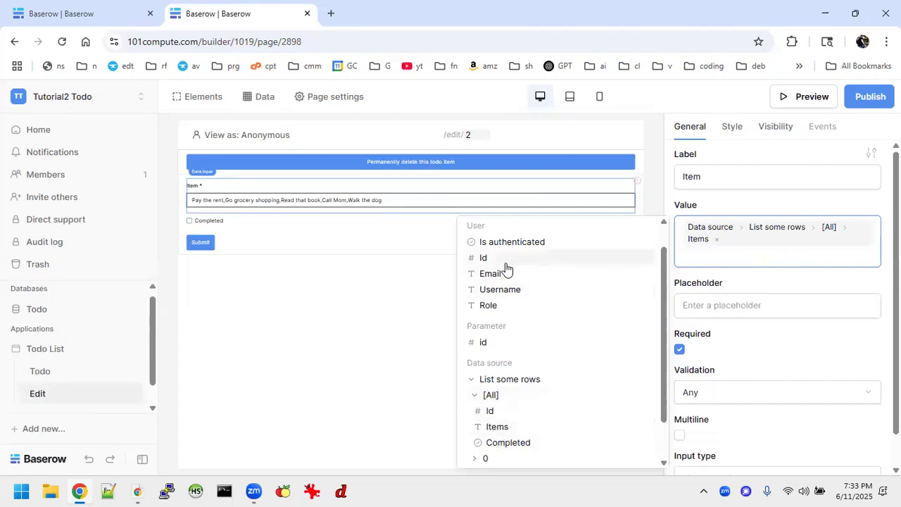
Try 1 as the id parameter in the Edit page's preview path, then clear the parameter
{"action": "left_click", "coordinate": [478, 129]}
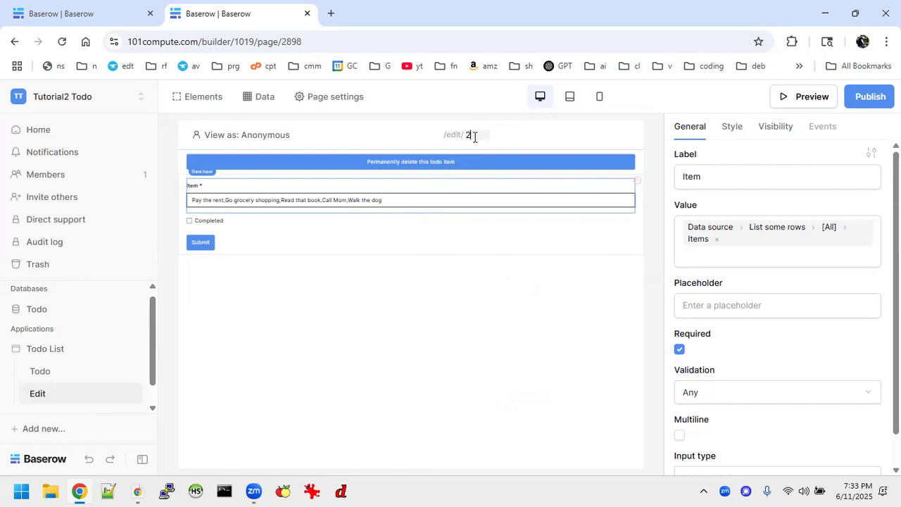
{"action": "double_click", "coordinate": [474, 137]}
{"action": "type", "text": "1"}
{"action": "key", "text": "BackSpace"}
Check the Item input's value source on the Todo Tutorials Edit page, then open the data sources of the Tutorial2 Todo Edit page
{"action": "left_click", "coordinate": [89, 10]}
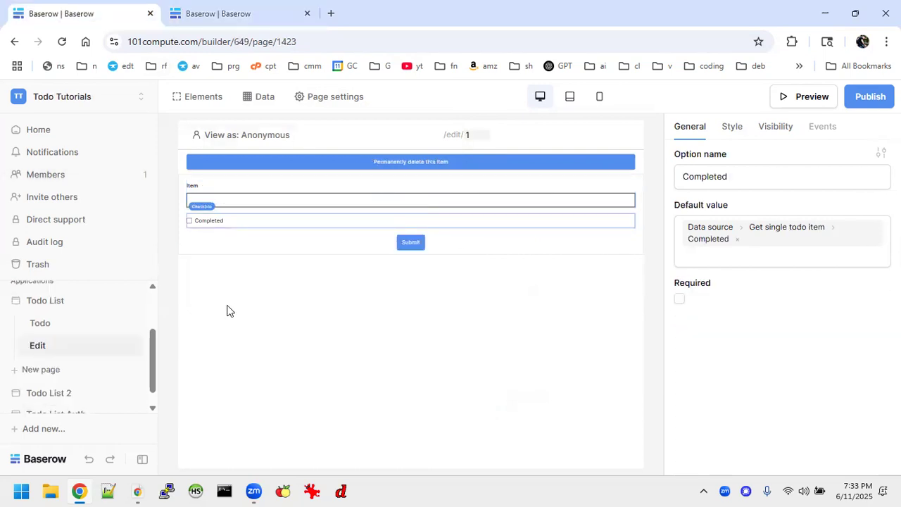
{"action": "scroll", "coordinate": [54, 345], "scroll_direction": "down", "scroll_amount": 1}
{"action": "scroll", "coordinate": [54, 343], "scroll_direction": "up", "scroll_amount": 2}
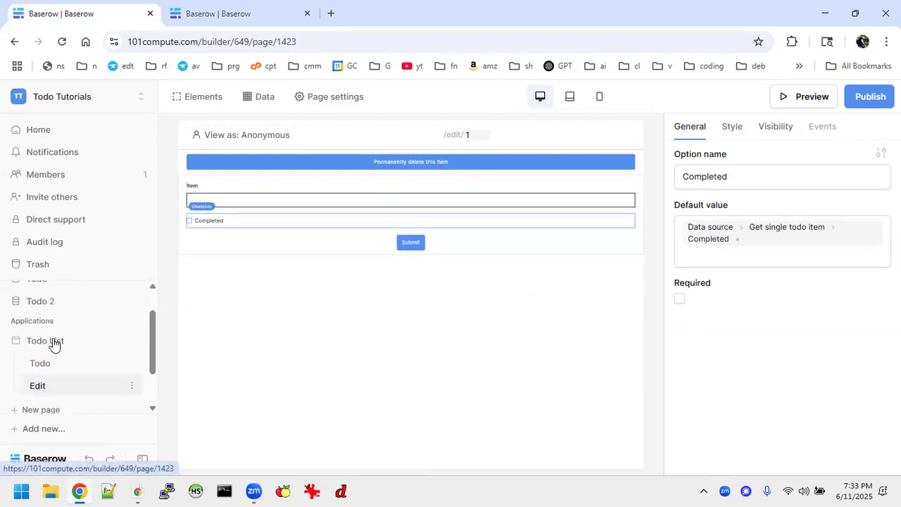
{"action": "left_click", "coordinate": [266, 204]}
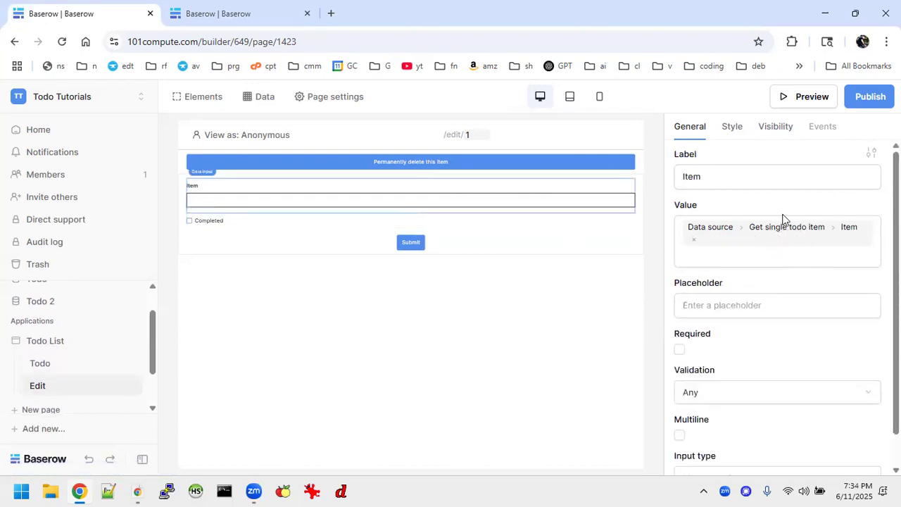
{"action": "left_click", "coordinate": [218, 12]}
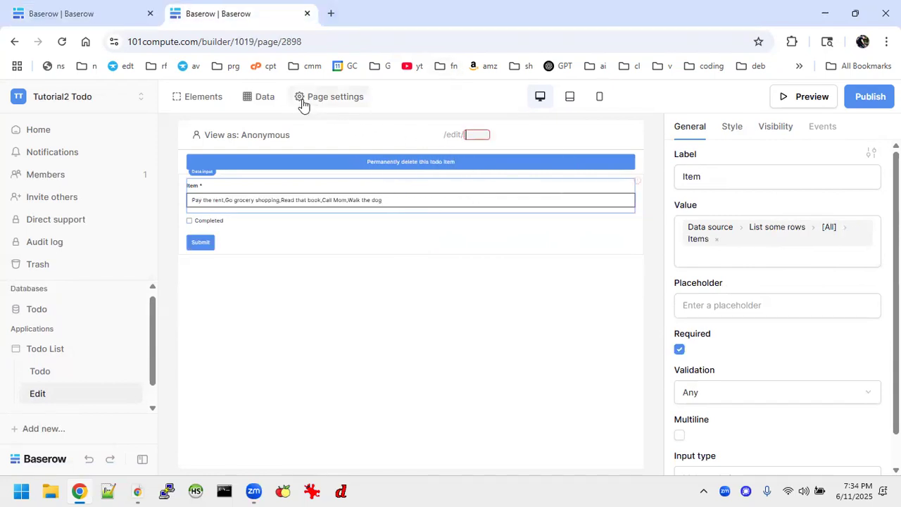
{"action": "left_click", "coordinate": [265, 106]}
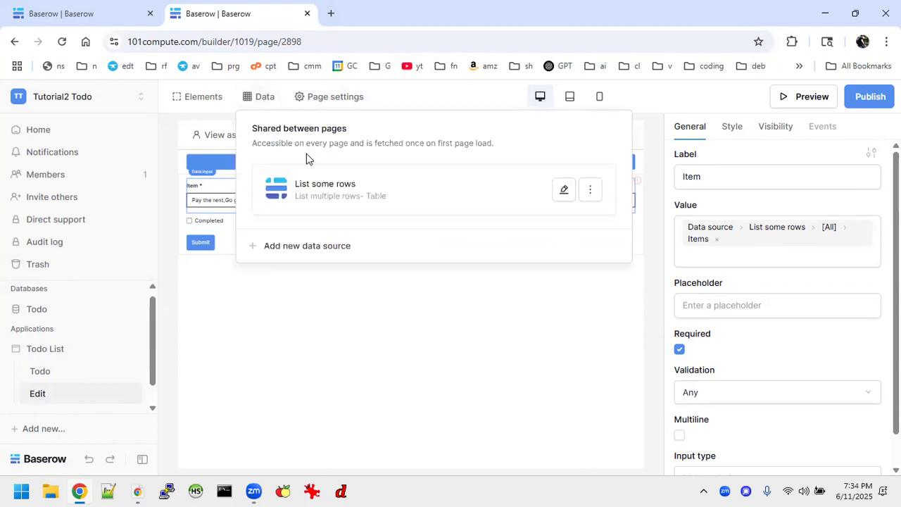
Create a data source with the "Get single row" action on the Local Baserow integration
{"action": "left_click", "coordinate": [339, 255]}
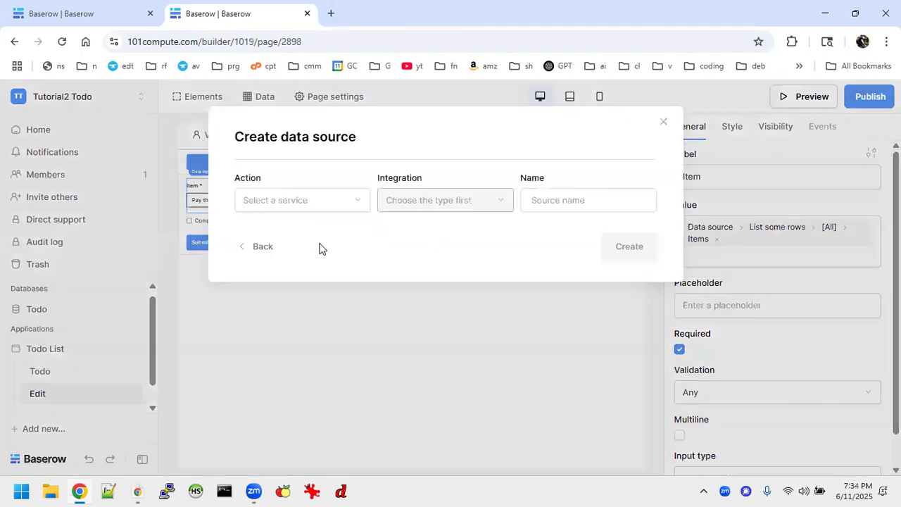
{"action": "left_click", "coordinate": [340, 207]}
{"action": "left_click", "coordinate": [312, 229]}
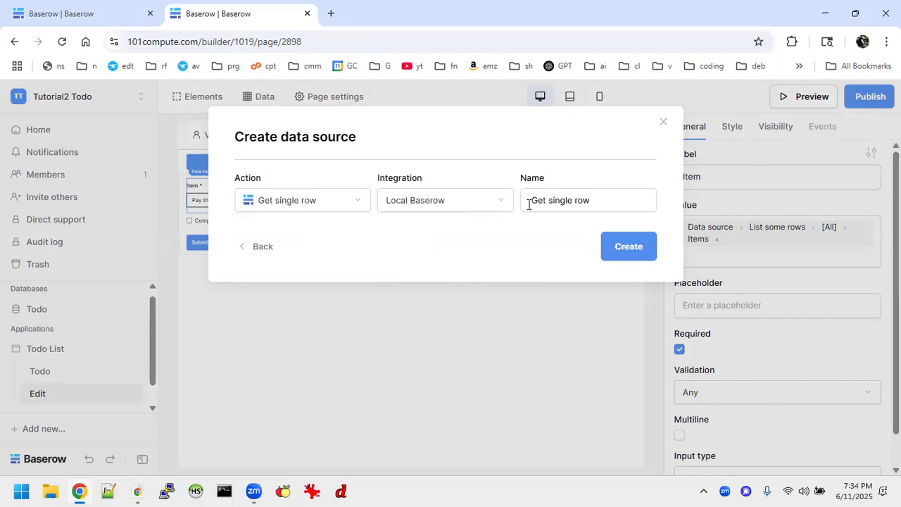
{"action": "left_click", "coordinate": [626, 248]}
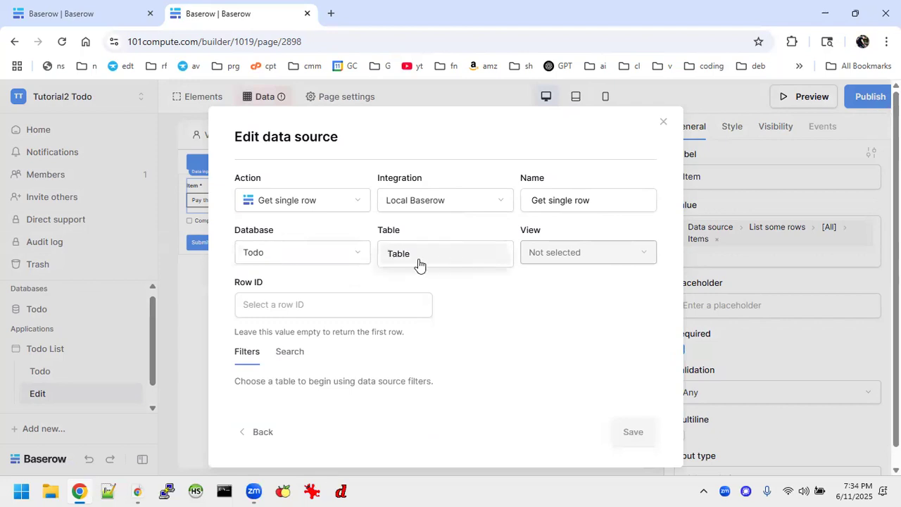
Point the single-row data source at Table in the Todo database, set its Row ID to the id parameter, and save it
{"action": "left_click", "coordinate": [418, 259]}
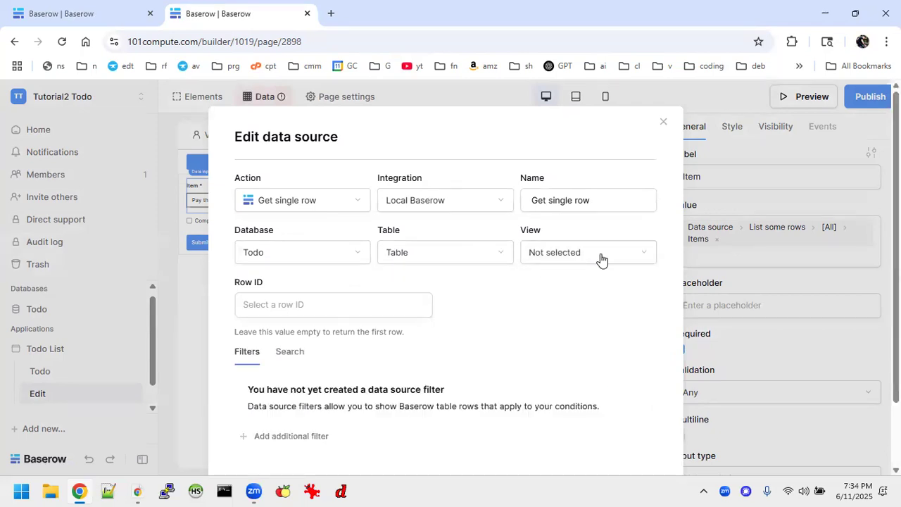
{"action": "left_click", "coordinate": [600, 260]}
{"action": "left_click", "coordinate": [570, 255]}
{"action": "scroll", "coordinate": [487, 342], "scroll_direction": "down", "scroll_amount": 2}
{"action": "scroll", "coordinate": [504, 255], "scroll_direction": "up", "scroll_amount": 2}
{"action": "left_click", "coordinate": [285, 302]}
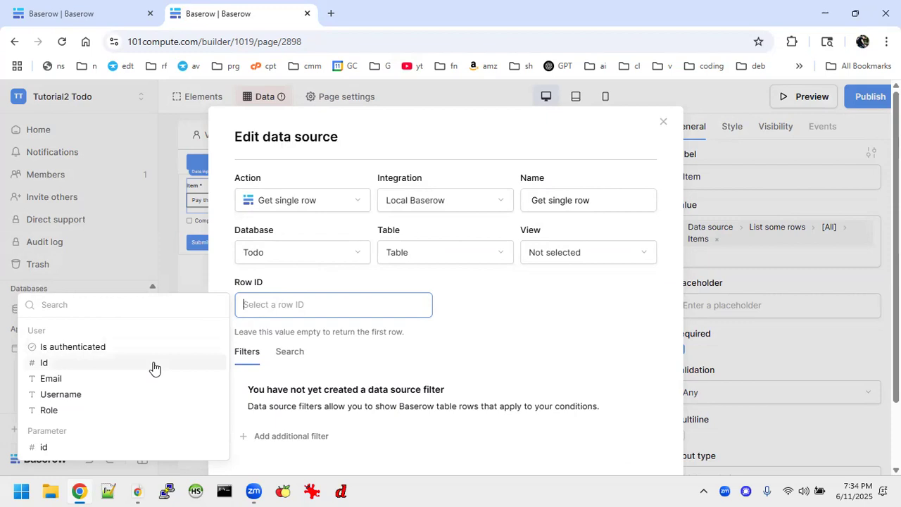
{"action": "left_click", "coordinate": [46, 447]}
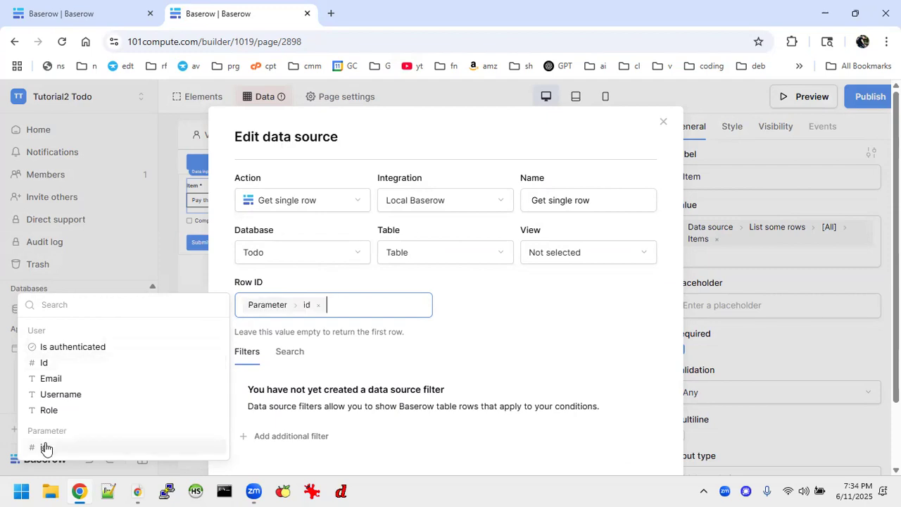
{"action": "scroll", "coordinate": [439, 358], "scroll_direction": "down", "scroll_amount": 1}
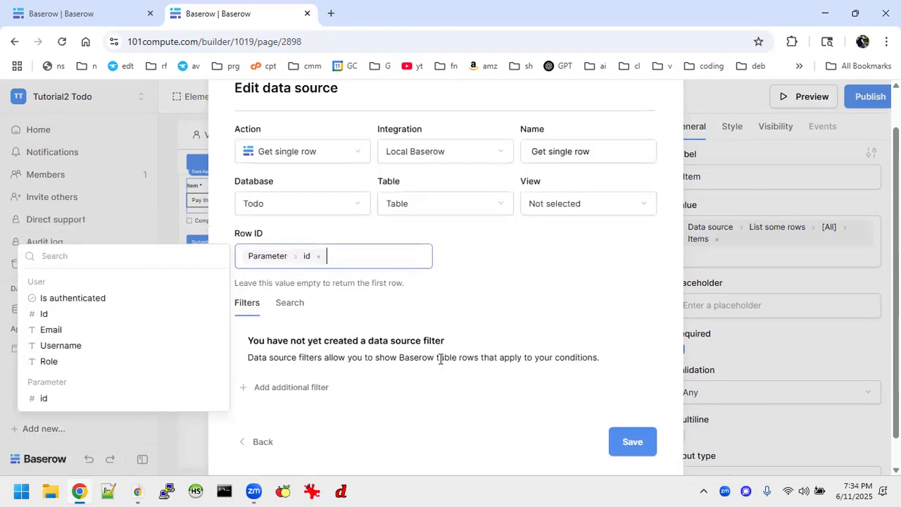
{"action": "scroll", "coordinate": [439, 358], "scroll_direction": "up", "scroll_amount": 1}
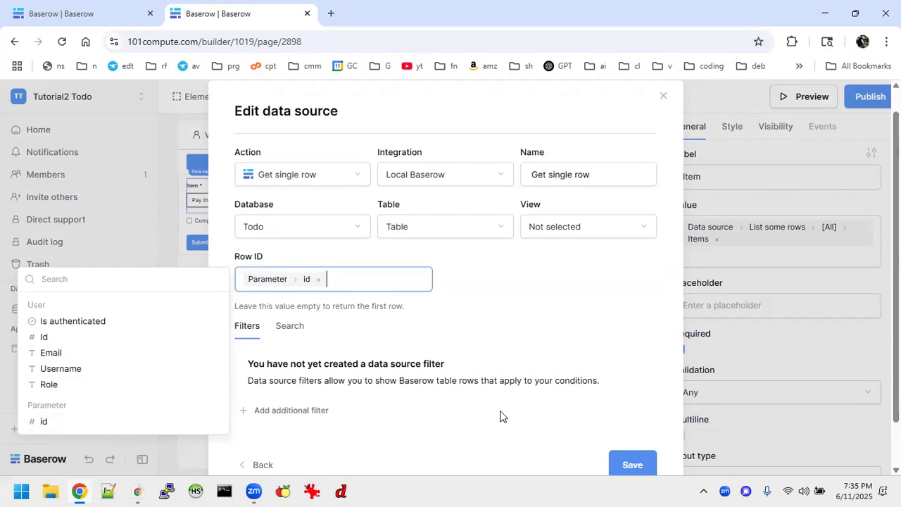
{"action": "left_click", "coordinate": [632, 465]}
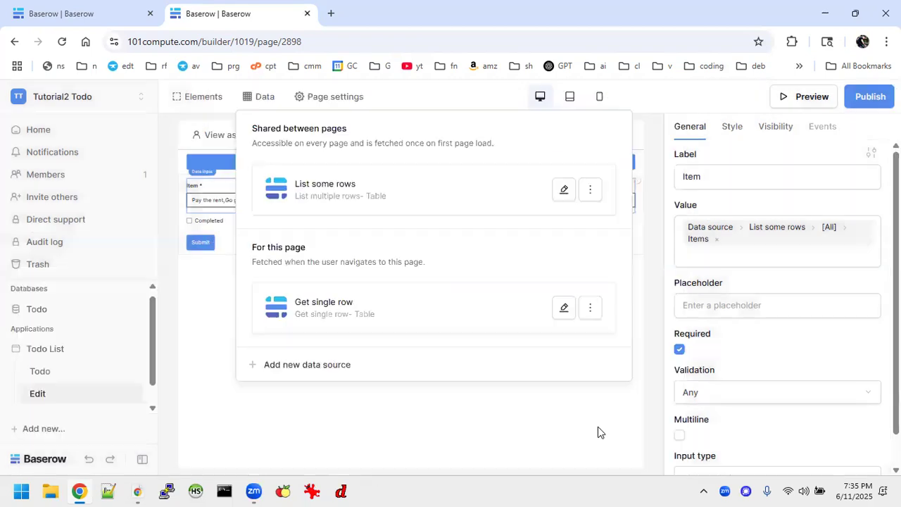
{"action": "left_click", "coordinate": [542, 436]}
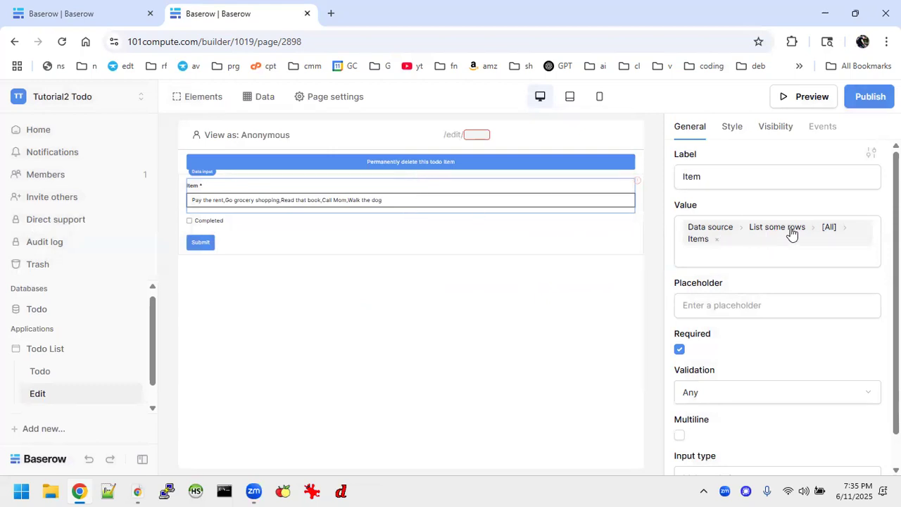
Replace the Item input's value with the Items field of the "Get single row" data source
{"action": "left_click", "coordinate": [716, 240]}
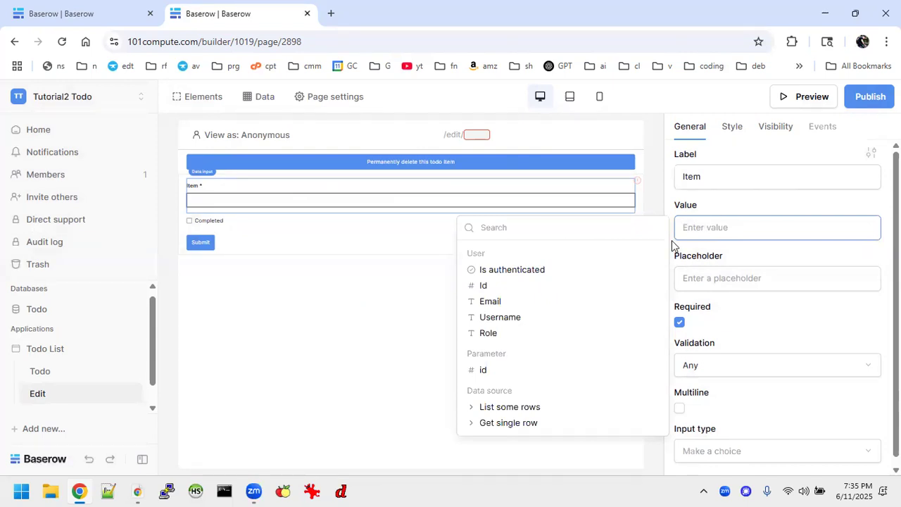
{"action": "left_click", "coordinate": [507, 423]}
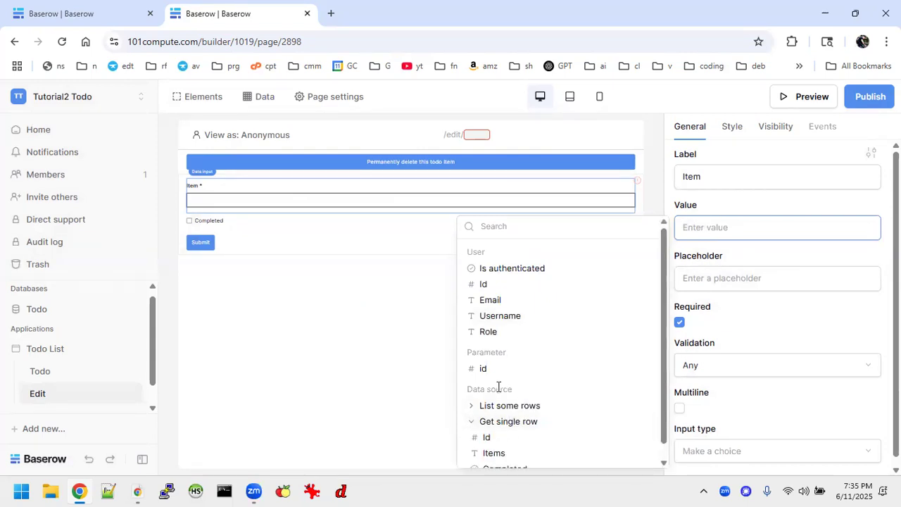
{"action": "scroll", "coordinate": [498, 387], "scroll_direction": "down", "scroll_amount": 1}
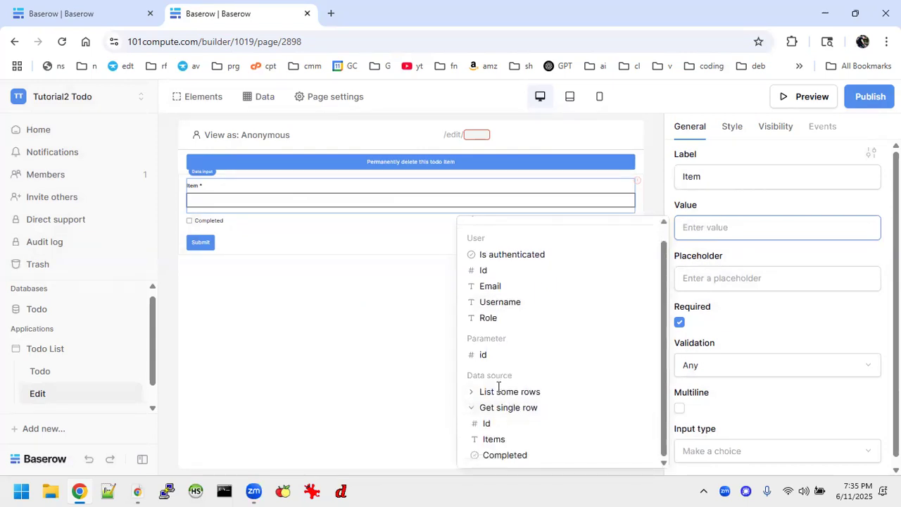
{"action": "left_click", "coordinate": [493, 439]}
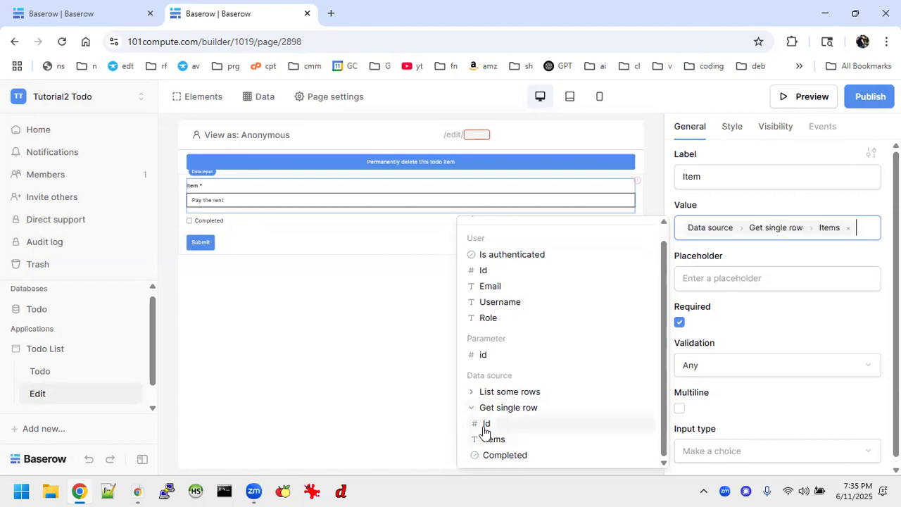
Replace the Completed checkbox's default value with the Completed field of the "Get single row" data source
{"action": "left_click", "coordinate": [214, 220]}
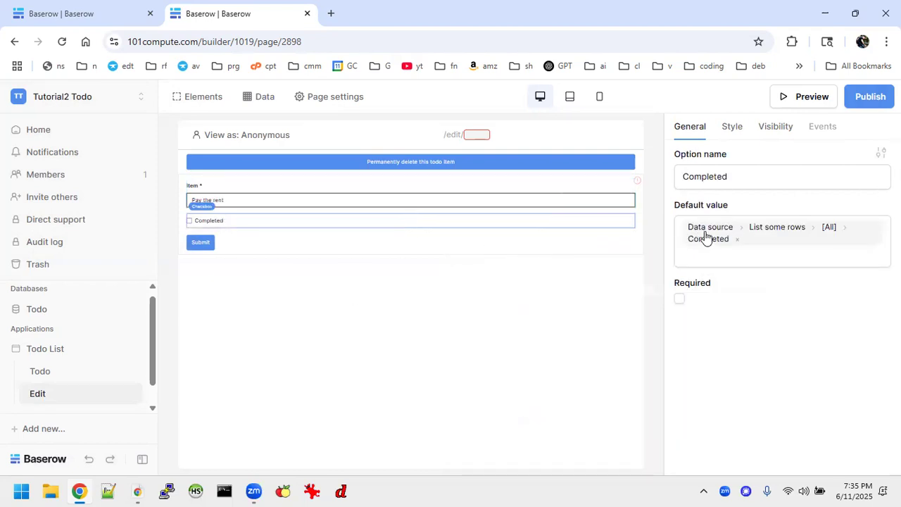
{"action": "left_click", "coordinate": [737, 239]}
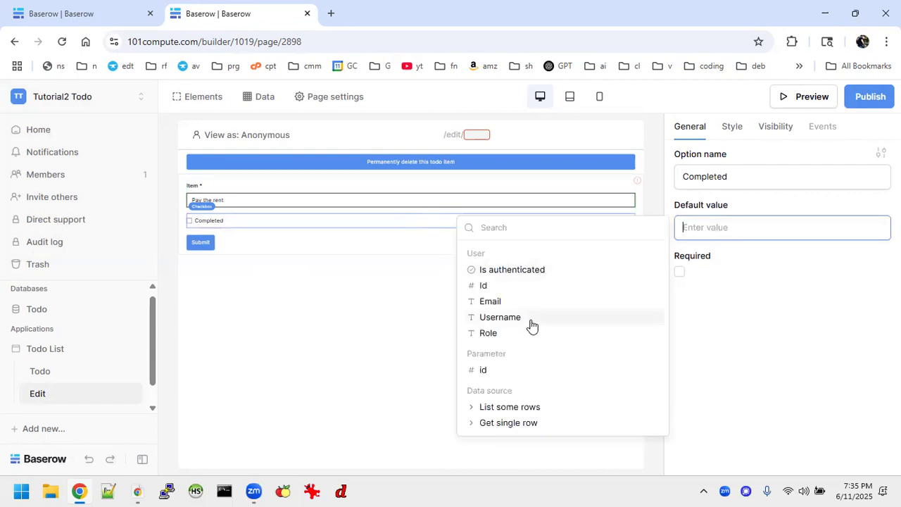
{"action": "left_click", "coordinate": [507, 425]}
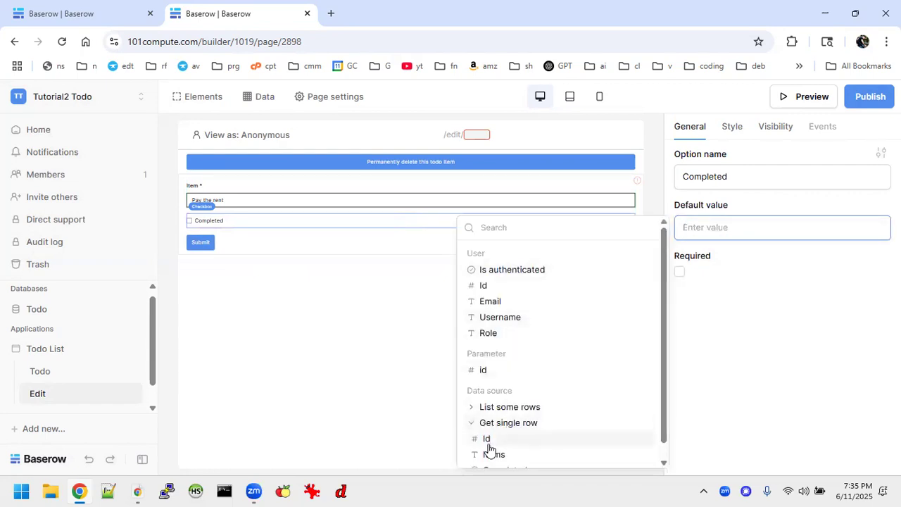
{"action": "scroll", "coordinate": [490, 448], "scroll_direction": "down", "scroll_amount": 1}
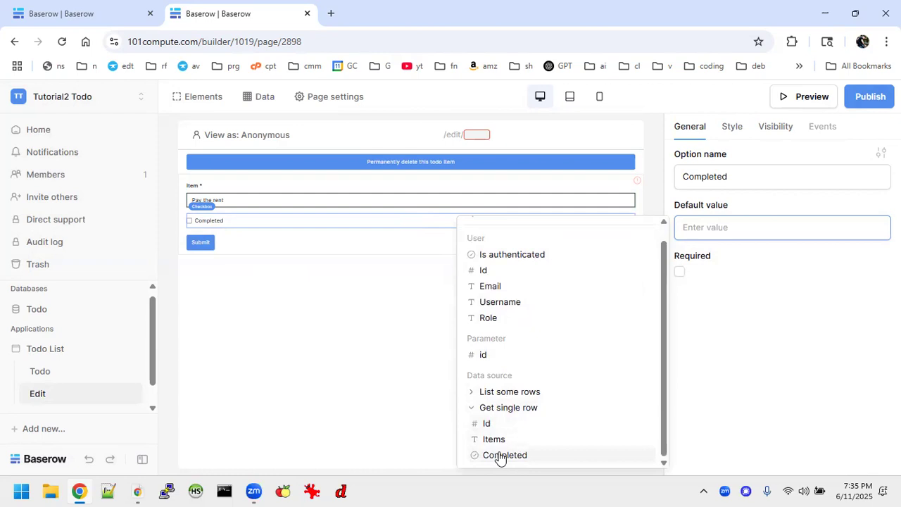
{"action": "left_click", "coordinate": [499, 456]}
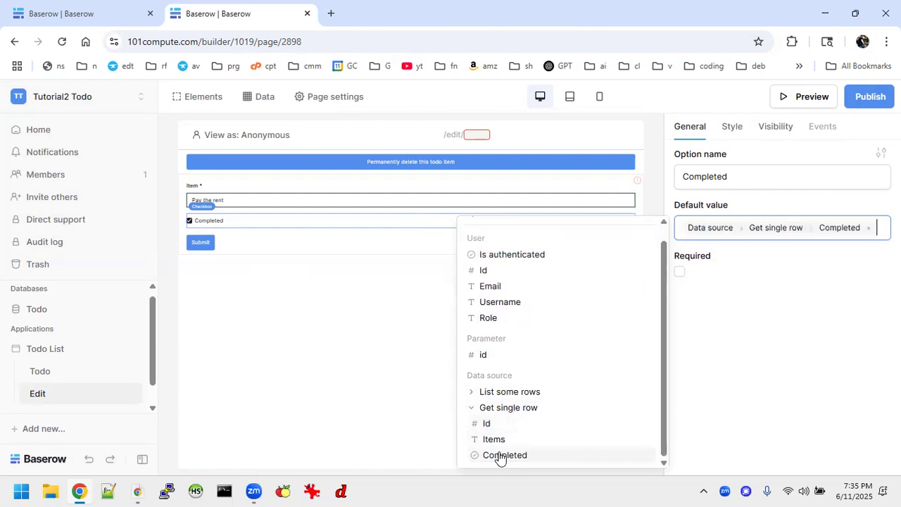
{"action": "left_click", "coordinate": [249, 325]}
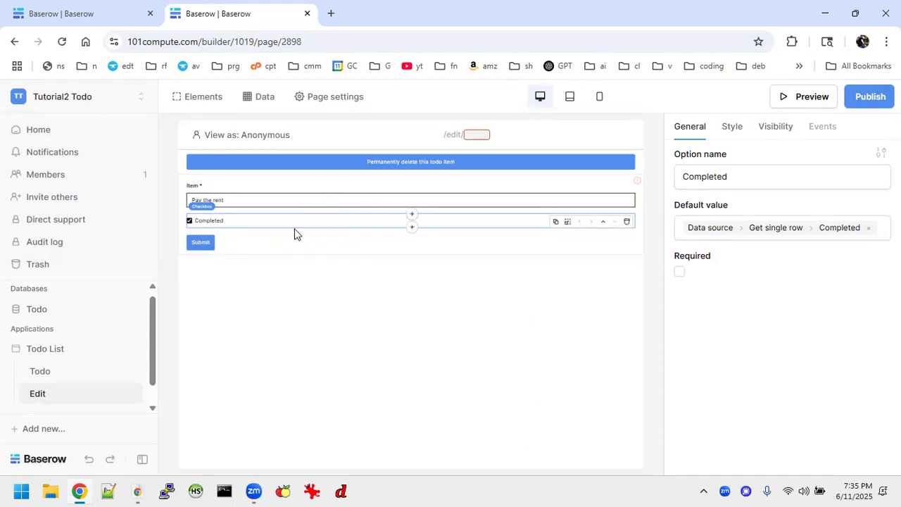
Add an Update Row action to the form's submit event, using Local Baserow with Table in the Todo database
{"action": "left_click", "coordinate": [262, 240]}
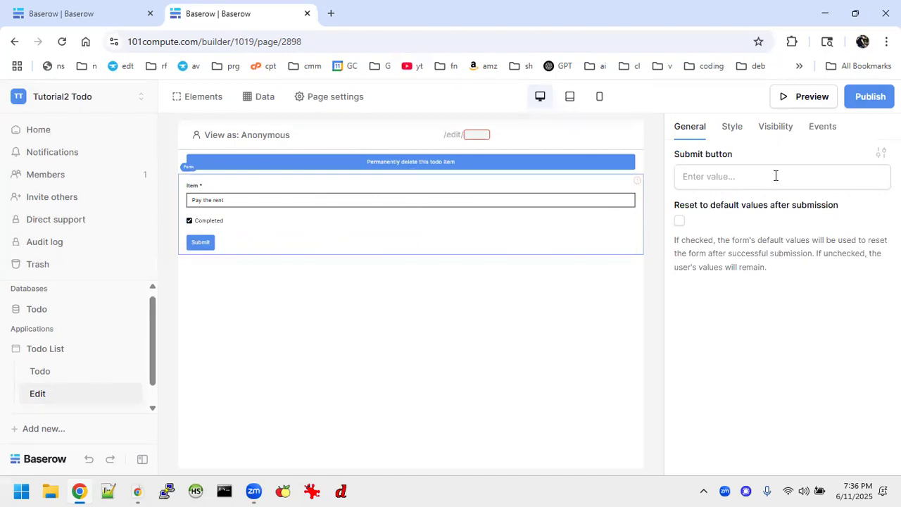
{"action": "left_click", "coordinate": [819, 128]}
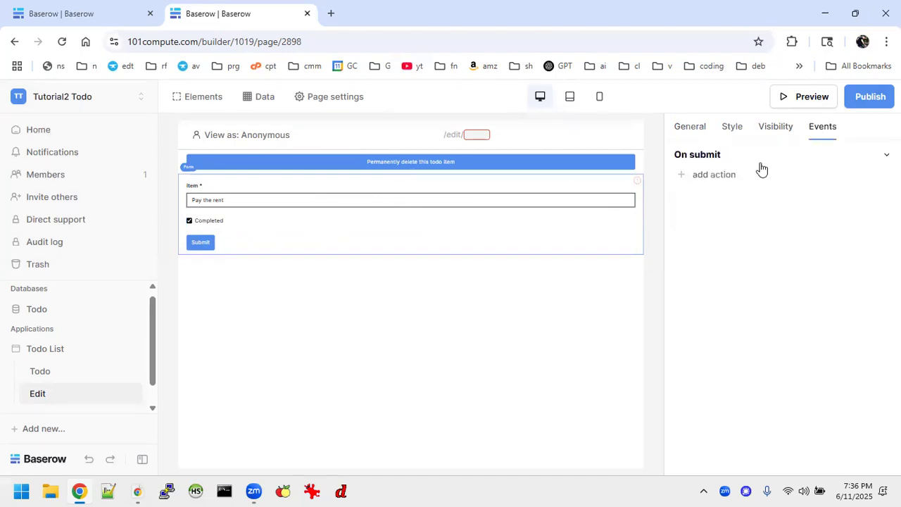
{"action": "left_click", "coordinate": [731, 177]}
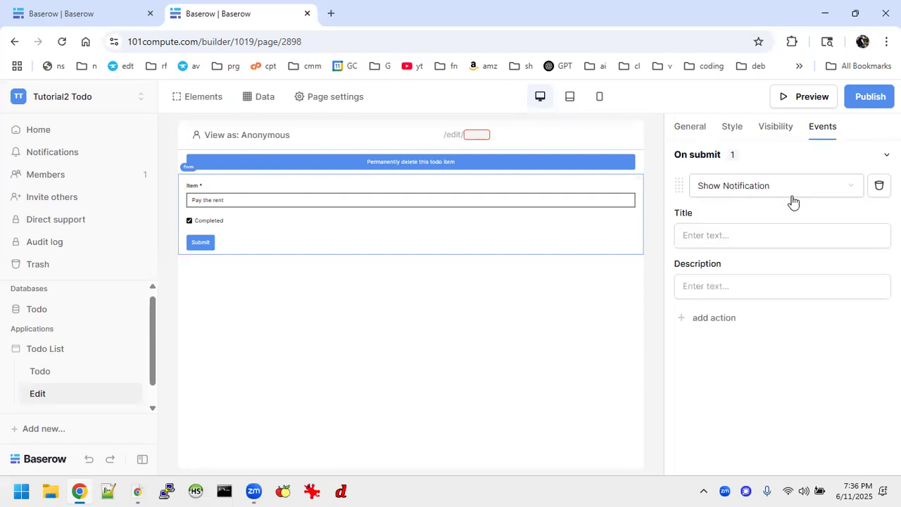
{"action": "left_click", "coordinate": [850, 191]}
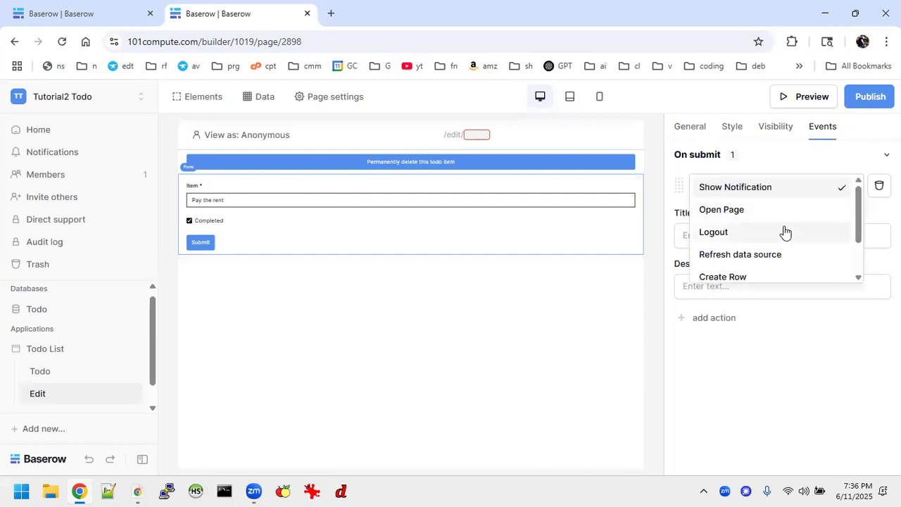
{"action": "scroll", "coordinate": [784, 232], "scroll_direction": "down", "scroll_amount": 1}
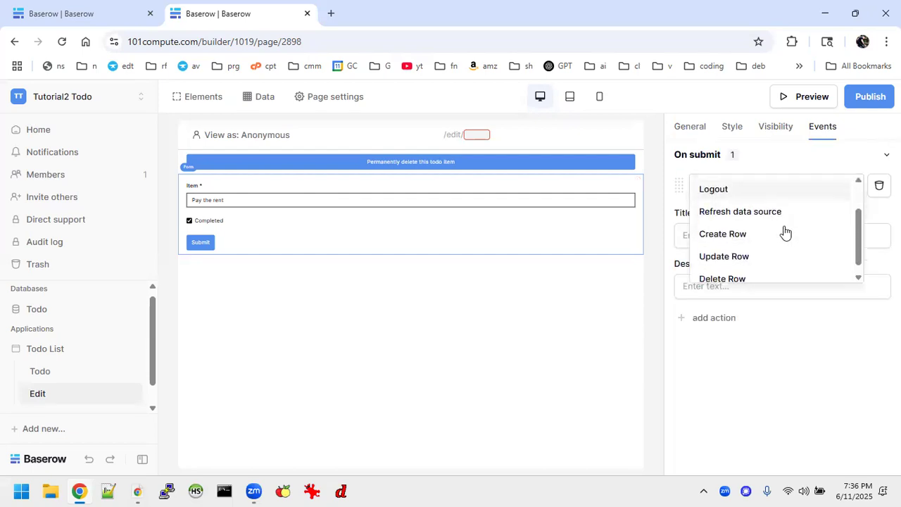
{"action": "left_click", "coordinate": [745, 247]}
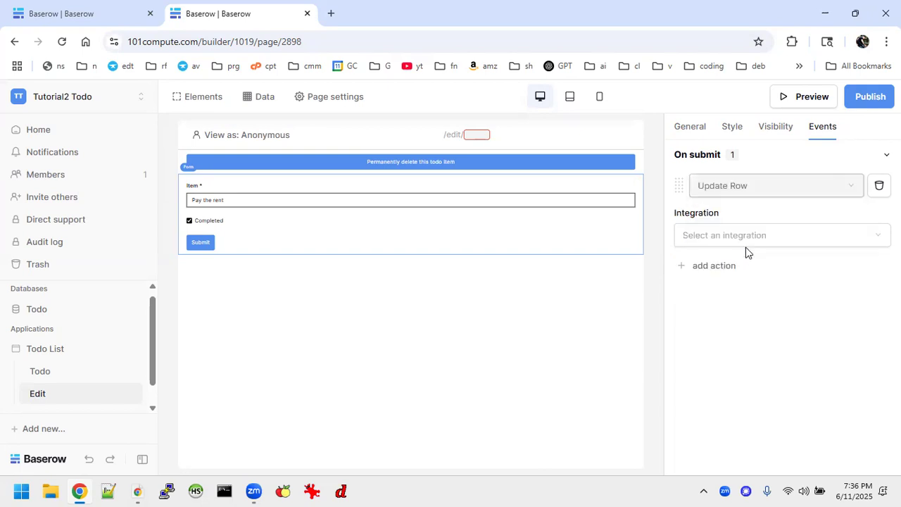
{"action": "left_click", "coordinate": [726, 234]}
{"action": "left_click", "coordinate": [722, 261]}
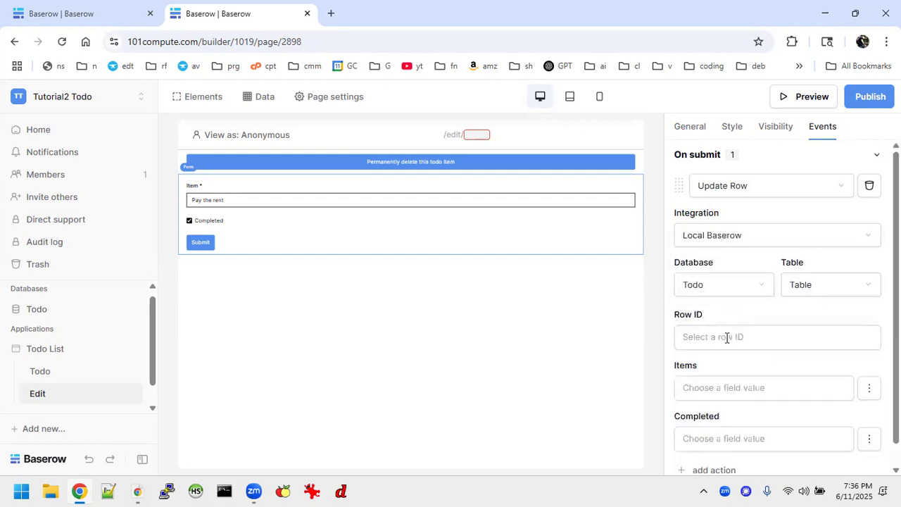
Set the Update Row action's Row ID to the id parameter
{"action": "left_click", "coordinate": [726, 337]}
{"action": "scroll", "coordinate": [571, 371], "scroll_direction": "down", "scroll_amount": 5}
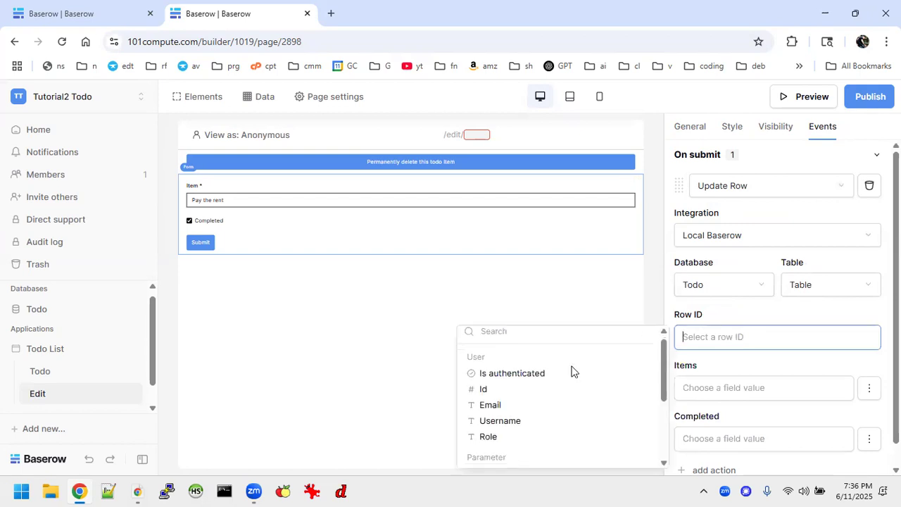
{"action": "scroll", "coordinate": [570, 370], "scroll_direction": "up", "scroll_amount": 1}
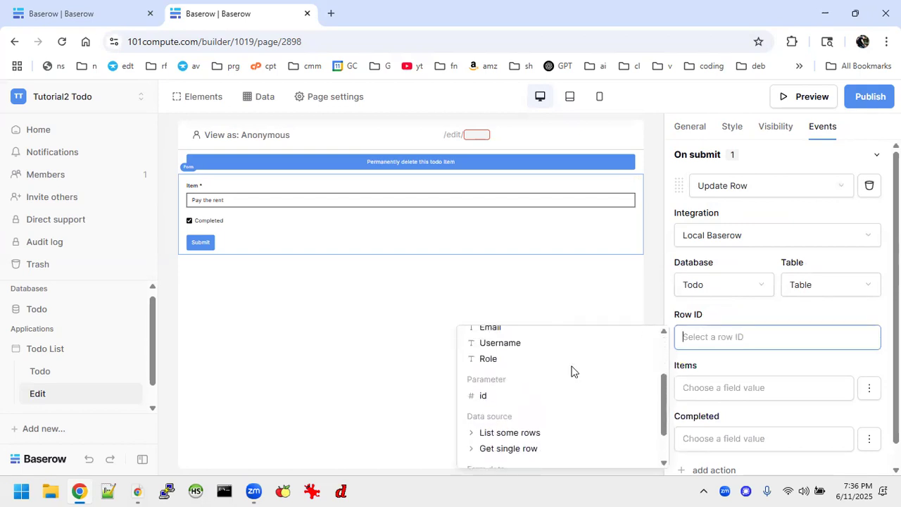
{"action": "left_click", "coordinate": [483, 396]}
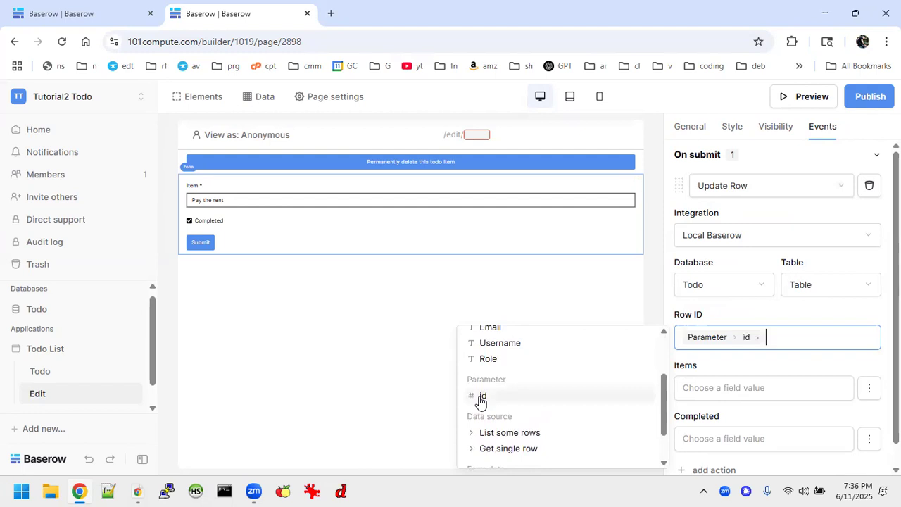
{"action": "scroll", "coordinate": [780, 332], "scroll_direction": "down", "scroll_amount": 1}
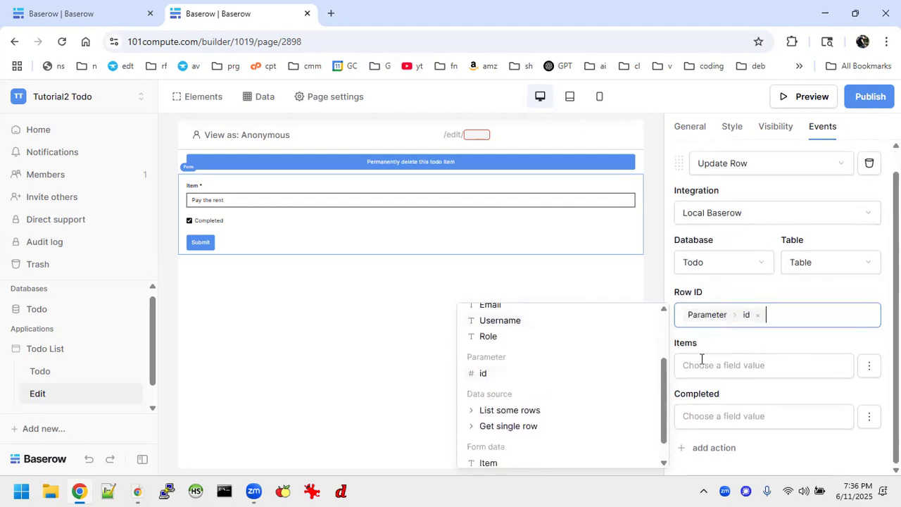
{"action": "left_click", "coordinate": [747, 338]}
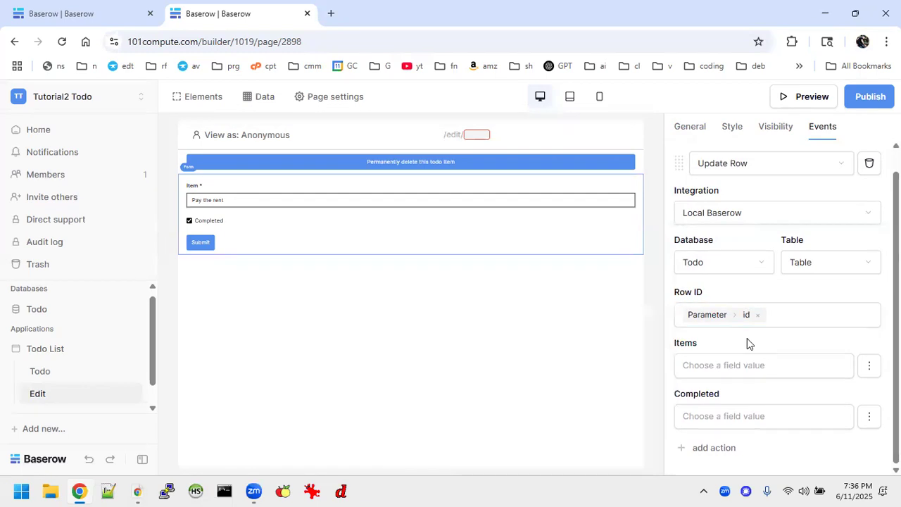
Map the Update Row action's Items field to the form's Item data and its Completed field to the form's Completed data
{"action": "left_click", "coordinate": [703, 366]}
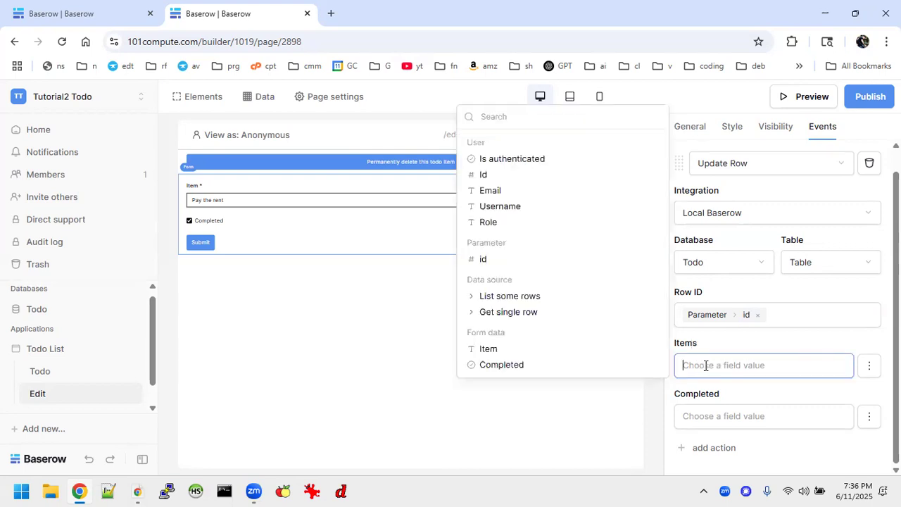
{"action": "left_click", "coordinate": [492, 351]}
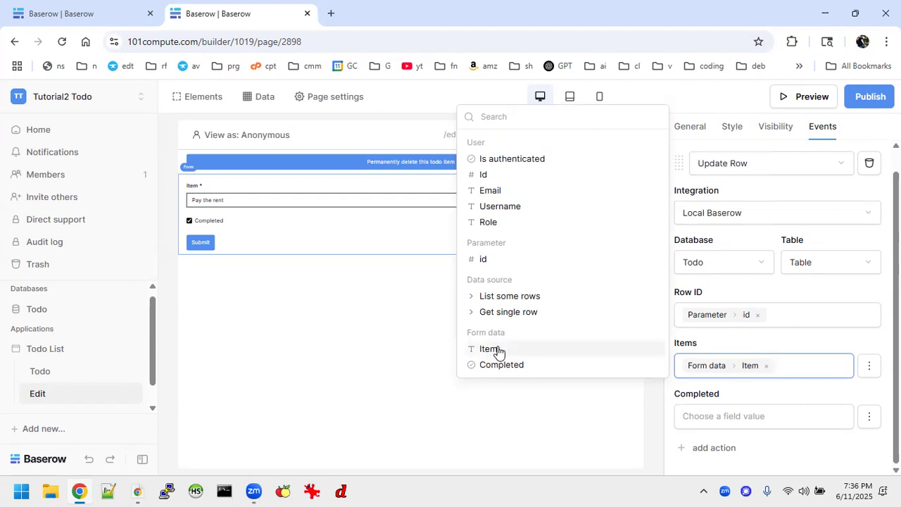
{"action": "left_click", "coordinate": [715, 418]}
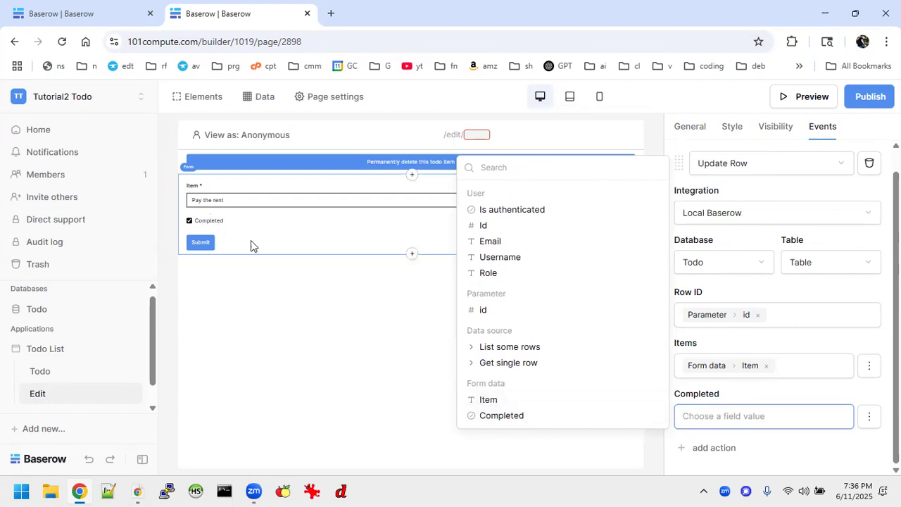
{"action": "left_click", "coordinate": [499, 416]}
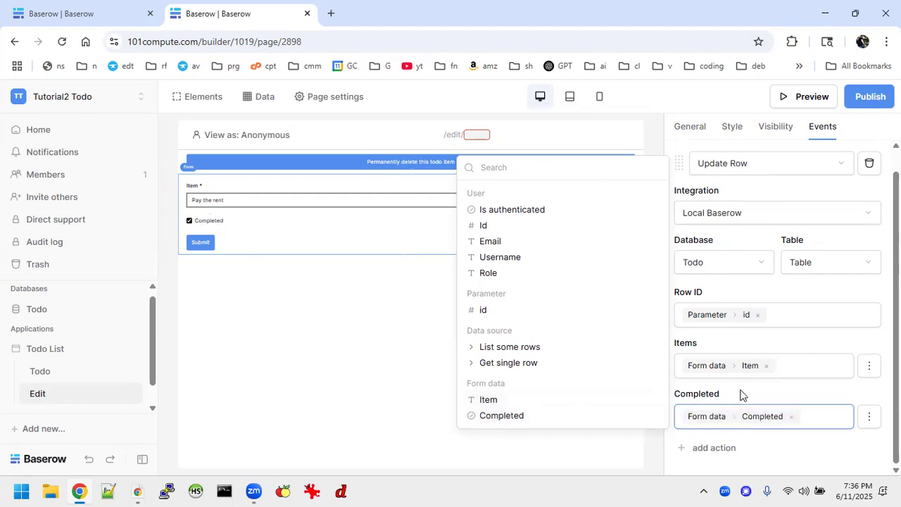
{"action": "left_click", "coordinate": [782, 339]}
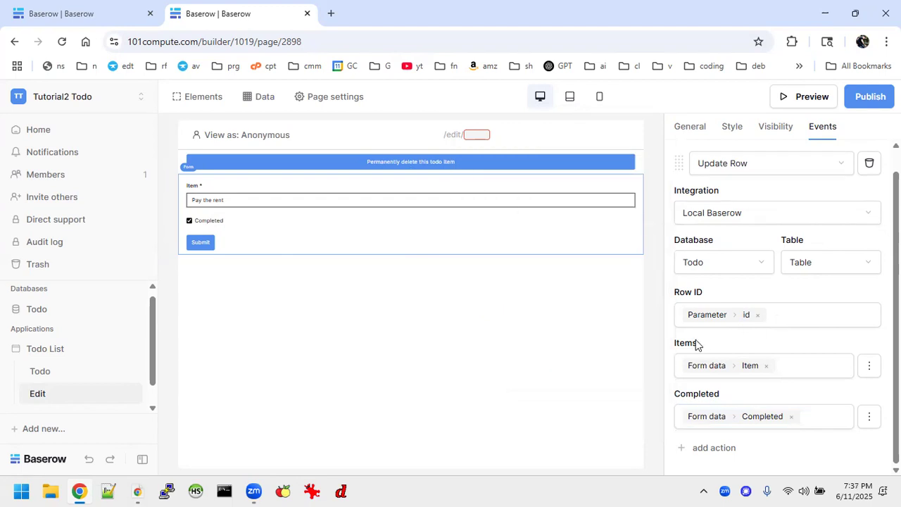
Add a second action to the form's submit event that opens the Todo page after the row update
{"action": "left_click", "coordinate": [707, 446]}
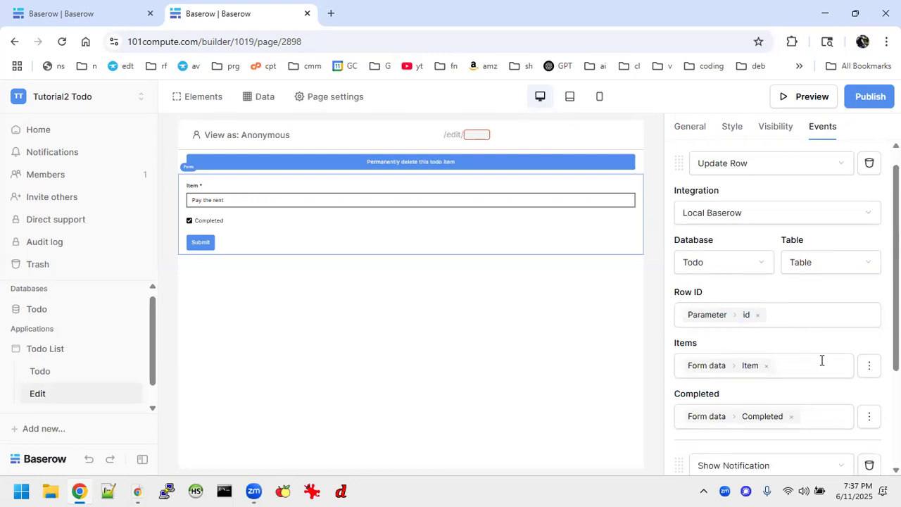
{"action": "scroll", "coordinate": [822, 359], "scroll_direction": "down", "scroll_amount": 1}
{"action": "scroll", "coordinate": [822, 360], "scroll_direction": "down", "scroll_amount": 1}
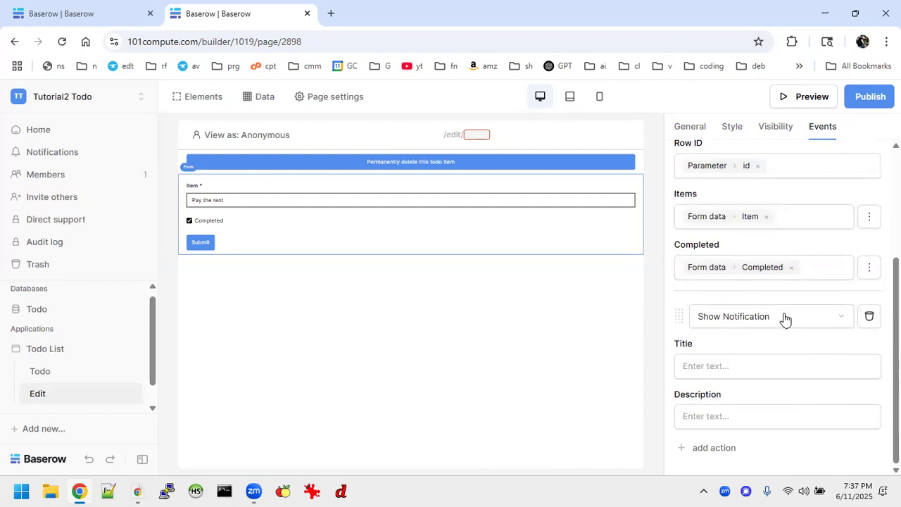
{"action": "left_click", "coordinate": [806, 325]}
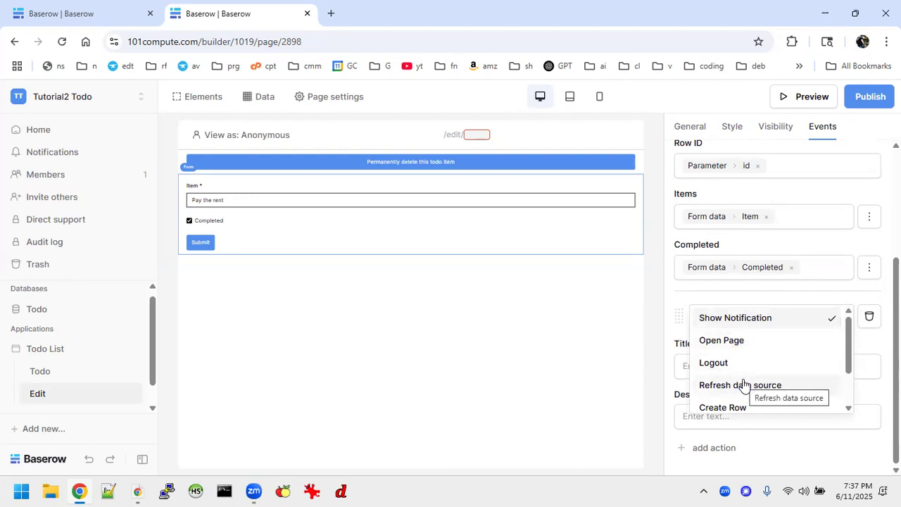
{"action": "scroll", "coordinate": [744, 385], "scroll_direction": "down", "scroll_amount": 2}
{"action": "scroll", "coordinate": [744, 384], "scroll_direction": "up", "scroll_amount": 2}
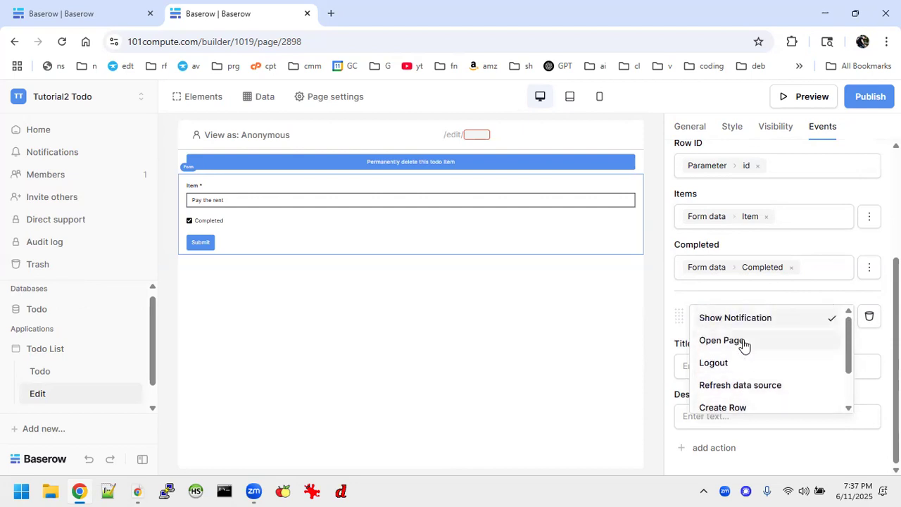
{"action": "left_click", "coordinate": [743, 340]}
{"action": "left_click", "coordinate": [735, 369]}
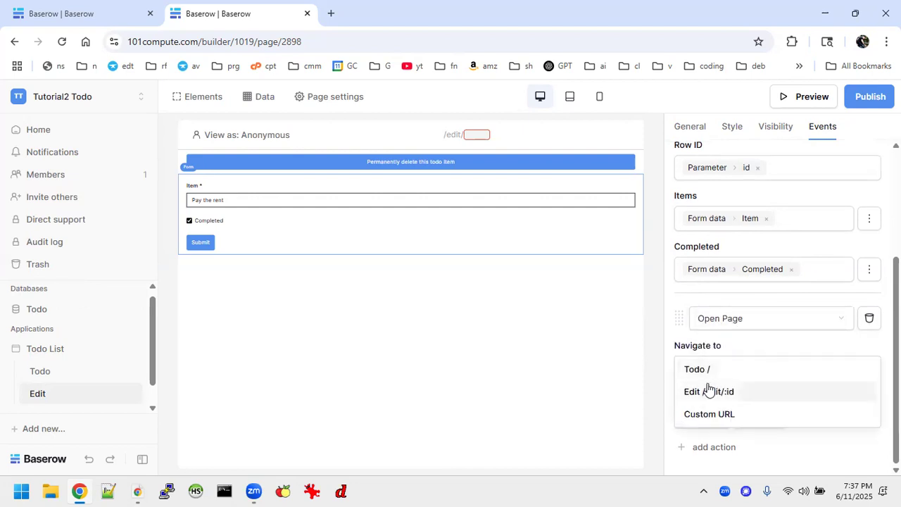
{"action": "left_click", "coordinate": [700, 369]}
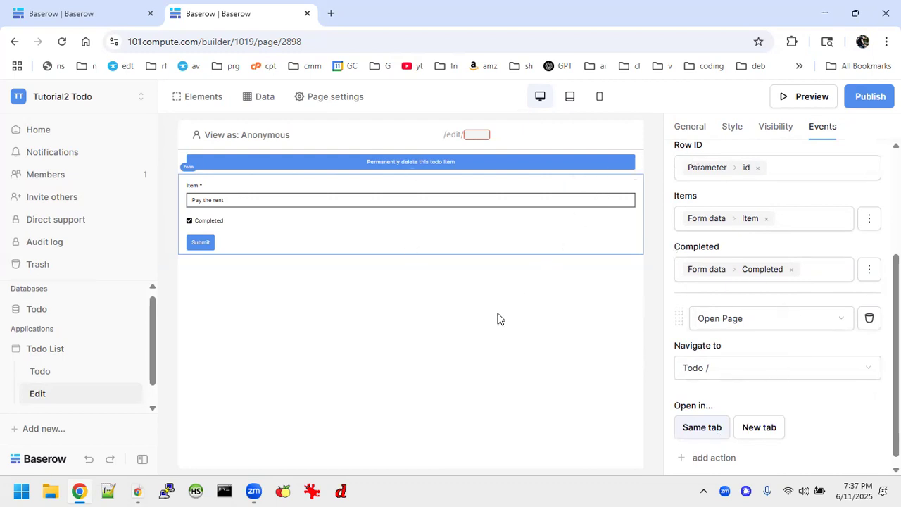
Publish the application to todotutorial.101compute.com and view the live site
{"action": "left_click", "coordinate": [866, 97]}
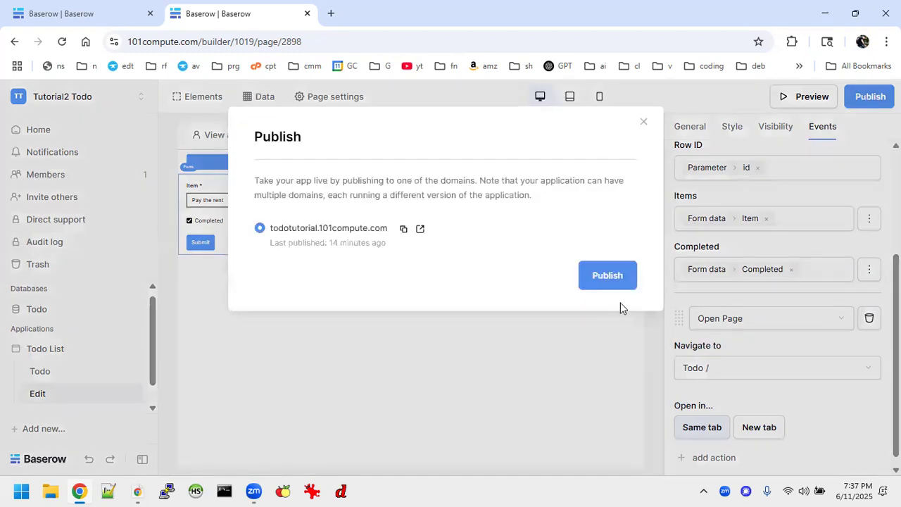
{"action": "left_click", "coordinate": [609, 280]}
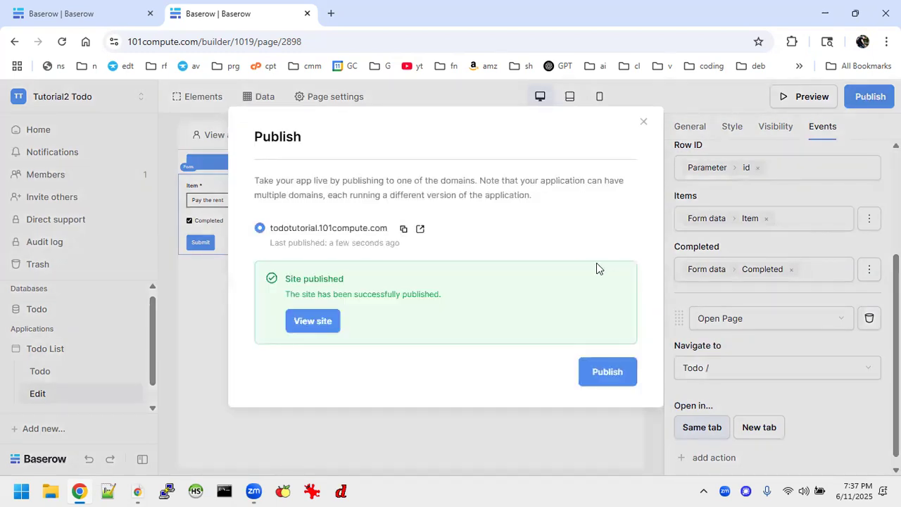
{"action": "left_click", "coordinate": [289, 320]}
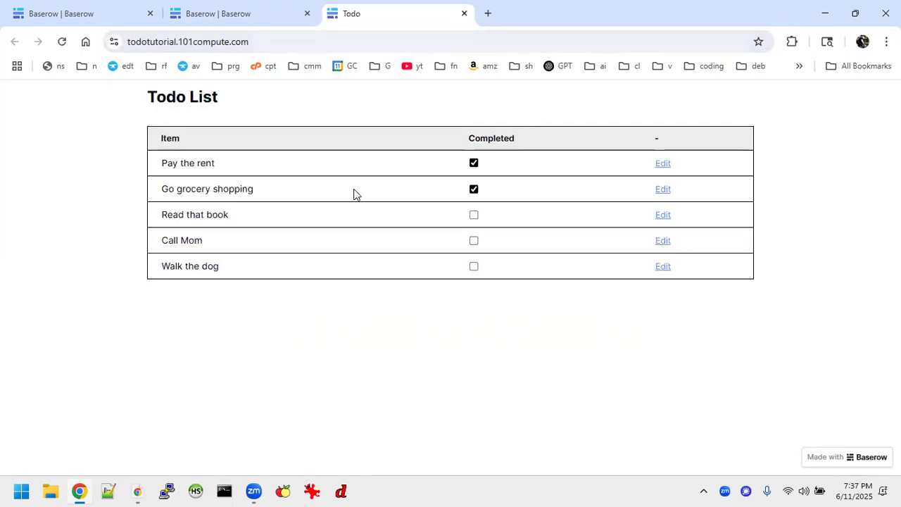
Permanently delete the "Pay the rent" item from its edit page on the live site and dismiss the notification
{"action": "left_click", "coordinate": [660, 165]}
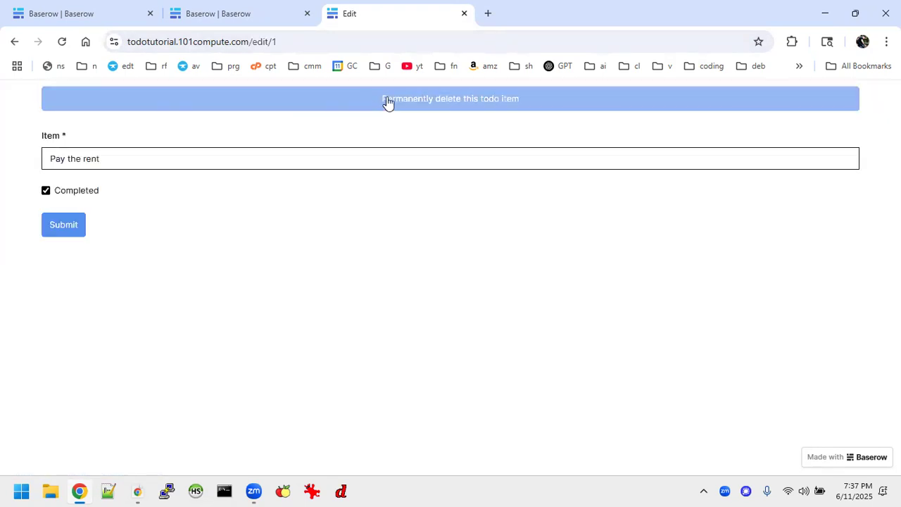
{"action": "left_click", "coordinate": [435, 100]}
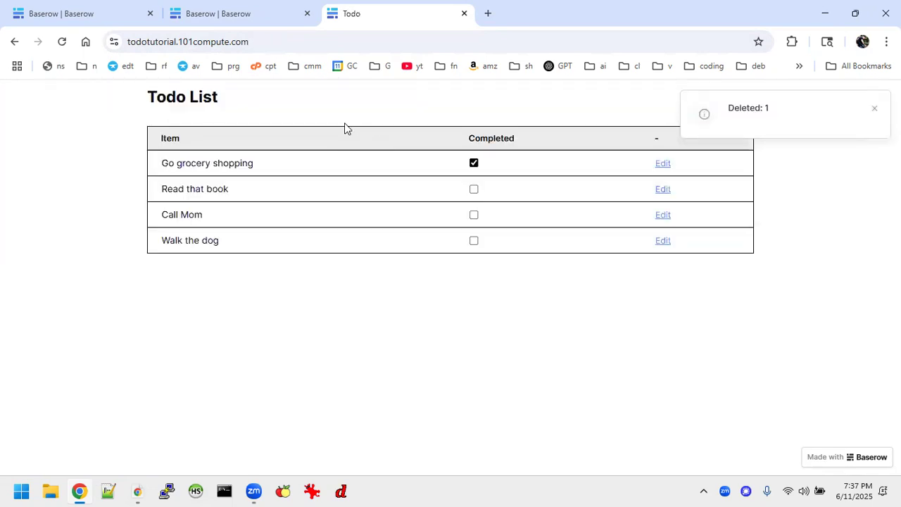
{"action": "left_click", "coordinate": [872, 110]}
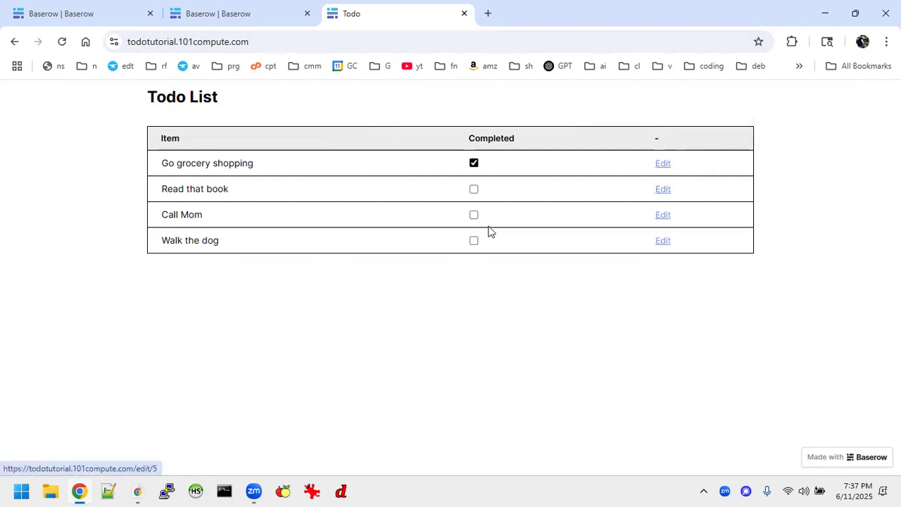
Rename "Walk the dog" to "Walk the dogs", mark it completed, submit it, and return to the Edit page in the builder
{"action": "left_click", "coordinate": [663, 242]}
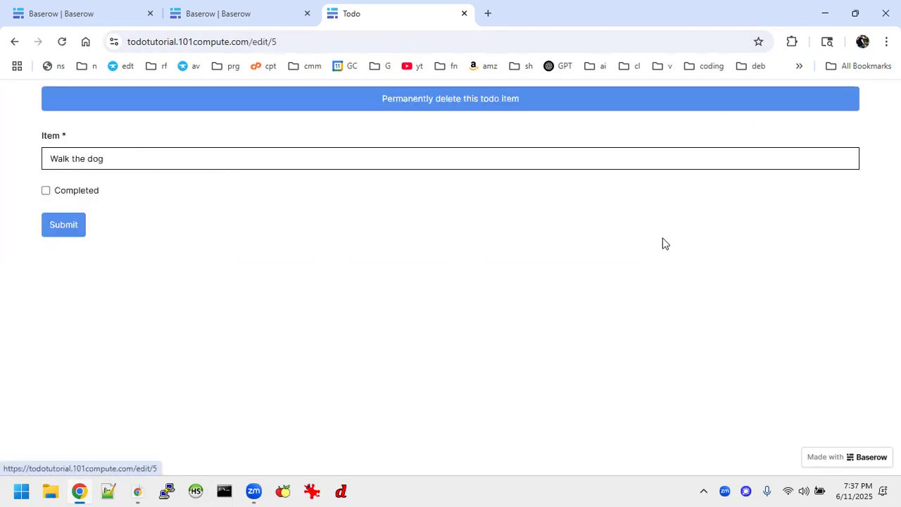
{"action": "left_click", "coordinate": [46, 190]}
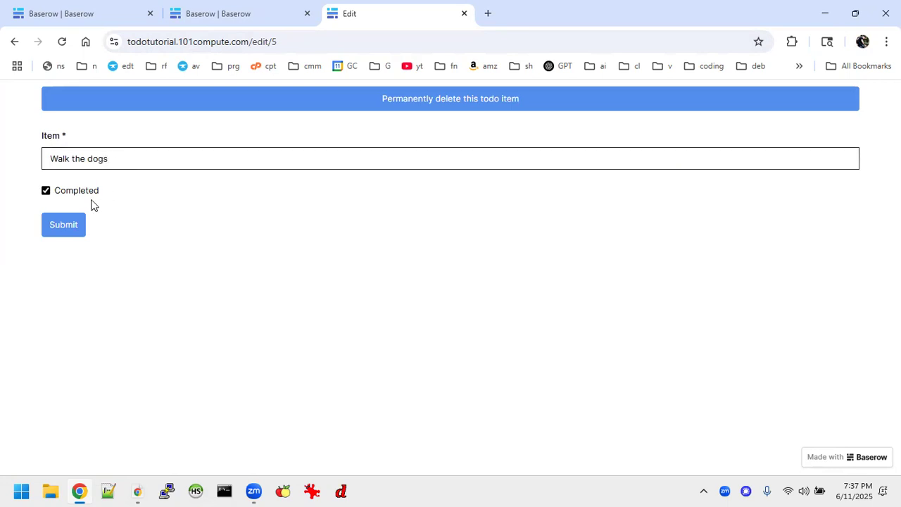
{"action": "left_click", "coordinate": [59, 230]}
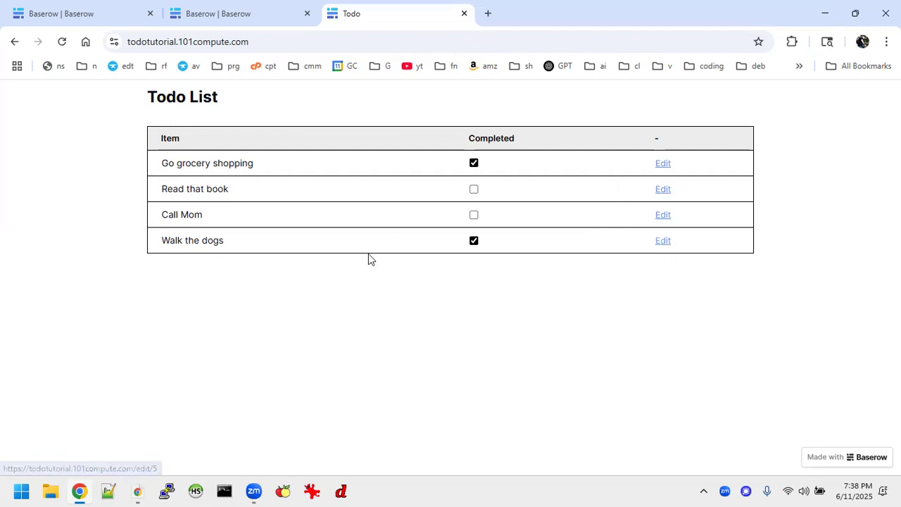
{"action": "left_click", "coordinate": [464, 13]}
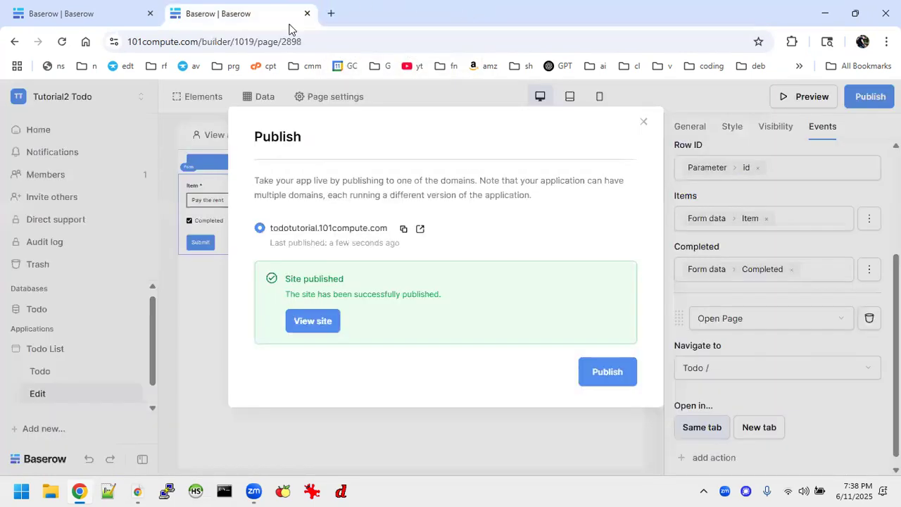
{"action": "left_click", "coordinate": [644, 121]}
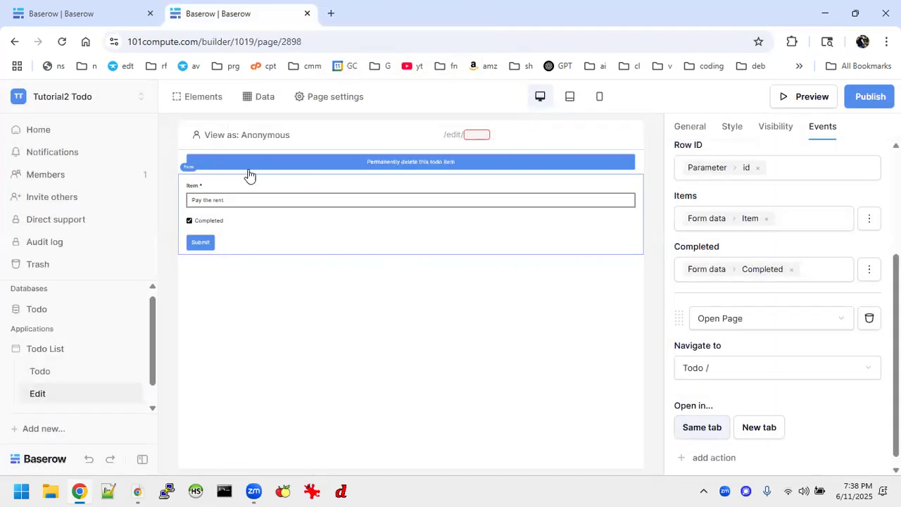
Restore the deleted "Pay the rent" row from the workspace's trash
{"action": "left_click", "coordinate": [36, 309]}
{"action": "left_click", "coordinate": [74, 257]}
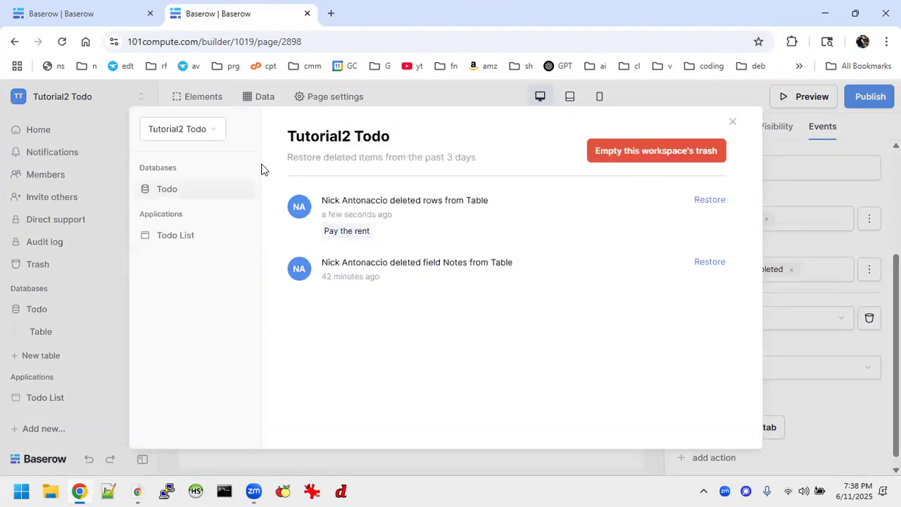
{"action": "left_click", "coordinate": [693, 202]}
{"action": "left_click", "coordinate": [731, 121]}
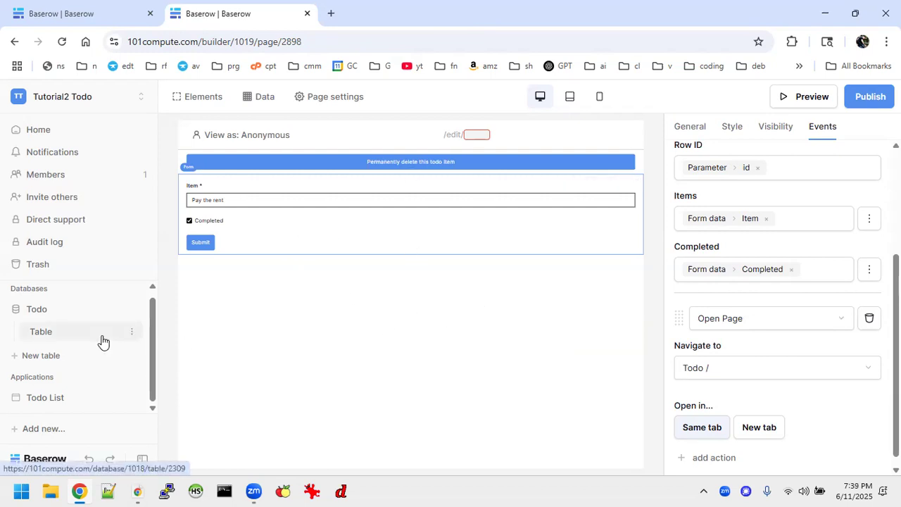
Add a Button element below the todo table on the Todo page of the Todo List application
{"action": "left_click", "coordinate": [56, 398]}
{"action": "left_click", "coordinate": [46, 373]}
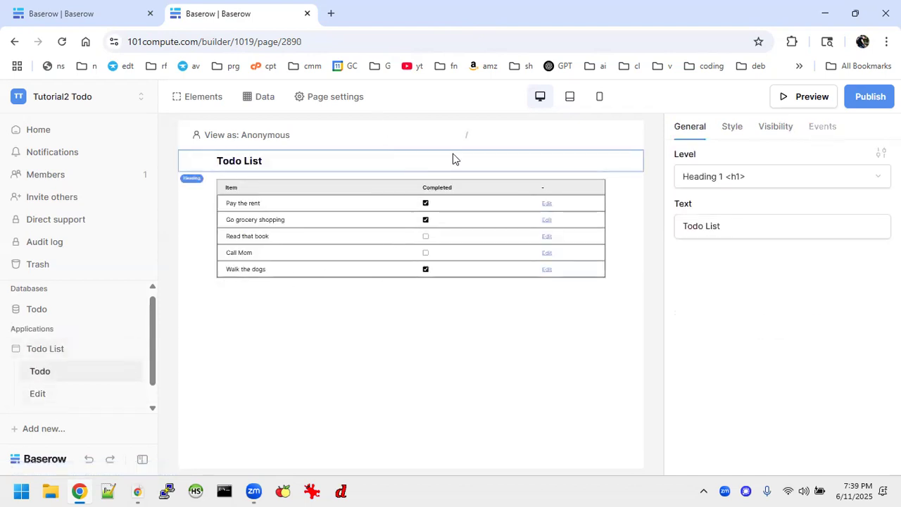
{"action": "left_click", "coordinate": [427, 282]}
{"action": "left_click", "coordinate": [412, 288]}
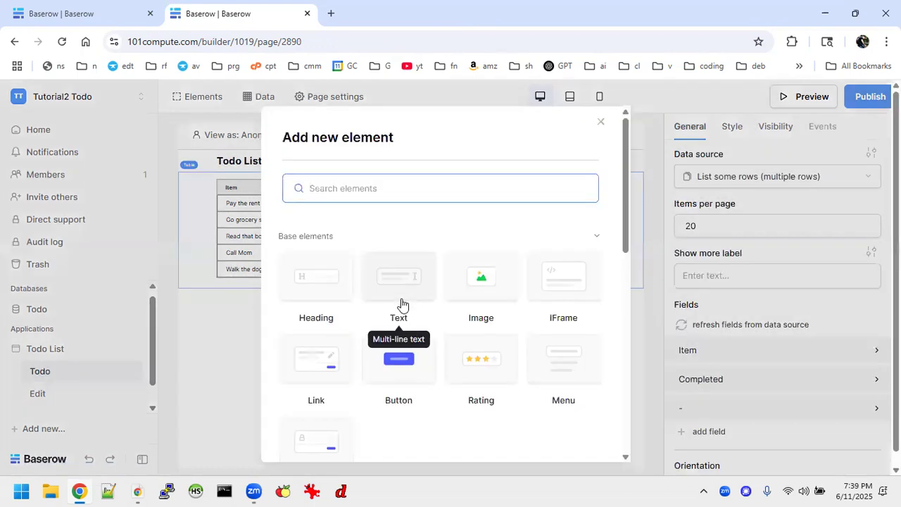
{"action": "left_click", "coordinate": [397, 357]}
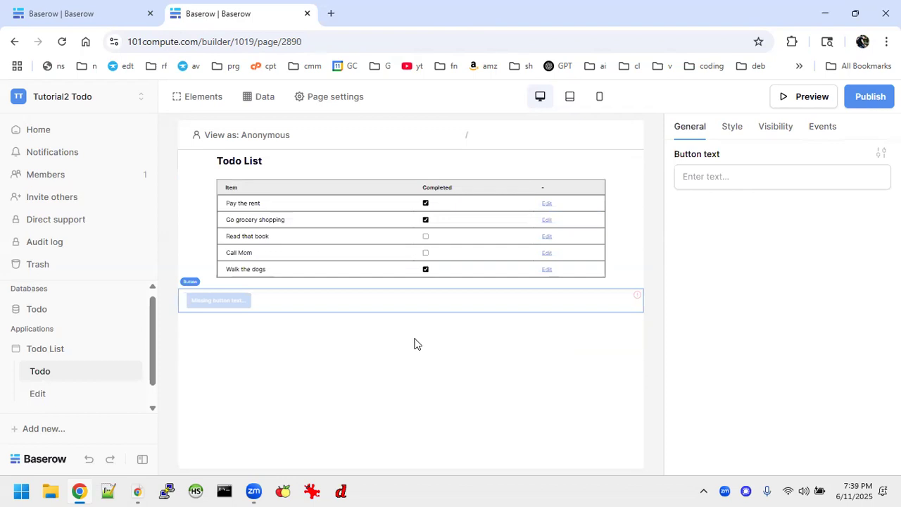
Set the new button element's width to Medium and override its alignment to centered
{"action": "left_click", "coordinate": [732, 126]}
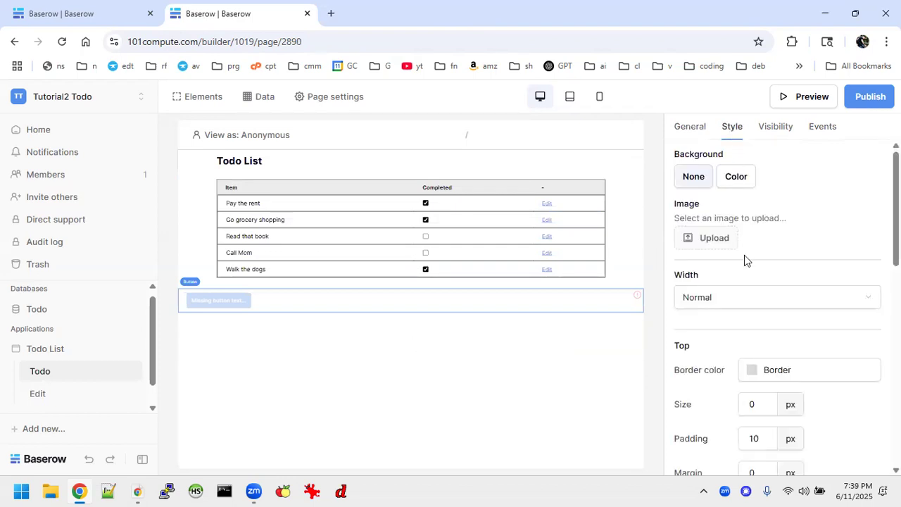
{"action": "left_click", "coordinate": [743, 308]}
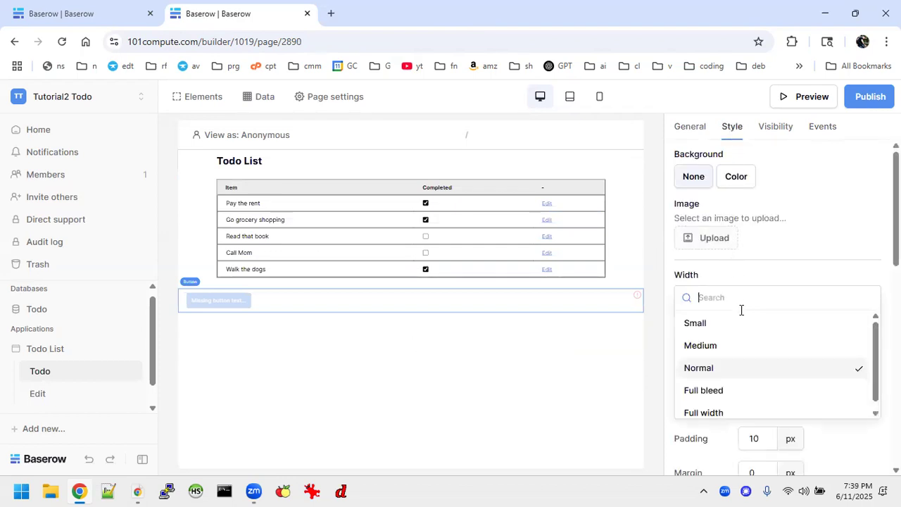
{"action": "left_click", "coordinate": [718, 345]}
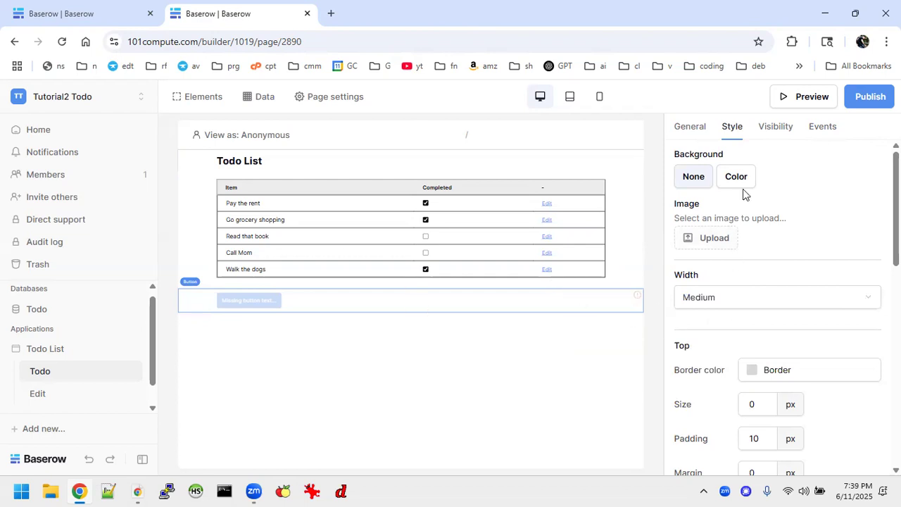
{"action": "left_click", "coordinate": [702, 128]}
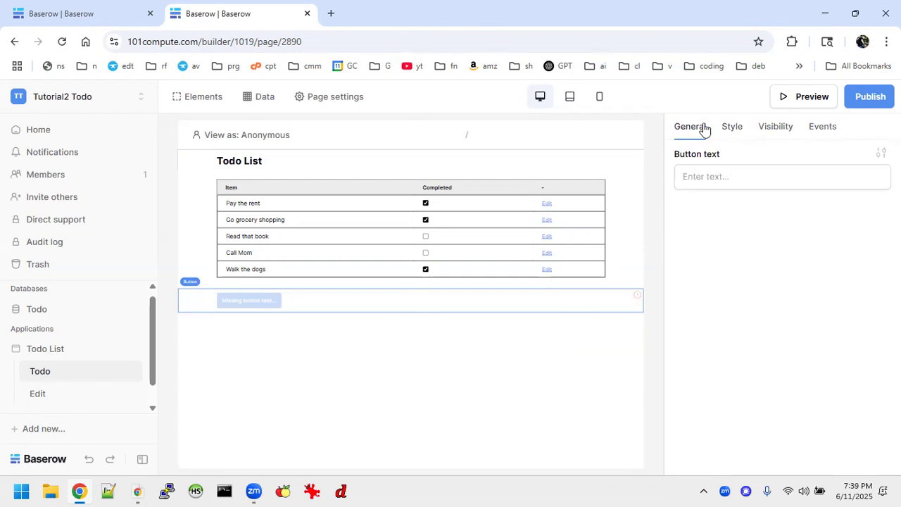
{"action": "left_click", "coordinate": [880, 153]}
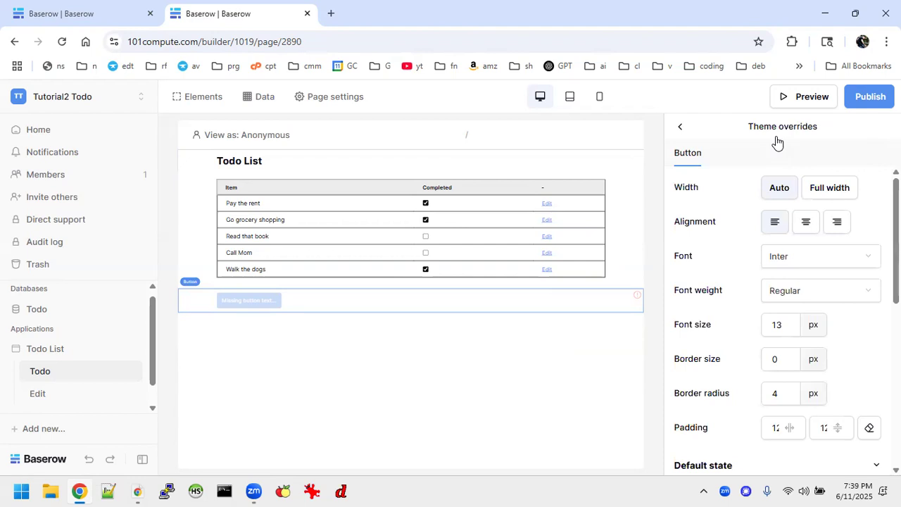
{"action": "left_click", "coordinate": [809, 229]}
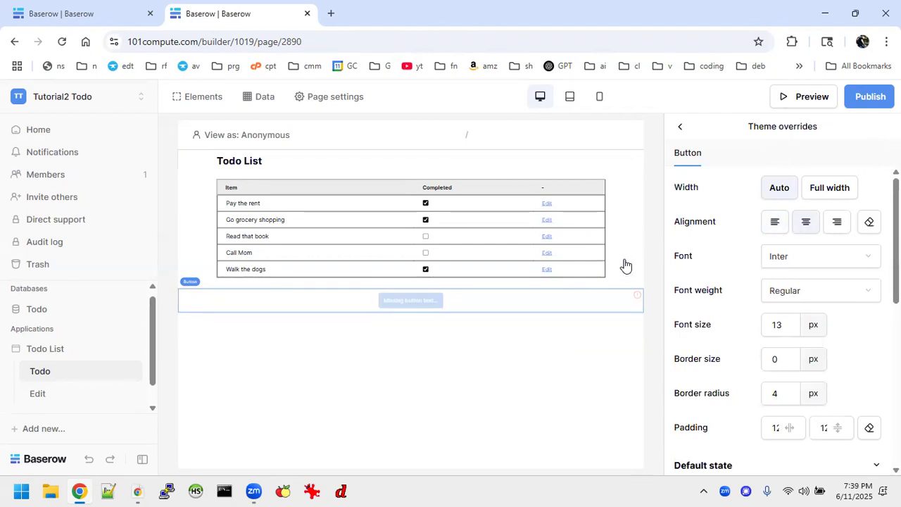
{"action": "left_click", "coordinate": [679, 128]}
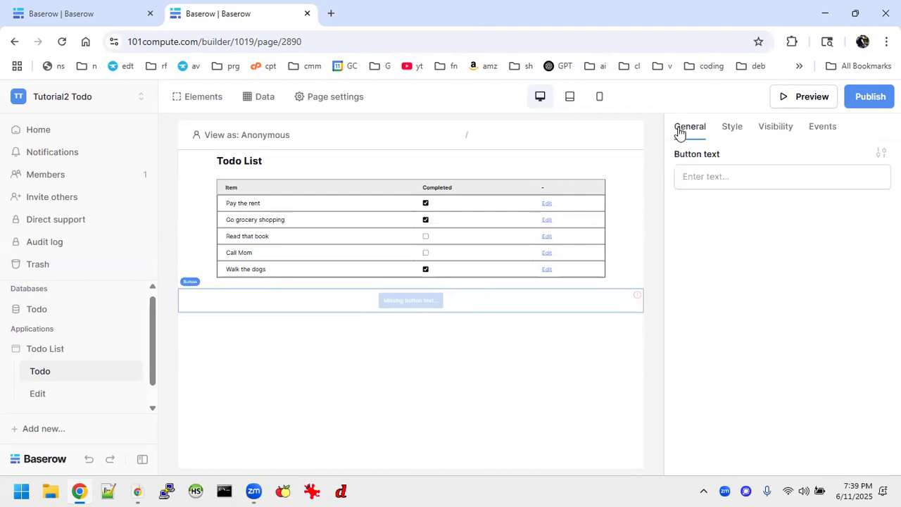
Set the new button's text to "Create new todo"
{"action": "left_click", "coordinate": [708, 175]}
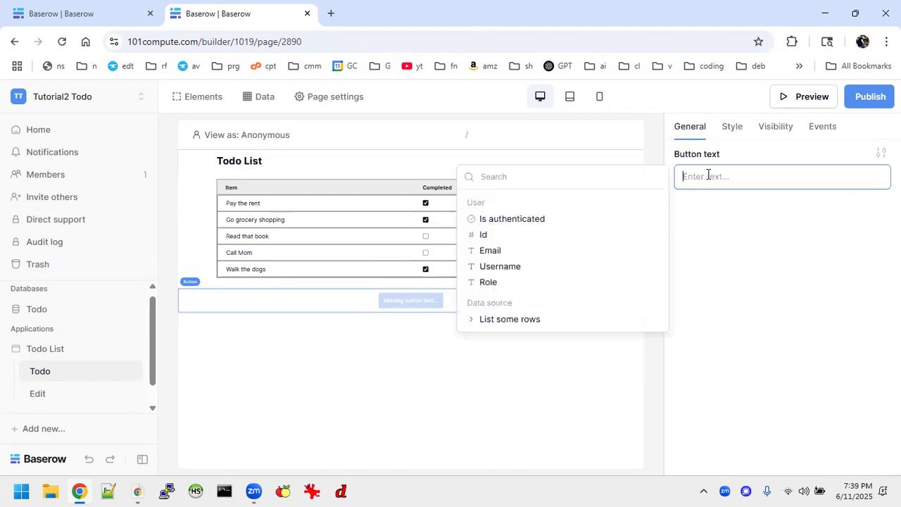
{"action": "type", "text": "Cre"}
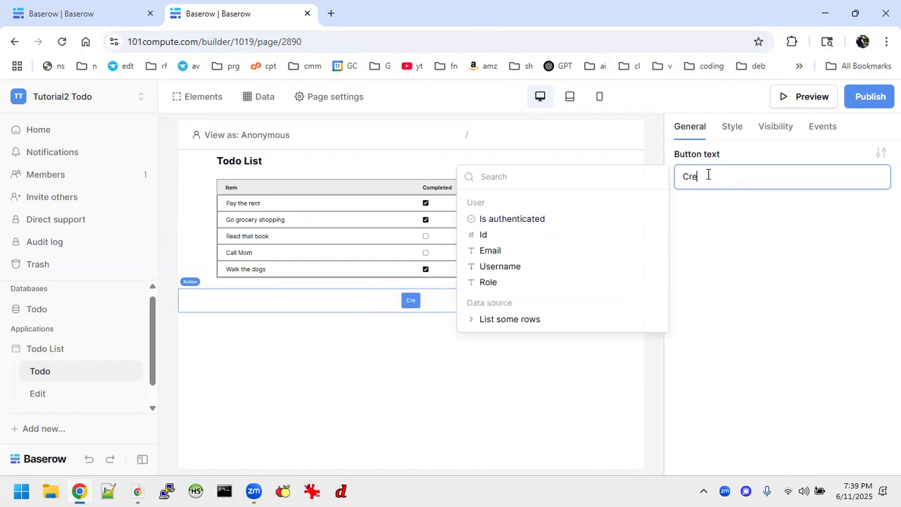
{"action": "type", "text": "ate new "}
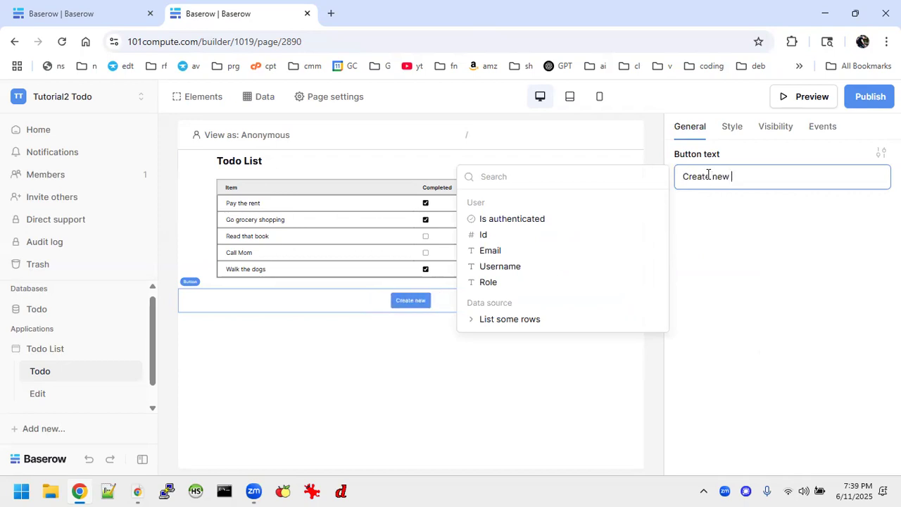
{"action": "type", "text": "todo"}
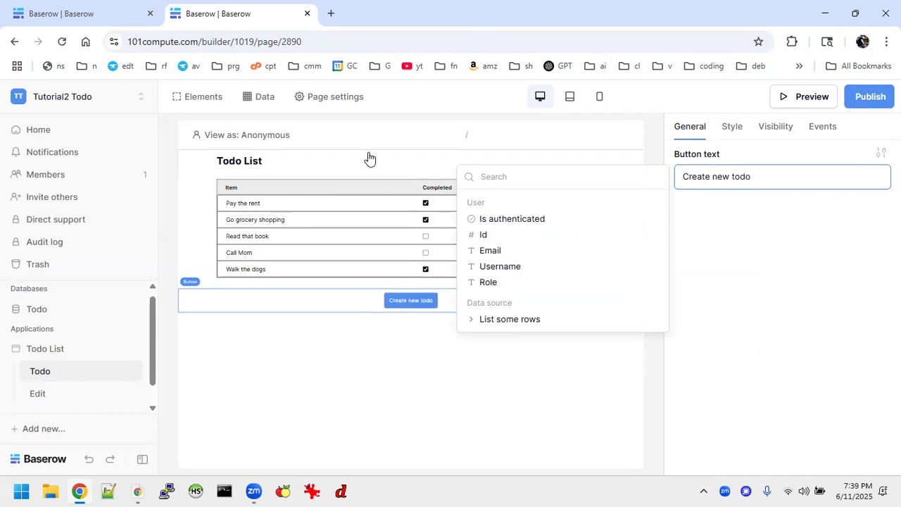
Examine the add-item form on the Todo page of the Todo Tutorials workspace, and return to the Tutorial2 Todo builder
{"action": "left_click", "coordinate": [105, 17]}
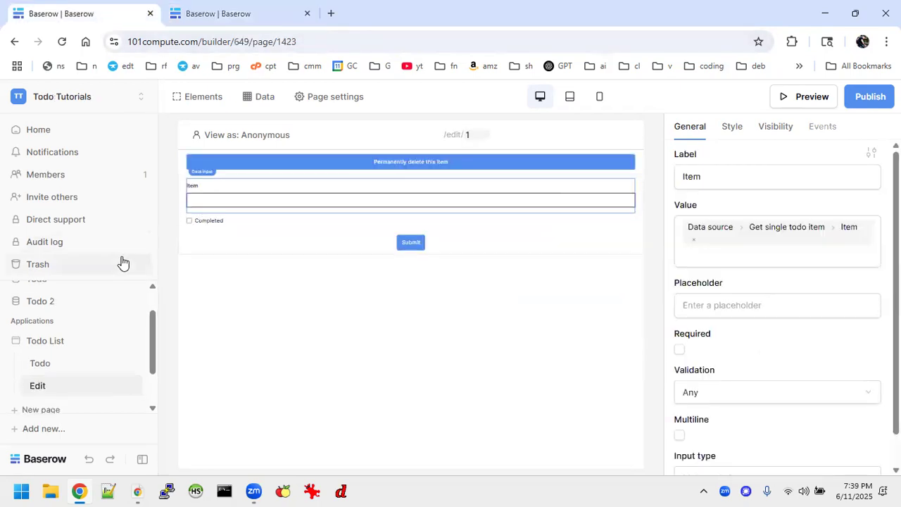
{"action": "left_click", "coordinate": [52, 361]}
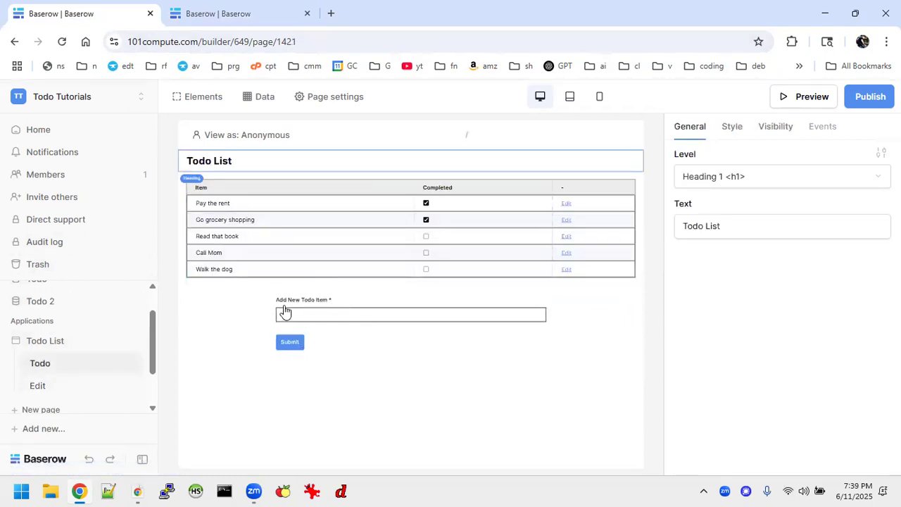
{"action": "left_click", "coordinate": [352, 333]}
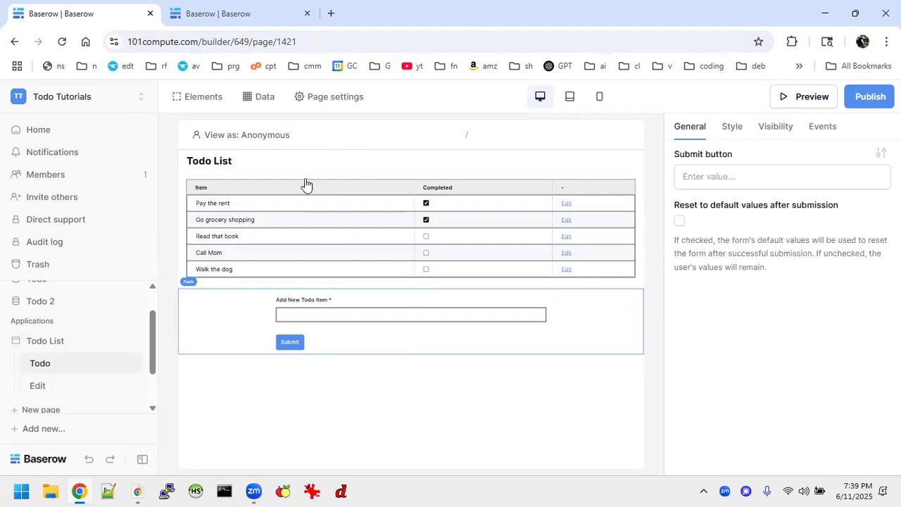
{"action": "left_click", "coordinate": [248, 14]}
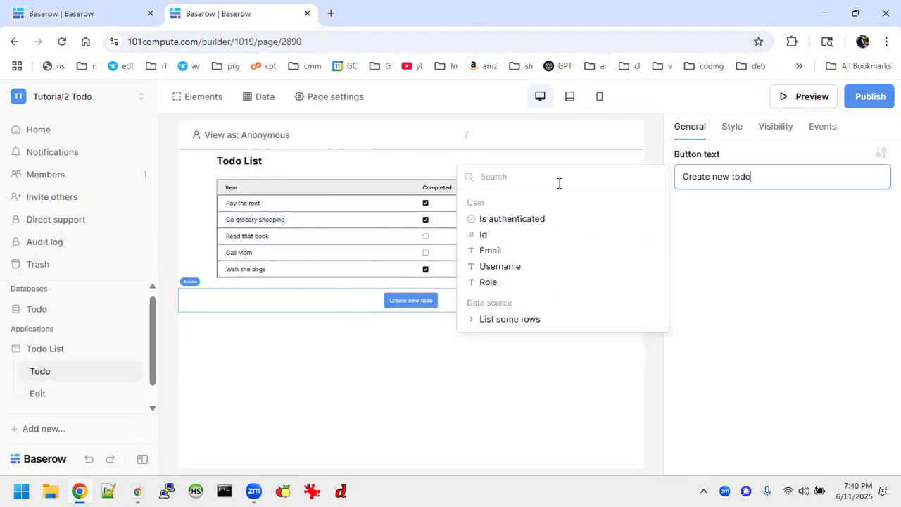
{"action": "left_click", "coordinate": [429, 410]}
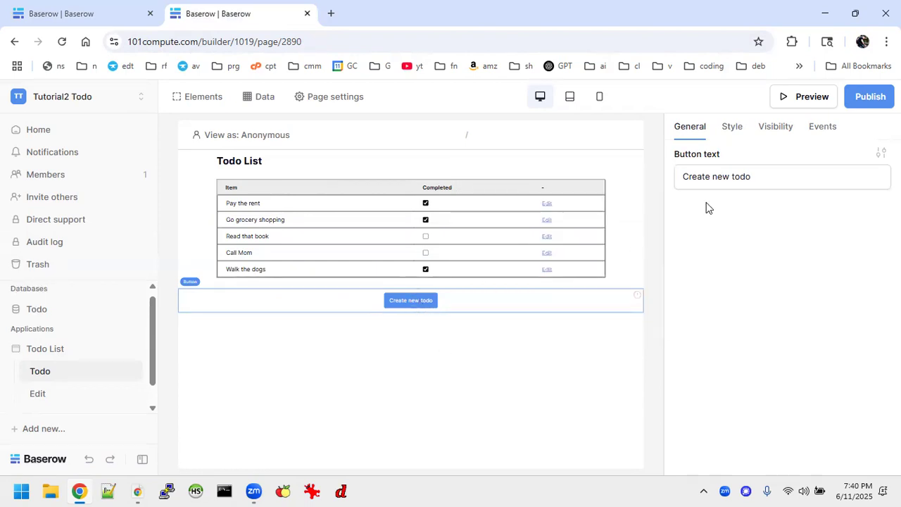
Add a Create Row action to the "Create new todo" button's on-click event
{"action": "left_click", "coordinate": [824, 126]}
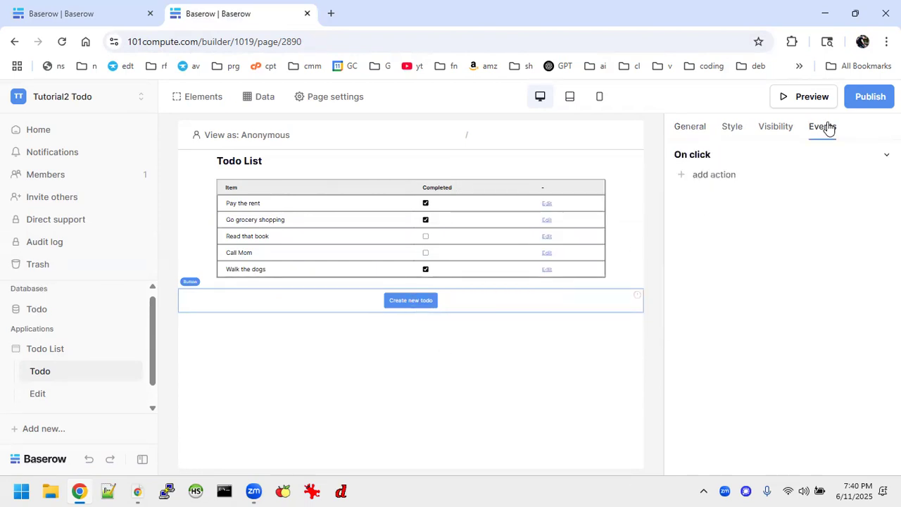
{"action": "left_click", "coordinate": [719, 176]}
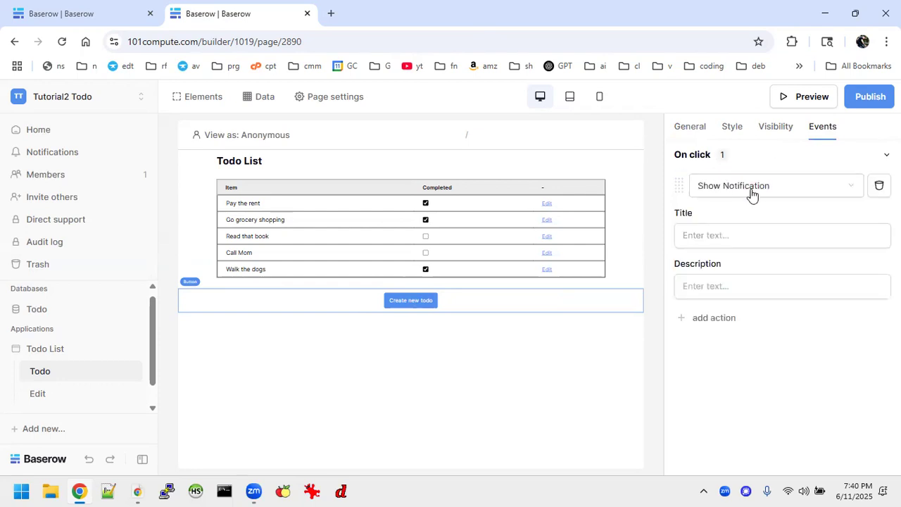
{"action": "left_click", "coordinate": [798, 193]}
{"action": "scroll", "coordinate": [752, 227], "scroll_direction": "down", "scroll_amount": 2}
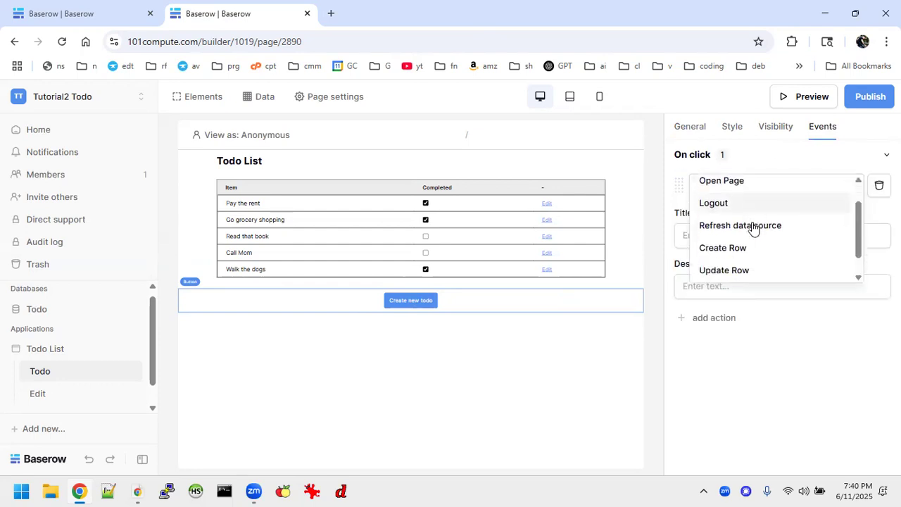
{"action": "left_click", "coordinate": [723, 224]}
Point the Create Row action at the Local Baserow integration, the Todo database and Table, leaving the field values blank
{"action": "left_click", "coordinate": [746, 235]}
{"action": "left_click", "coordinate": [715, 260]}
{"action": "left_click", "coordinate": [716, 287]}
{"action": "left_click", "coordinate": [716, 287]}
{"action": "left_click", "coordinate": [857, 286]}
{"action": "left_click", "coordinate": [817, 293]}
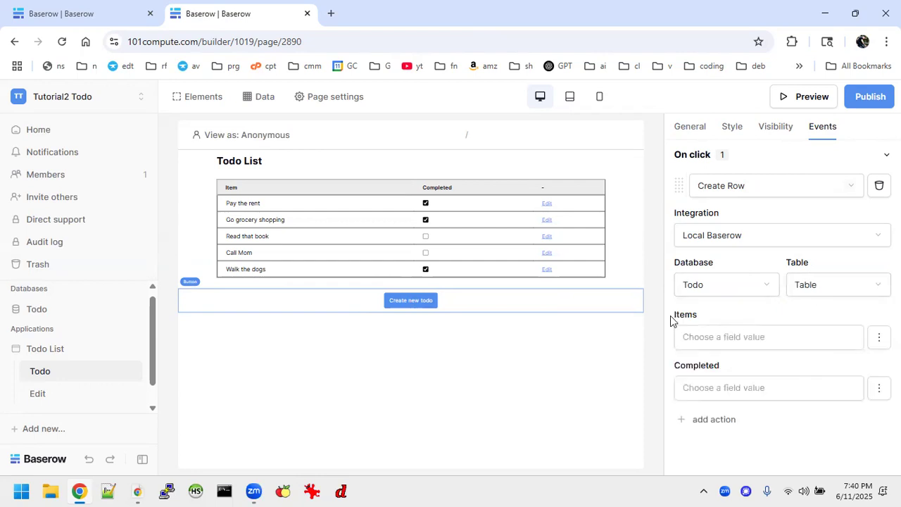
{"action": "left_click", "coordinate": [704, 336]}
{"action": "left_click", "coordinate": [714, 313]}
Add a second on-click action that refreshes the "List some rows" data source
{"action": "left_click", "coordinate": [717, 422]}
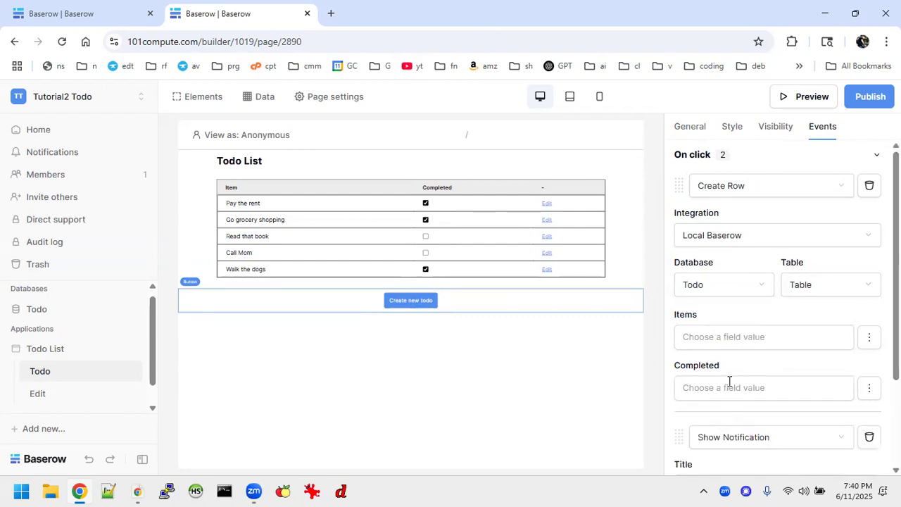
{"action": "scroll", "coordinate": [728, 381], "scroll_direction": "down", "scroll_amount": 2}
{"action": "left_click", "coordinate": [737, 320]}
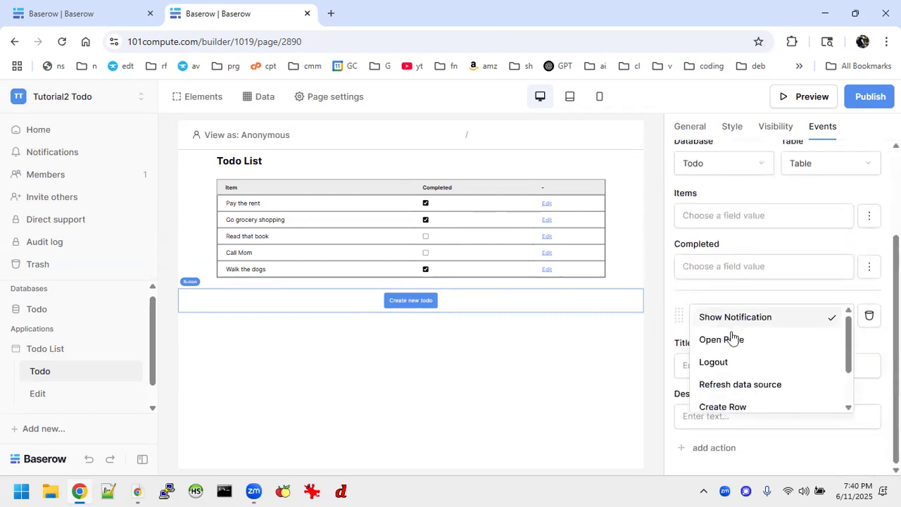
{"action": "left_click", "coordinate": [742, 385]}
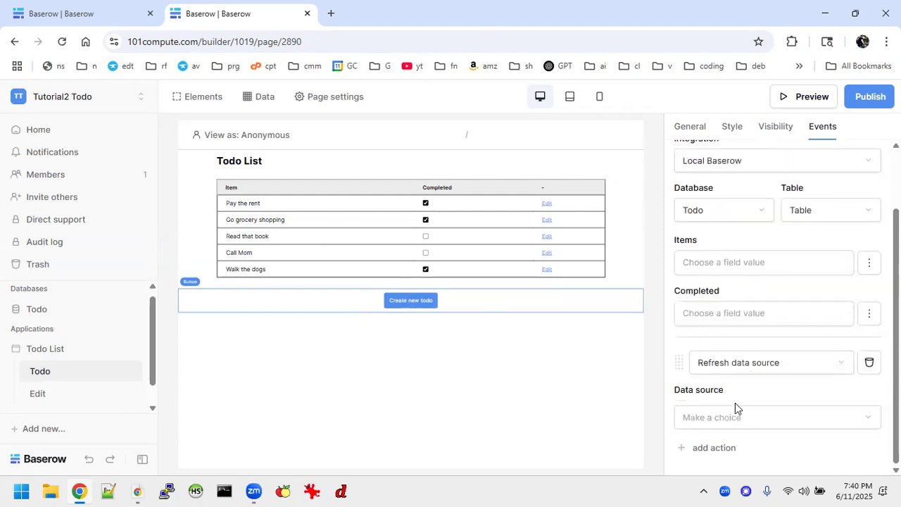
{"action": "left_click", "coordinate": [742, 415]}
{"action": "left_click", "coordinate": [709, 443]}
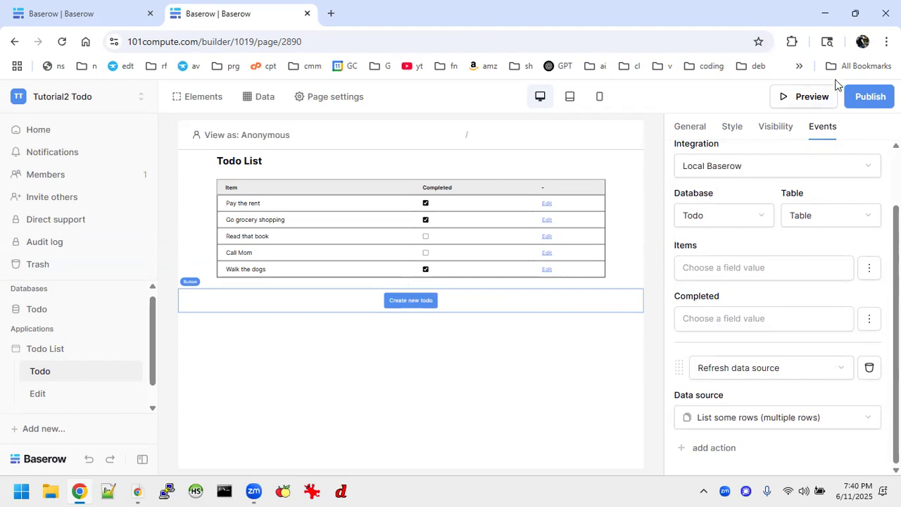
Publish the application to todotutorial.101compute.com and open the live site
{"action": "left_click", "coordinate": [869, 95]}
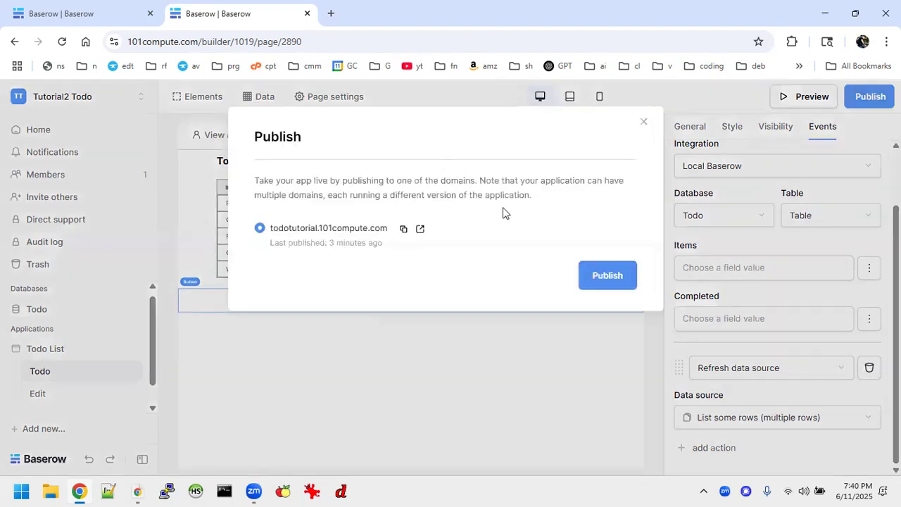
{"action": "left_click", "coordinate": [585, 274]}
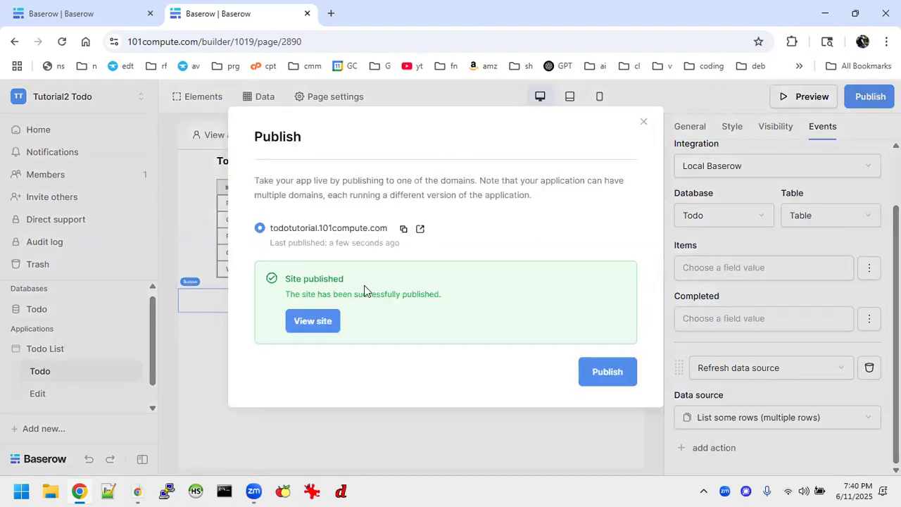
{"action": "left_click", "coordinate": [324, 322]}
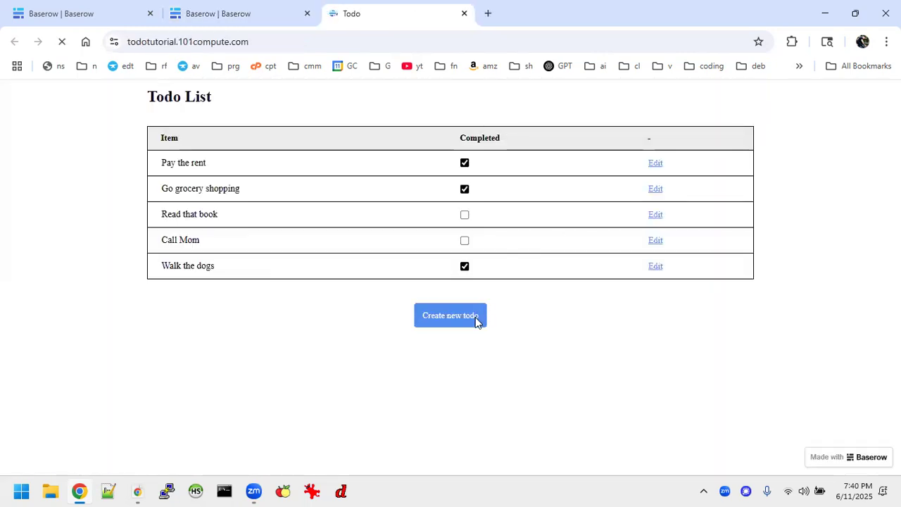
Create a new todo on the live site and reload the todo list
{"action": "left_click", "coordinate": [472, 324]}
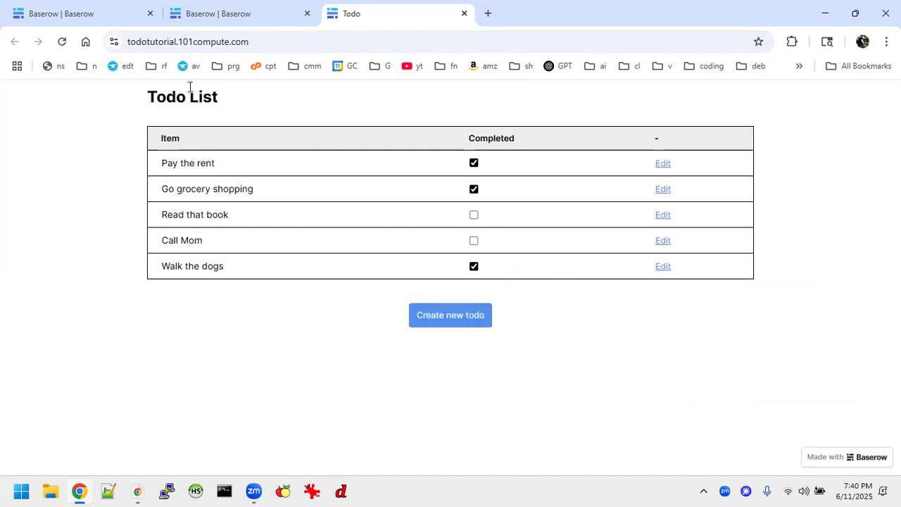
{"action": "left_click", "coordinate": [61, 42]}
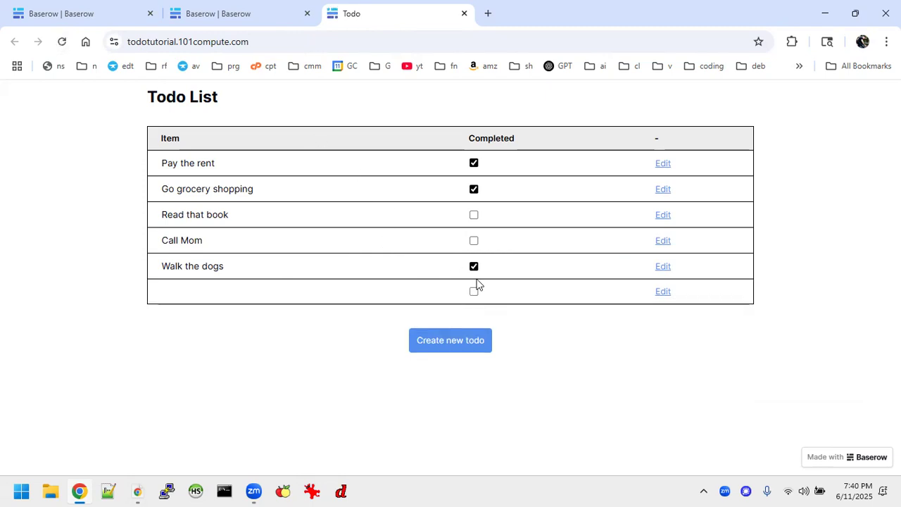
Fill in the new blank todo as "xzcvzsxcv", submit it as completed, and permanently delete that item
{"action": "left_click", "coordinate": [666, 299]}
{"action": "type", "text": "vzsxcv"}
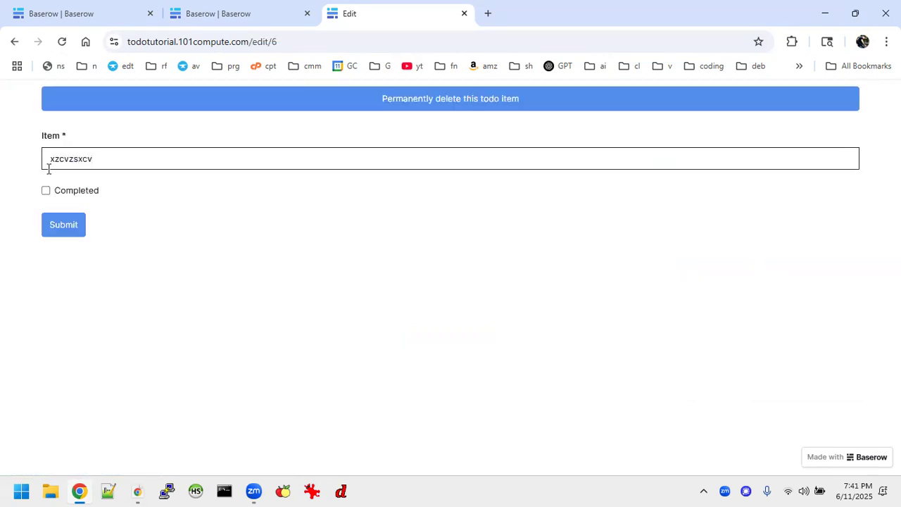
{"action": "left_click", "coordinate": [66, 225]}
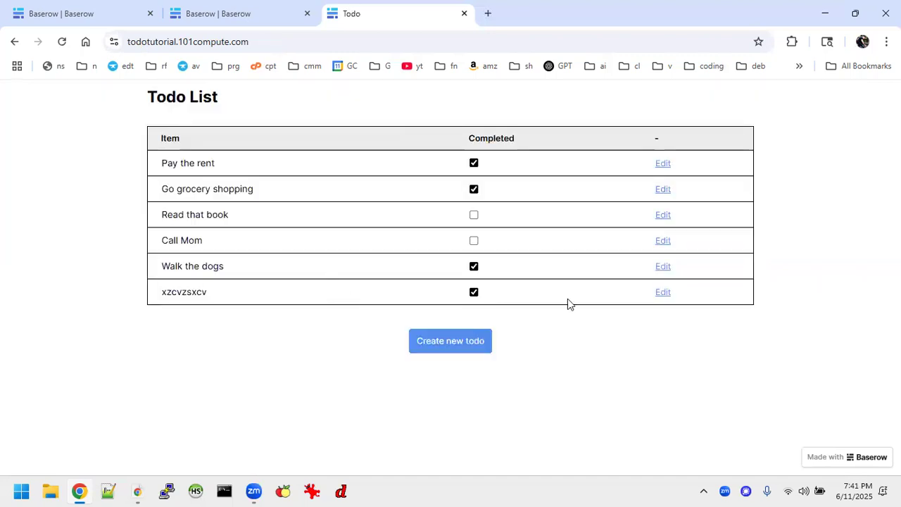
{"action": "left_click", "coordinate": [664, 294]}
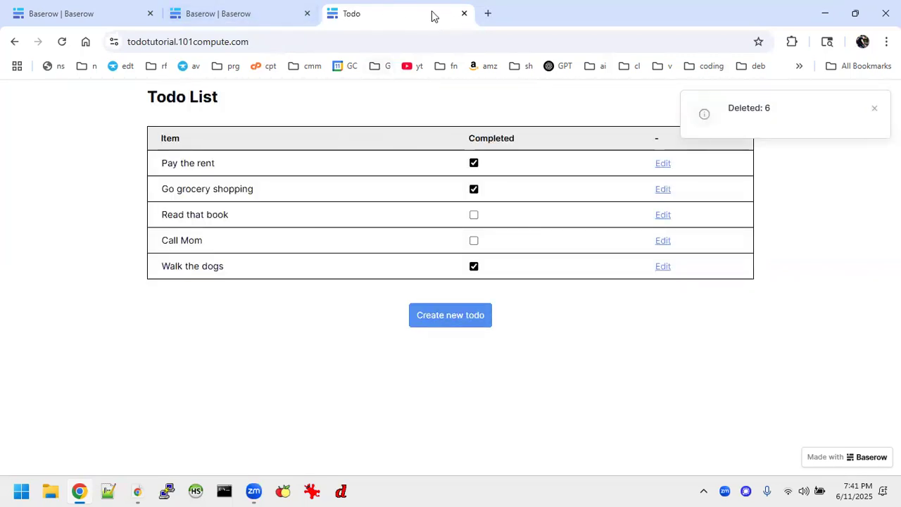
Close the live site and delete the "Create new todo" button from the Todo page
{"action": "left_click", "coordinate": [464, 14]}
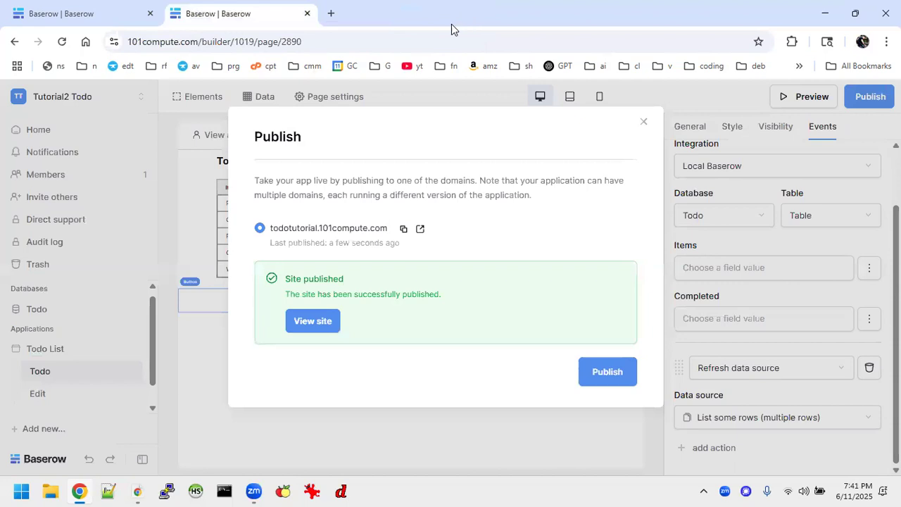
{"action": "left_click", "coordinate": [643, 121]}
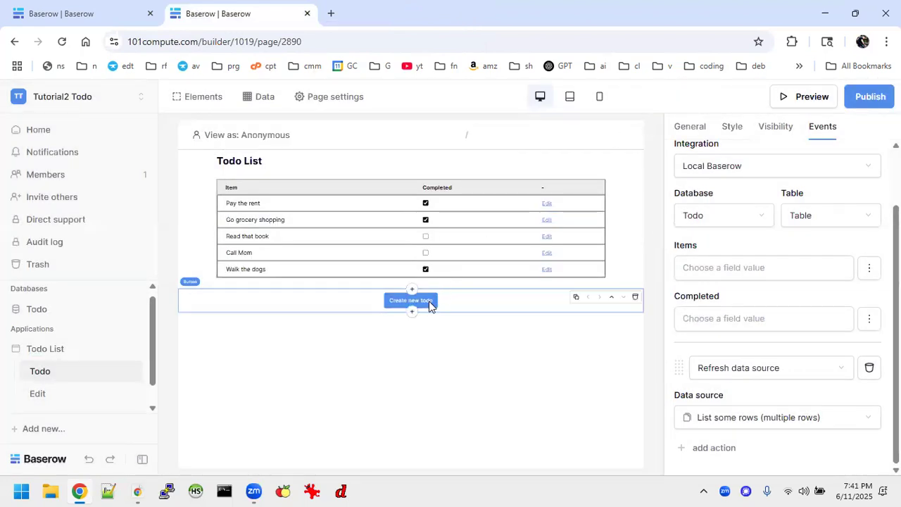
{"action": "left_click", "coordinate": [635, 297]}
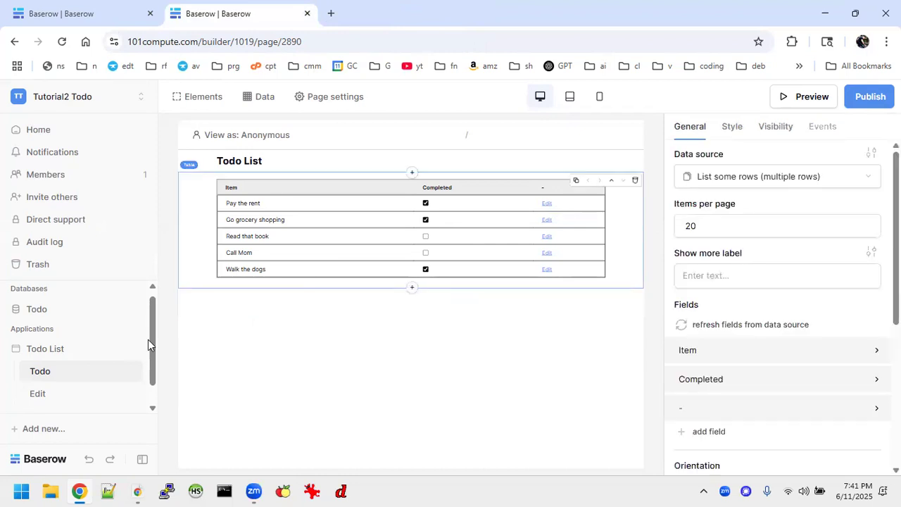
{"action": "scroll", "coordinate": [60, 340], "scroll_direction": "down", "scroll_amount": 1}
{"action": "scroll", "coordinate": [59, 340], "scroll_direction": "down", "scroll_amount": 1}
{"action": "scroll", "coordinate": [59, 339], "scroll_direction": "up", "scroll_amount": 1}
{"action": "scroll", "coordinate": [59, 340], "scroll_direction": "down", "scroll_amount": 1}
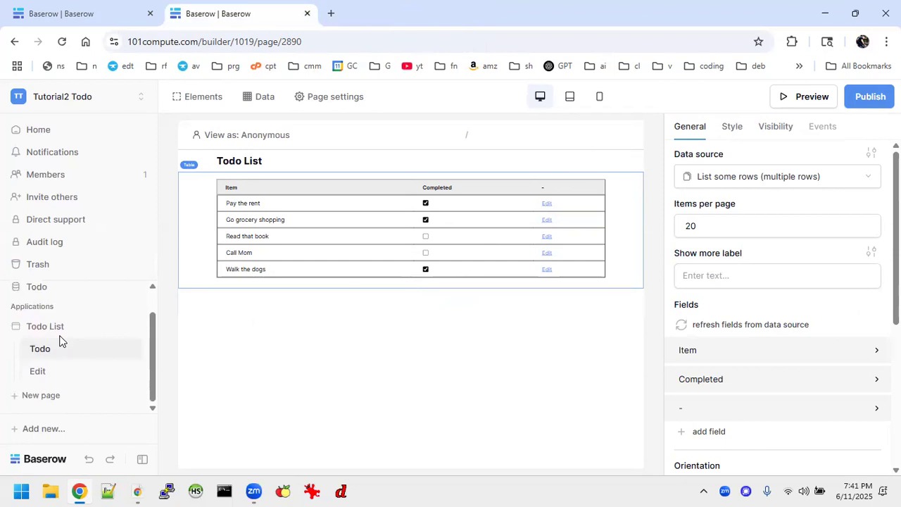
Examine the on-submit actions and field mappings of the add-item form on the Todo Tutorials workspace's Todo page
{"action": "left_click", "coordinate": [58, 13]}
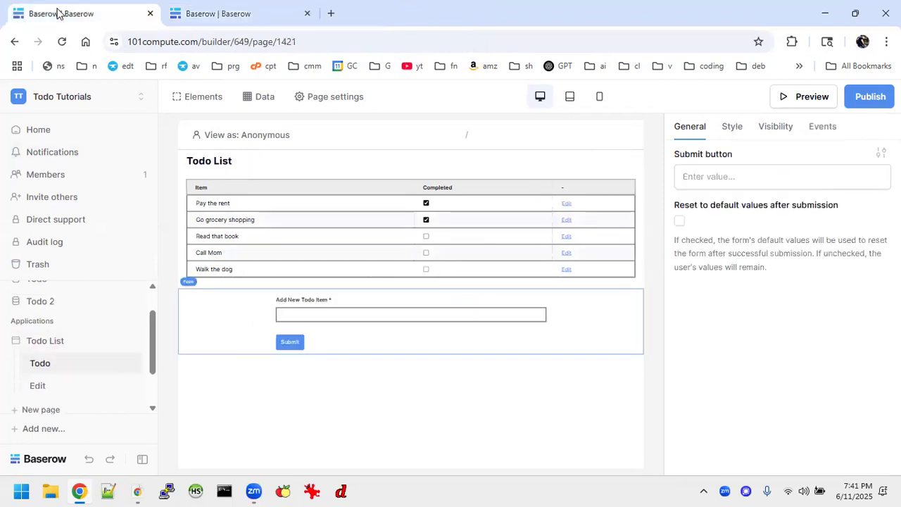
{"action": "mouse_move", "coordinate": [232, 307]}
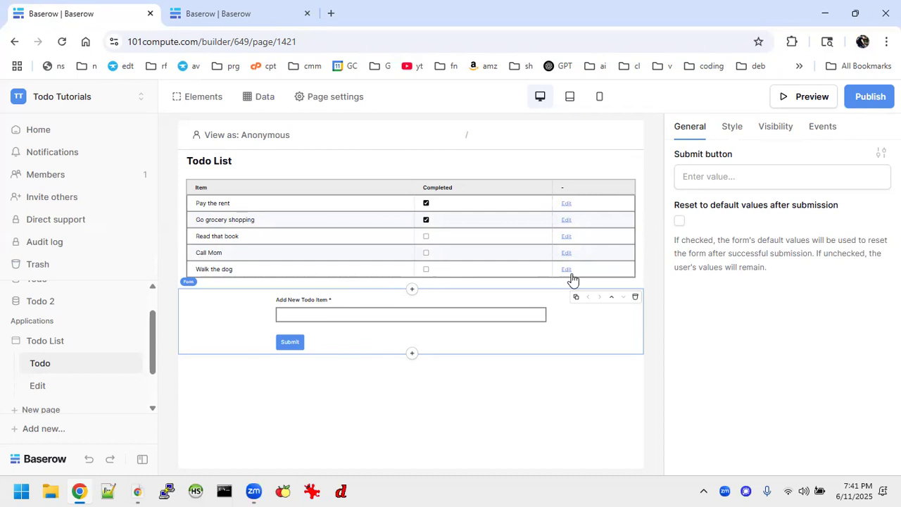
{"action": "left_click", "coordinate": [817, 128]}
{"action": "left_click", "coordinate": [704, 157]}
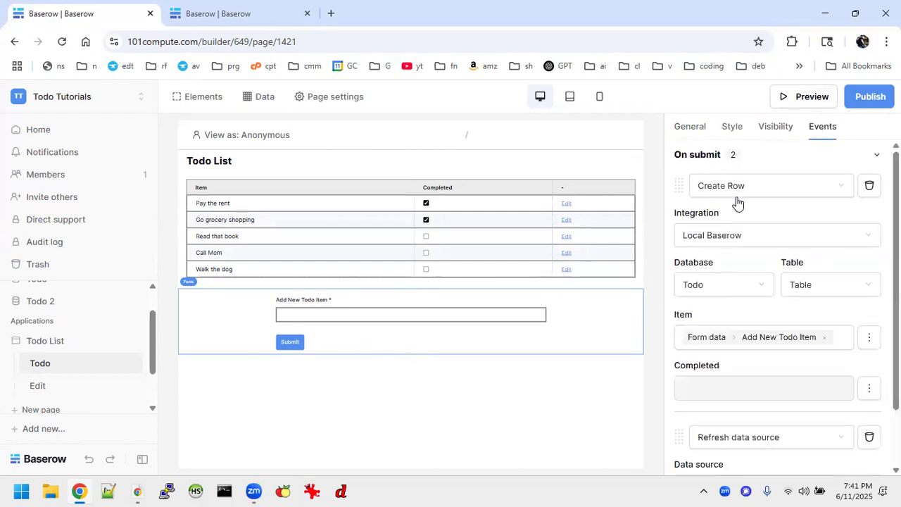
{"action": "scroll", "coordinate": [741, 249], "scroll_direction": "down", "scroll_amount": 2}
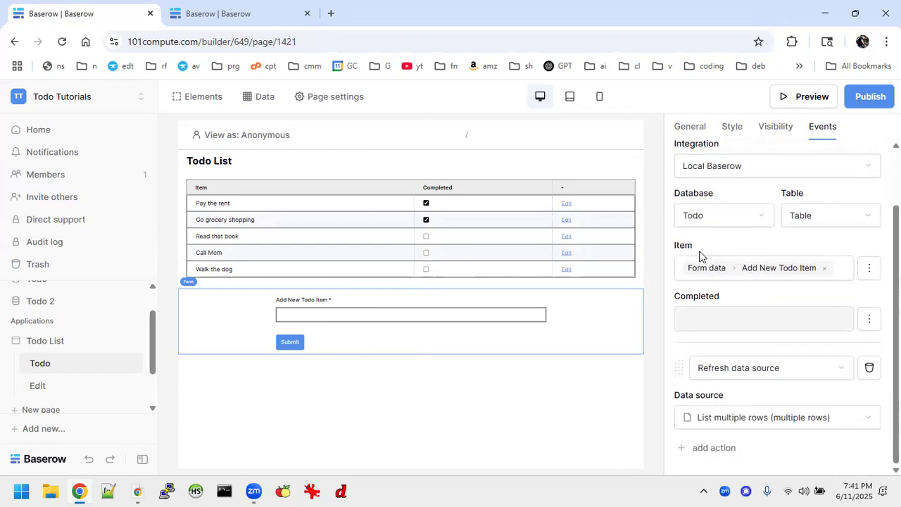
{"action": "scroll", "coordinate": [728, 232], "scroll_direction": "up", "scroll_amount": 1}
{"action": "scroll", "coordinate": [727, 232], "scroll_direction": "down", "scroll_amount": 1}
Switch to the Tutorial2 Todo workspace's Todo page and add a form element below the todo table
{"action": "left_click", "coordinate": [241, 13]}
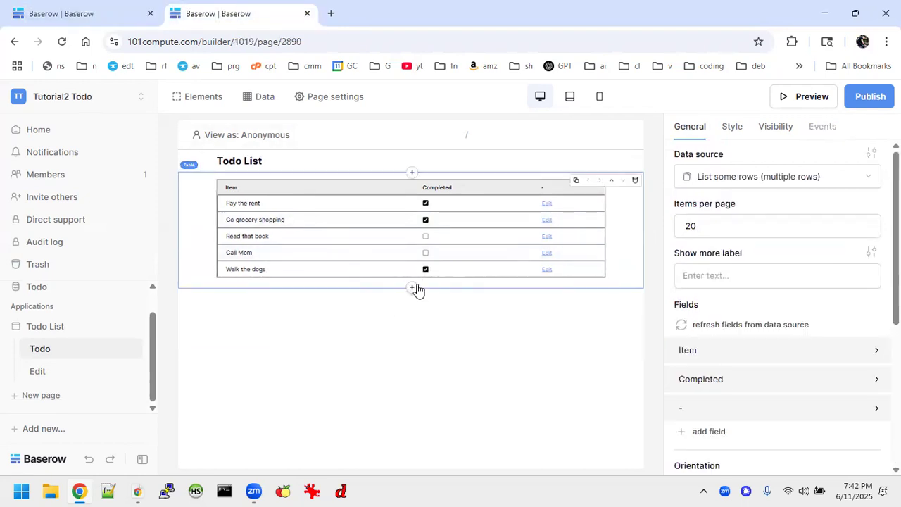
{"action": "left_click", "coordinate": [414, 288]}
{"action": "scroll", "coordinate": [440, 330], "scroll_direction": "down", "scroll_amount": 4}
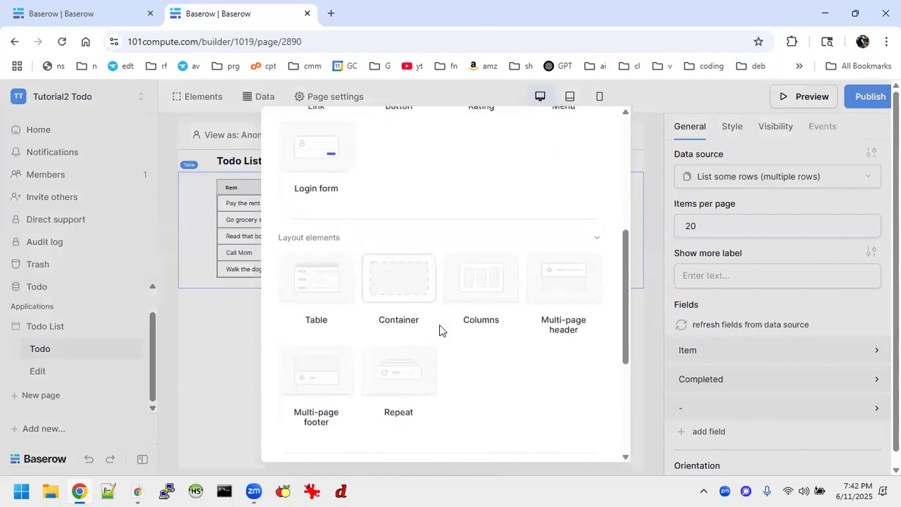
{"action": "scroll", "coordinate": [439, 324], "scroll_direction": "down", "scroll_amount": 3}
{"action": "left_click", "coordinate": [327, 296]}
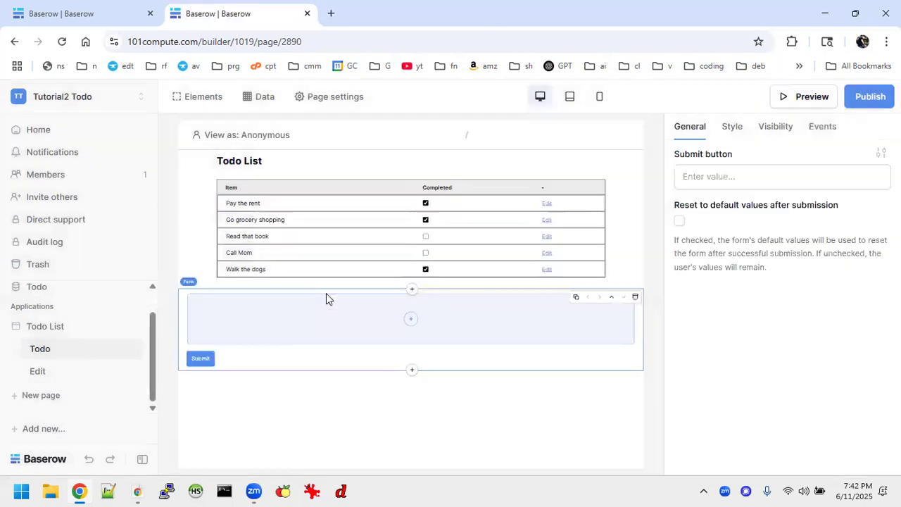
Add a data input to the new form, label it "New todo item" and make it required
{"action": "left_click", "coordinate": [410, 319]}
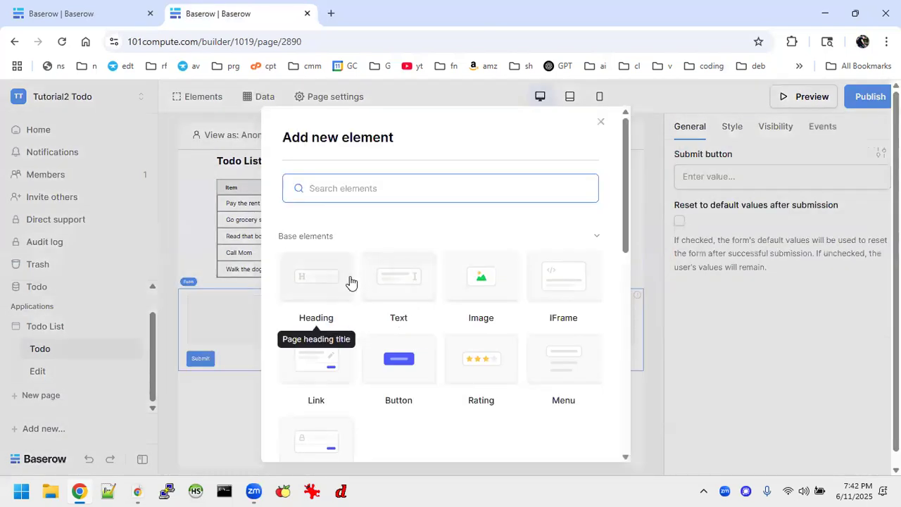
{"action": "scroll", "coordinate": [409, 313], "scroll_direction": "down", "scroll_amount": 5}
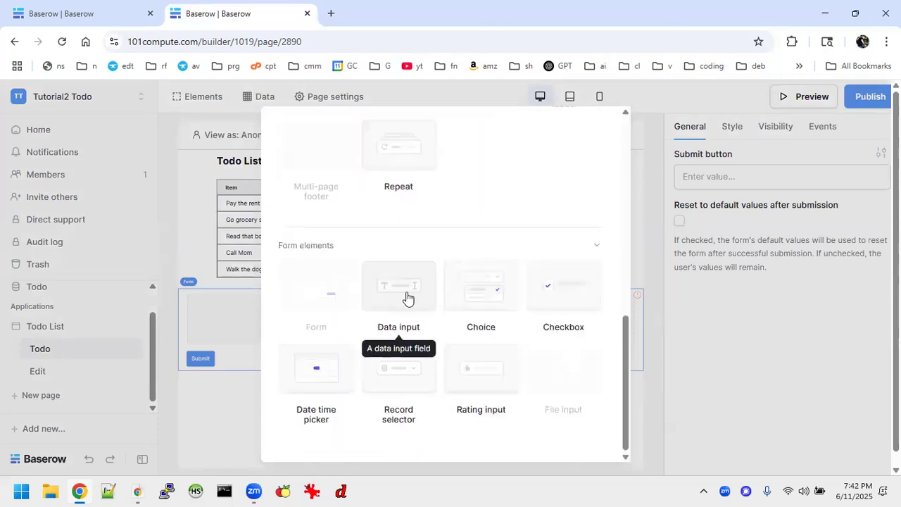
{"action": "left_click", "coordinate": [406, 299]}
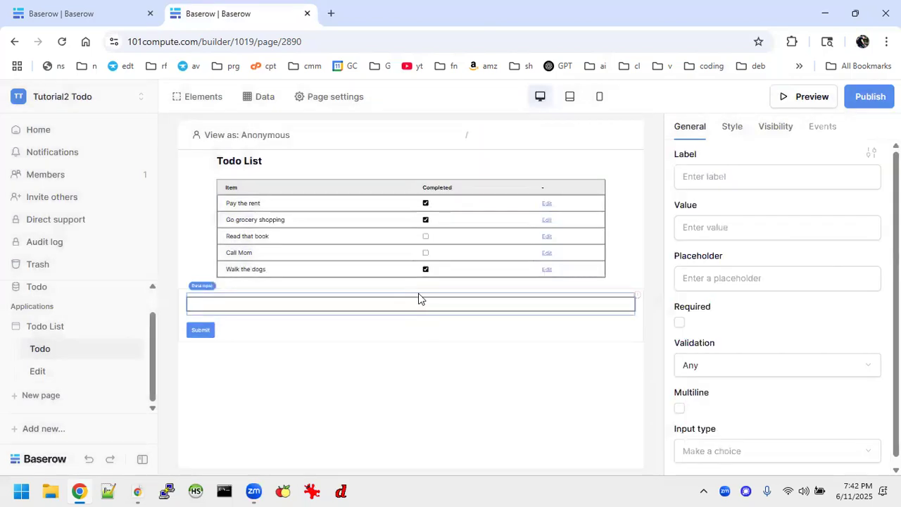
{"action": "left_click", "coordinate": [713, 179]}
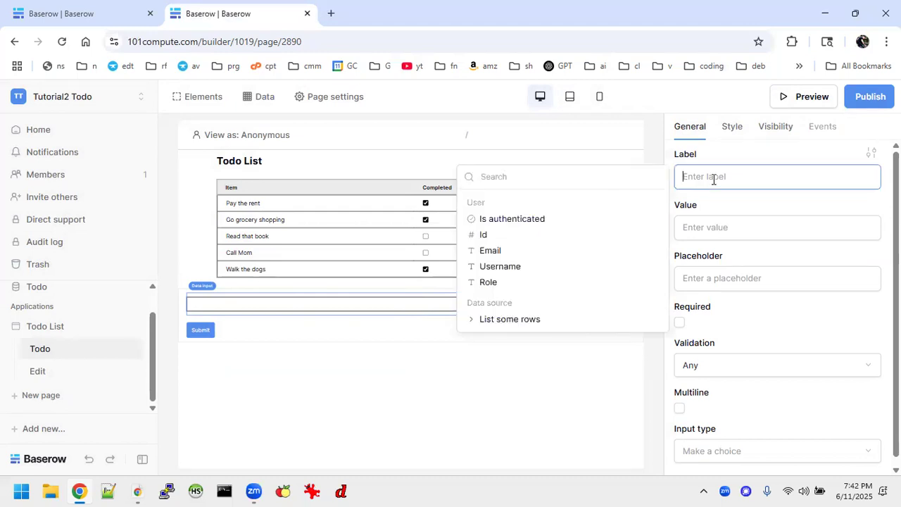
{"action": "type", "text": "New todo item"}
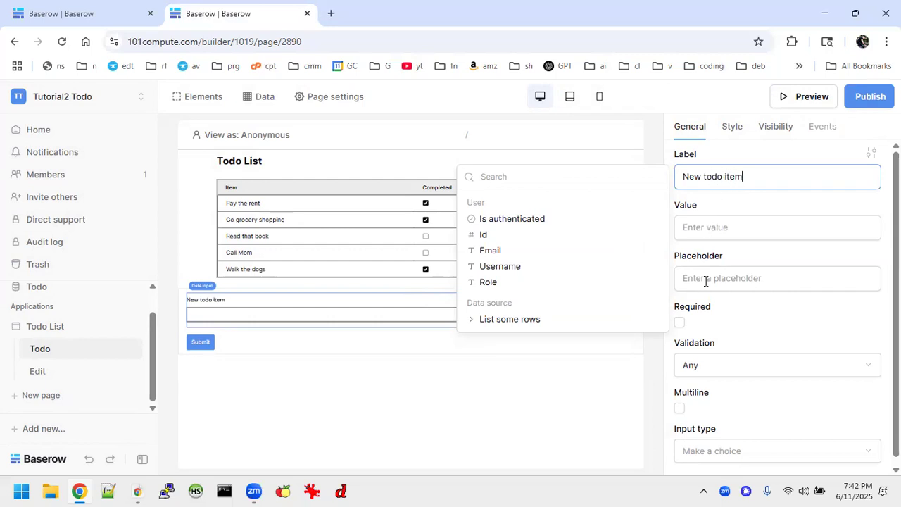
{"action": "left_click", "coordinate": [679, 324]}
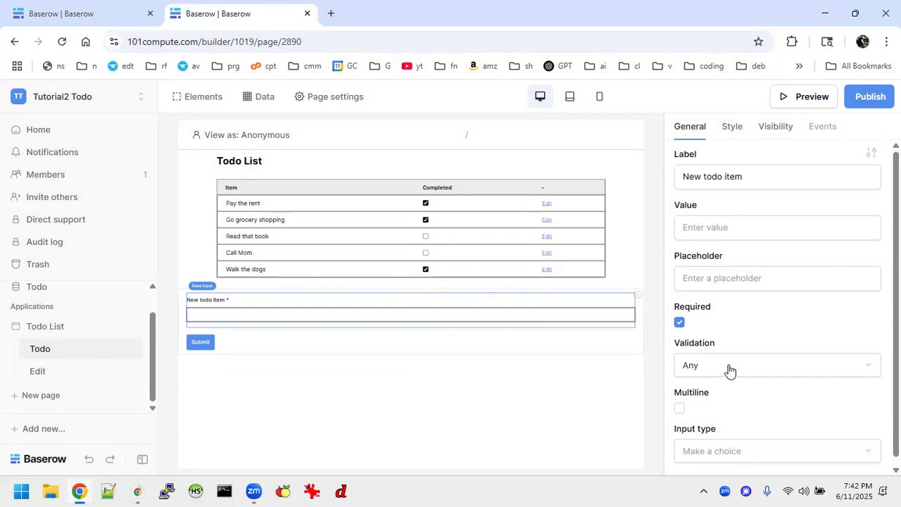
{"action": "scroll", "coordinate": [717, 406], "scroll_direction": "down", "scroll_amount": 1}
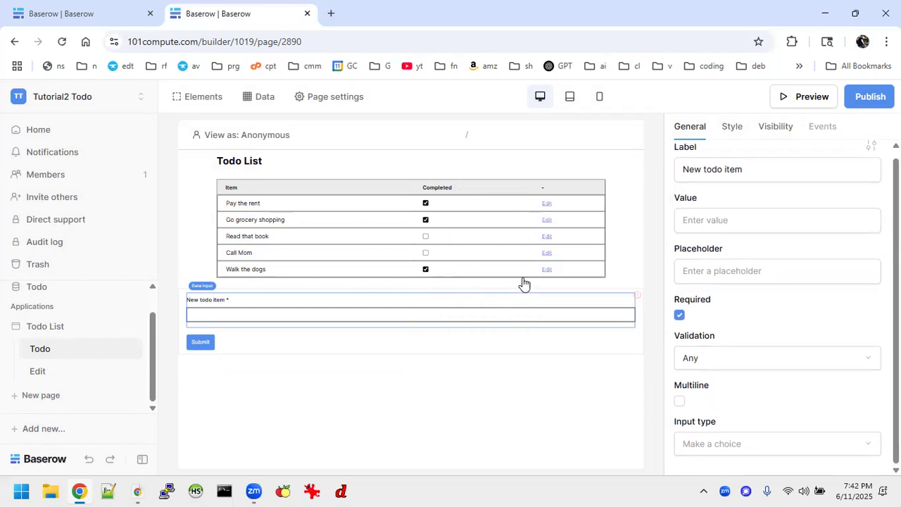
Set the width of the "New todo item" input to Medium
{"action": "left_click", "coordinate": [729, 129]}
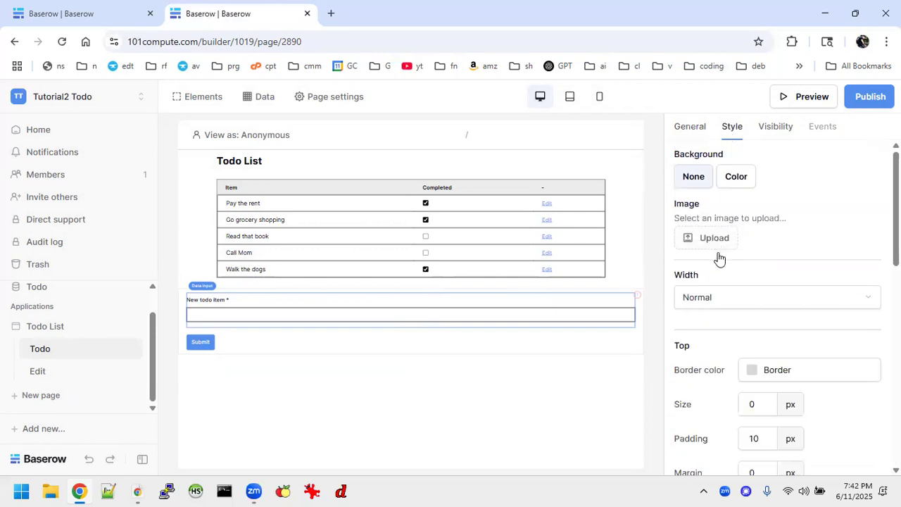
{"action": "left_click", "coordinate": [722, 297]}
{"action": "left_click", "coordinate": [709, 345]}
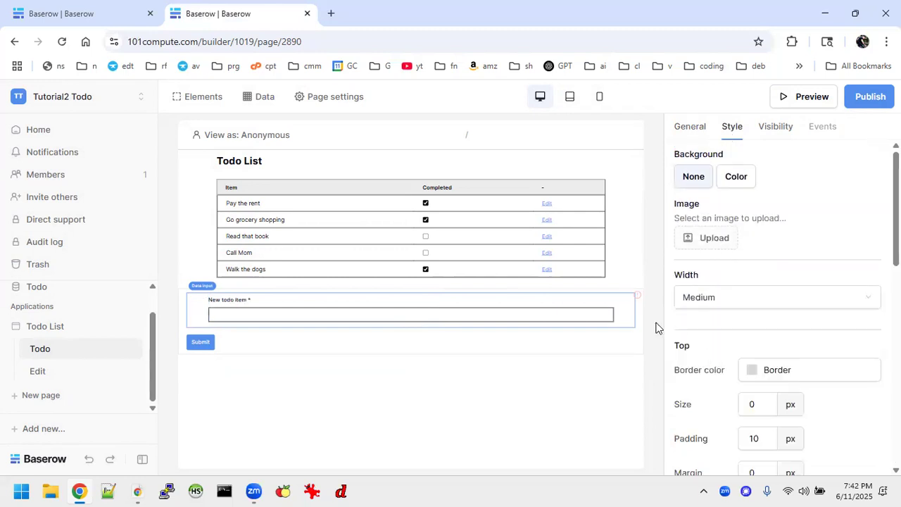
Override the form's submit button theme with centre alignment and Auto width
{"action": "left_click", "coordinate": [317, 339]}
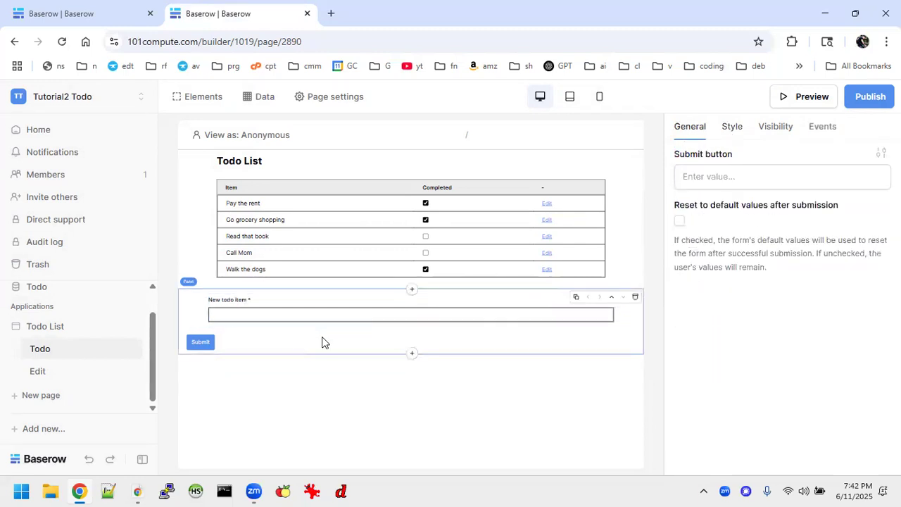
{"action": "left_click", "coordinate": [732, 131]}
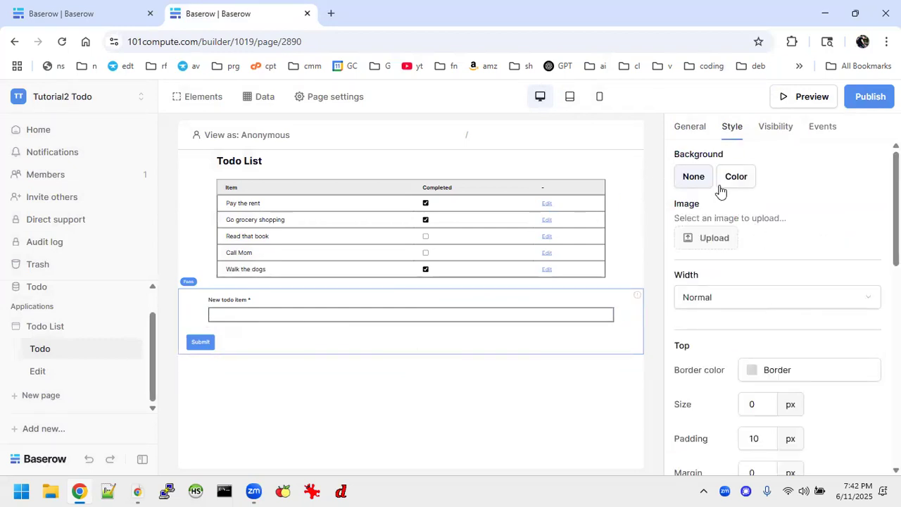
{"action": "left_click", "coordinate": [689, 130]}
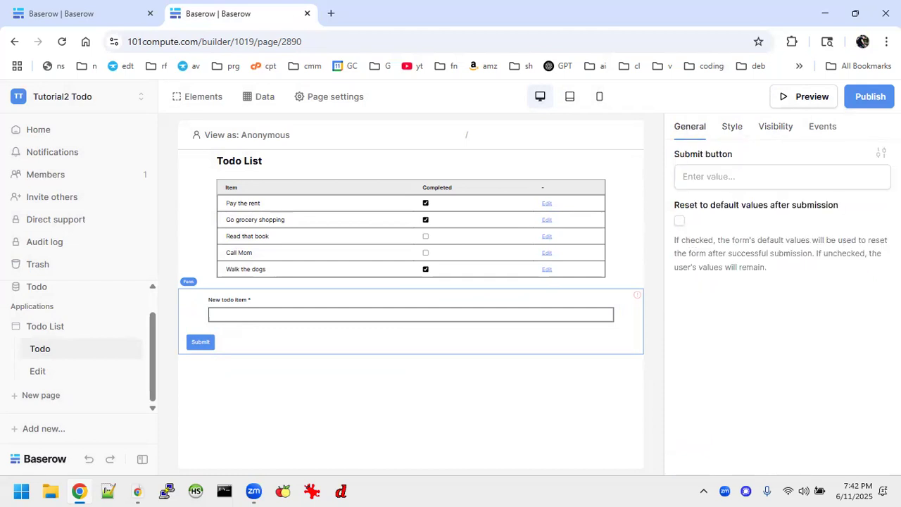
{"action": "left_click", "coordinate": [879, 157]}
{"action": "left_click", "coordinate": [806, 223]}
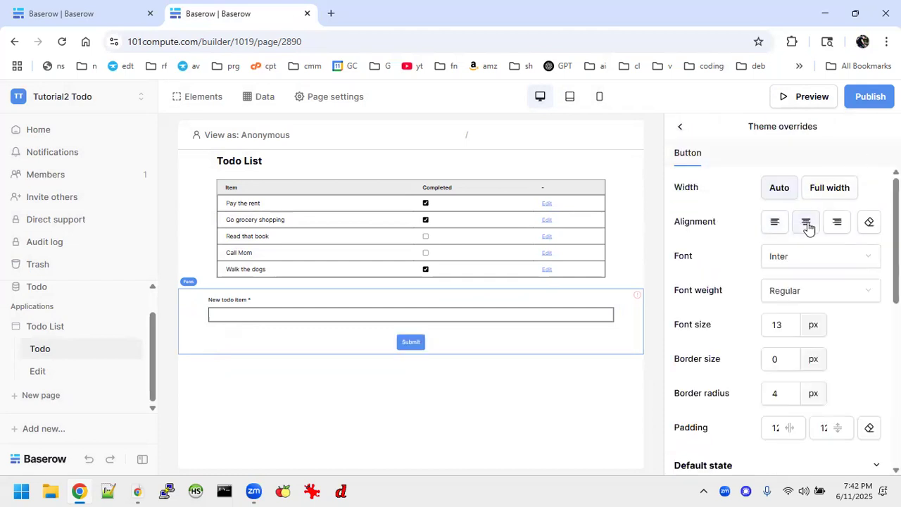
{"action": "left_click", "coordinate": [829, 187]}
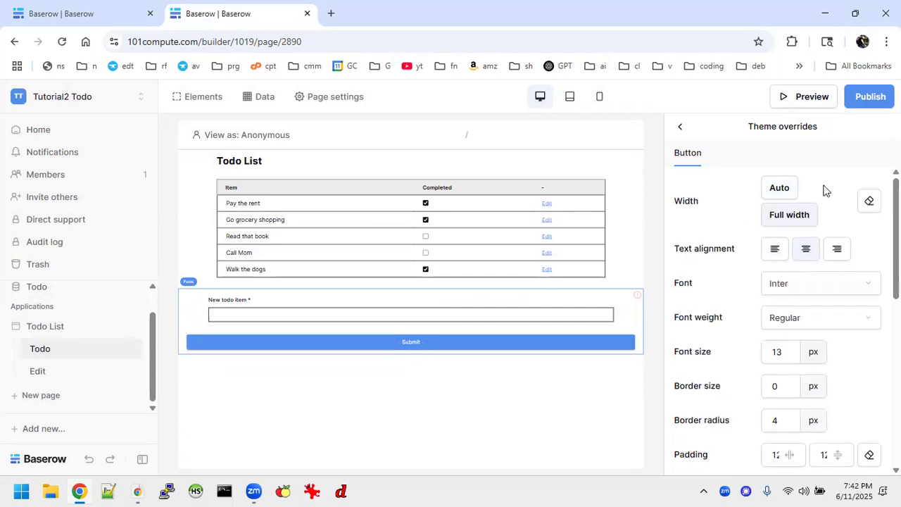
{"action": "left_click", "coordinate": [779, 195]}
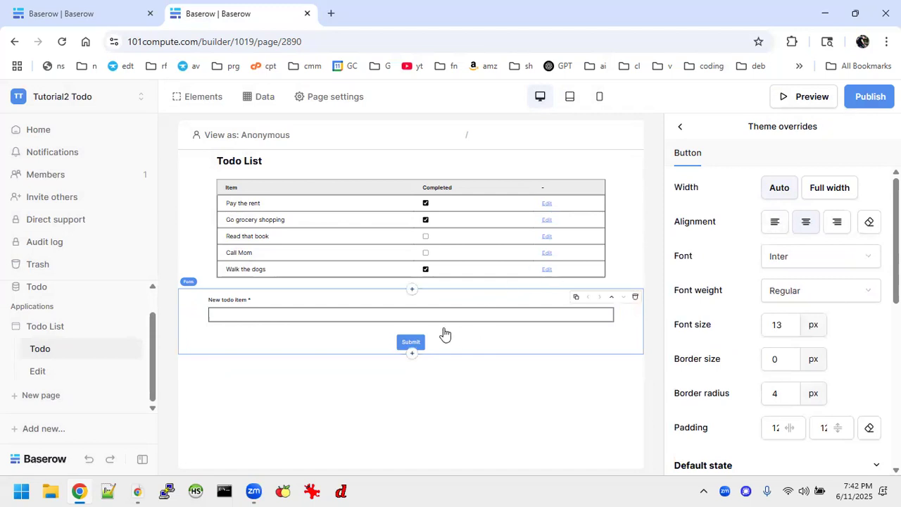
{"action": "left_click", "coordinate": [680, 128]}
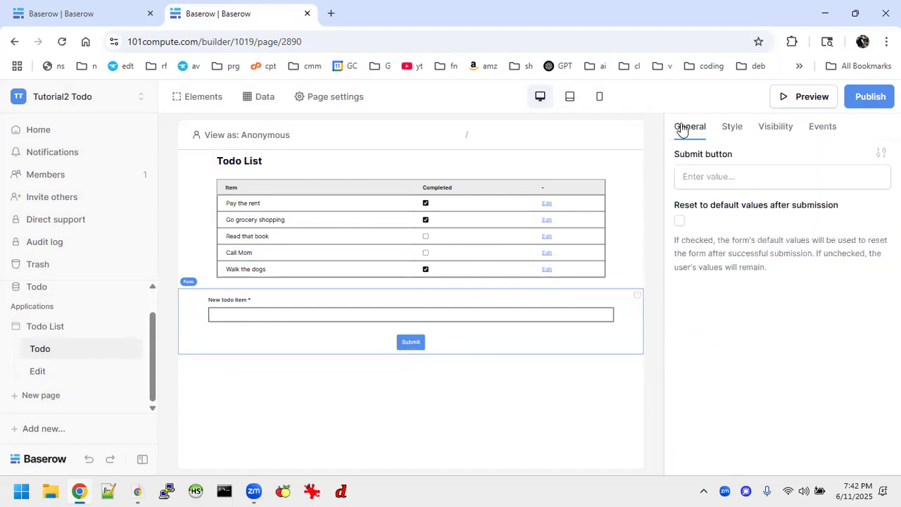
Set the form's submit button text to "Create new todo item"
{"action": "left_click", "coordinate": [737, 177]}
{"action": "type", "text": "Crea"}
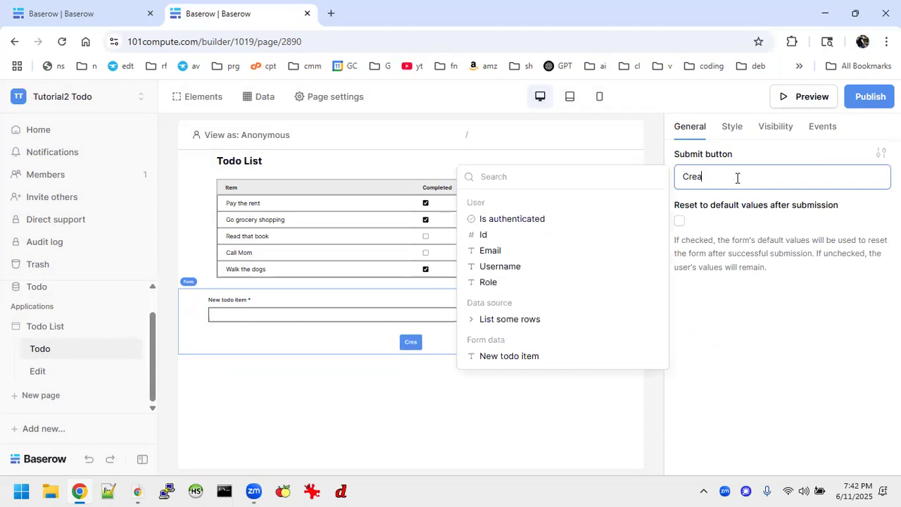
{"action": "type", "text": "te new todo"}
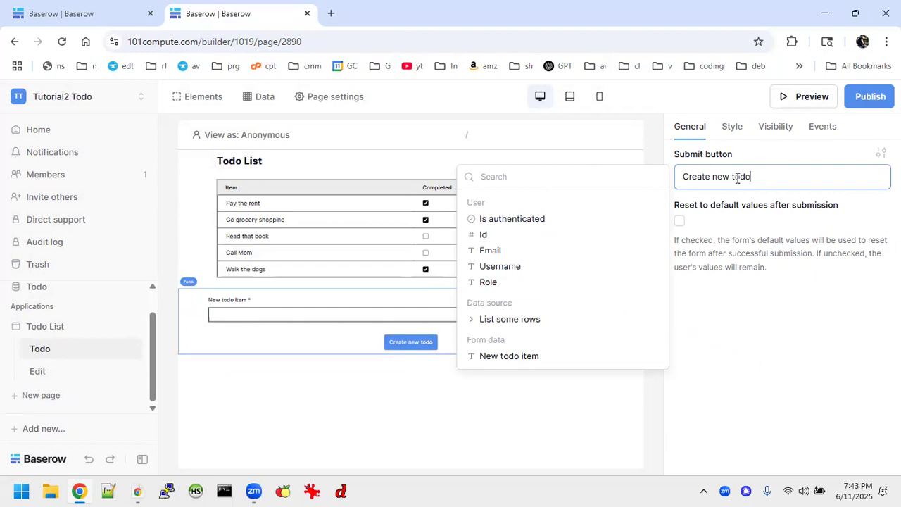
{"action": "type", "text": " oite"}
{"action": "key", "text": "BackSpace"}
{"action": "key", "text": "BackSpace"}
{"action": "key", "text": "BackSpace"}
{"action": "key", "text": "BackSpace"}
{"action": "type", "text": "ite"}
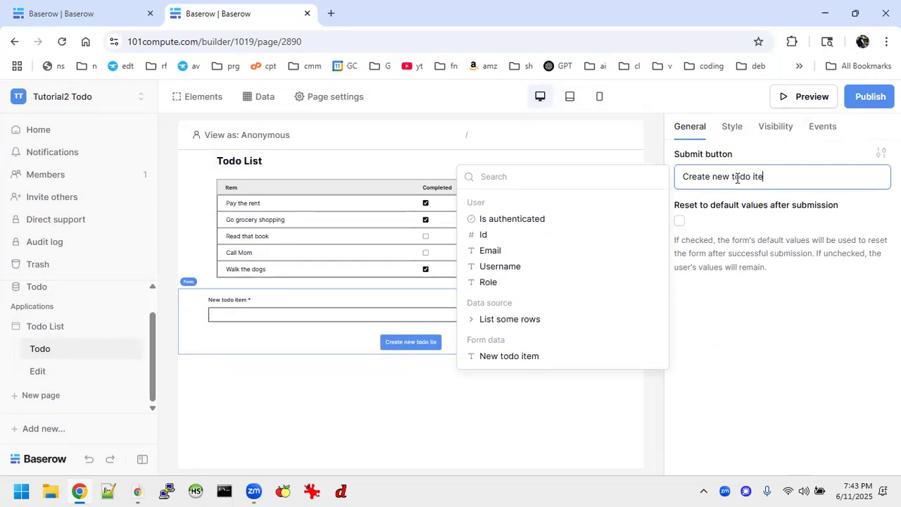
{"action": "type", "text": "m"}
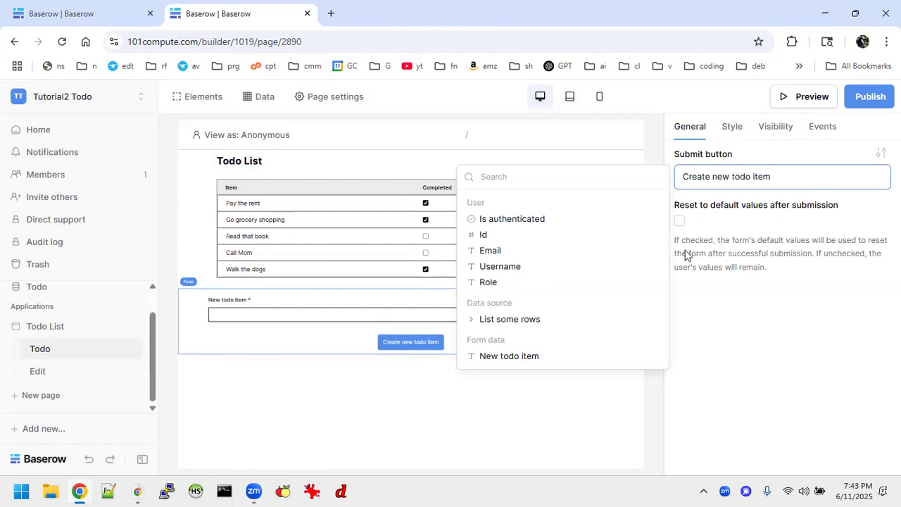
{"action": "left_click", "coordinate": [451, 411]}
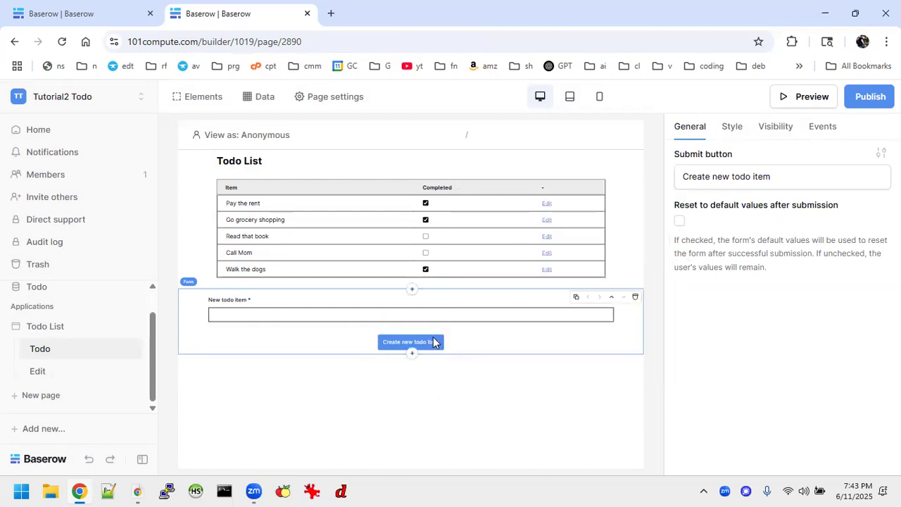
Add an on-submit Create Row action to the form using Local Baserow, the Todo database and the table named Table
{"action": "left_click", "coordinate": [825, 127]}
{"action": "left_click", "coordinate": [717, 174]}
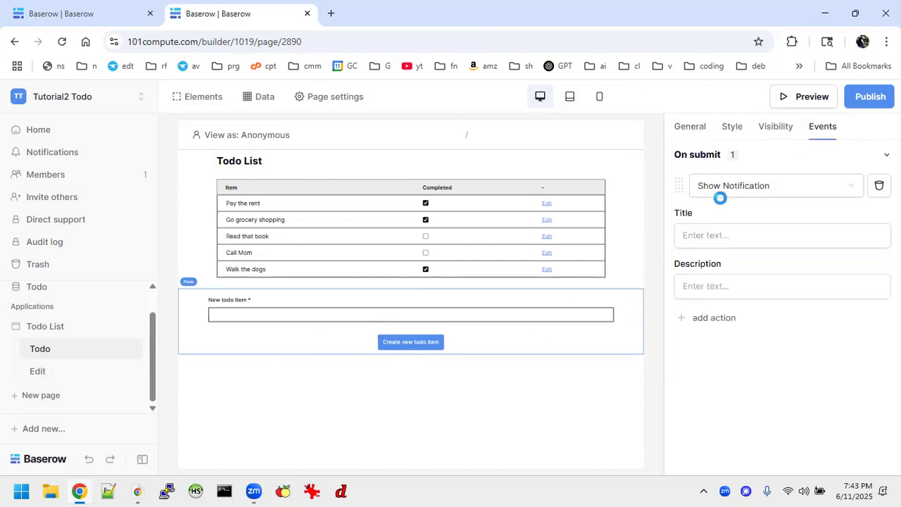
{"action": "left_click", "coordinate": [758, 190]}
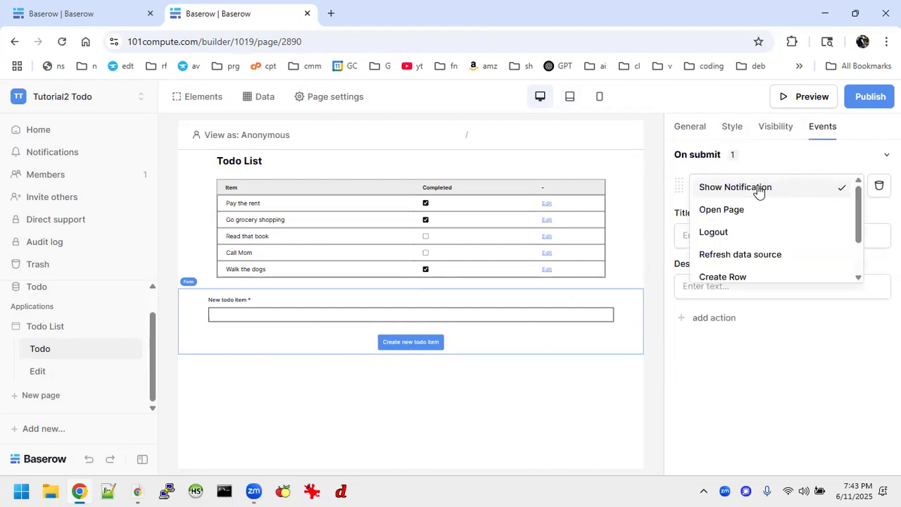
{"action": "left_click", "coordinate": [735, 276]}
{"action": "left_click", "coordinate": [725, 239]}
{"action": "left_click", "coordinate": [720, 270]}
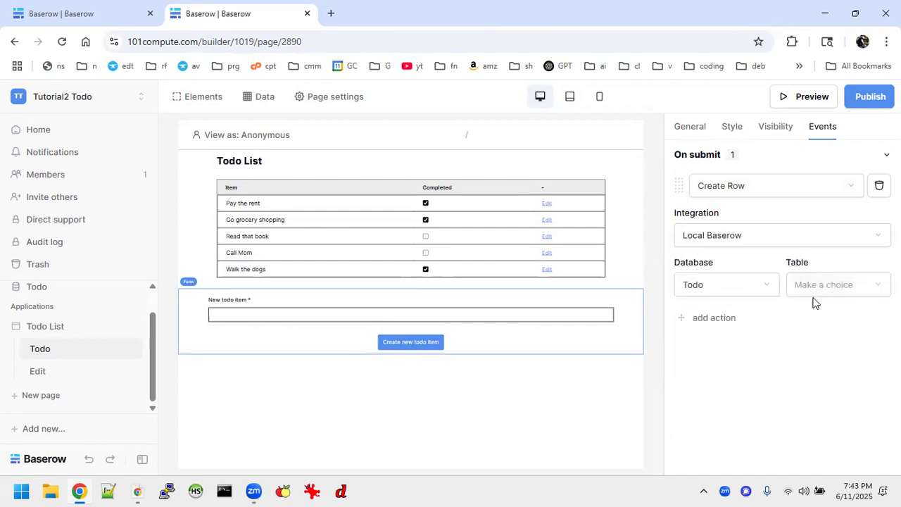
{"action": "left_click", "coordinate": [813, 289]}
{"action": "left_click", "coordinate": [806, 301]}
{"action": "left_click", "coordinate": [813, 292]}
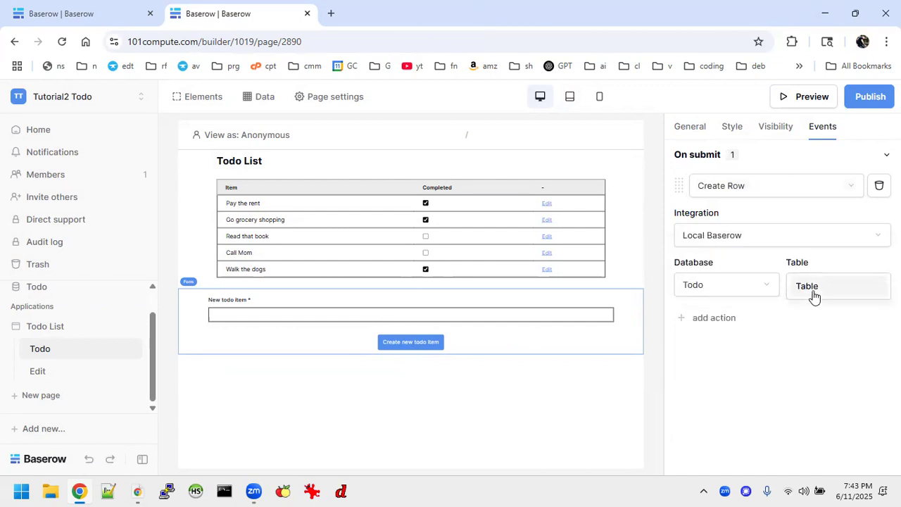
{"action": "left_click", "coordinate": [808, 288]}
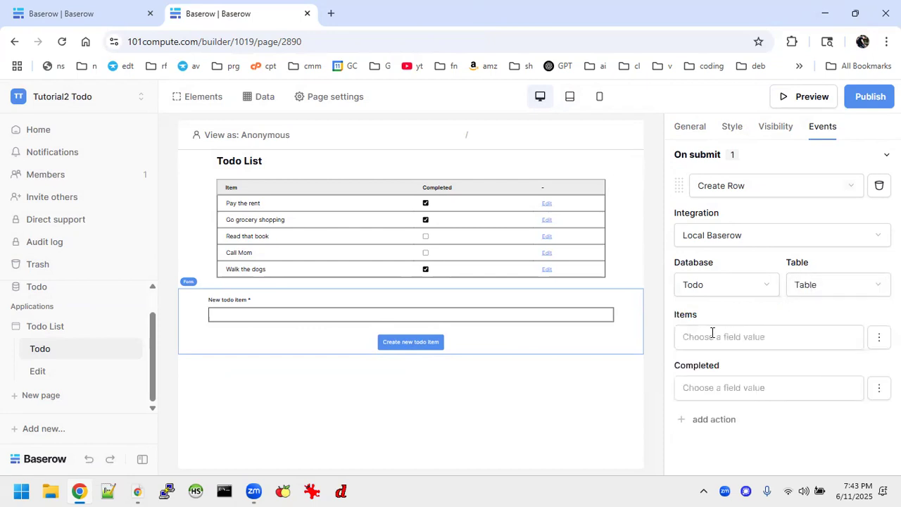
Map the row's Items field to the "New todo item" form data and disable the Completed field
{"action": "left_click", "coordinate": [707, 337]}
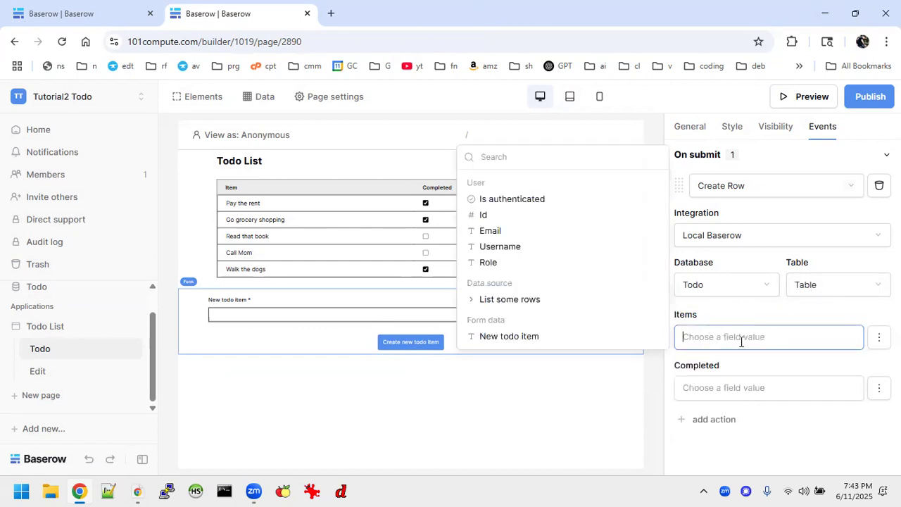
{"action": "left_click", "coordinate": [514, 338]}
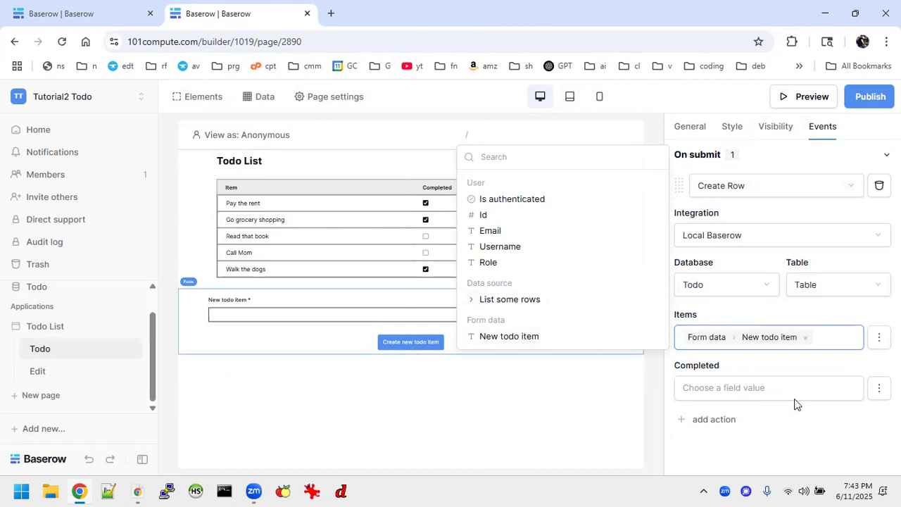
{"action": "left_click", "coordinate": [772, 388]}
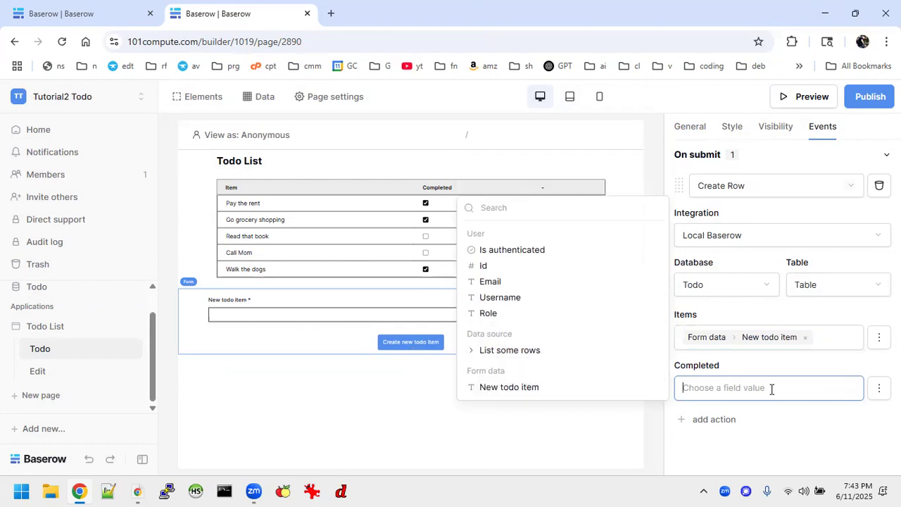
{"action": "left_click", "coordinate": [878, 388]}
{"action": "left_click", "coordinate": [848, 417]}
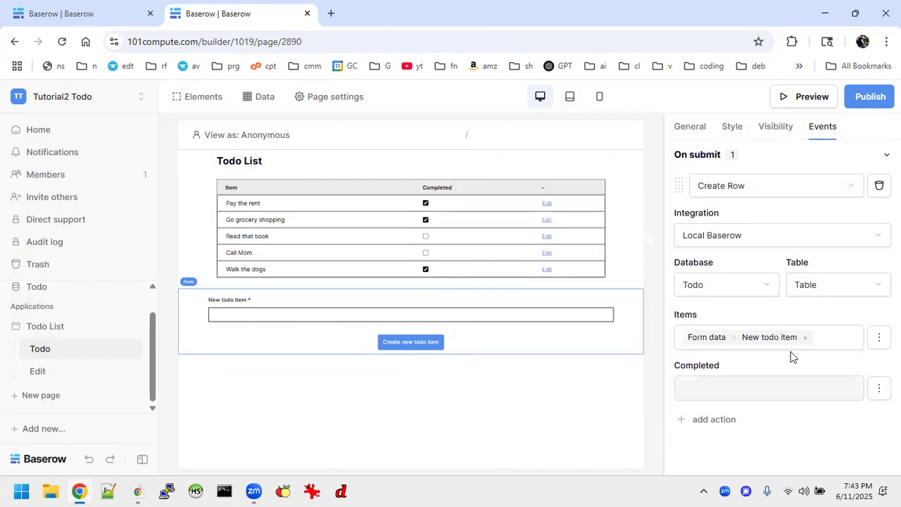
Add a second on-submit action to the form that refreshes the "List some rows (multiple rows)" data source
{"action": "left_click", "coordinate": [721, 419]}
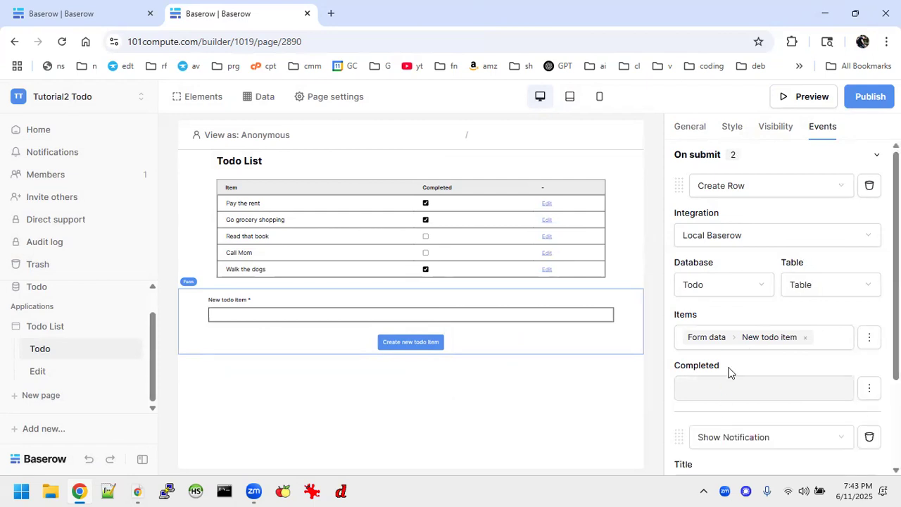
{"action": "scroll", "coordinate": [727, 372], "scroll_direction": "down", "scroll_amount": 2}
{"action": "left_click", "coordinate": [756, 318]}
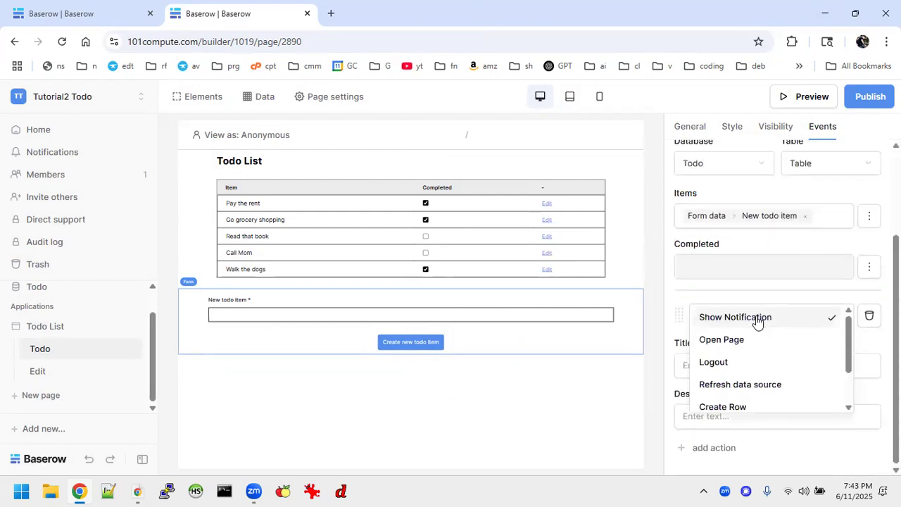
{"action": "left_click", "coordinate": [760, 383]}
{"action": "left_click", "coordinate": [737, 420]}
{"action": "left_click", "coordinate": [730, 443]}
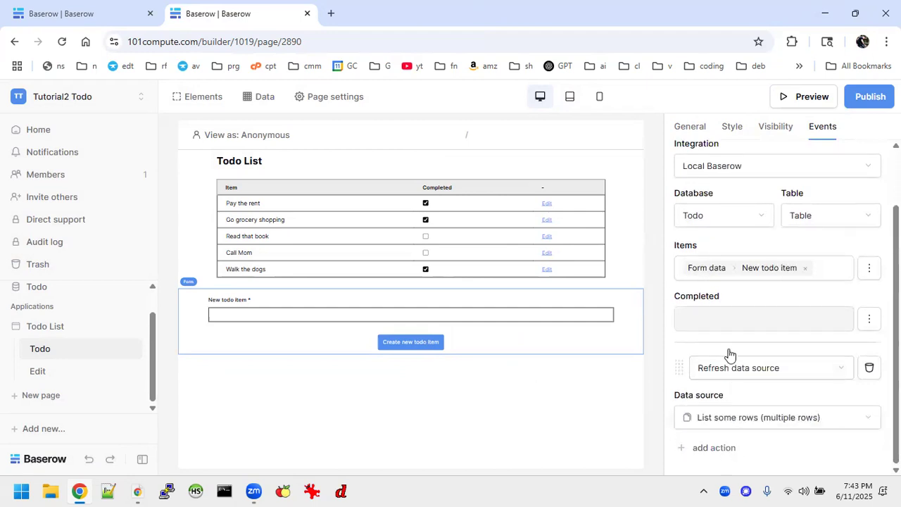
Publish the app to todotutorial.101compute.com and open the live site
{"action": "left_click", "coordinate": [870, 98]}
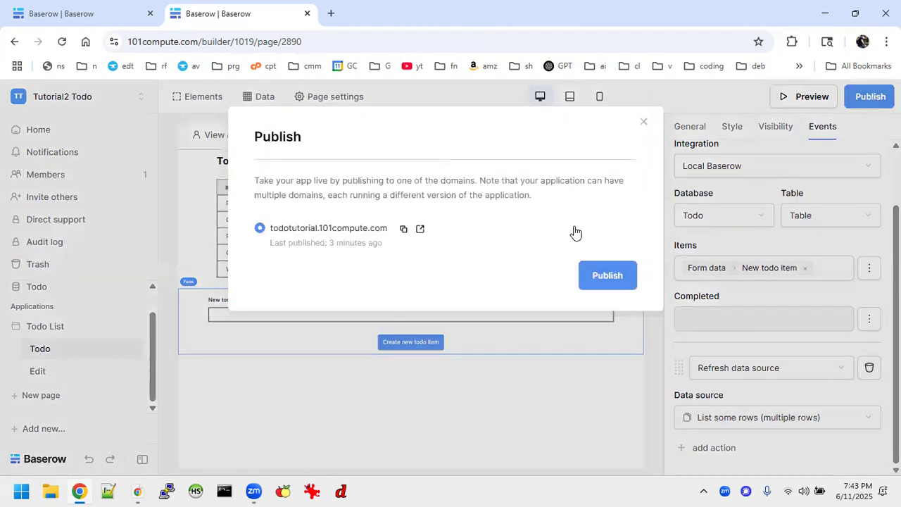
{"action": "left_click", "coordinate": [595, 274]}
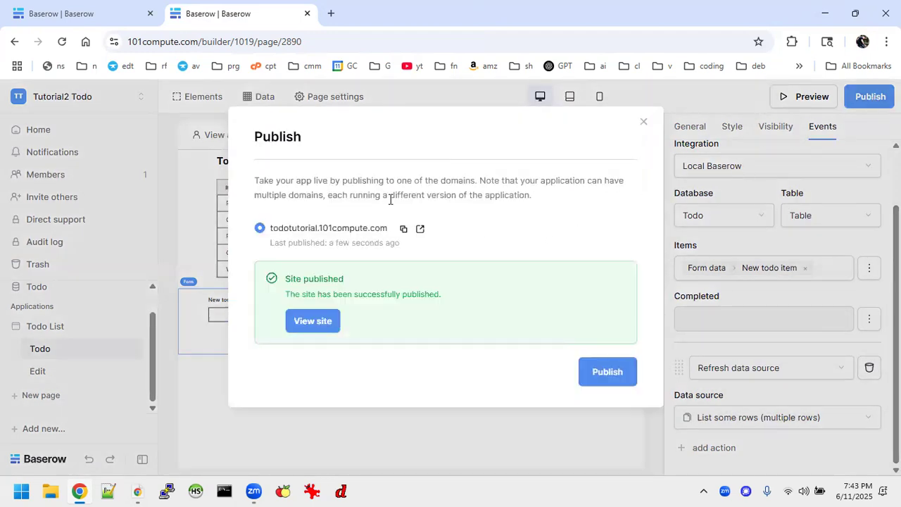
{"action": "left_click", "coordinate": [313, 320]}
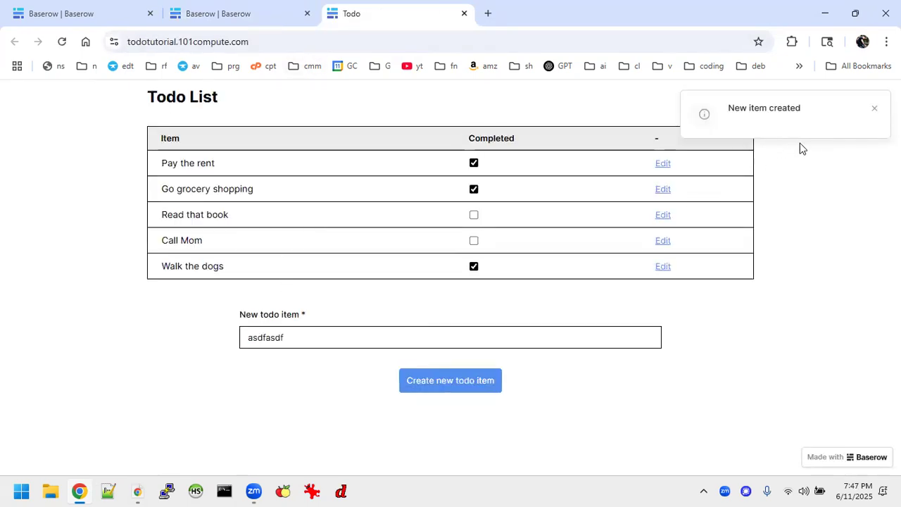
Dismiss the notification and reload the live Todo page to check its list, then close the site and the publish dialog
{"action": "left_click", "coordinate": [873, 109]}
{"action": "left_click", "coordinate": [59, 42]}
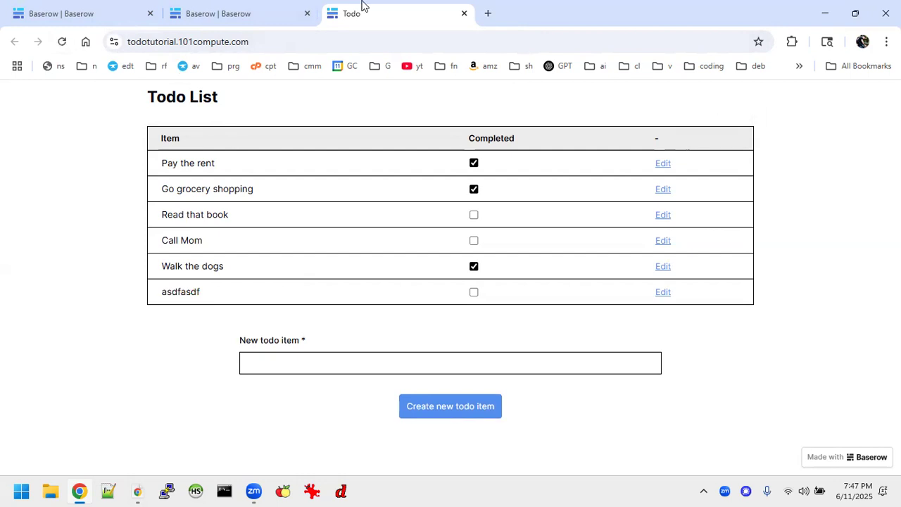
{"action": "left_click", "coordinate": [464, 12]}
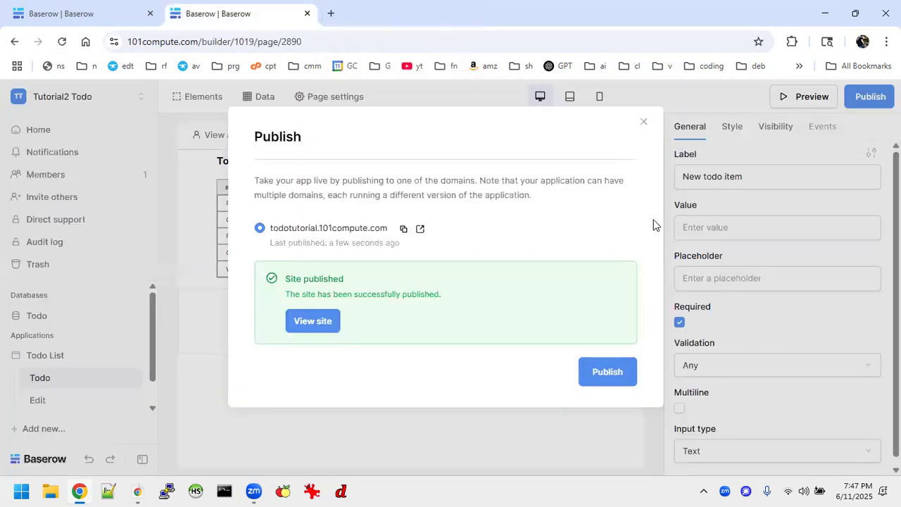
{"action": "left_click", "coordinate": [643, 122]}
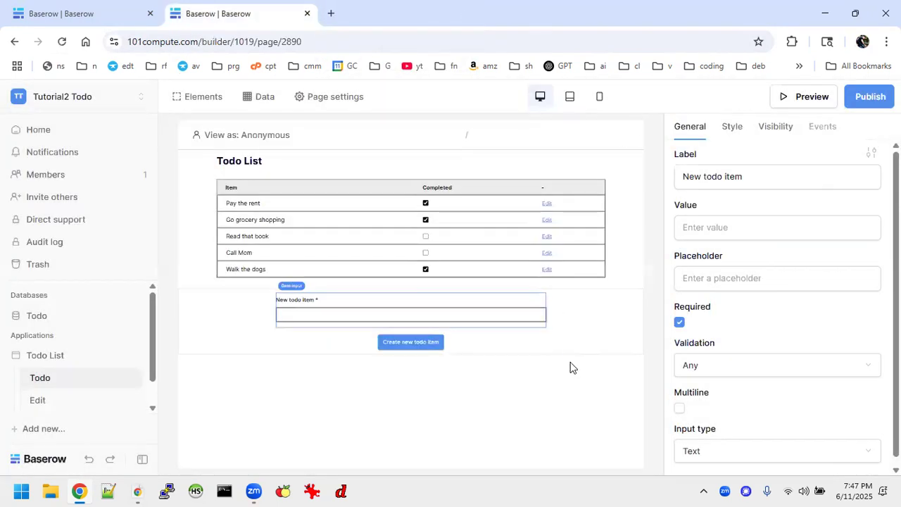